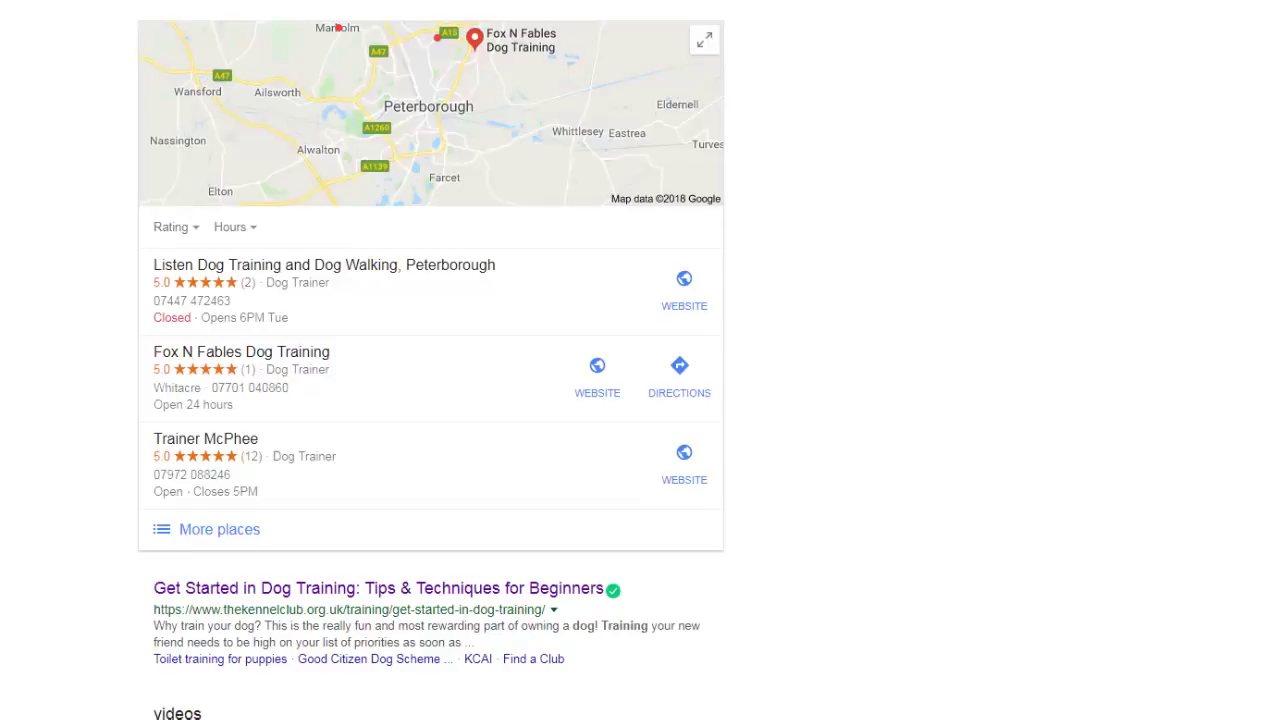
Examine the dog training search results, from the local map listings and videos down to the related questions.
{"action": "scroll", "coordinate": [843, 534], "scroll_direction": "down", "scroll_amount": 5}
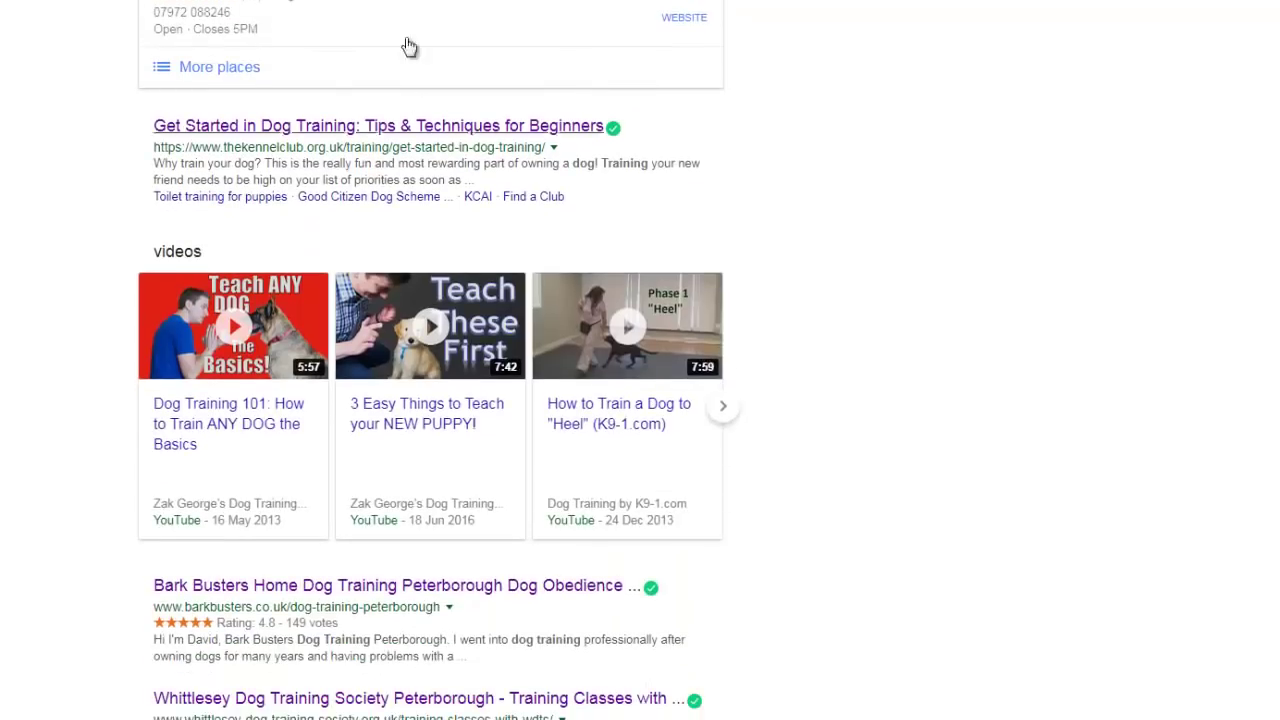
{"action": "scroll", "coordinate": [656, 465], "scroll_direction": "down", "scroll_amount": 7}
{"action": "scroll", "coordinate": [659, 463], "scroll_direction": "down", "scroll_amount": 9}
{"action": "scroll", "coordinate": [611, 574], "scroll_direction": "up", "scroll_amount": 2}
{"action": "scroll", "coordinate": [616, 578], "scroll_direction": "up", "scroll_amount": 11}
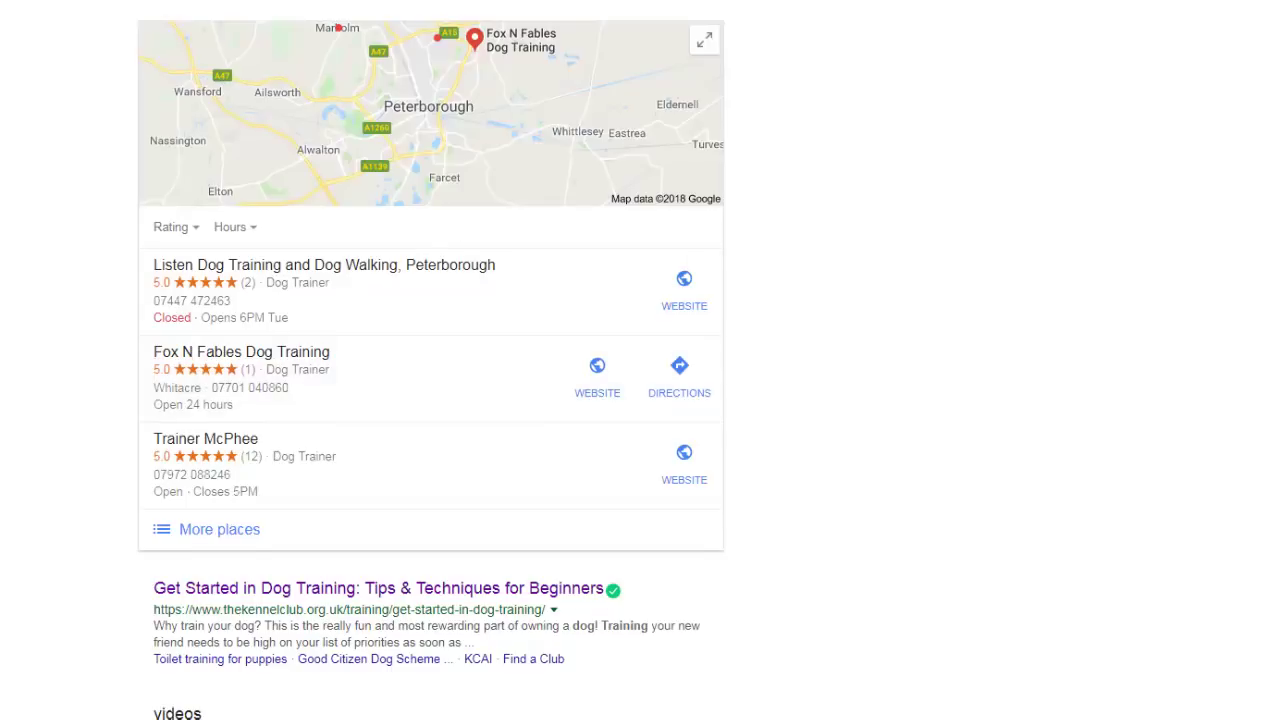
{"action": "scroll", "coordinate": [717, 477], "scroll_direction": "down", "scroll_amount": 2}
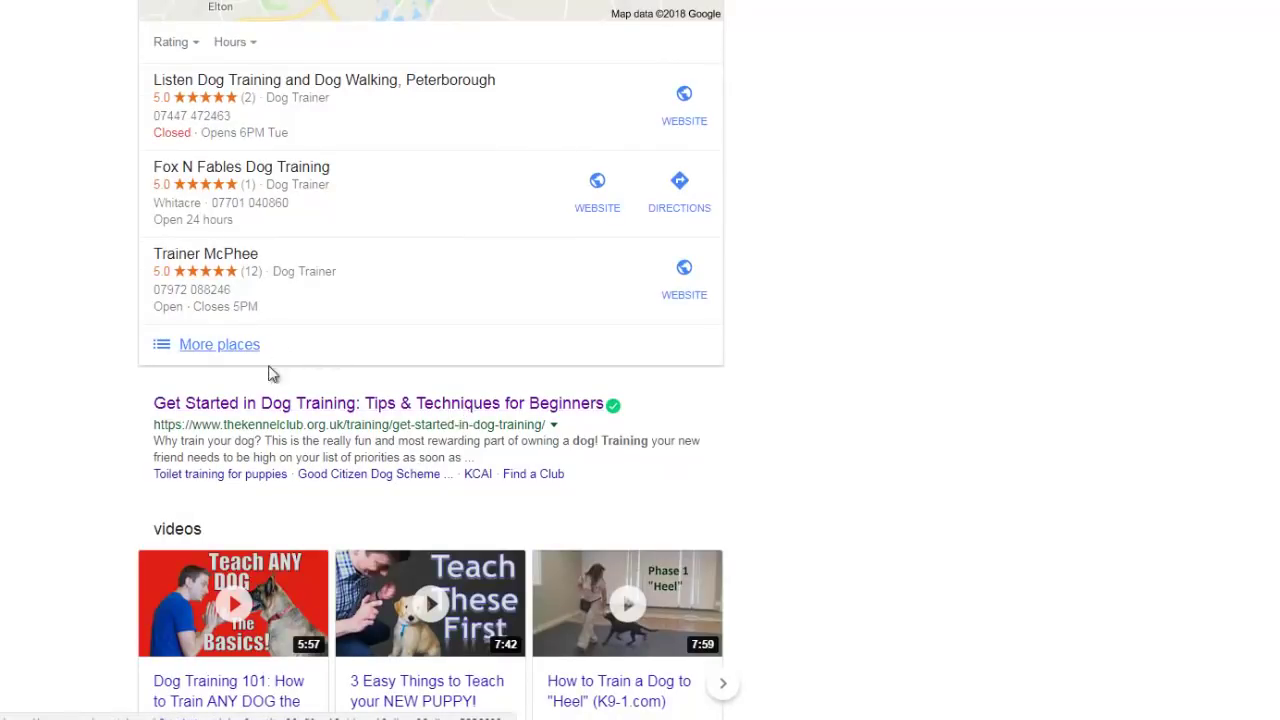
{"action": "scroll", "coordinate": [368, 484], "scroll_direction": "down", "scroll_amount": 5}
{"action": "scroll", "coordinate": [369, 480], "scroll_direction": "down", "scroll_amount": 10}
{"action": "scroll", "coordinate": [371, 495], "scroll_direction": "up", "scroll_amount": 14}
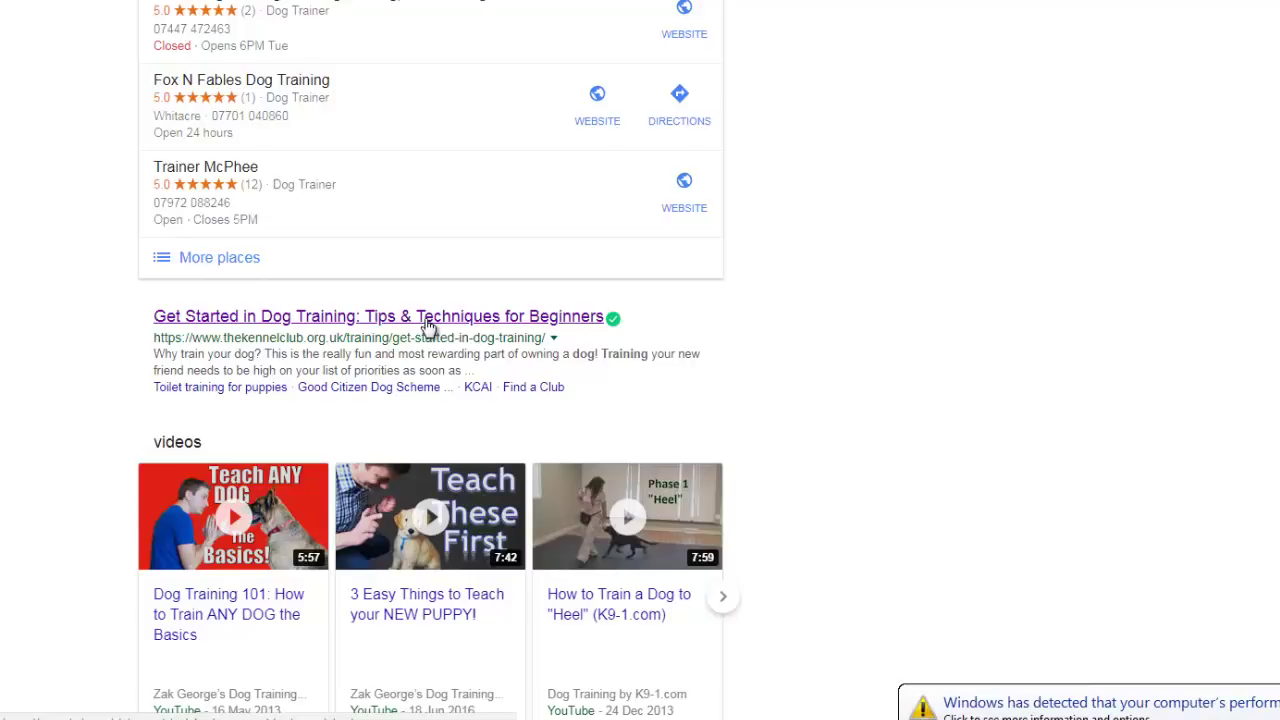
{"action": "scroll", "coordinate": [428, 325], "scroll_direction": "up", "scroll_amount": 1}
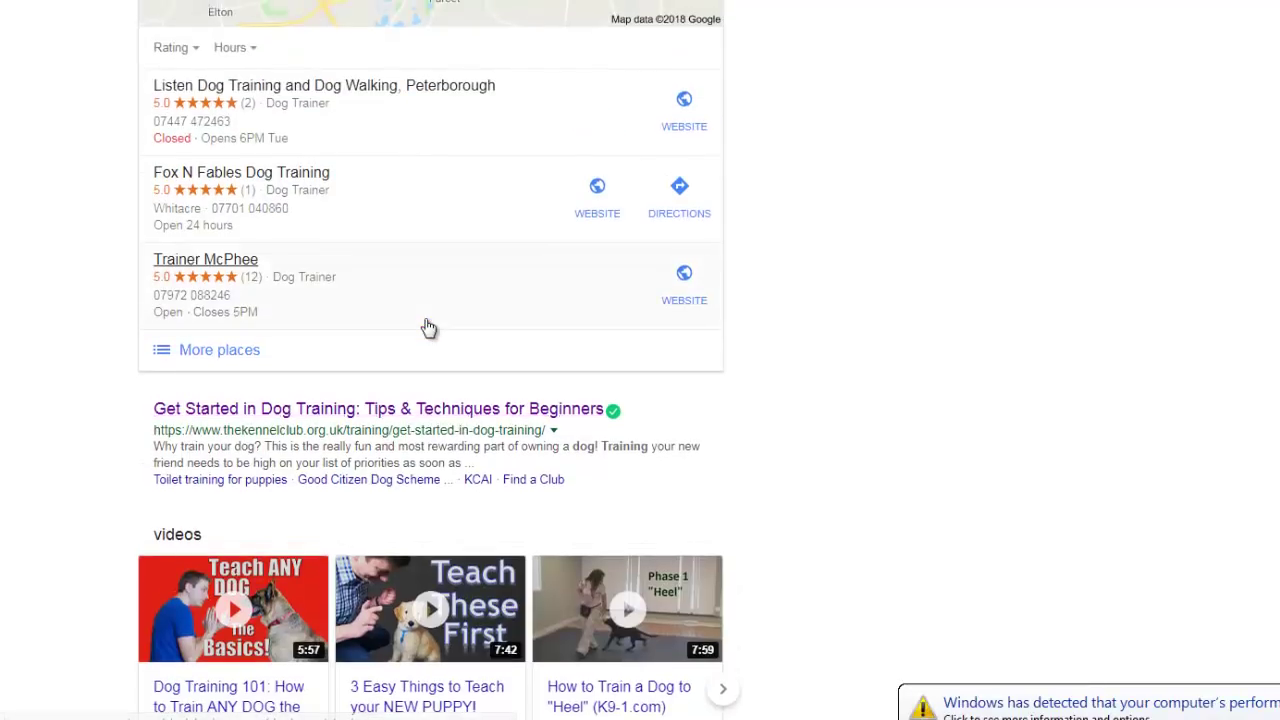
{"action": "scroll", "coordinate": [410, 374], "scroll_direction": "down", "scroll_amount": 5}
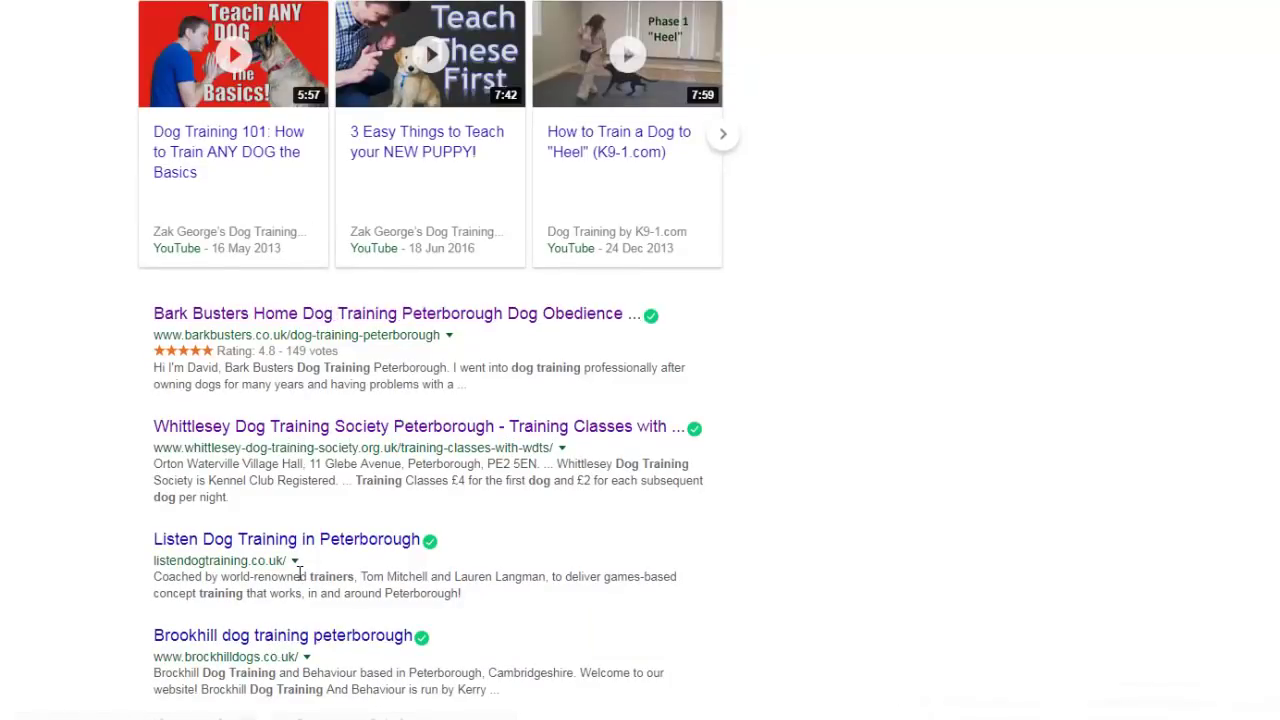
{"action": "scroll", "coordinate": [299, 574], "scroll_direction": "down", "scroll_amount": 5}
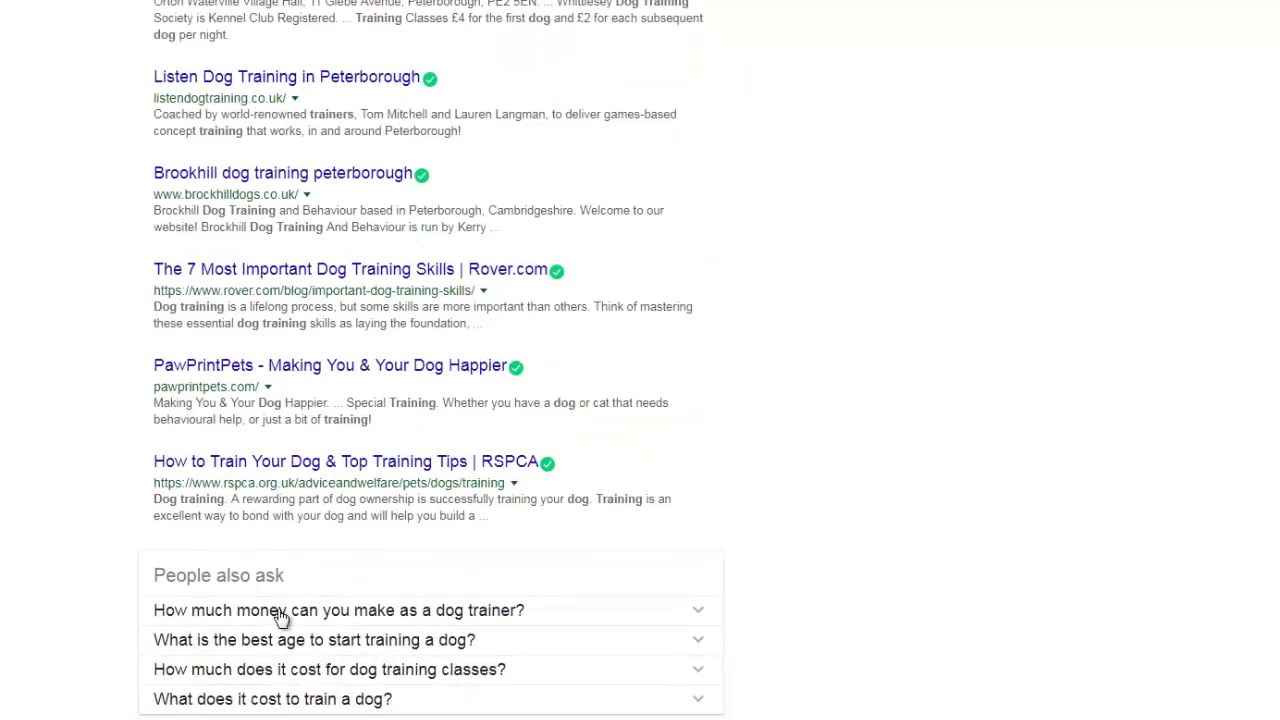
{"action": "scroll", "coordinate": [281, 617], "scroll_direction": "up", "scroll_amount": 4}
{"action": "scroll", "coordinate": [281, 617], "scroll_direction": "up", "scroll_amount": 5}
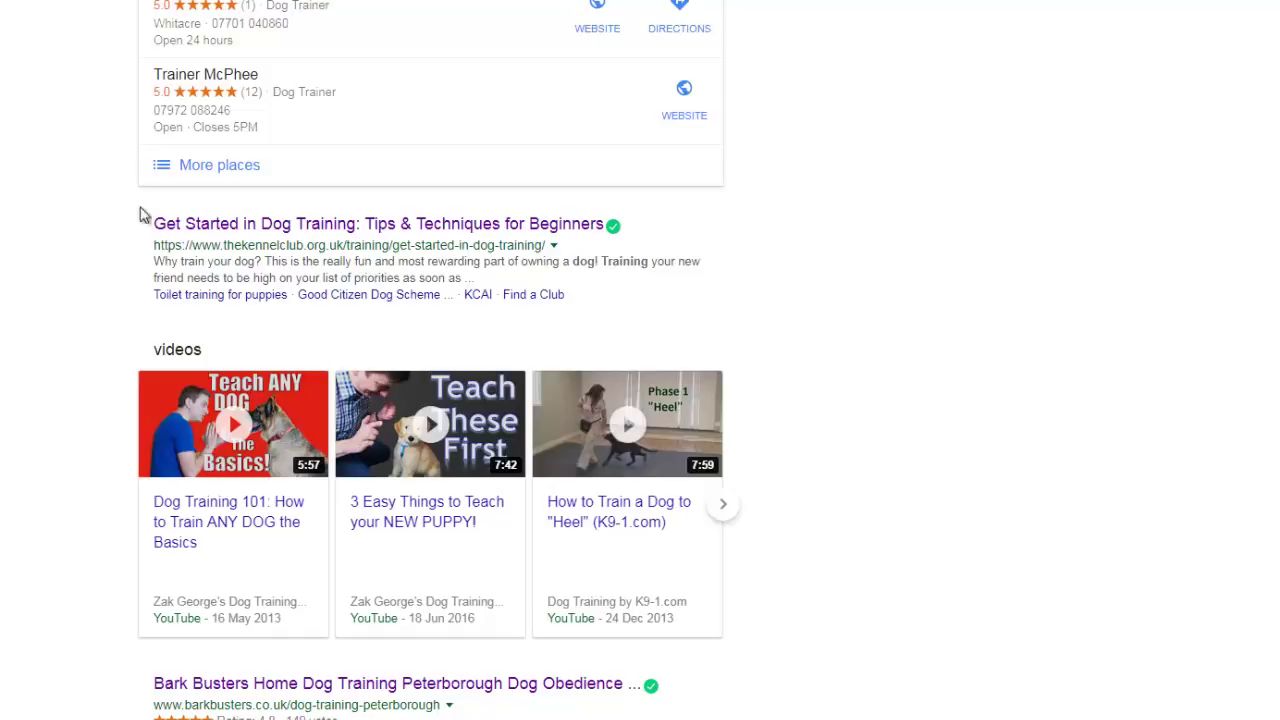
Open the Kennel Club's "Get Started in Dog Training" result, view the page and return to the search results.
{"action": "left_click", "coordinate": [224, 234]}
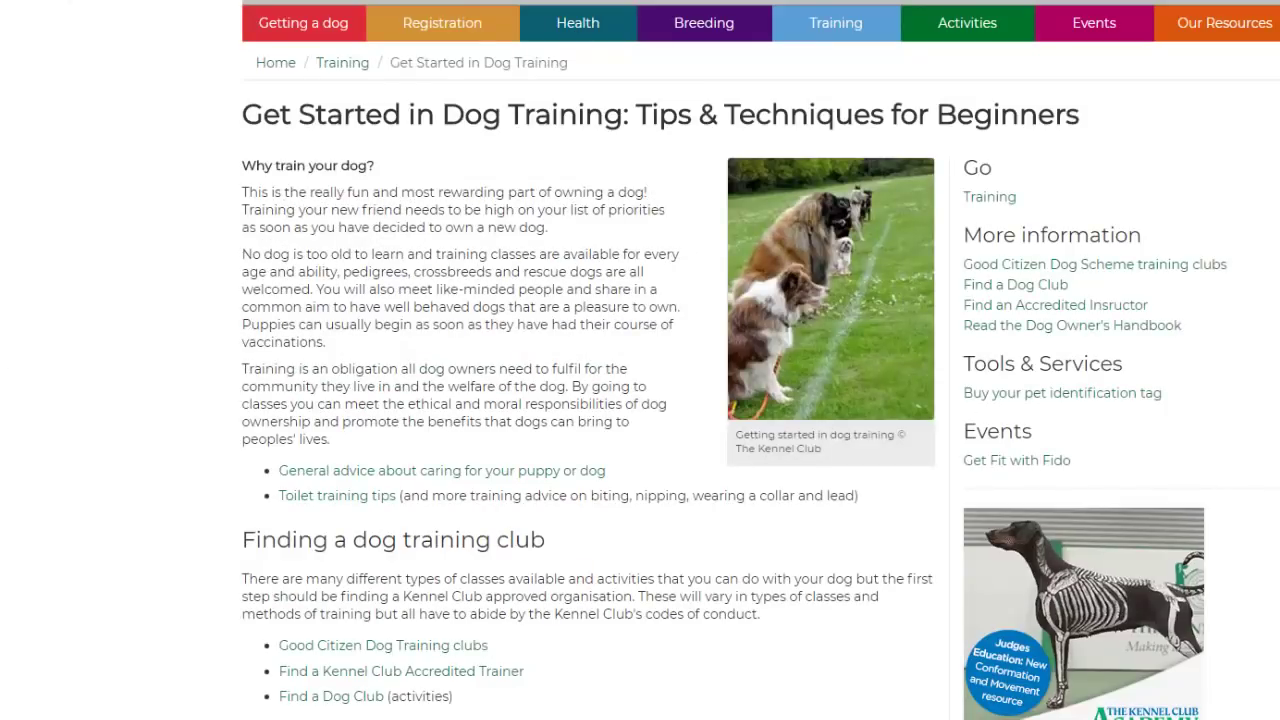
{"action": "key", "text": "alt+Left"}
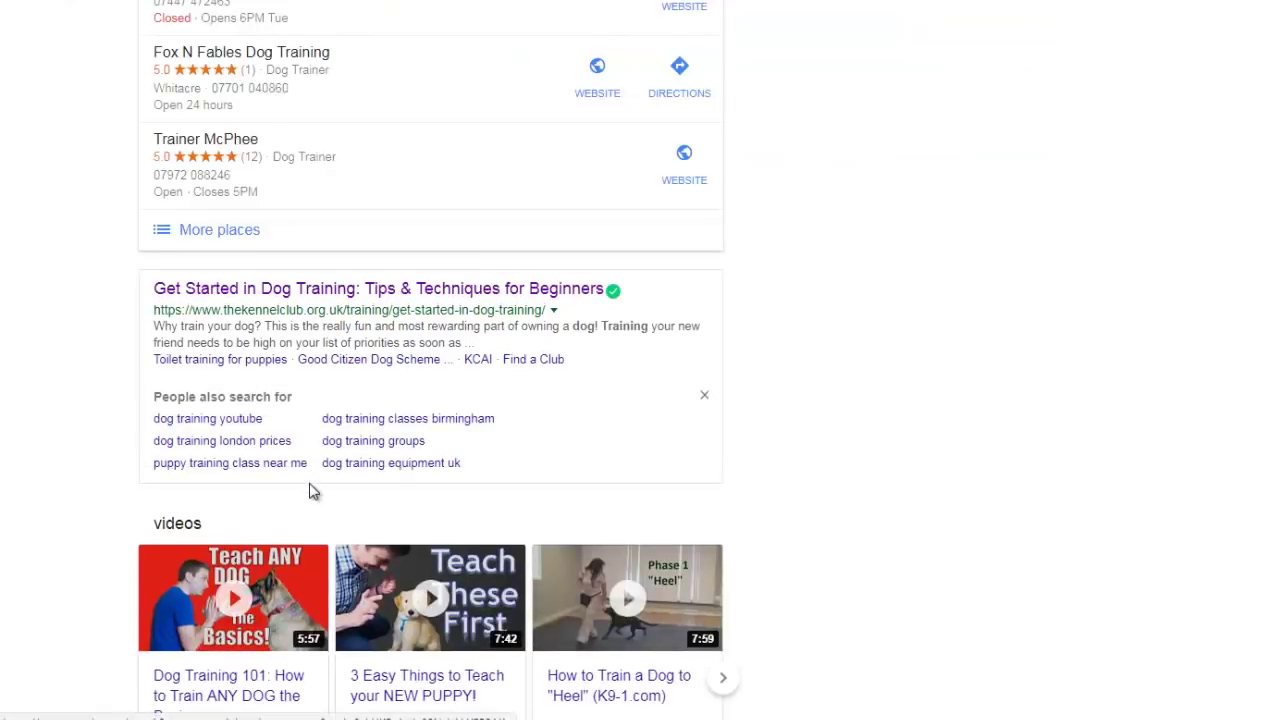
{"action": "scroll", "coordinate": [300, 455], "scroll_direction": "down", "scroll_amount": 1}
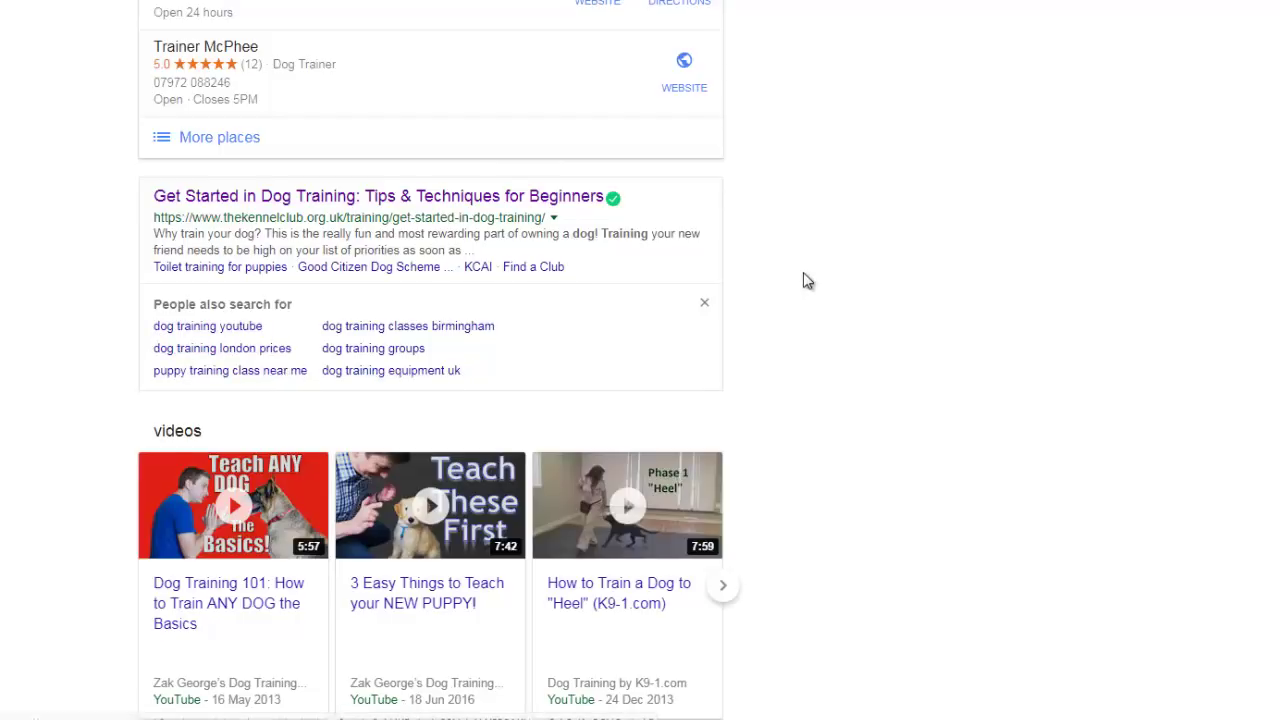
Open the Bark Busters Home Dog Training Peterborough result, view the page and return to the search results.
{"action": "scroll", "coordinate": [805, 278], "scroll_direction": "up", "scroll_amount": 4}
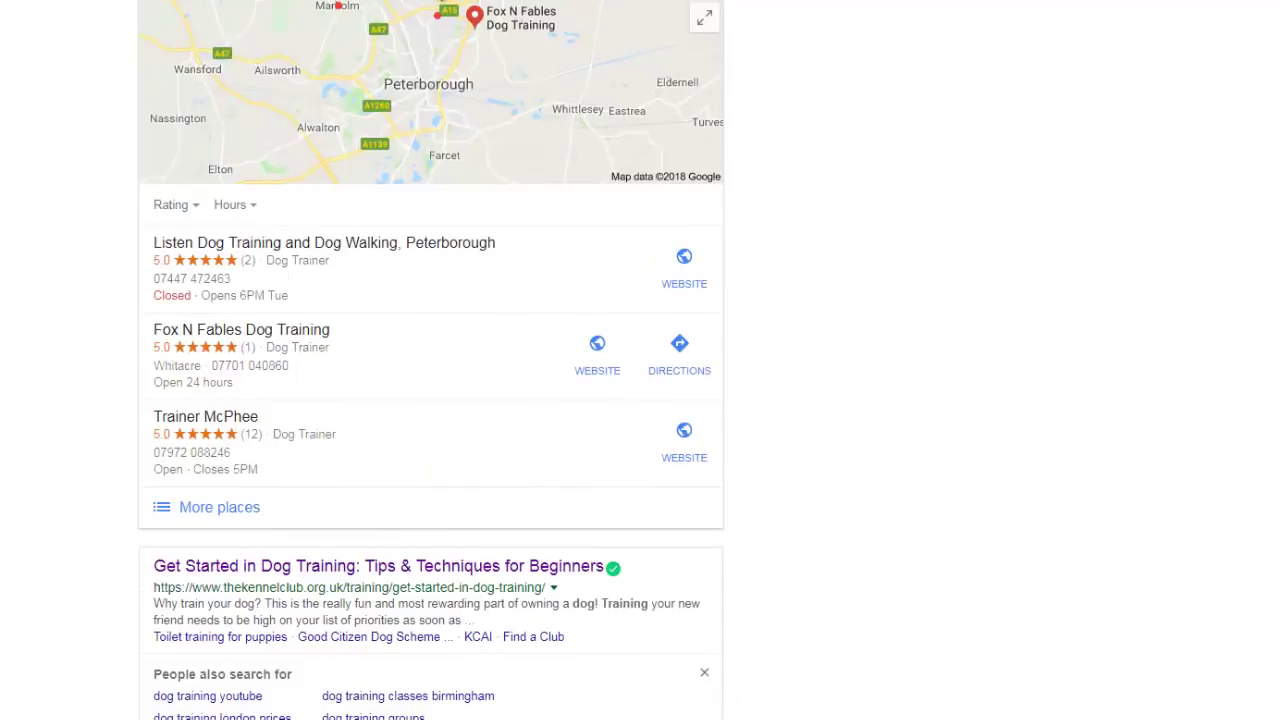
{"action": "scroll", "coordinate": [803, 280], "scroll_direction": "down", "scroll_amount": 1}
{"action": "scroll", "coordinate": [349, 371], "scroll_direction": "down", "scroll_amount": 4}
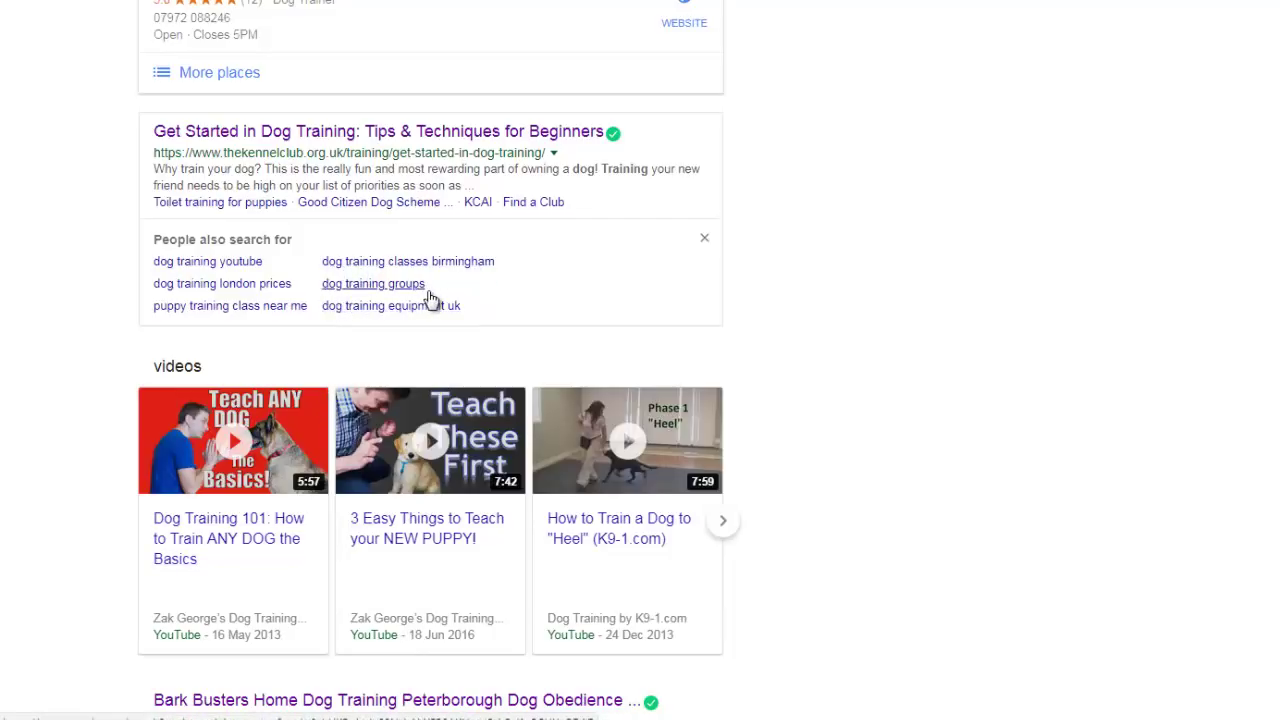
{"action": "scroll", "coordinate": [443, 325], "scroll_direction": "down", "scroll_amount": 3}
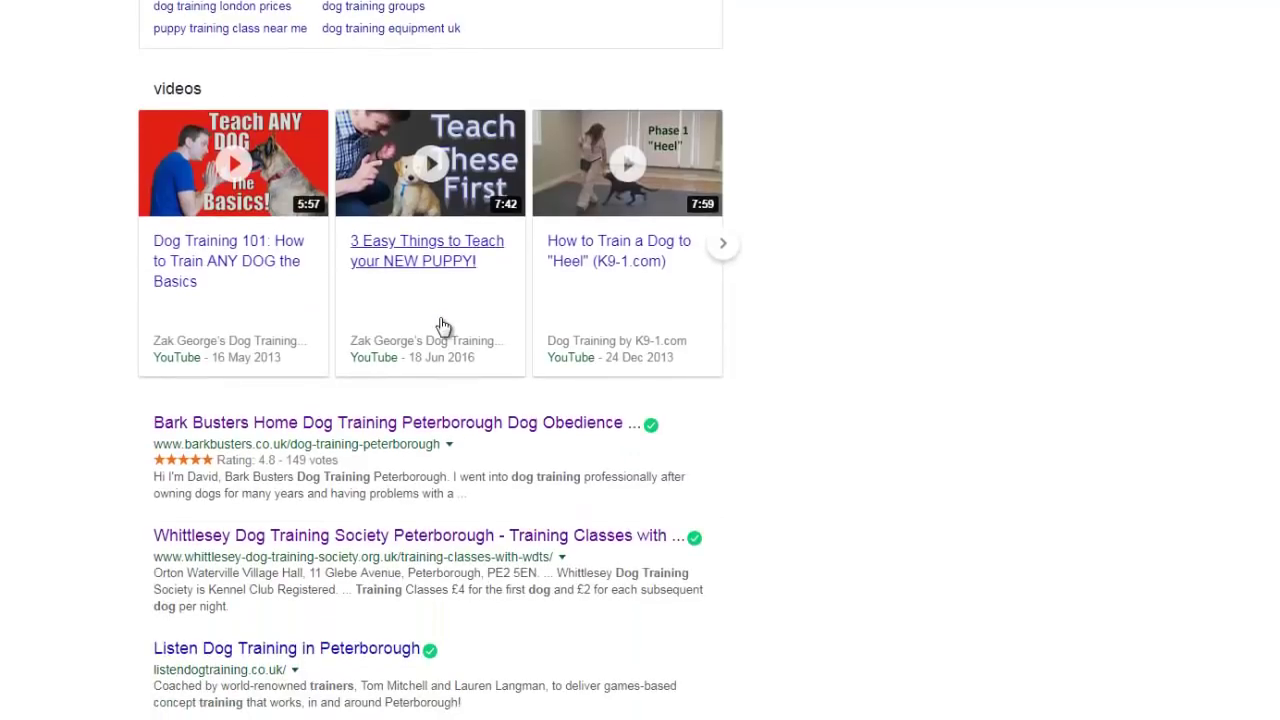
{"action": "left_click", "coordinate": [411, 439]}
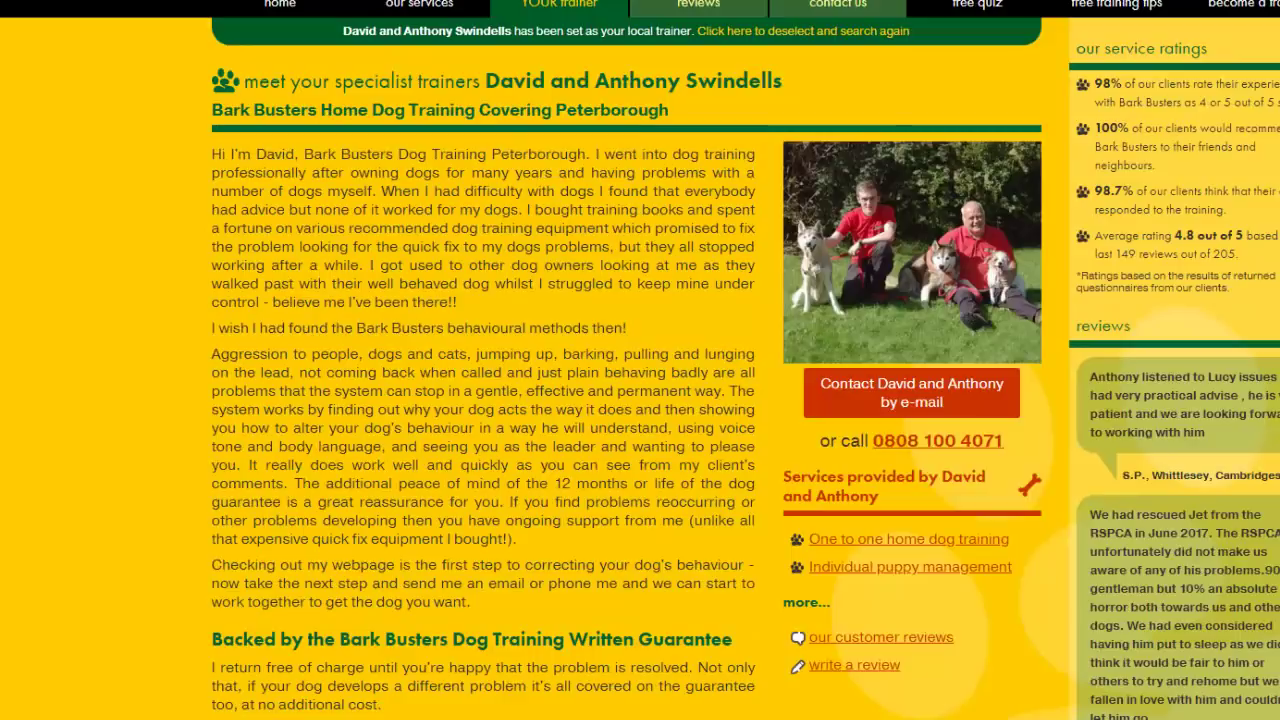
{"action": "key", "text": "alt+Left"}
View the Whittlesey Dog Training Society page from its search result and go back to the results.
{"action": "scroll", "coordinate": [537, 497], "scroll_direction": "down", "scroll_amount": 2}
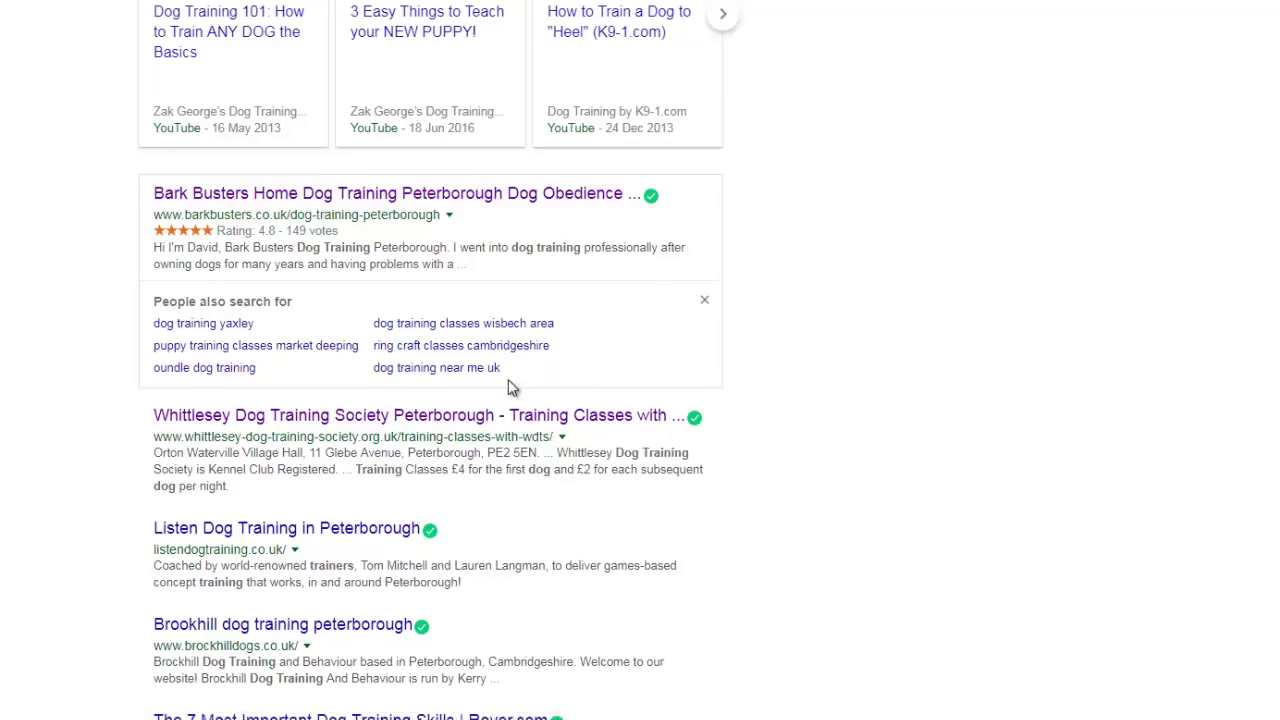
{"action": "scroll", "coordinate": [354, 406], "scroll_direction": "down", "scroll_amount": 2}
{"action": "left_click", "coordinate": [277, 231]}
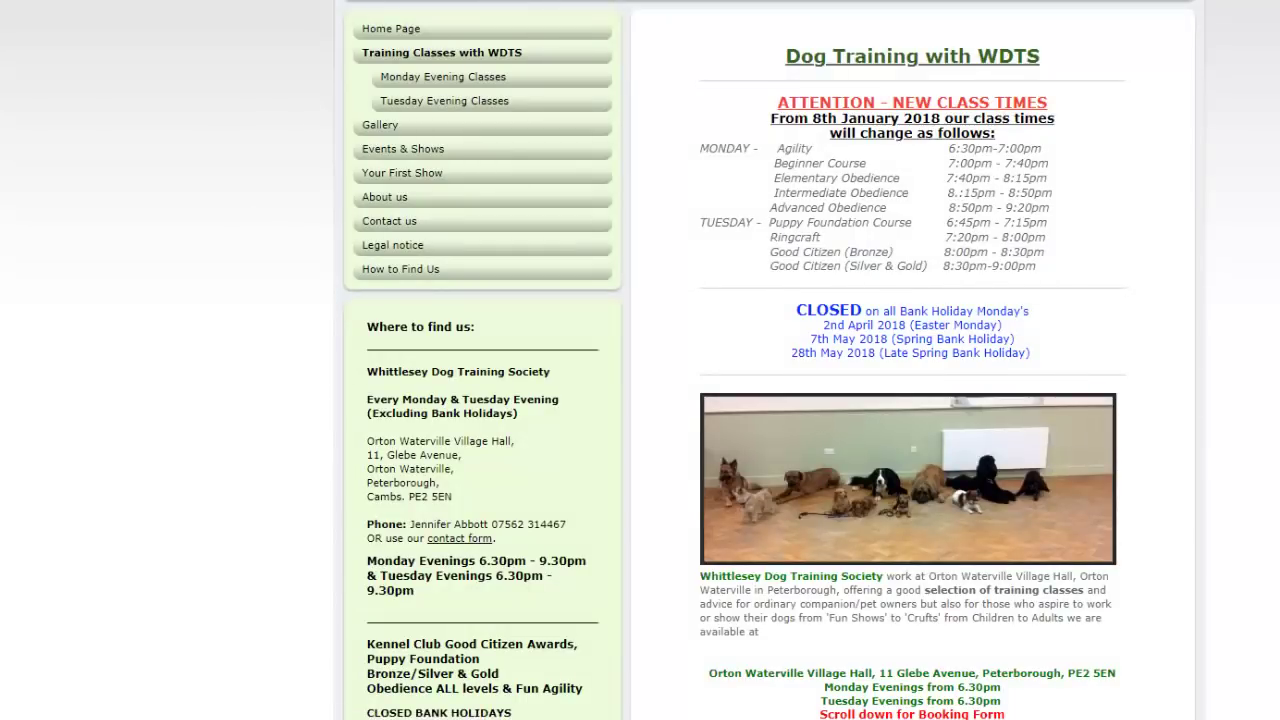
{"action": "key", "text": "alt+Left"}
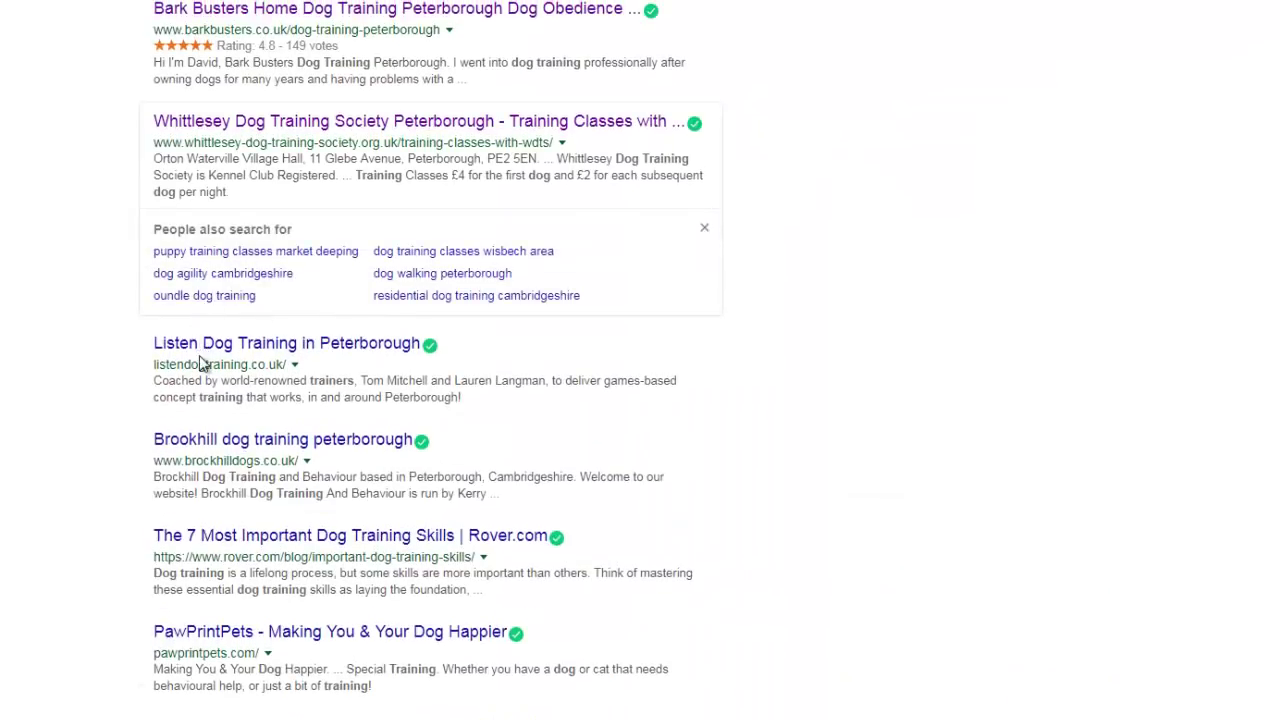
View the Brookhill dog training and PawPrintPets pages one after the other, returning to the search results after each.
{"action": "scroll", "coordinate": [200, 360], "scroll_direction": "down", "scroll_amount": 1}
{"action": "scroll", "coordinate": [260, 310], "scroll_direction": "down", "scroll_amount": 2}
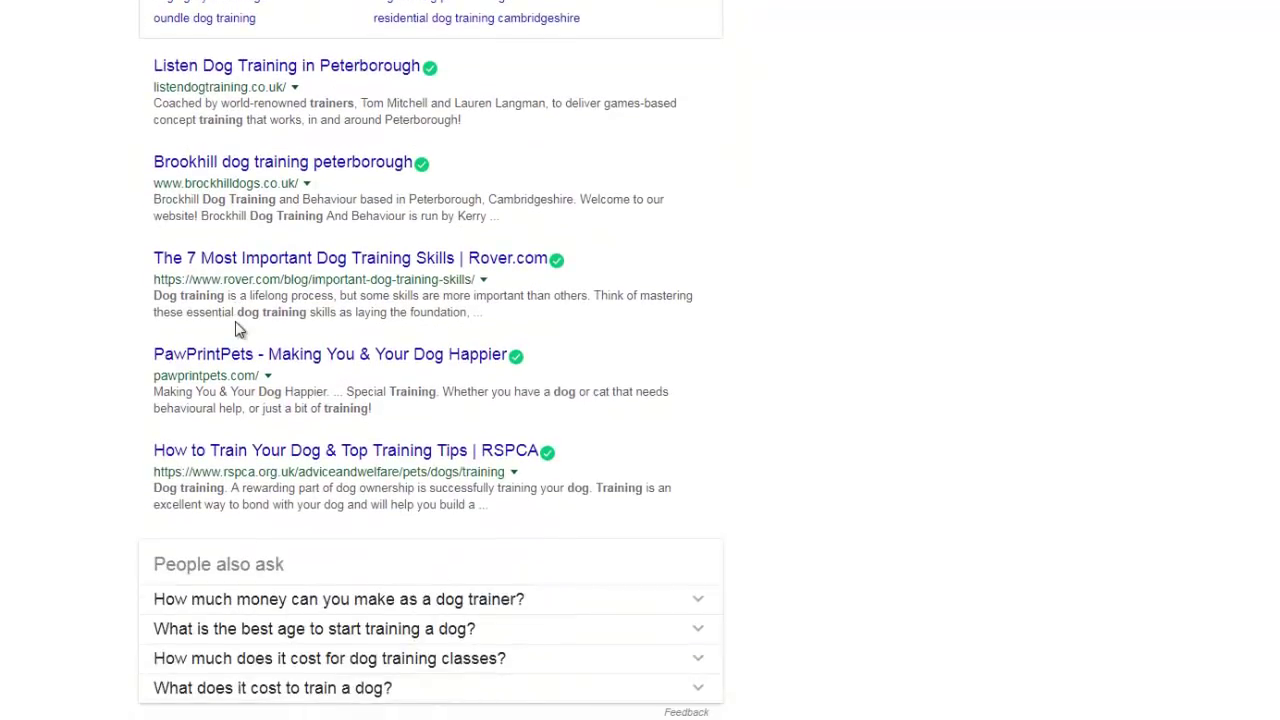
{"action": "left_click", "coordinate": [268, 166]}
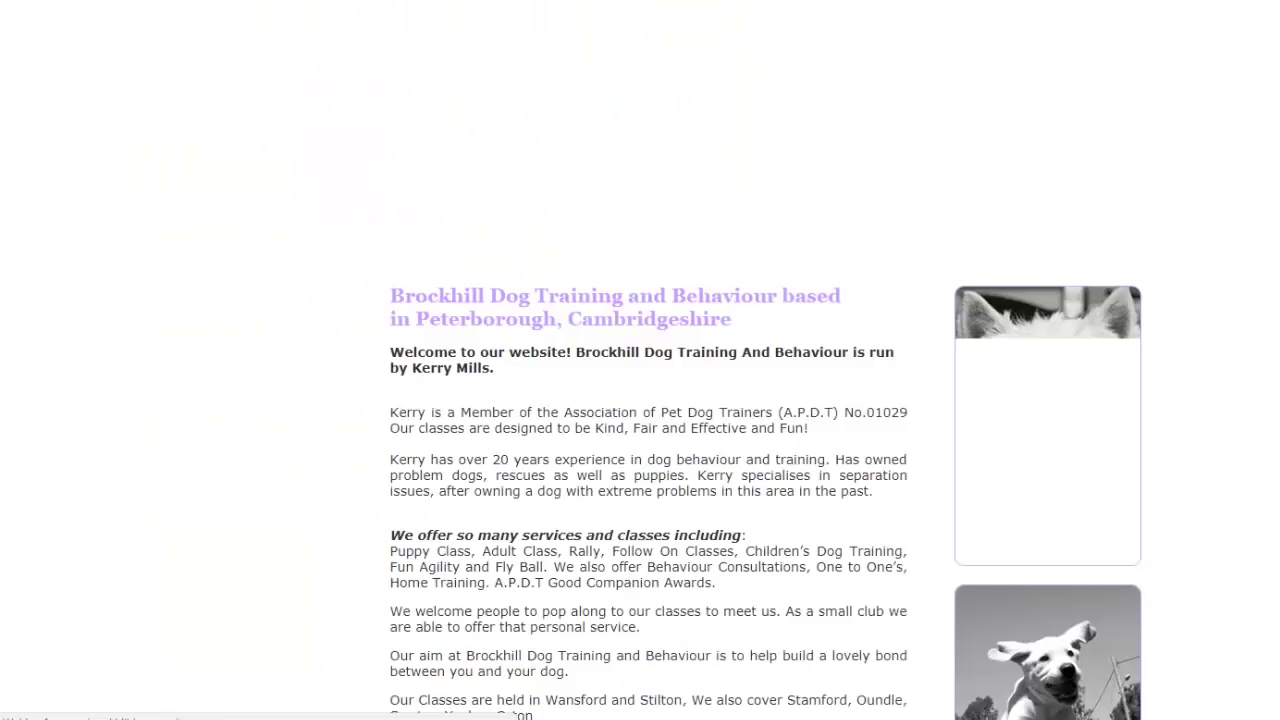
{"action": "key", "text": "alt+Left"}
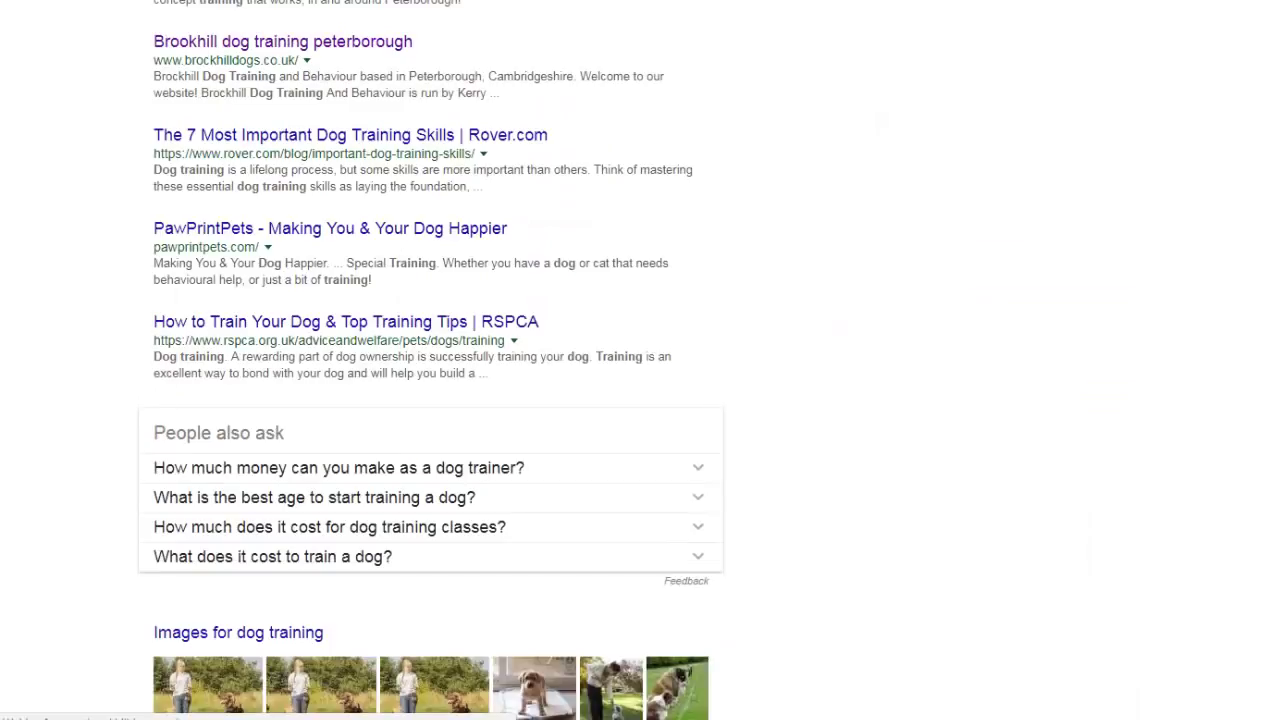
{"action": "scroll", "coordinate": [830, 462], "scroll_direction": "down", "scroll_amount": 3}
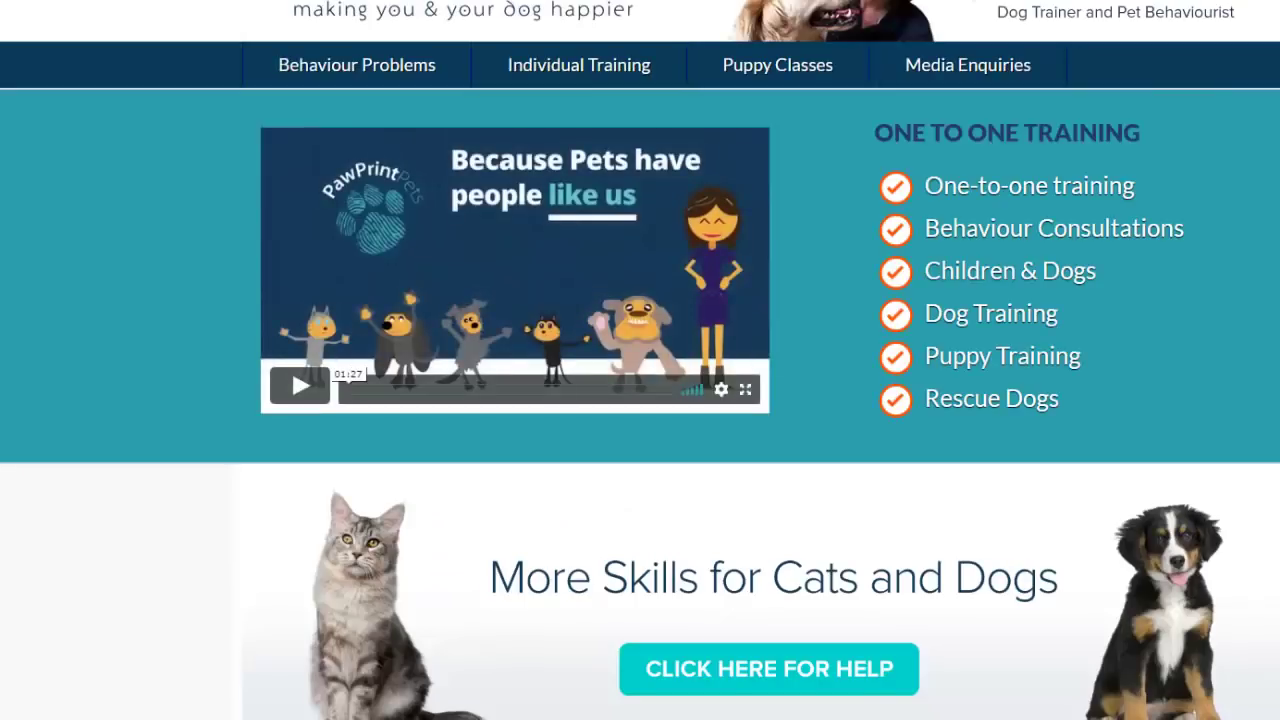
{"action": "key", "text": "alt+Left"}
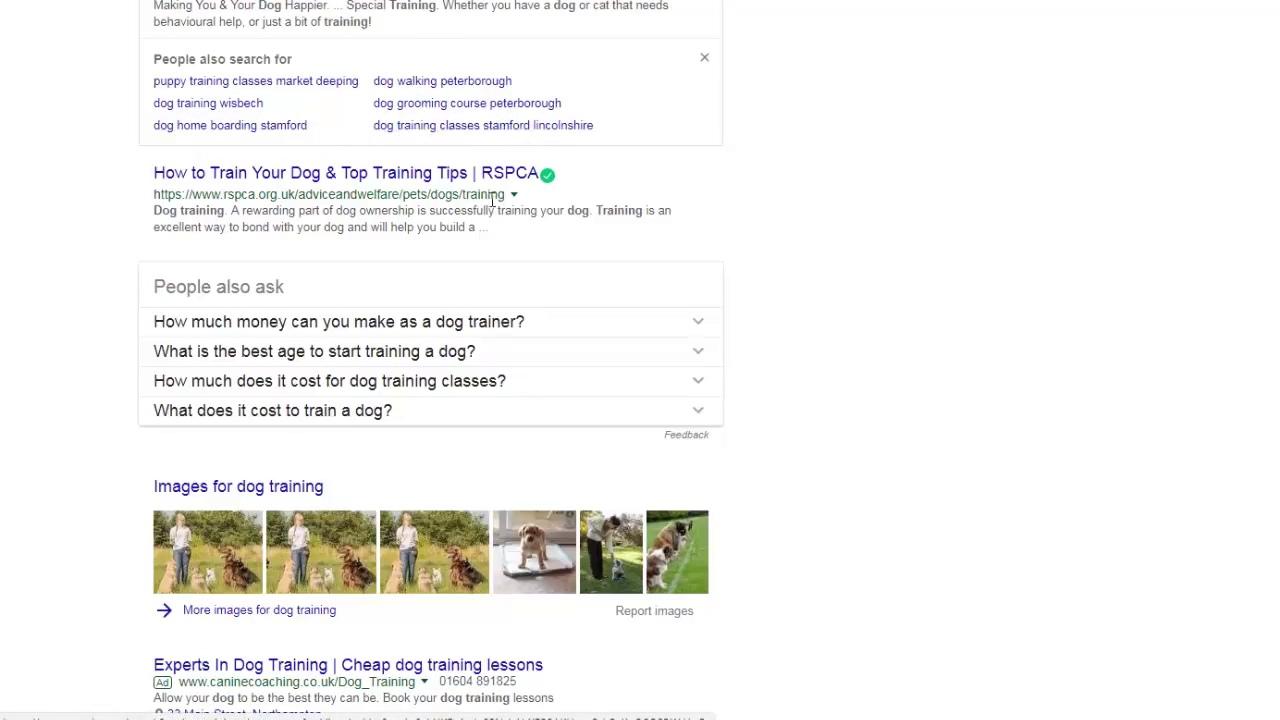
Review the whole dog training results page again, including the images, ads, related searches and search suggestions.
{"action": "scroll", "coordinate": [588, 441], "scroll_direction": "down", "scroll_amount": 5}
{"action": "scroll", "coordinate": [588, 441], "scroll_direction": "up", "scroll_amount": 10}
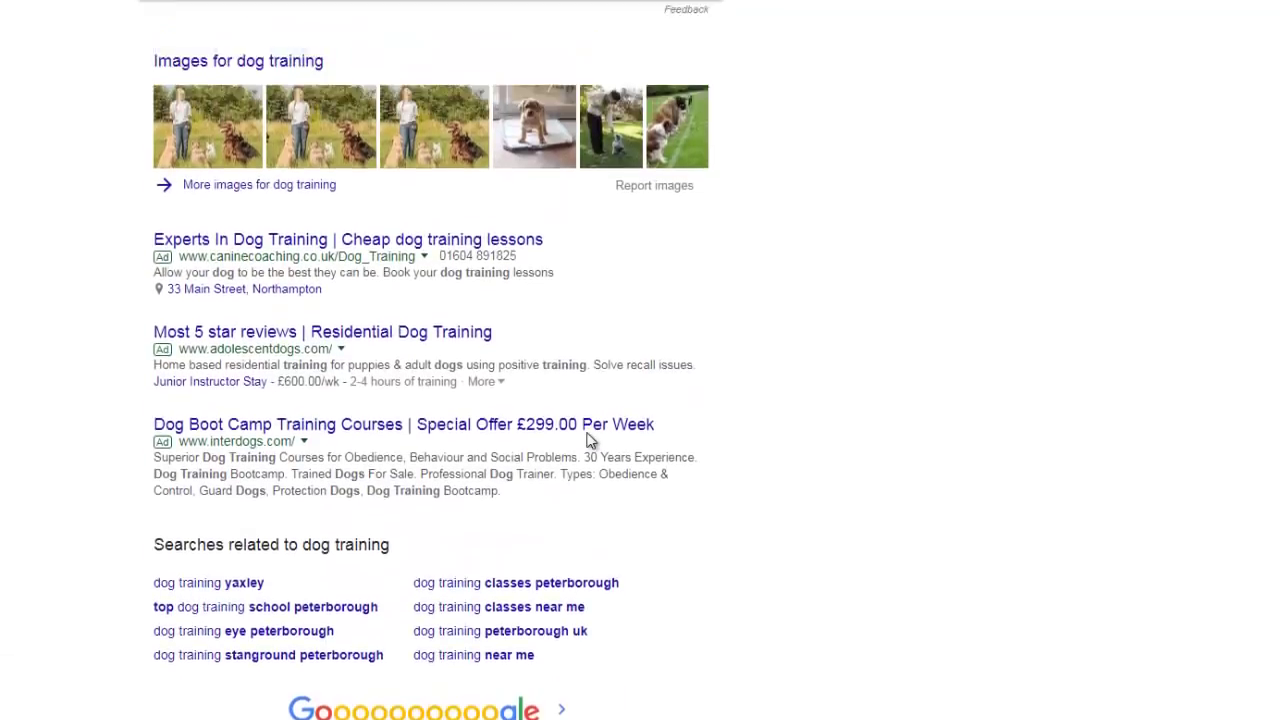
{"action": "scroll", "coordinate": [413, 383], "scroll_direction": "up", "scroll_amount": 8}
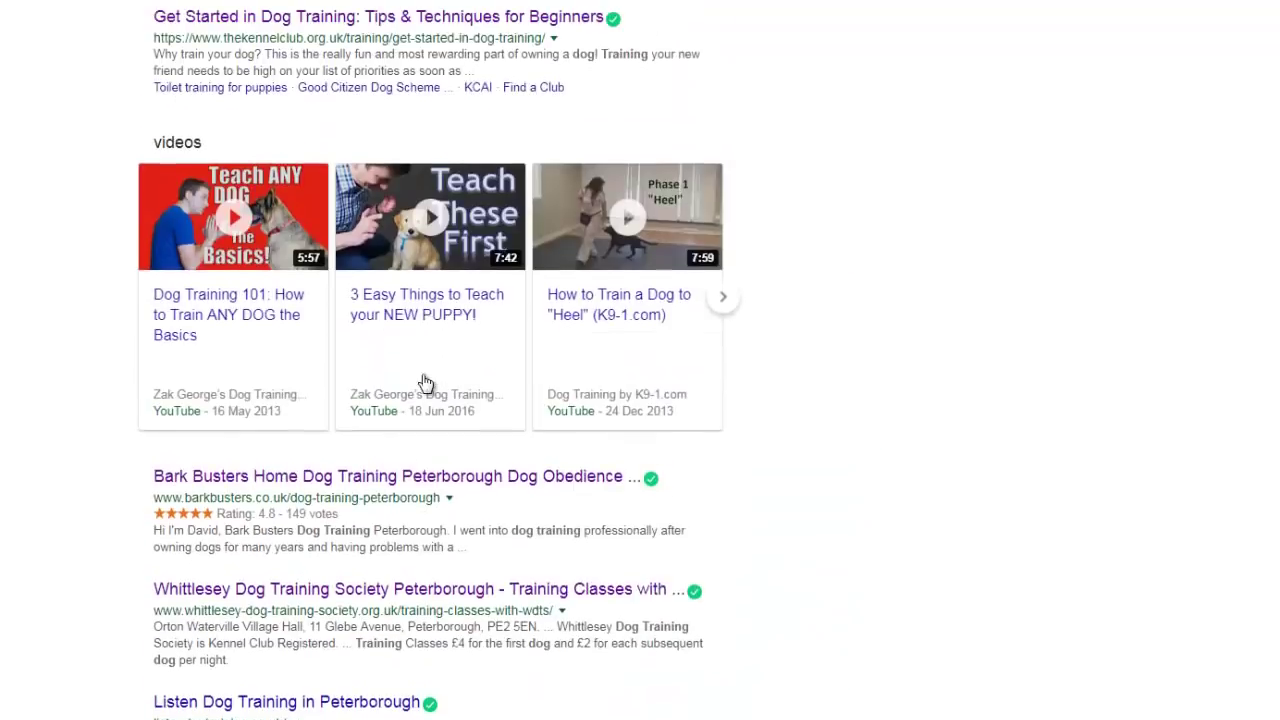
{"action": "scroll", "coordinate": [461, 522], "scroll_direction": "up", "scroll_amount": 2}
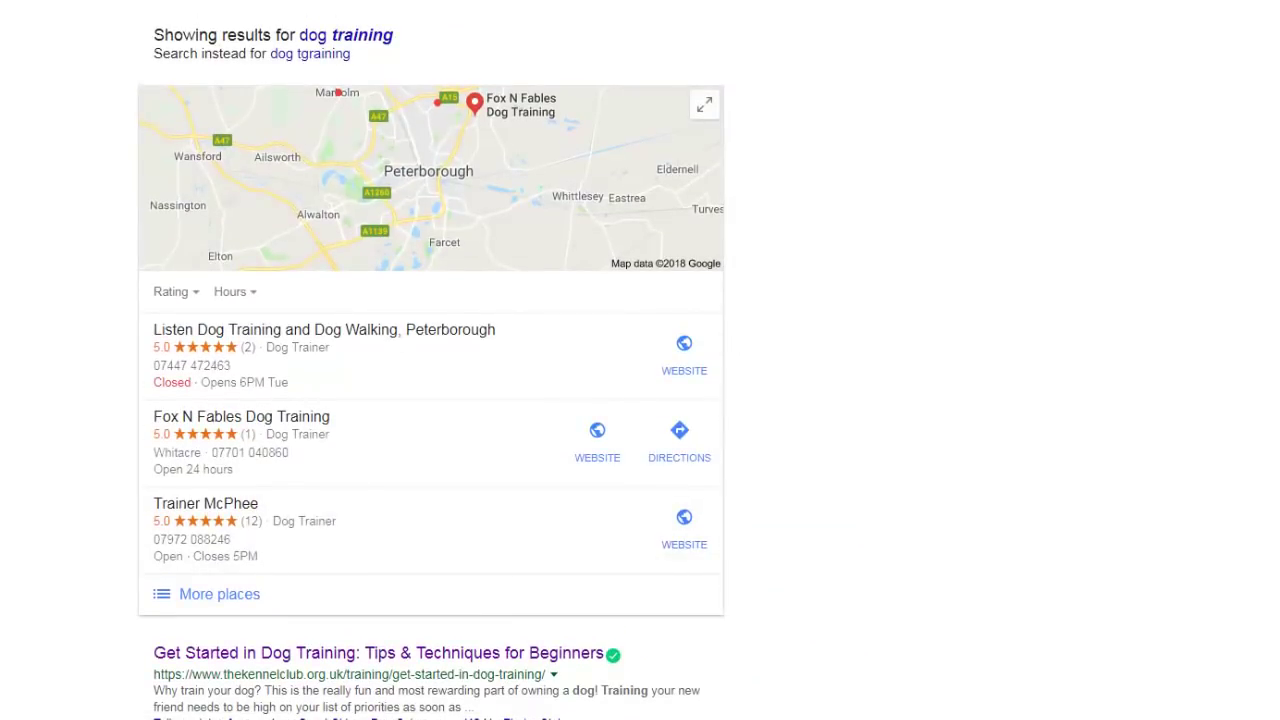
{"action": "left_click", "coordinate": [192, 2]}
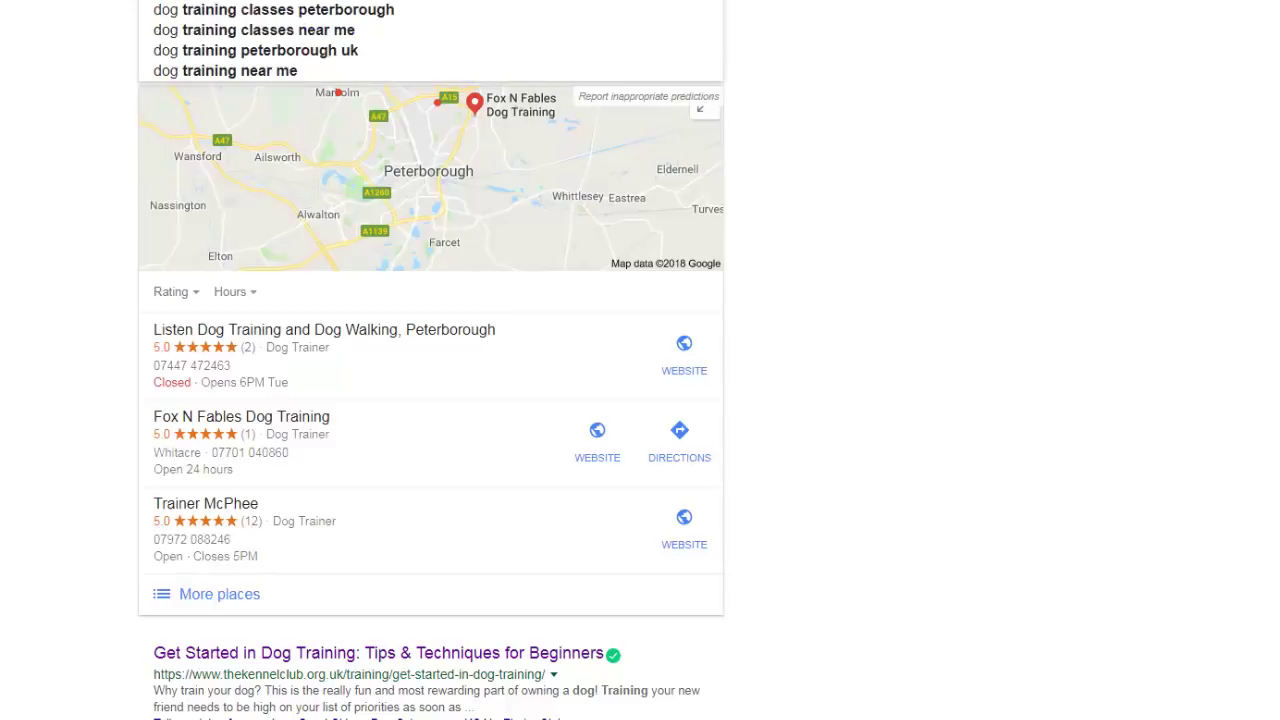
{"action": "left_click", "coordinate": [868, 307]}
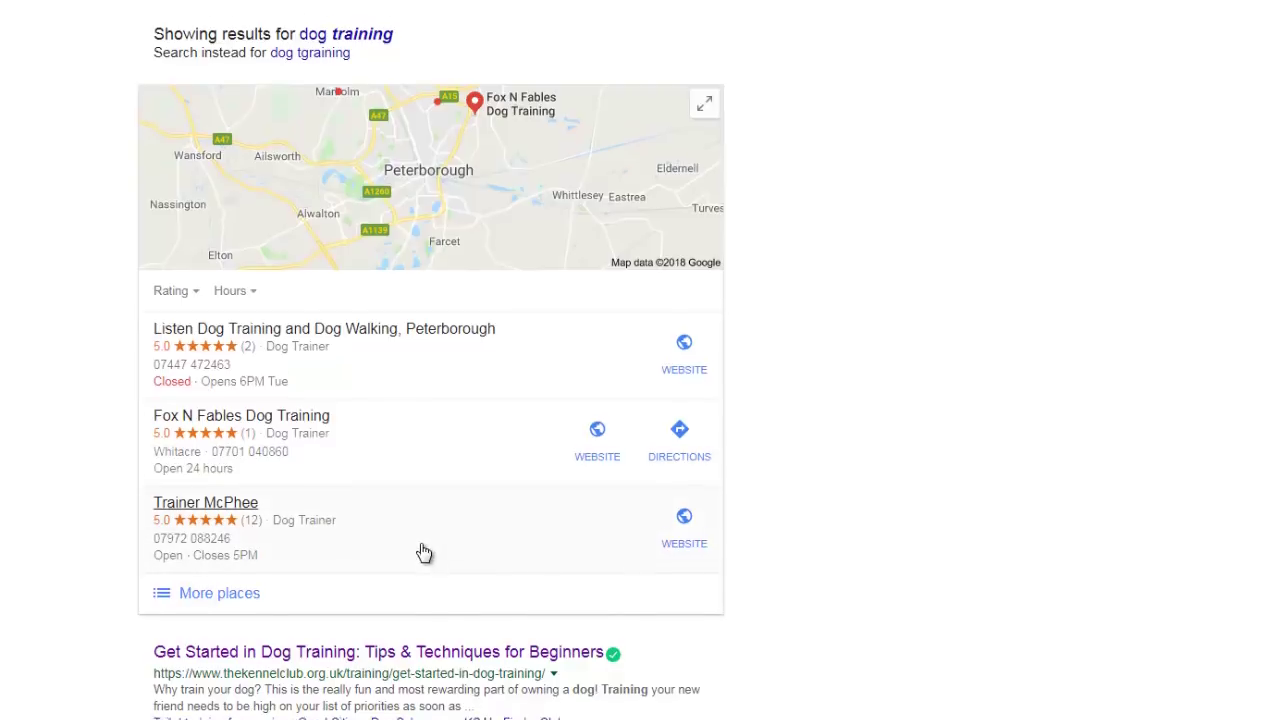
{"action": "scroll", "coordinate": [423, 551], "scroll_direction": "down", "scroll_amount": 3}
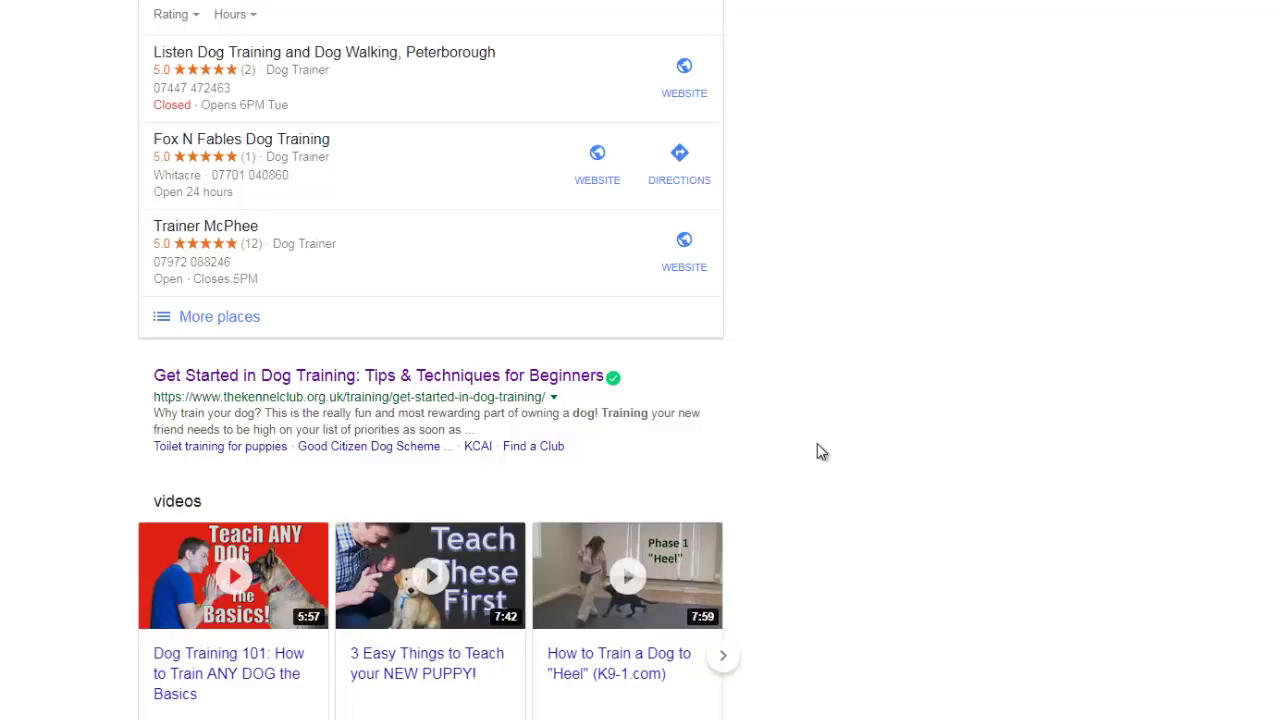
{"action": "scroll", "coordinate": [818, 452], "scroll_direction": "down", "scroll_amount": 7}
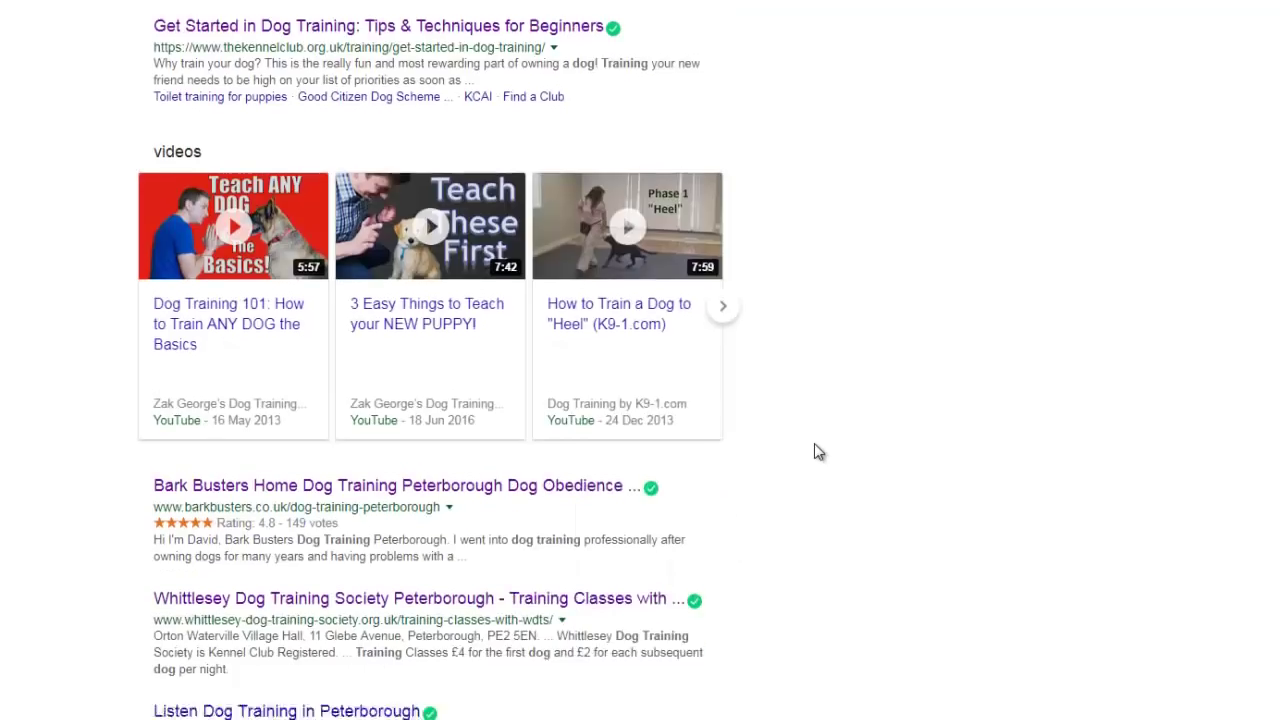
{"action": "scroll", "coordinate": [815, 450], "scroll_direction": "down", "scroll_amount": 5}
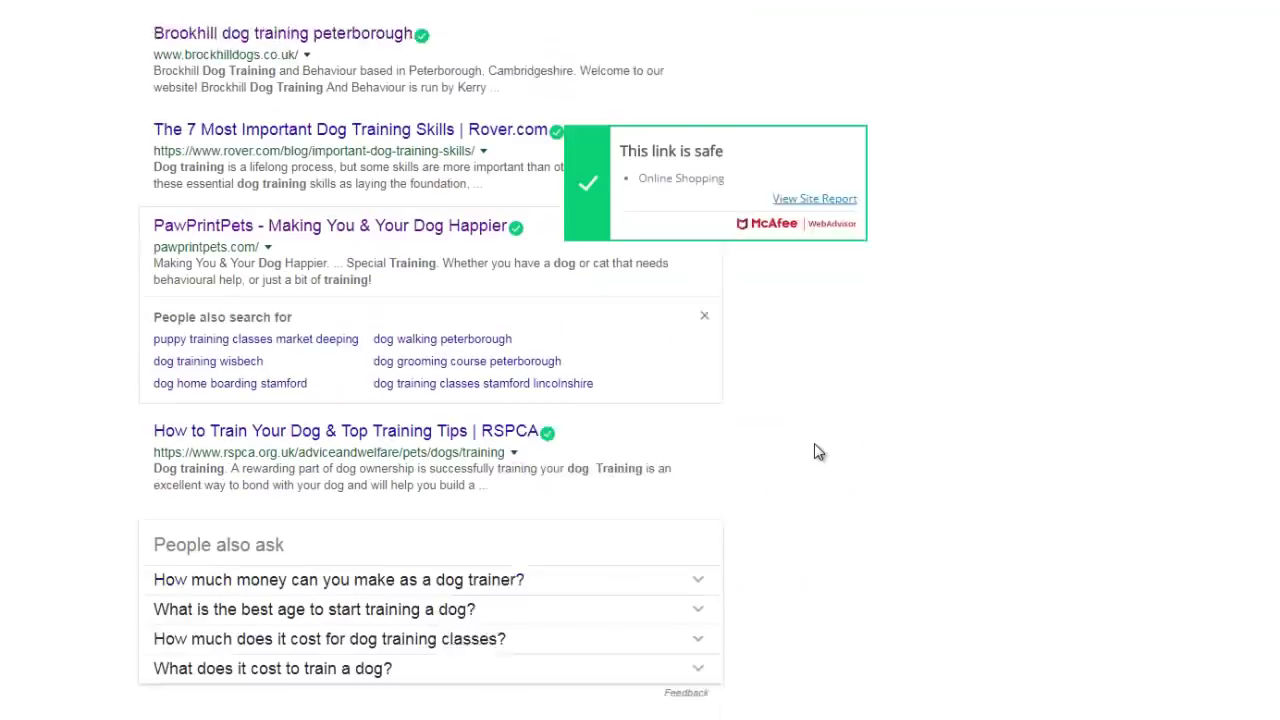
{"action": "scroll", "coordinate": [823, 528], "scroll_direction": "up", "scroll_amount": 7}
{"action": "scroll", "coordinate": [822, 529], "scroll_direction": "up", "scroll_amount": 8}
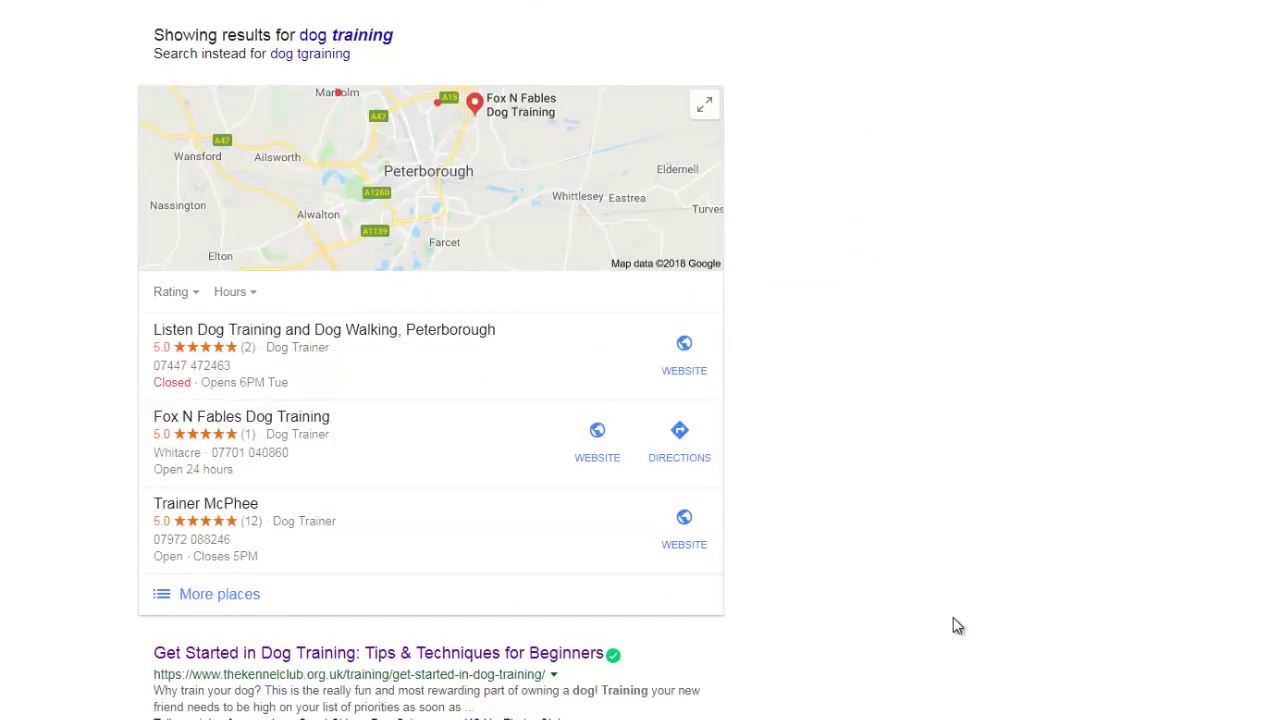
Change the search query to "dog breed" and run the search.
{"action": "left_click", "coordinate": [400, 1]}
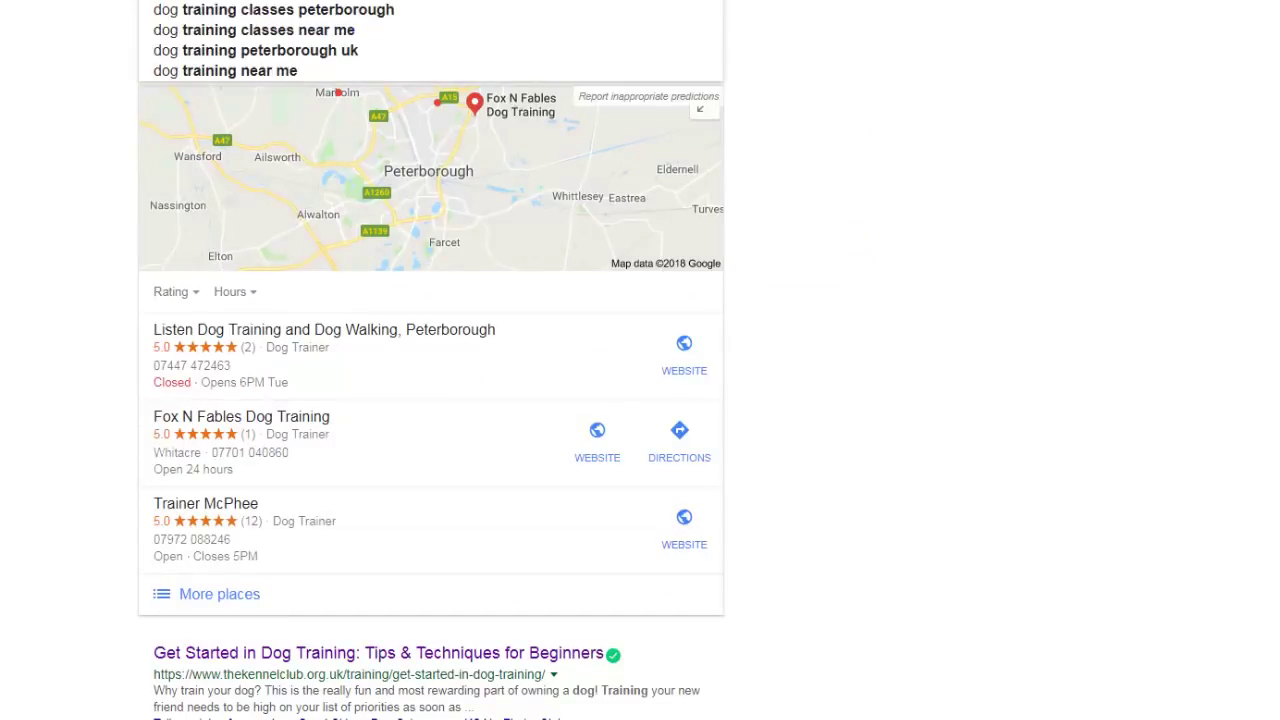
{"action": "type", "text": "breed"}
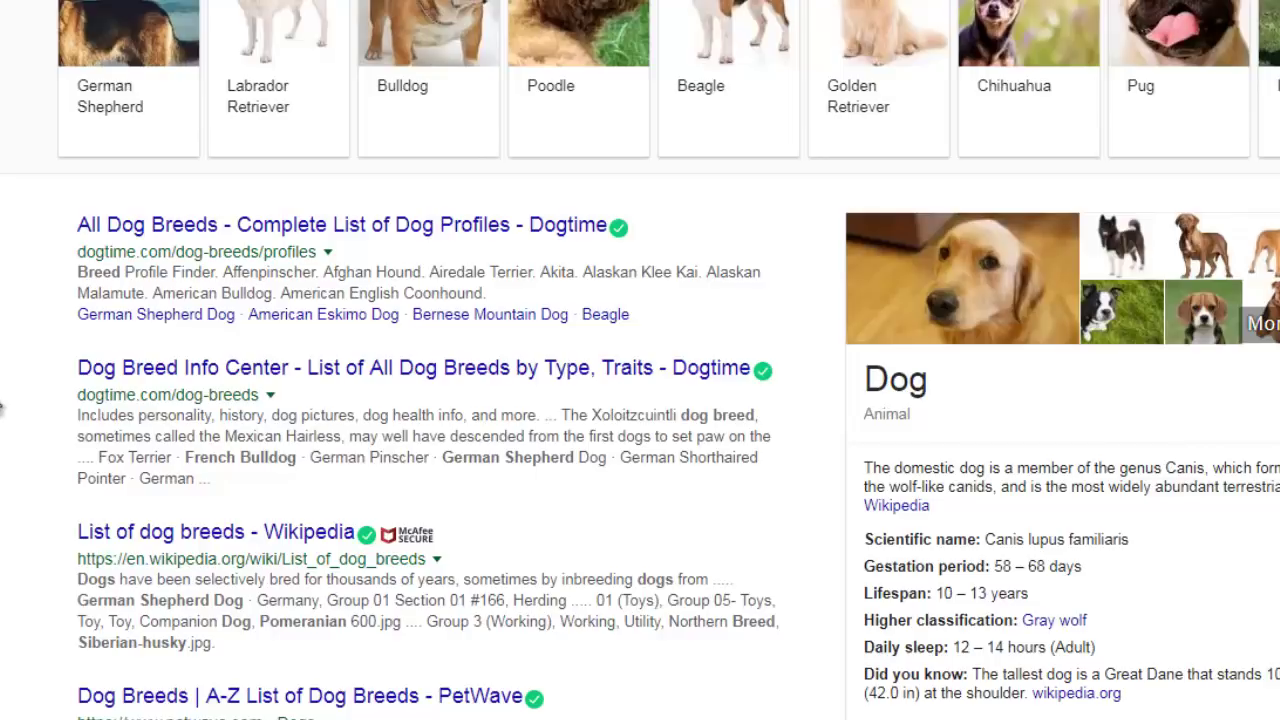
Examine the search suggestions and the bolded related terms, such as French Bulldog, German Shepherd and Pomeranian, in the top dog breed result snippets.
{"action": "left_click", "coordinate": [428, 2]}
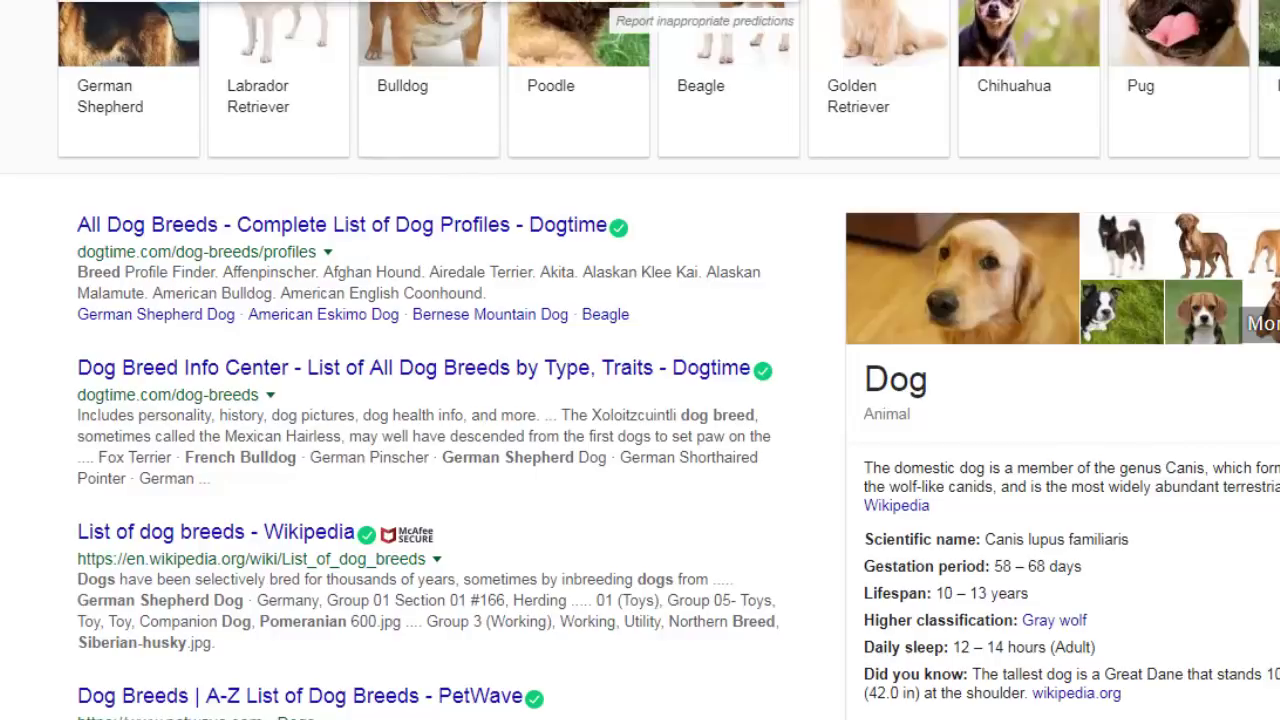
{"action": "key", "text": "Escape"}
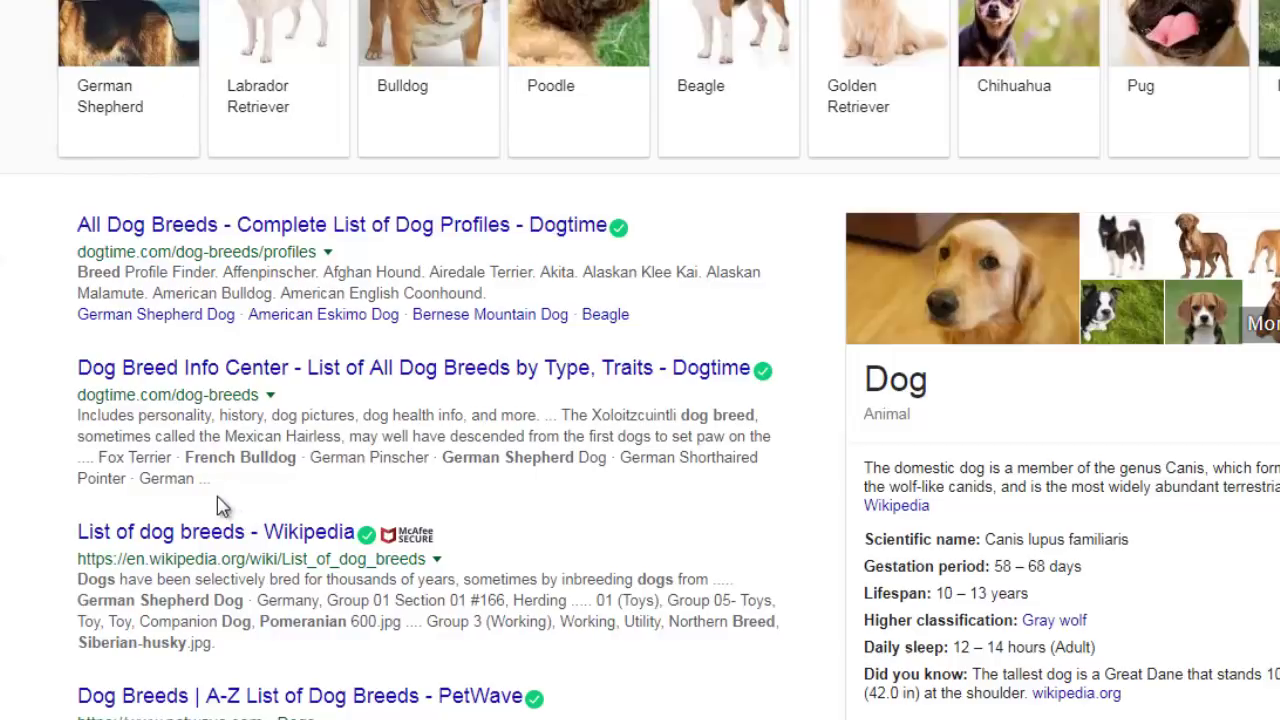
{"action": "left_click_drag", "start_coordinate": [184, 457], "coordinate": [282, 456]}
{"action": "left_click", "coordinate": [282, 456]}
{"action": "left_click_drag", "start_coordinate": [446, 457], "coordinate": [522, 457]}
{"action": "left_click", "coordinate": [530, 482]}
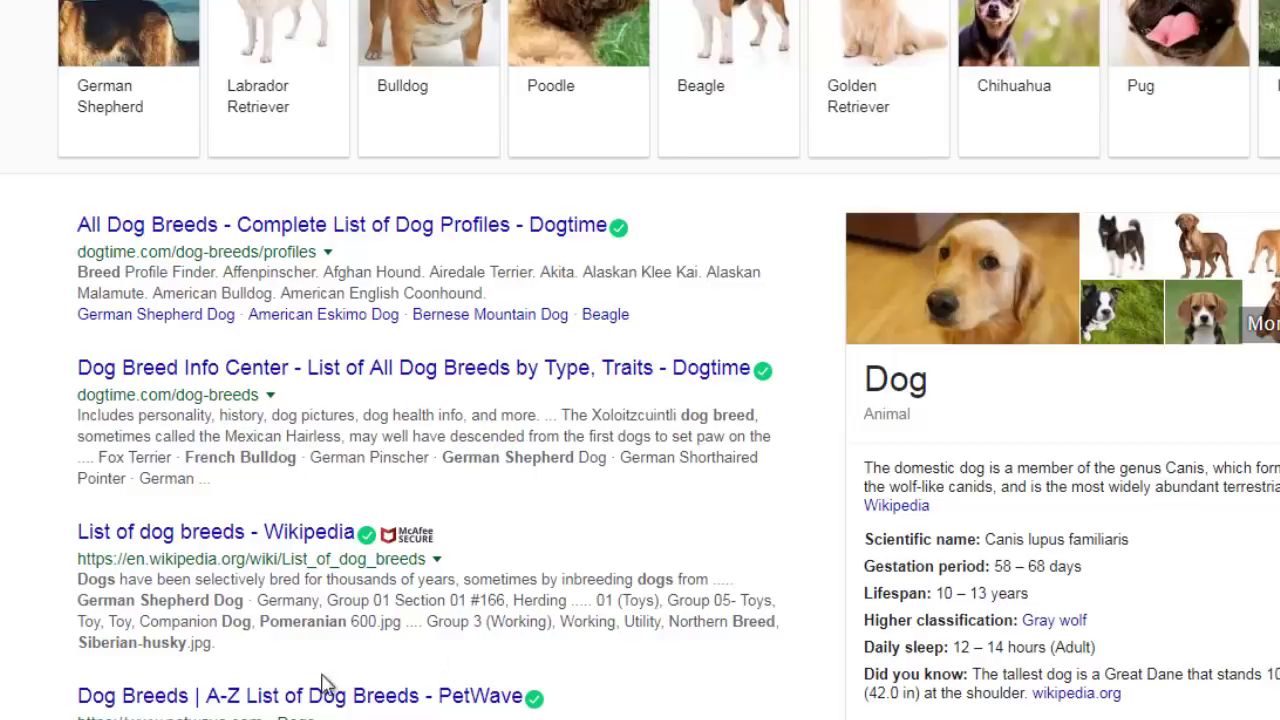
{"action": "double_click", "coordinate": [272, 627]}
{"action": "left_click", "coordinate": [298, 626]}
Review the remaining dog breed results down to the Kennel Club ad, including their bolded keywords, and return to the top results.
{"action": "scroll", "coordinate": [155, 642], "scroll_direction": "down", "scroll_amount": 5}
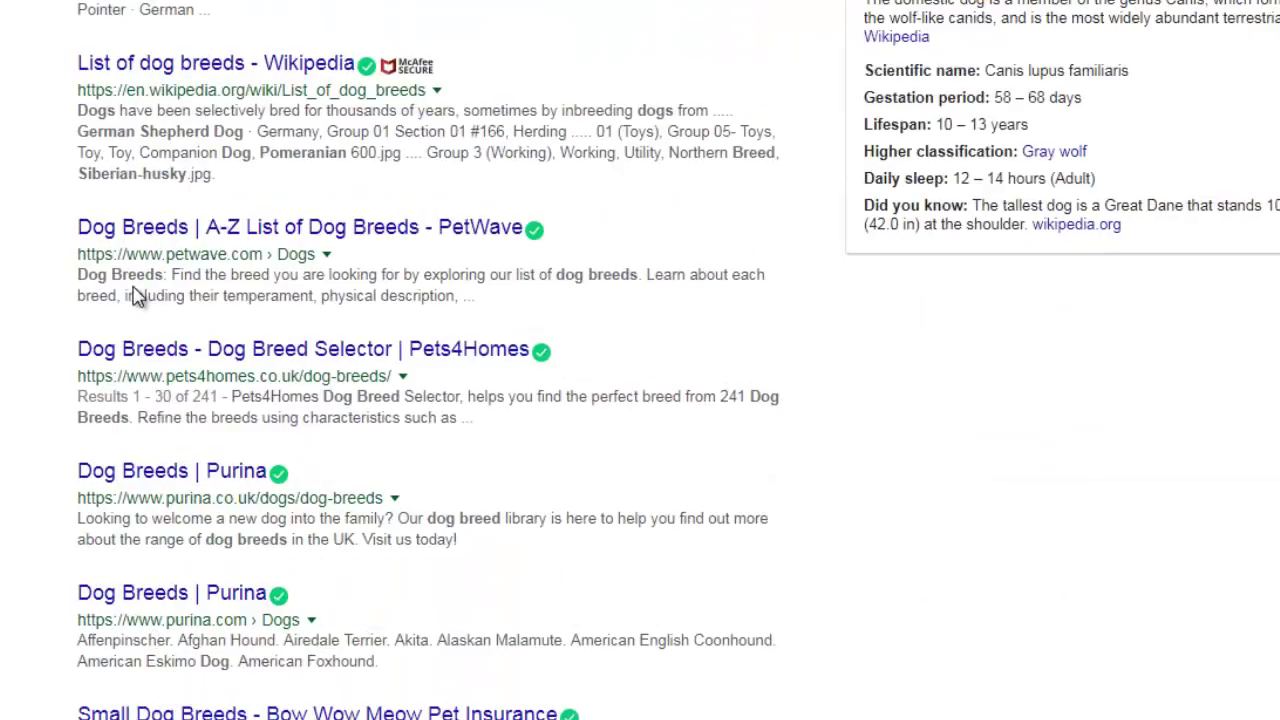
{"action": "left_click_drag", "start_coordinate": [85, 285], "coordinate": [117, 295]}
{"action": "left_click", "coordinate": [392, 418]}
{"action": "scroll", "coordinate": [423, 580], "scroll_direction": "down", "scroll_amount": 2}
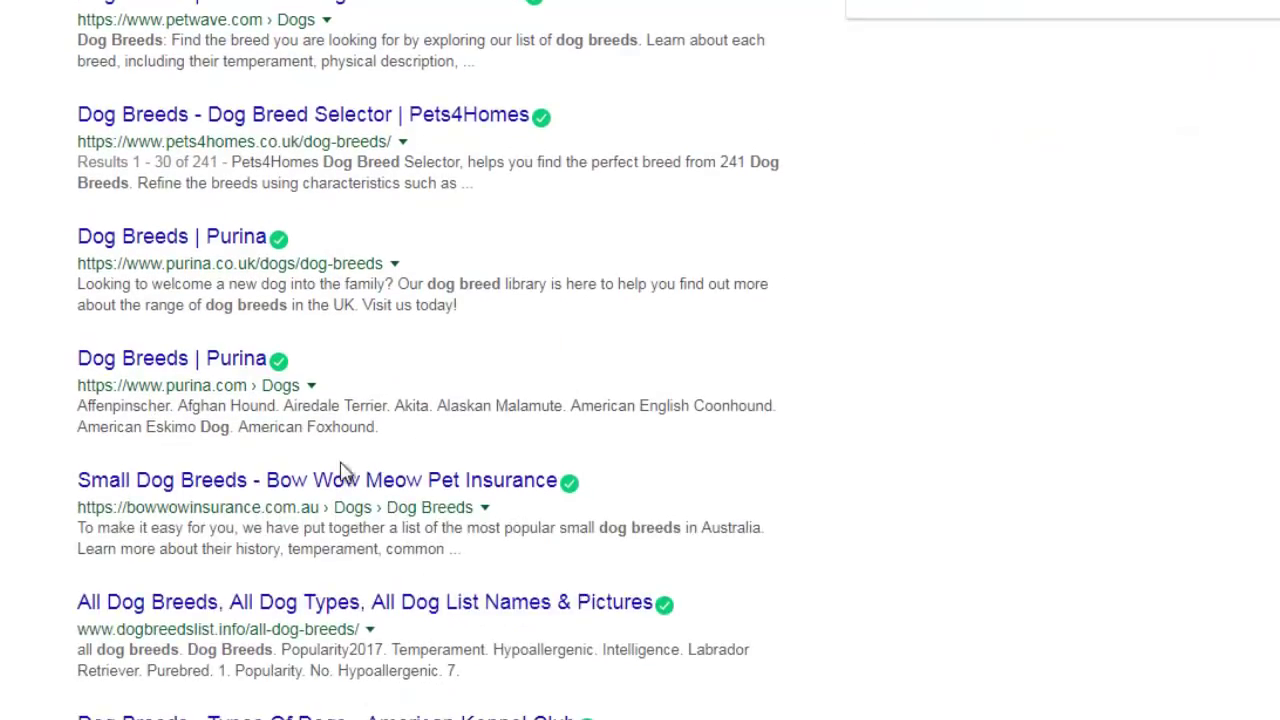
{"action": "scroll", "coordinate": [280, 608], "scroll_direction": "down", "scroll_amount": 1}
{"action": "scroll", "coordinate": [275, 608], "scroll_direction": "down", "scroll_amount": 2}
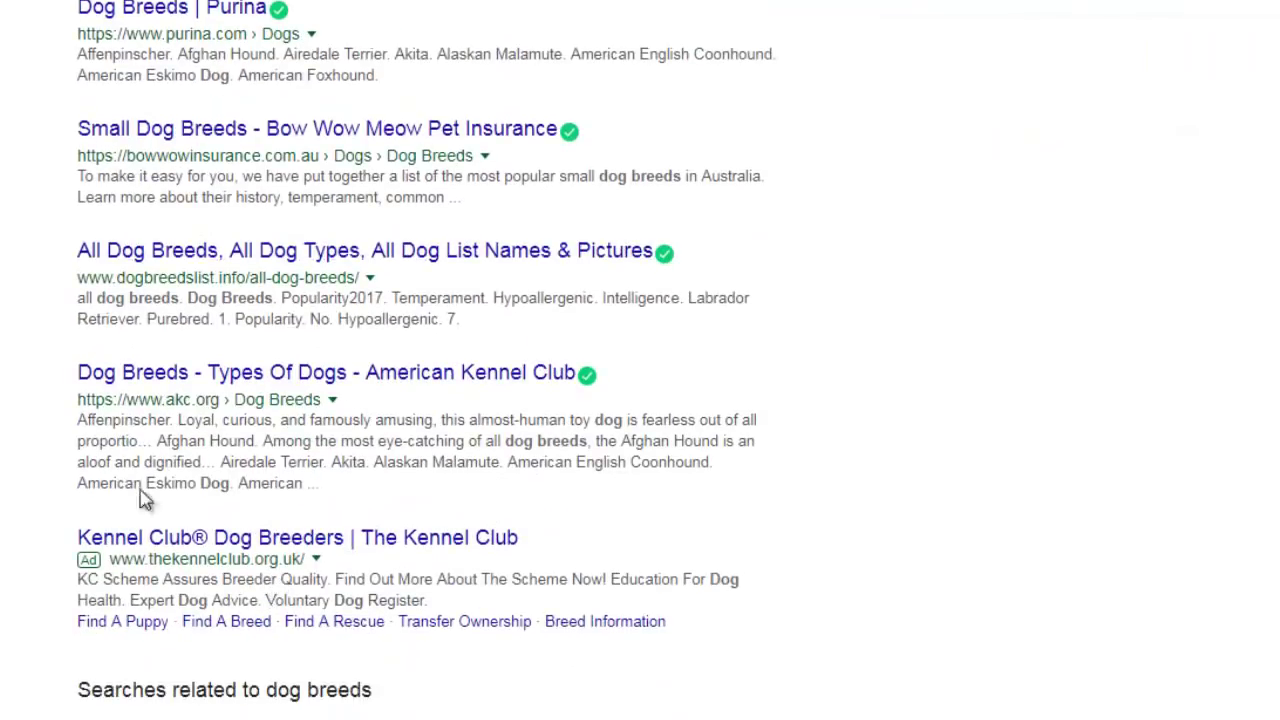
{"action": "scroll", "coordinate": [236, 600], "scroll_direction": "up", "scroll_amount": 8}
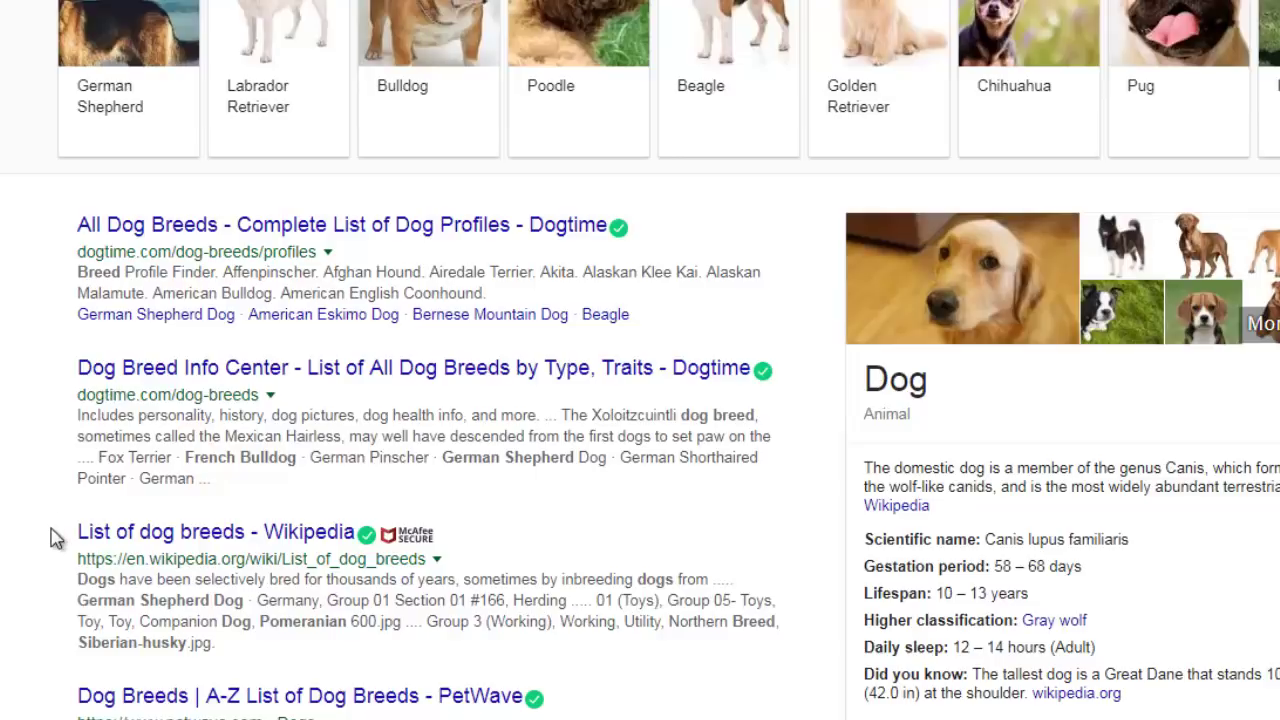
{"action": "scroll", "coordinate": [55, 537], "scroll_direction": "down", "scroll_amount": 3}
{"action": "scroll", "coordinate": [55, 537], "scroll_direction": "up", "scroll_amount": 3}
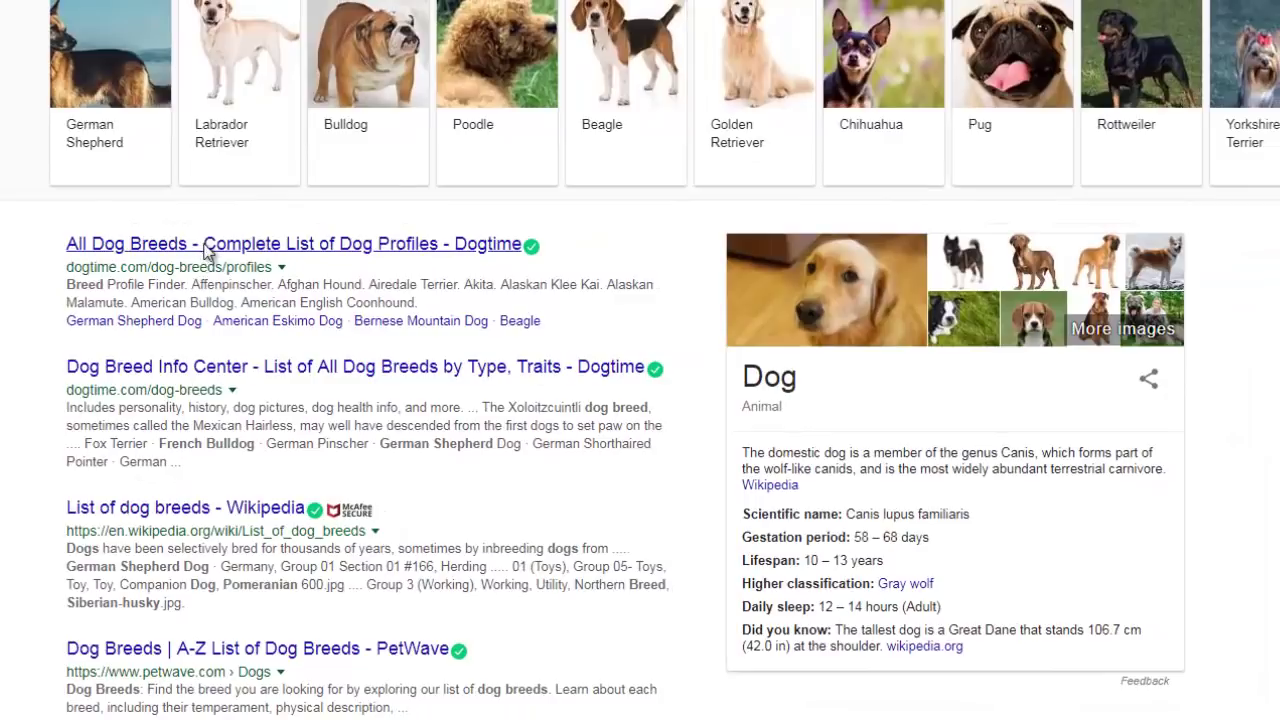
View the two Dogtime pages, All Dog Breeds and Dog Breed Info Center, returning to the search results after each.
{"action": "left_click", "coordinate": [207, 244]}
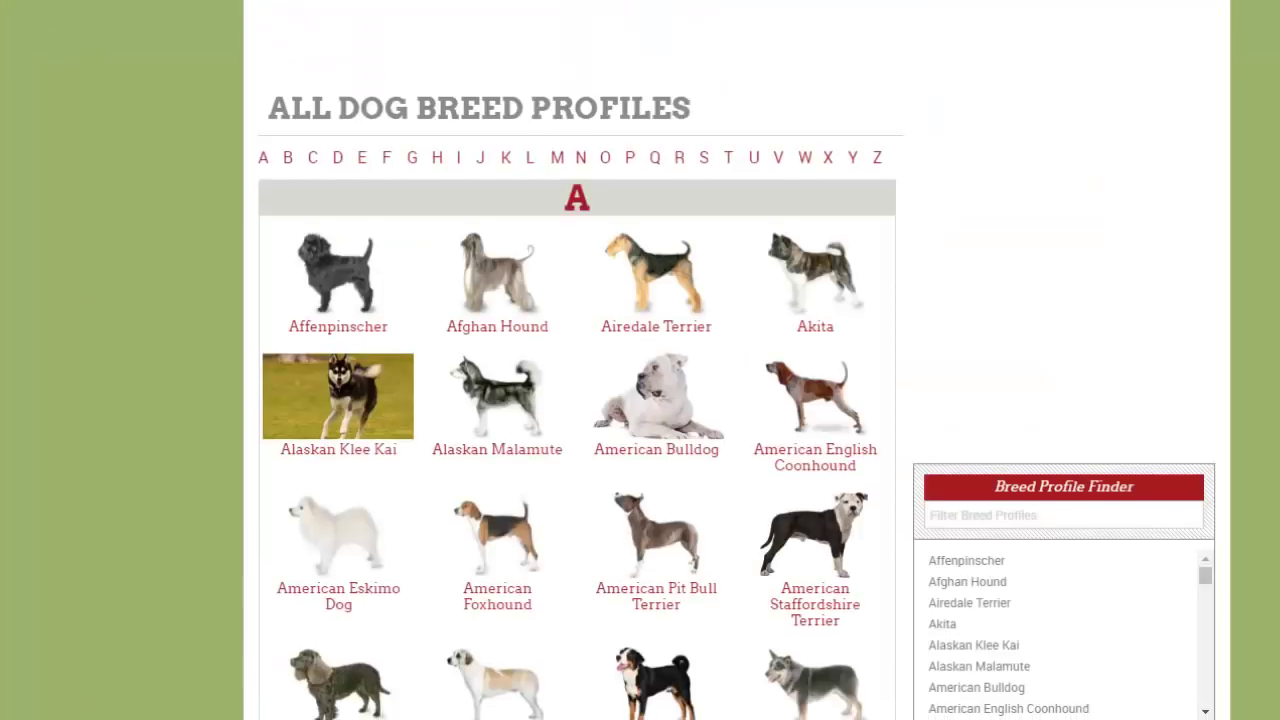
{"action": "key", "text": "alt+Left"}
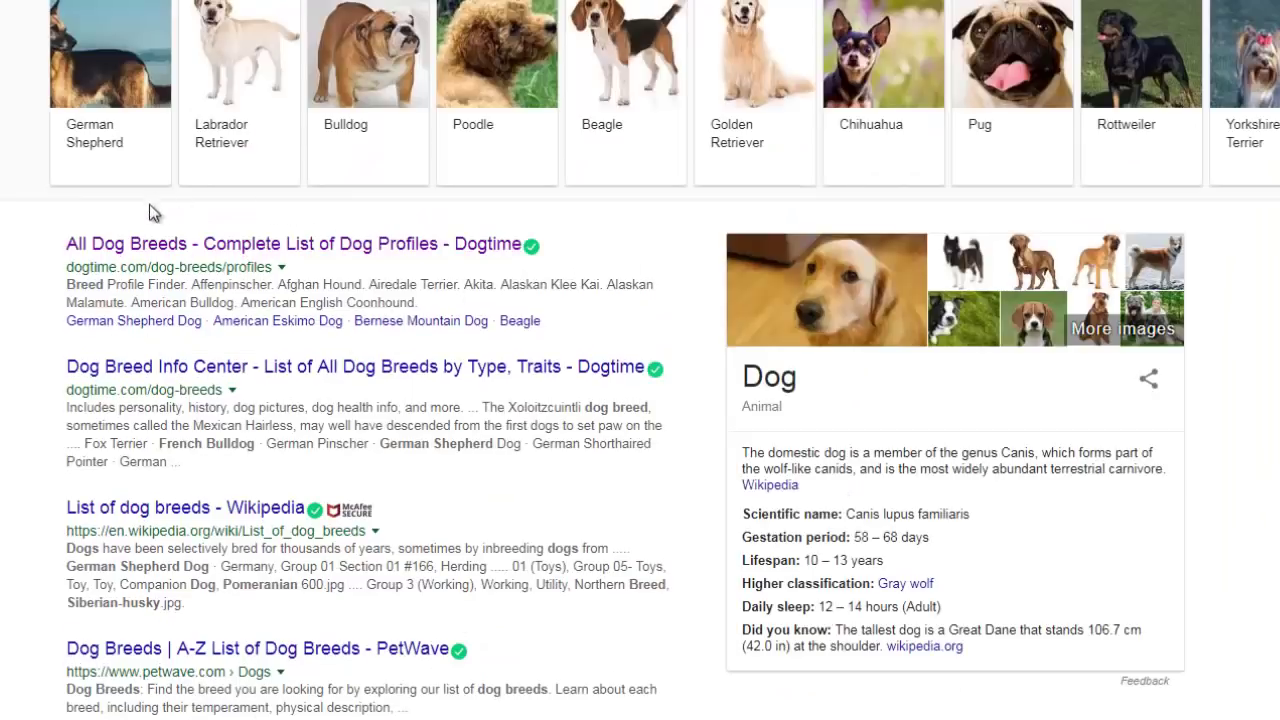
{"action": "left_click", "coordinate": [250, 368]}
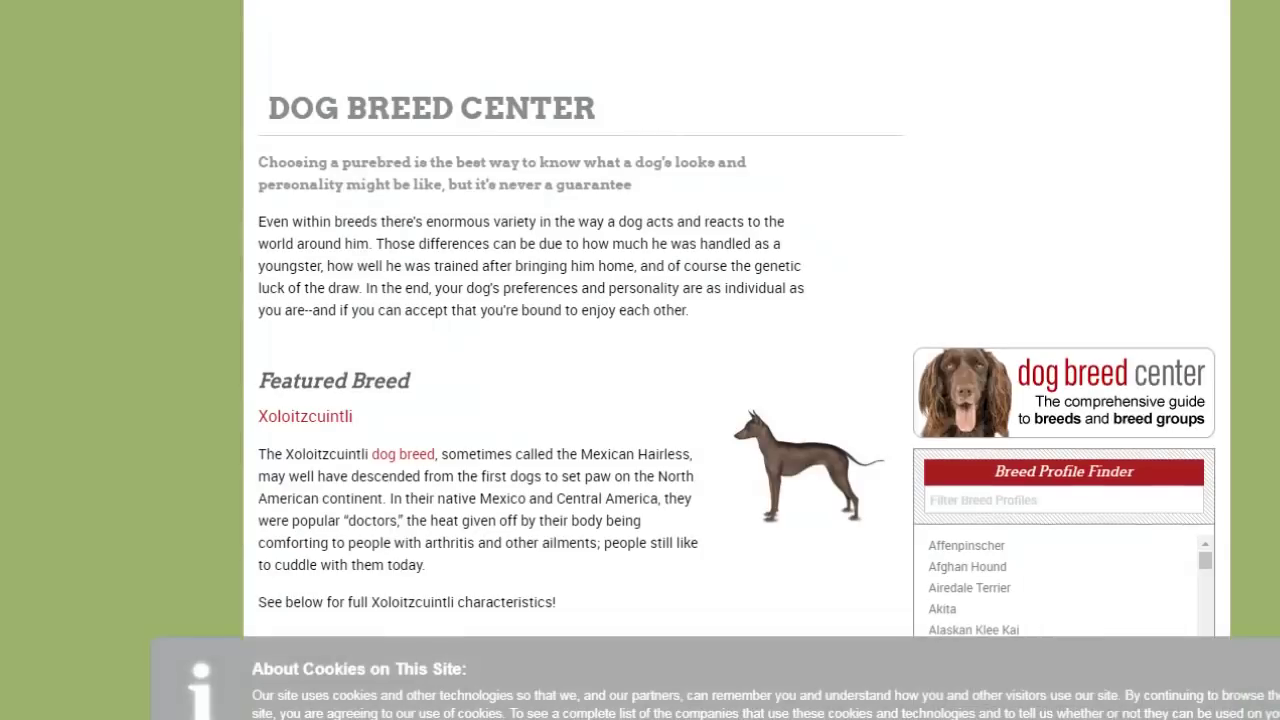
{"action": "key", "text": "alt+Left"}
View Wikipedia's List of dog breeds page, return to the results and check the related searches offered under that entry.
{"action": "scroll", "coordinate": [172, 394], "scroll_direction": "down", "scroll_amount": 2}
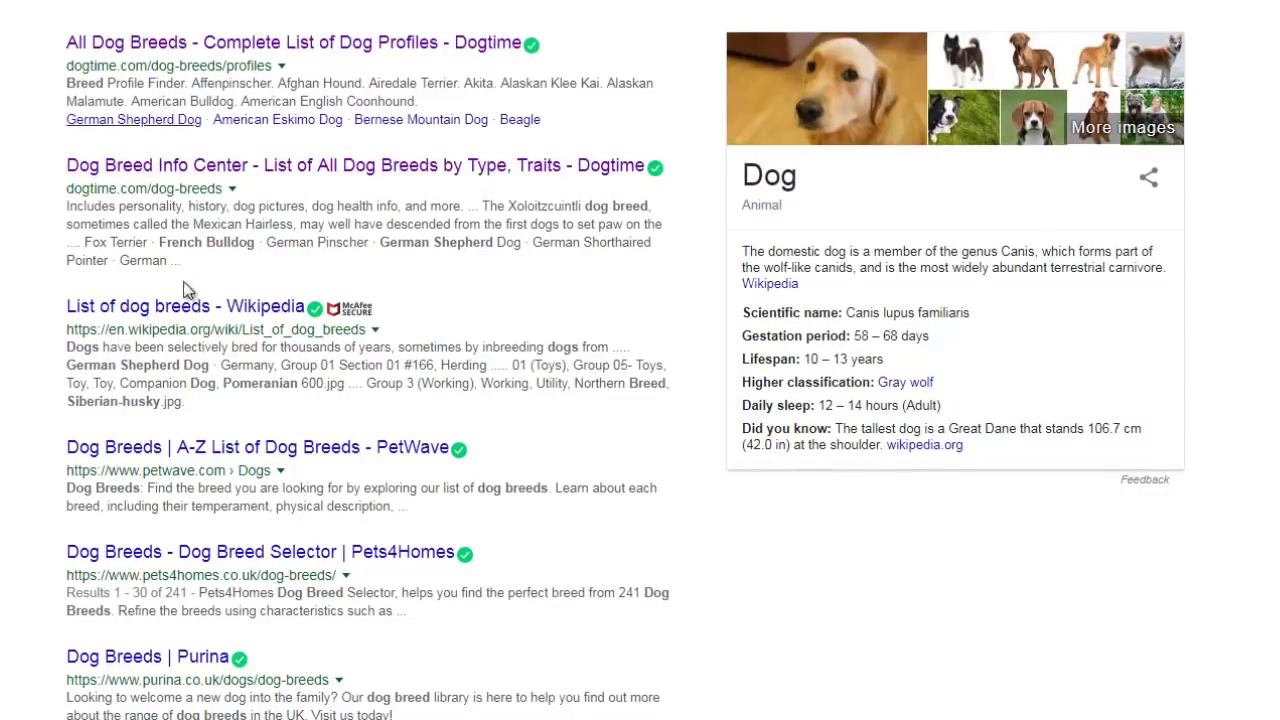
{"action": "left_click", "coordinate": [188, 318]}
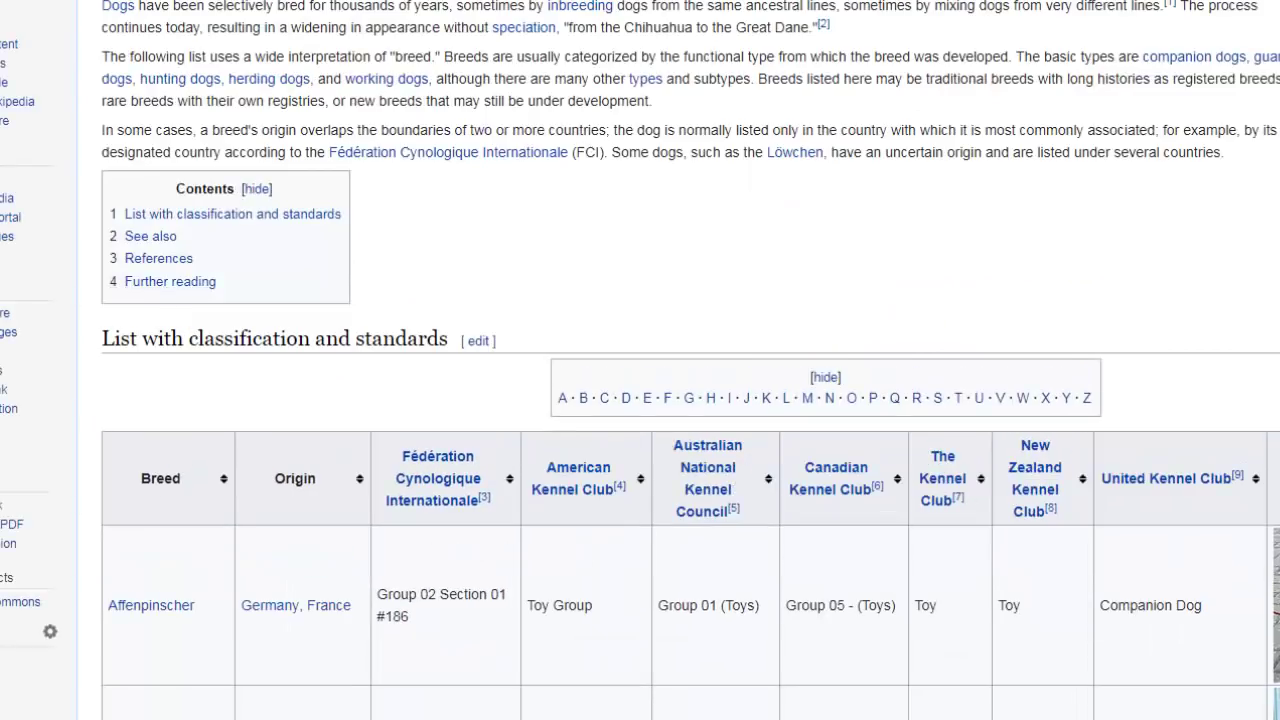
{"action": "key", "text": "alt+Left"}
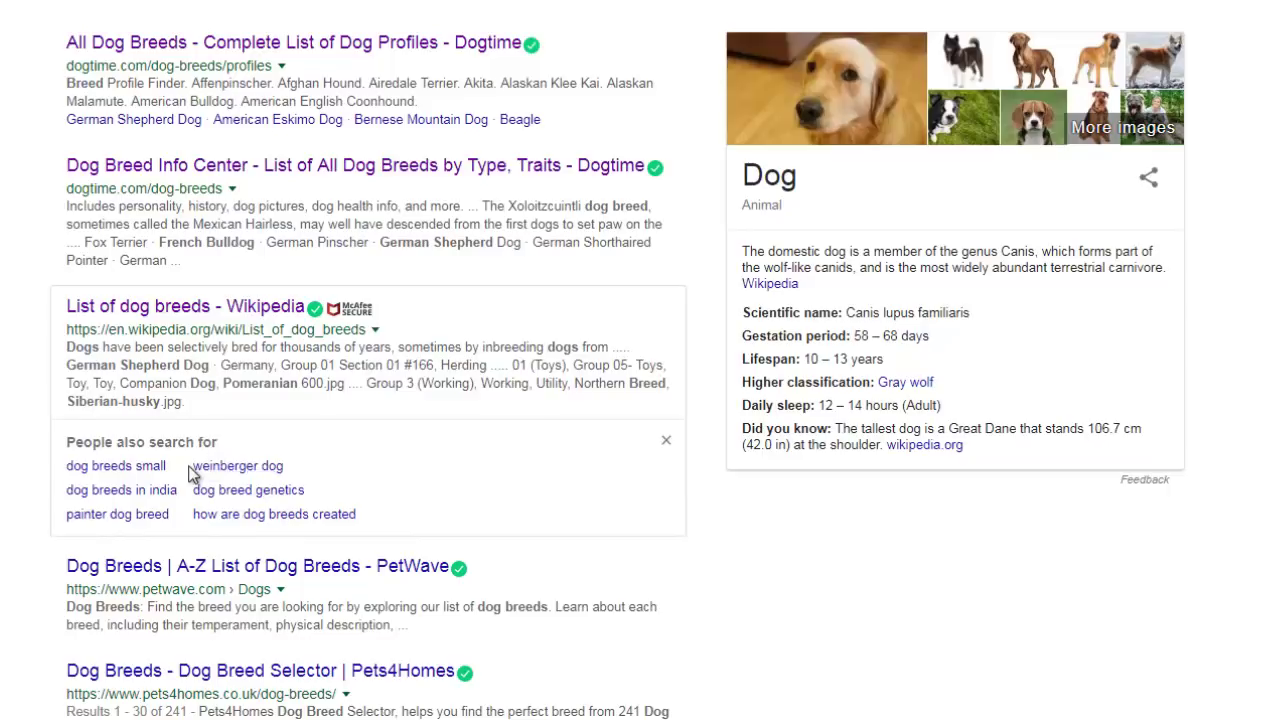
{"action": "scroll", "coordinate": [194, 474], "scroll_direction": "up", "scroll_amount": 1}
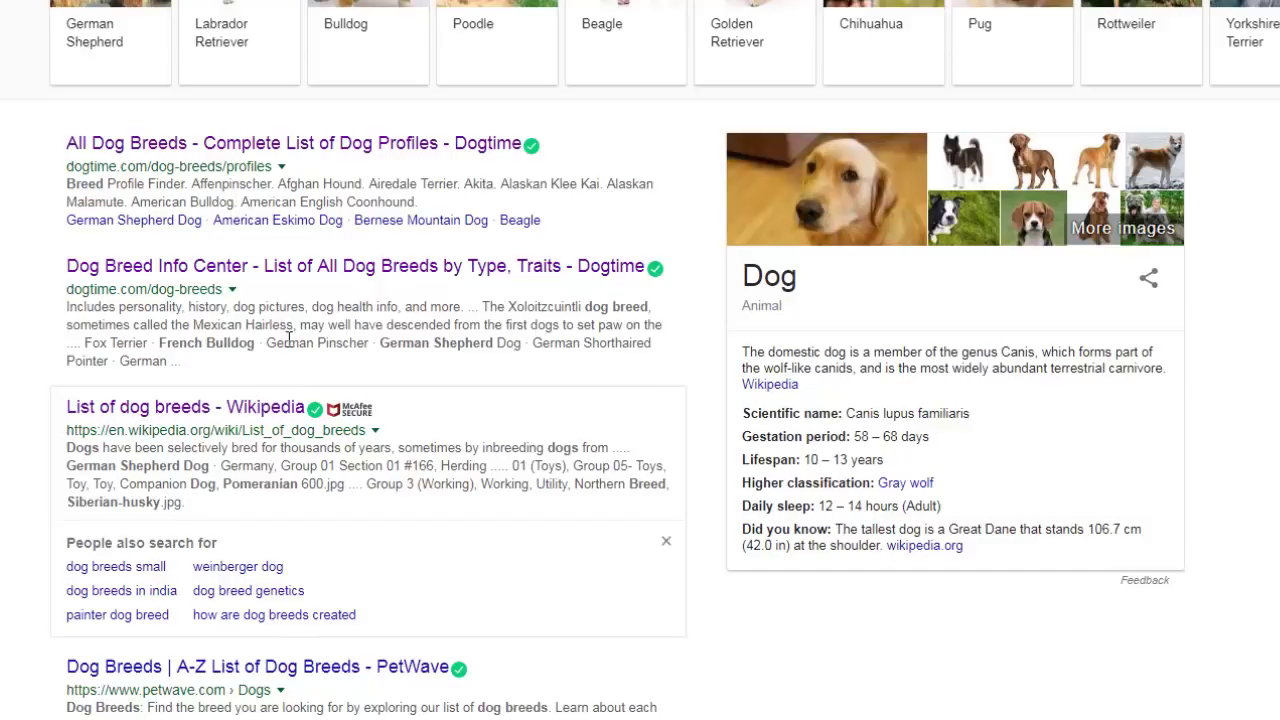
Run the related search "dog breeds a-z", view its Animal Planet breed selector result and go back to the results.
{"action": "scroll", "coordinate": [288, 340], "scroll_direction": "down", "scroll_amount": 15}
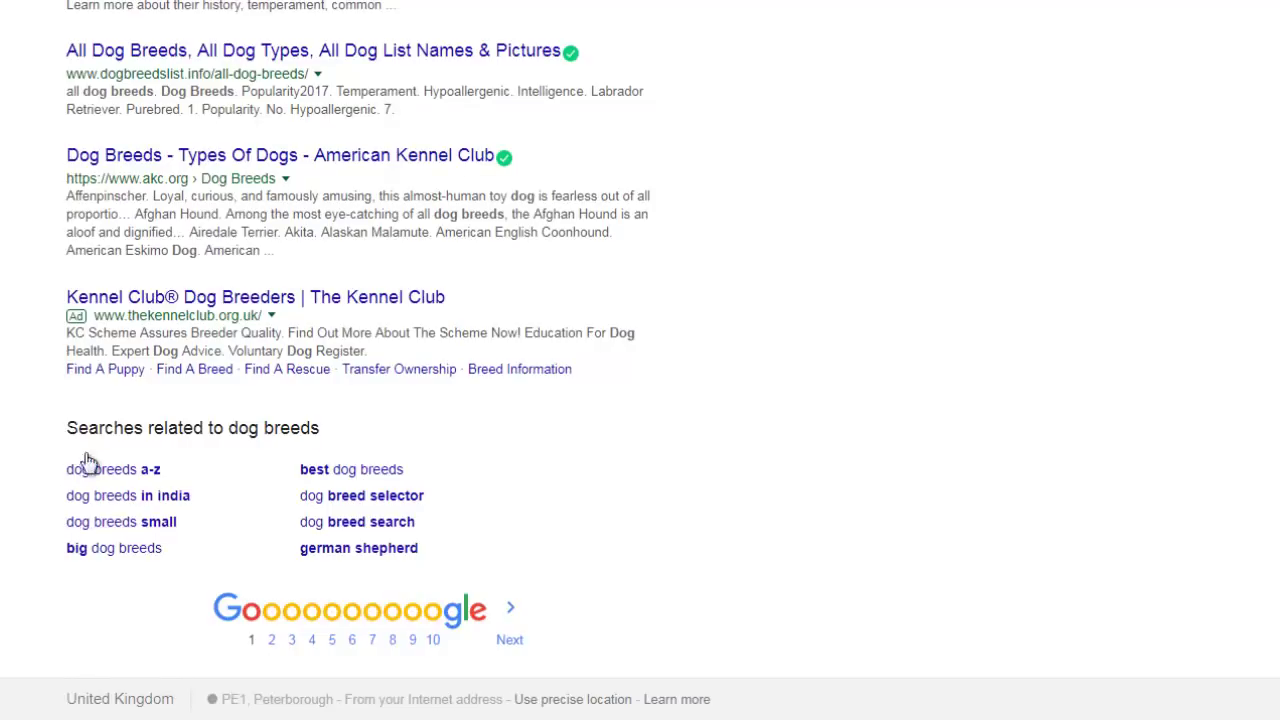
{"action": "left_click", "coordinate": [100, 470]}
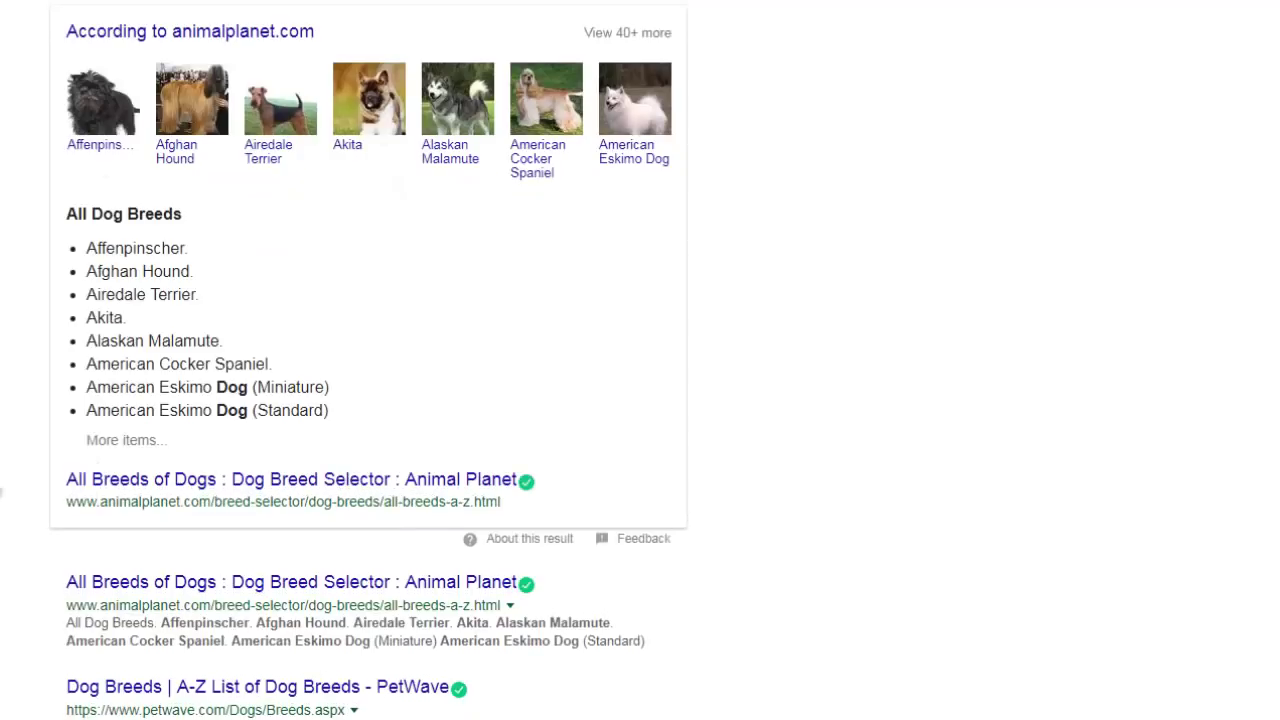
{"action": "scroll", "coordinate": [28, 530], "scroll_direction": "down", "scroll_amount": 3}
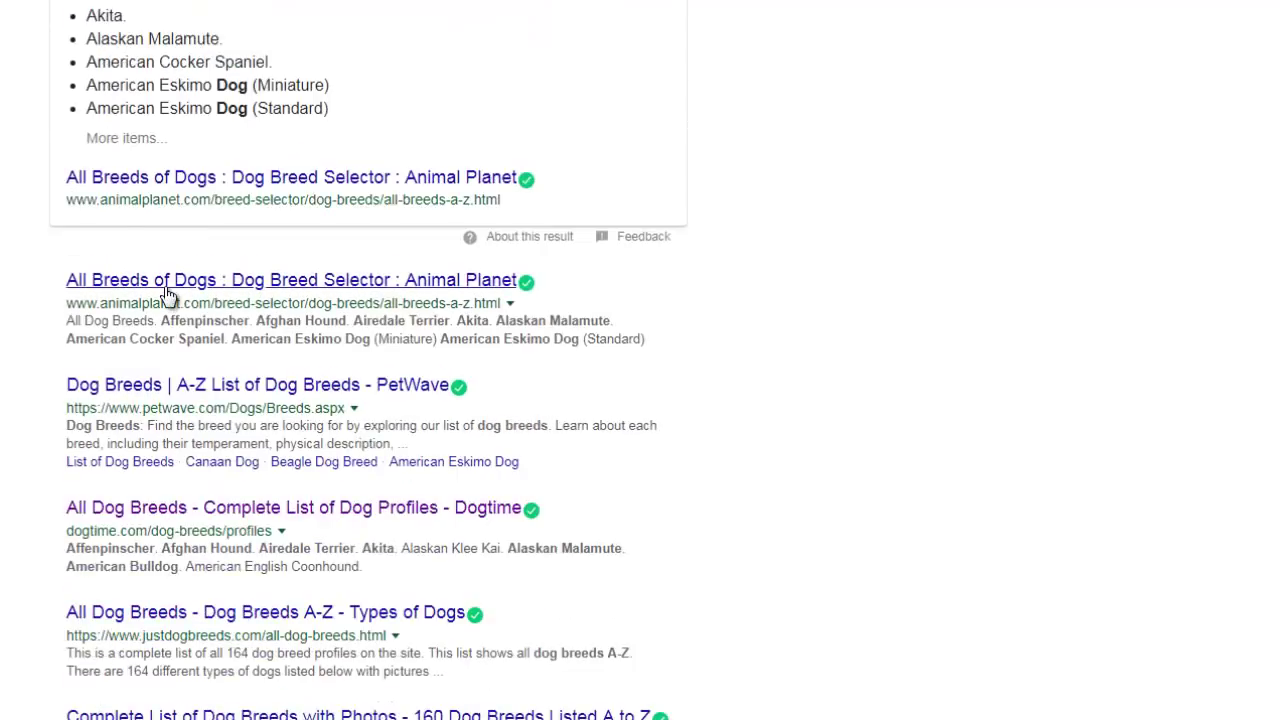
{"action": "left_click", "coordinate": [168, 290]}
{"action": "key", "text": "alt+Left"}
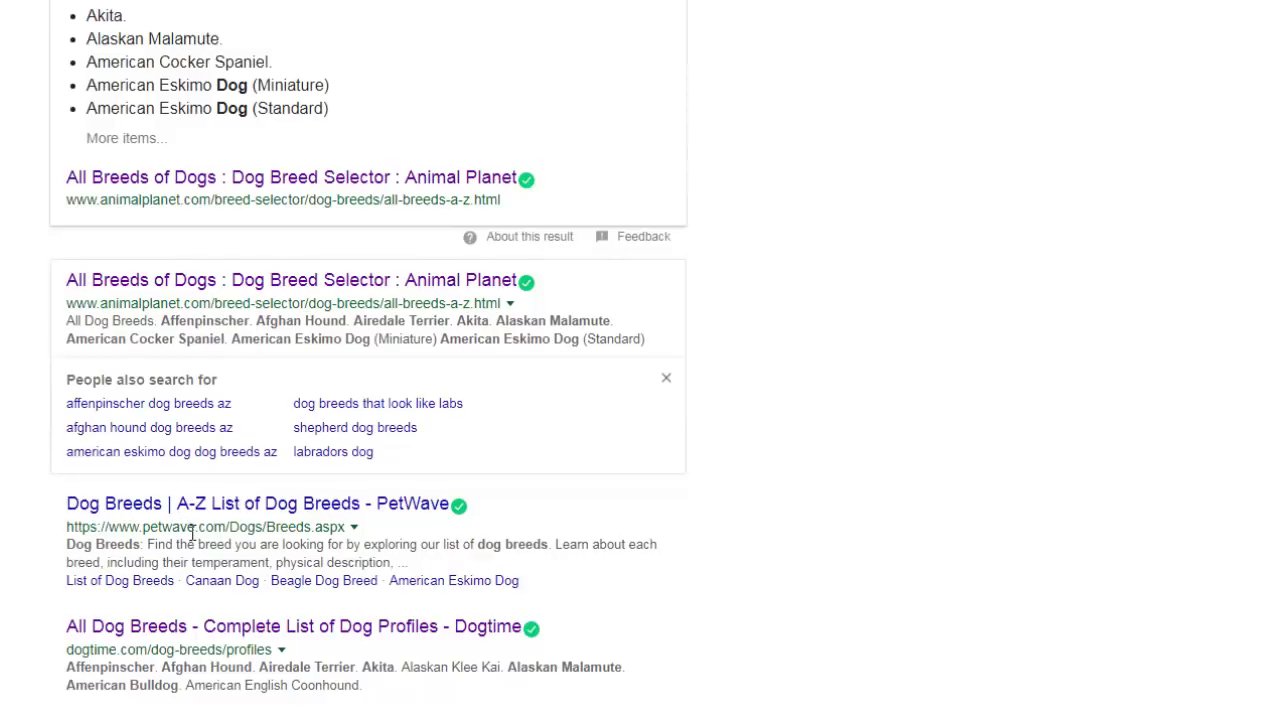
Review the whole "dog breeds a-z" results page, including the listed sites, breed carousels and related searches.
{"action": "scroll", "coordinate": [195, 540], "scroll_direction": "down", "scroll_amount": 2}
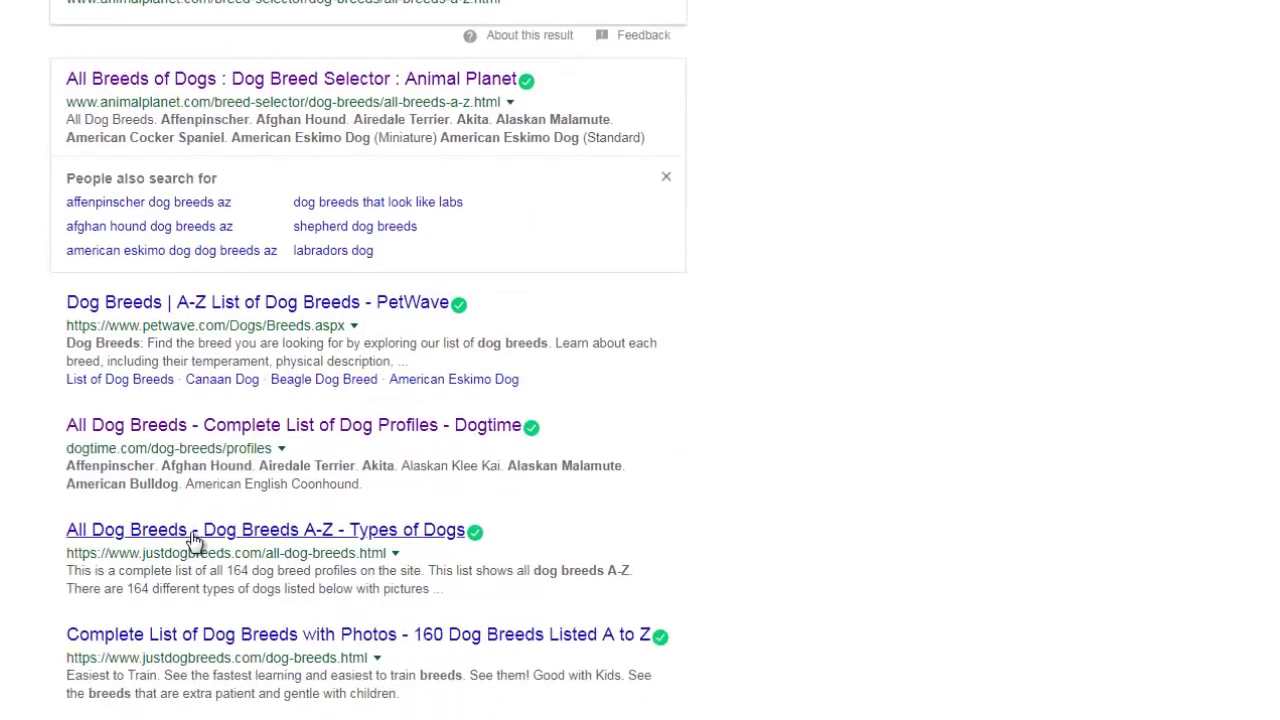
{"action": "scroll", "coordinate": [195, 540], "scroll_direction": "down", "scroll_amount": 12}
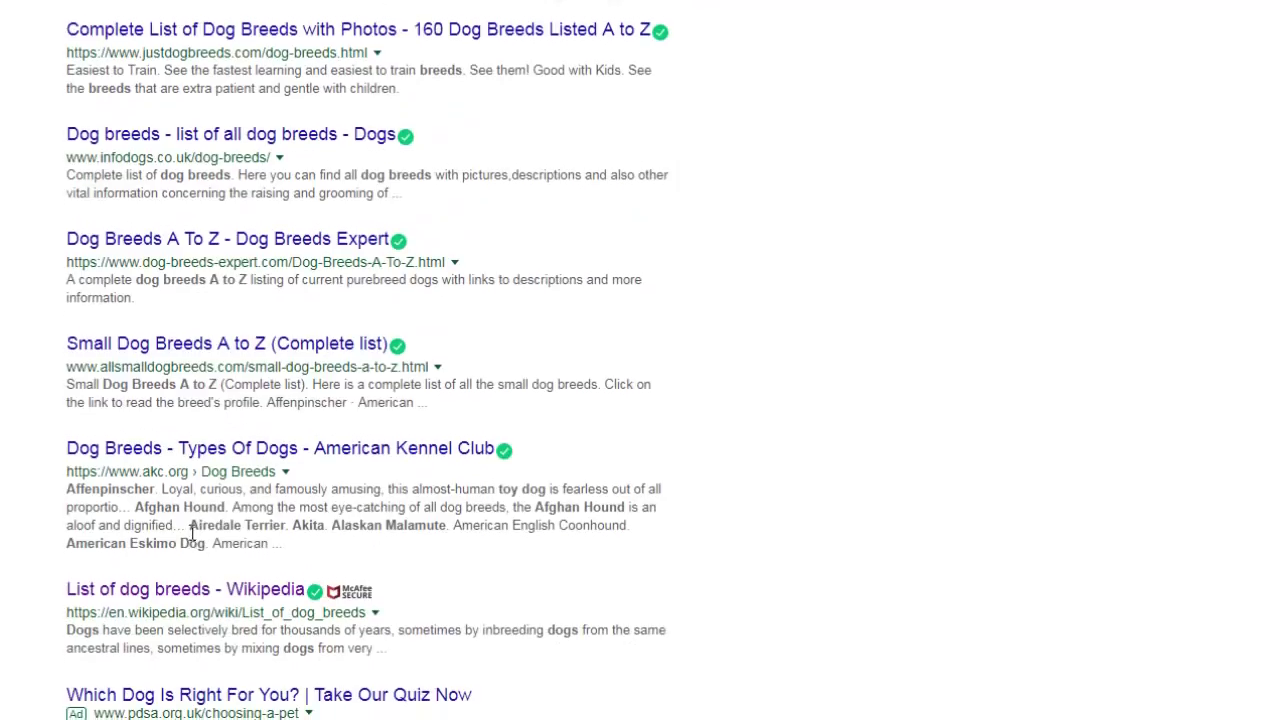
{"action": "scroll", "coordinate": [413, 616], "scroll_direction": "down", "scroll_amount": 4}
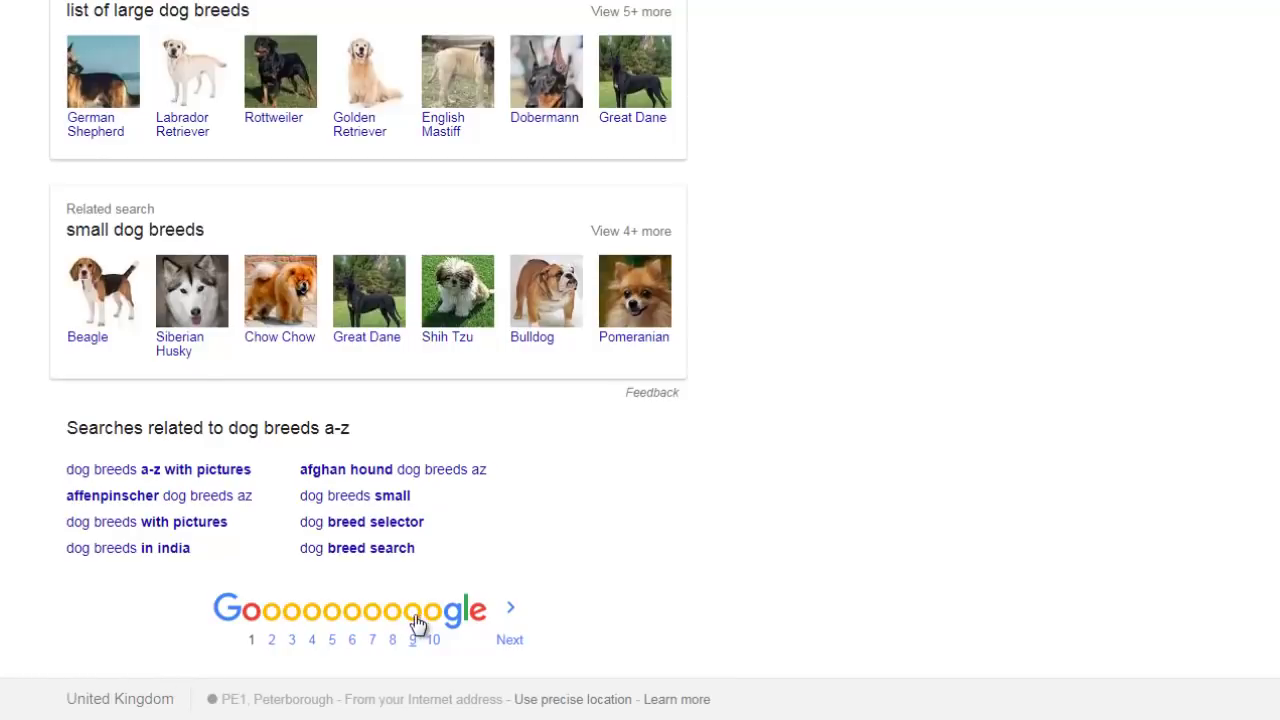
{"action": "scroll", "coordinate": [416, 622], "scroll_direction": "up", "scroll_amount": 15}
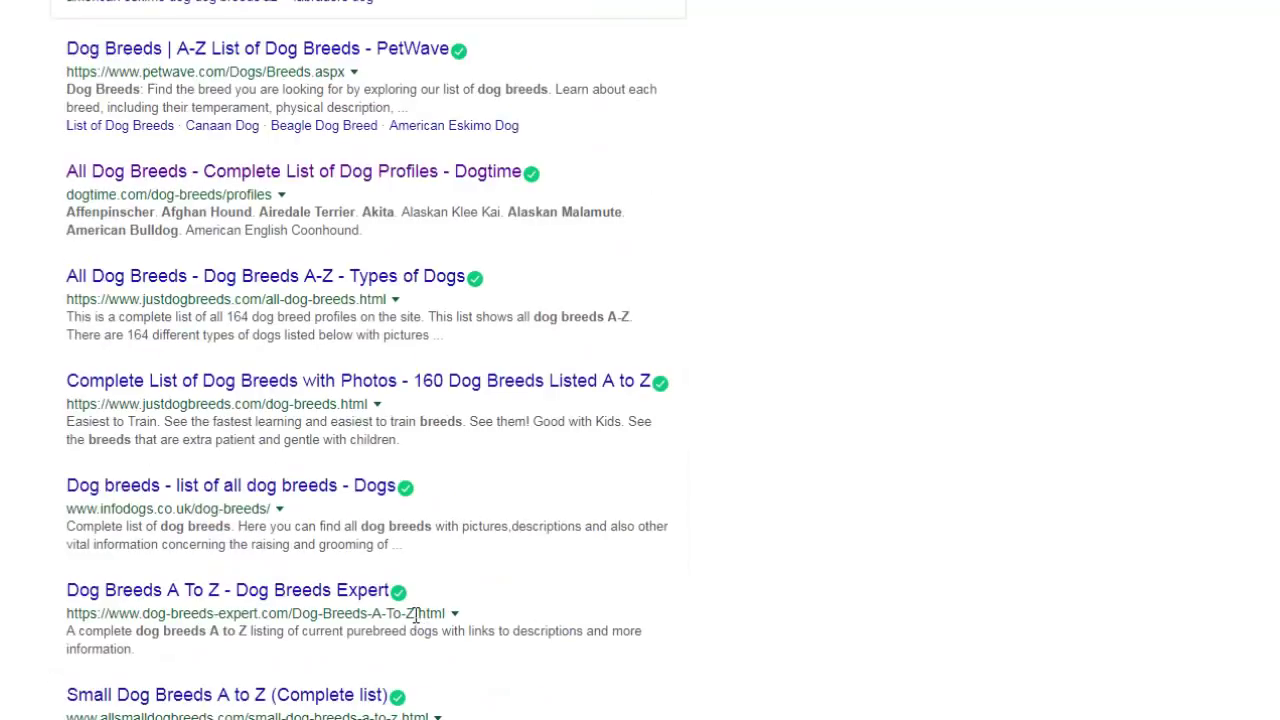
{"action": "scroll", "coordinate": [416, 615], "scroll_direction": "up", "scroll_amount": 8}
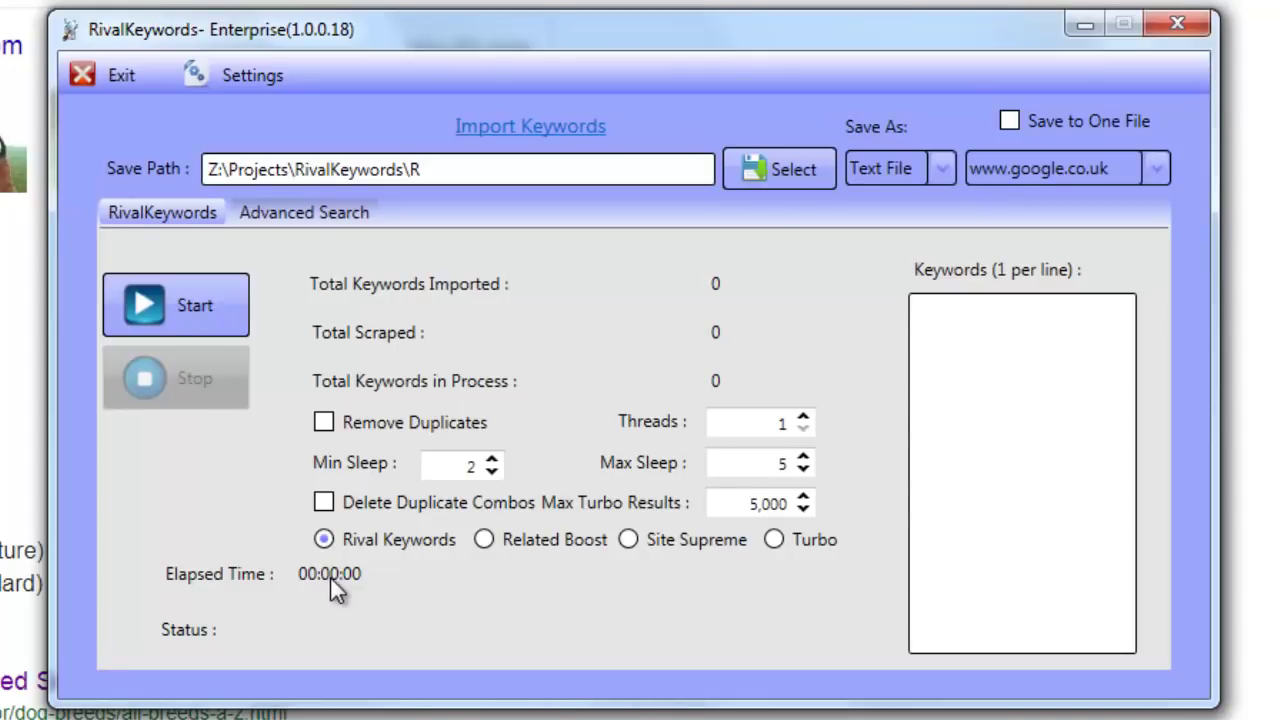
{"action": "left_click", "coordinate": [1156, 168]}
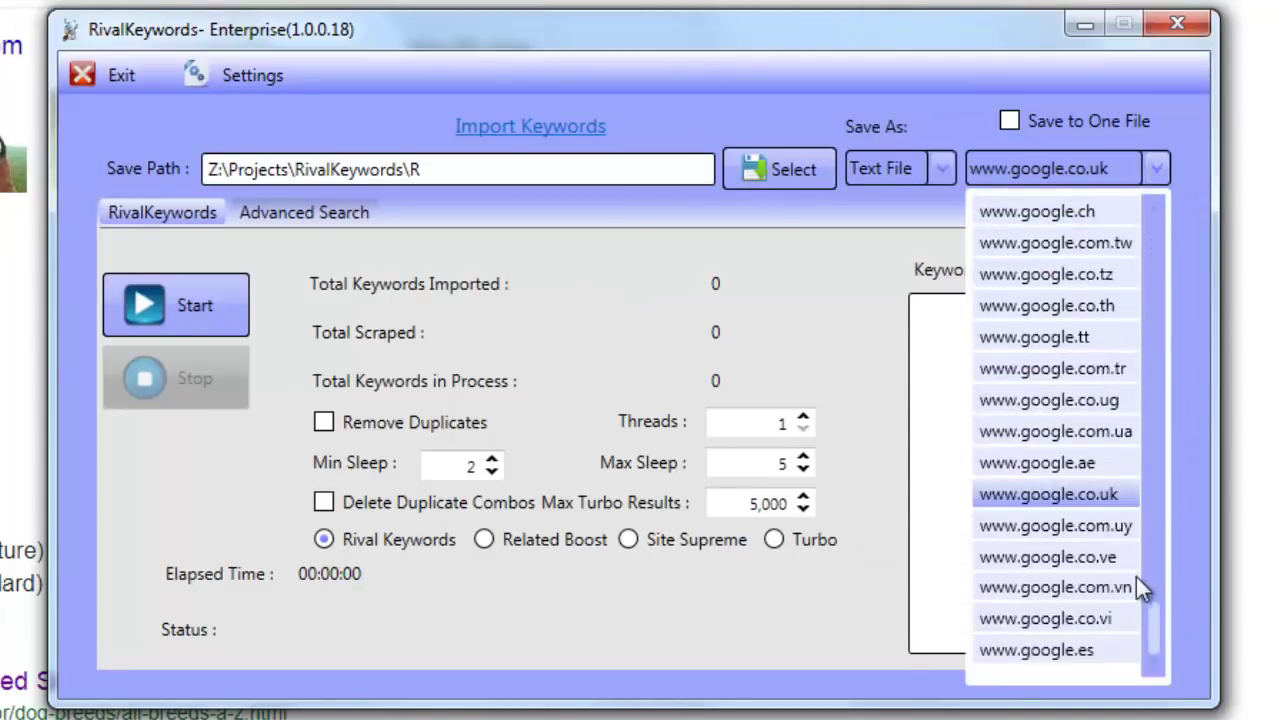
{"action": "left_click_drag", "start_coordinate": [1153, 618], "coordinate": [850, 675]}
{"action": "left_click", "coordinate": [764, 596]}
View the proxy settings and the Captcha API settings, closing each window without changes.
{"action": "left_click", "coordinate": [279, 67]}
{"action": "left_click", "coordinate": [293, 119]}
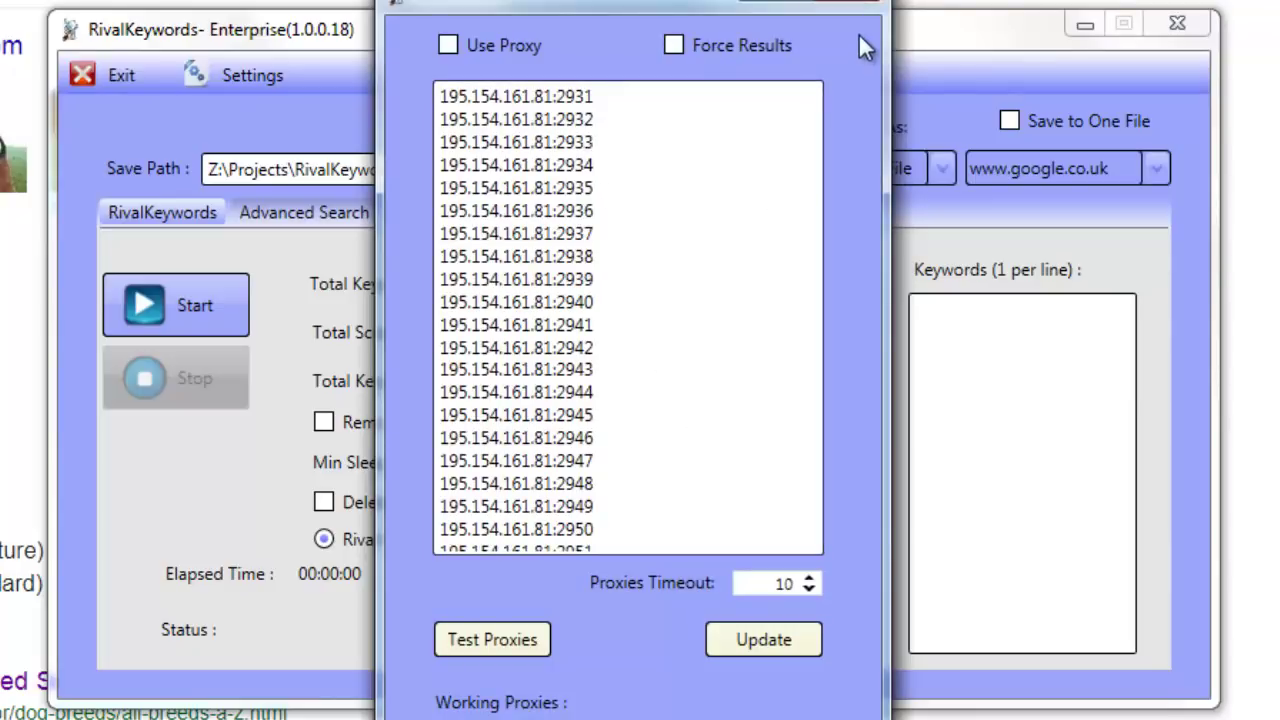
{"action": "left_click", "coordinate": [855, 4]}
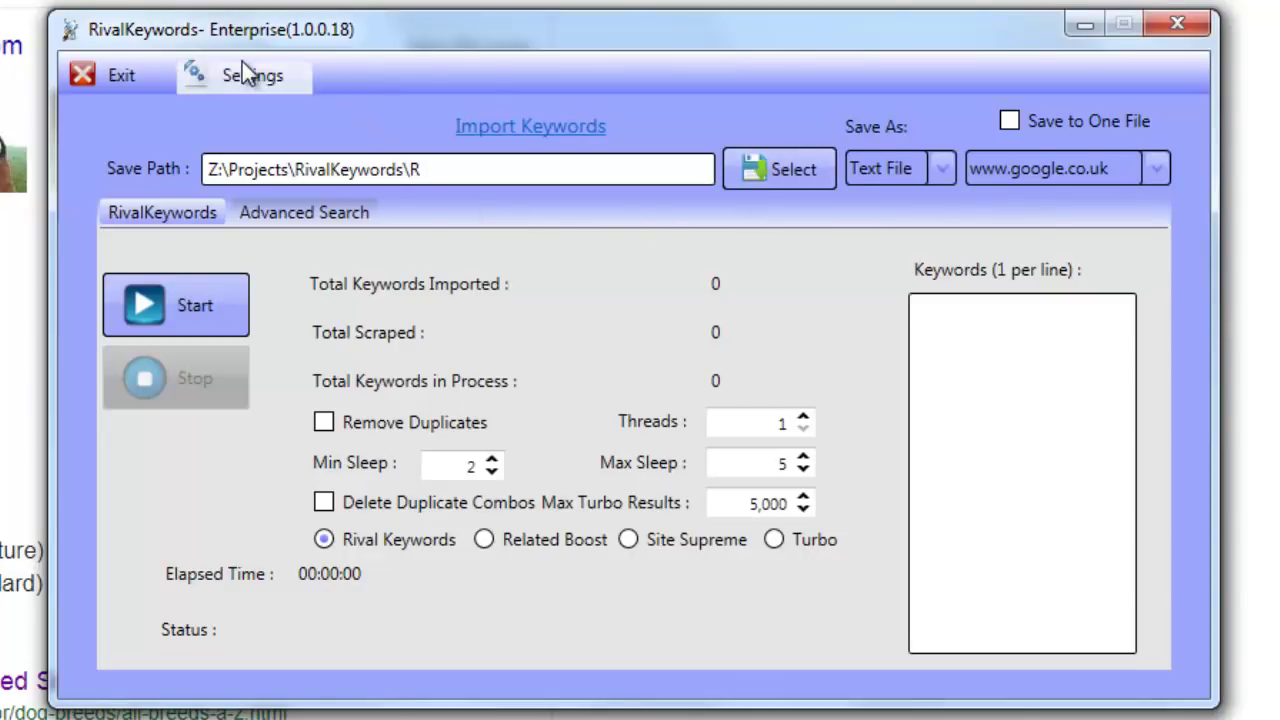
{"action": "left_click", "coordinate": [256, 83]}
{"action": "left_click", "coordinate": [273, 154]}
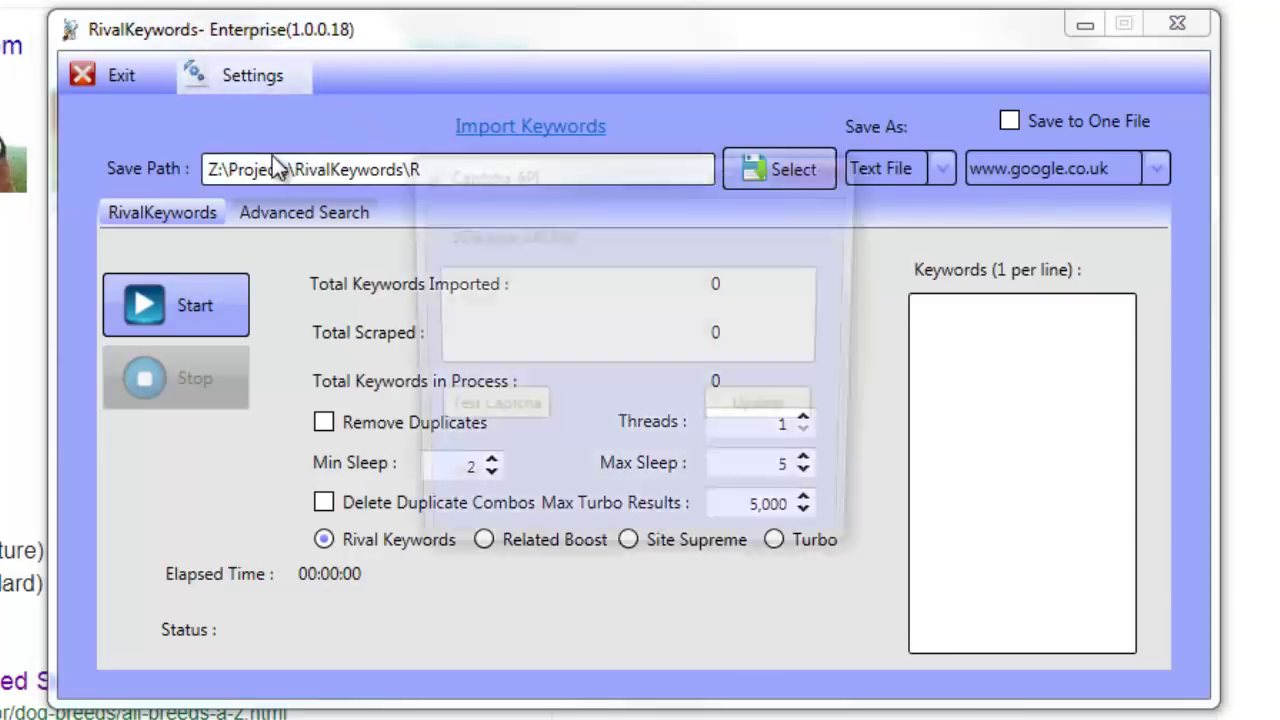
{"action": "left_click", "coordinate": [843, 166]}
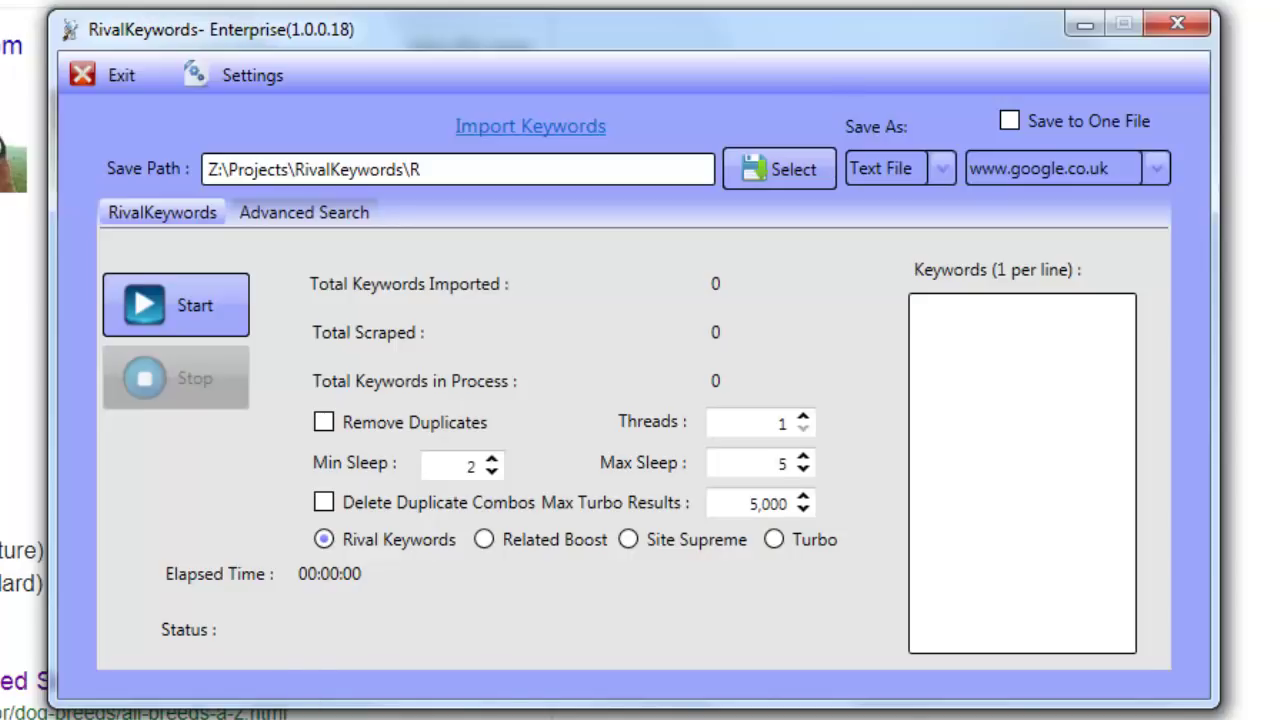
Switch to Windows Explorer, create a new folder in the RivalKeywords project folder and open it.
{"action": "left_click", "coordinate": [988, 450]}
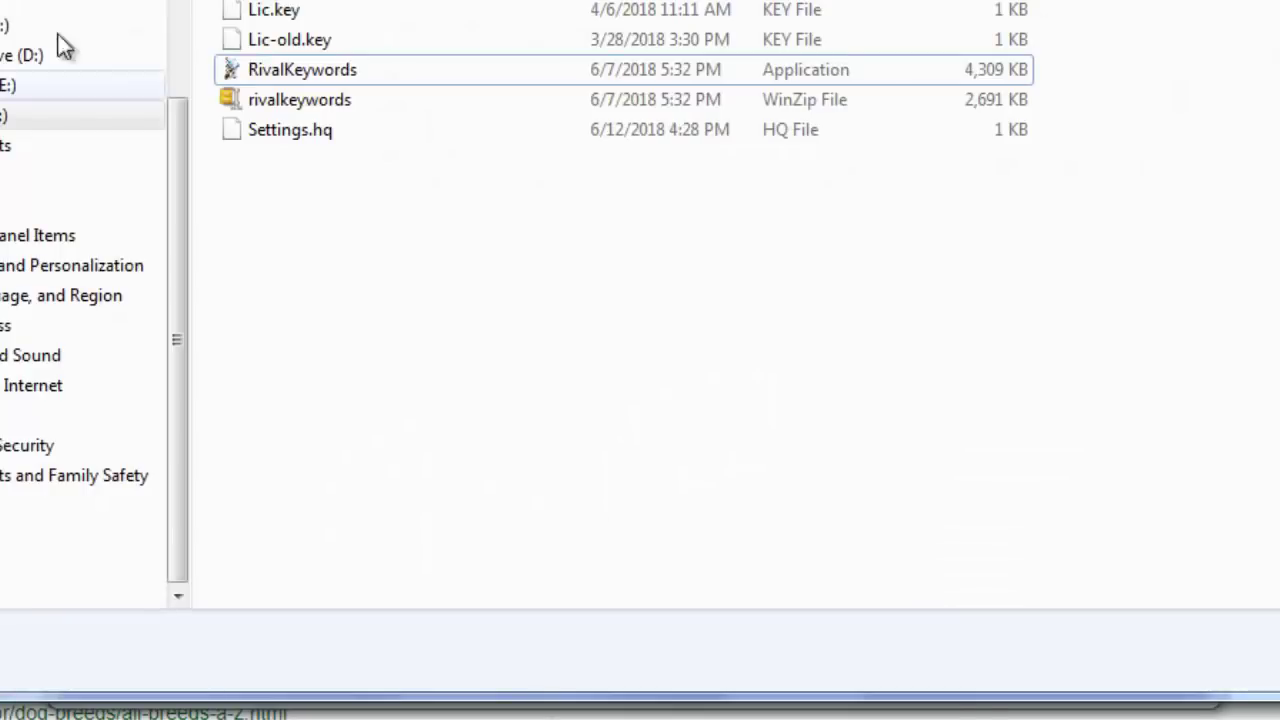
{"action": "key", "text": "BackSpace"}
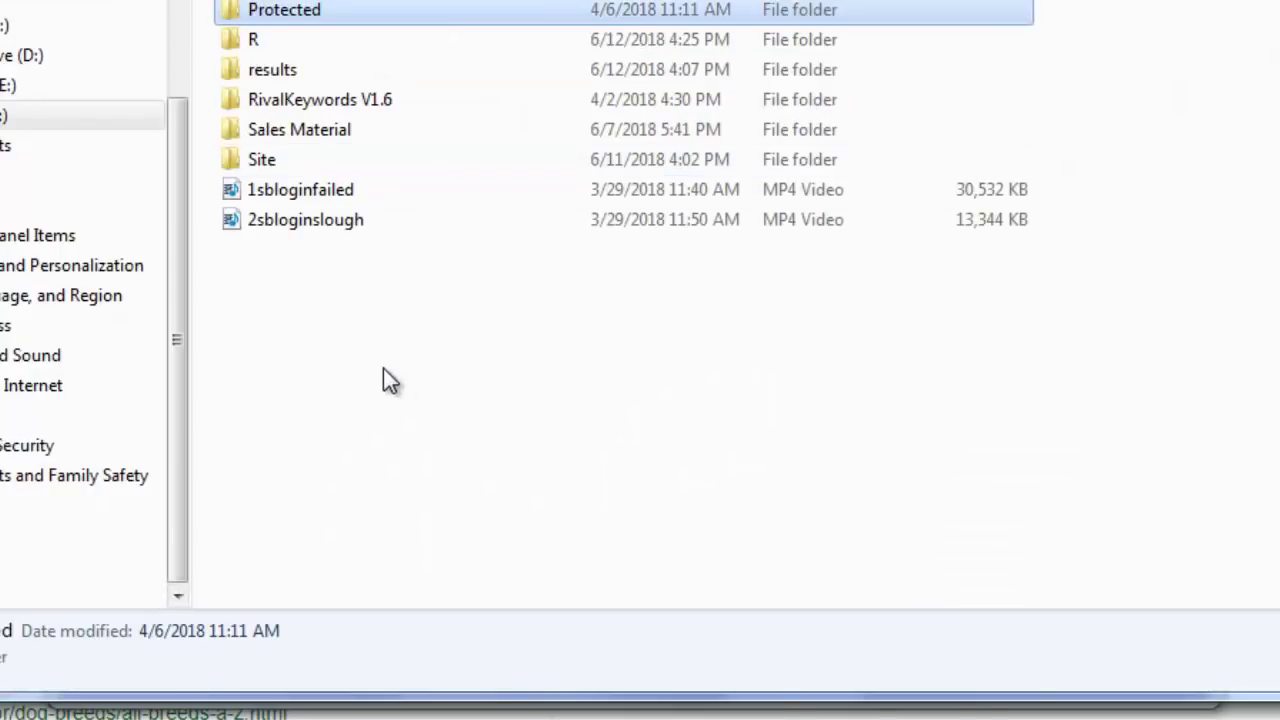
{"action": "right_click", "coordinate": [383, 370]}
{"action": "mouse_move", "coordinate": [657, 712]}
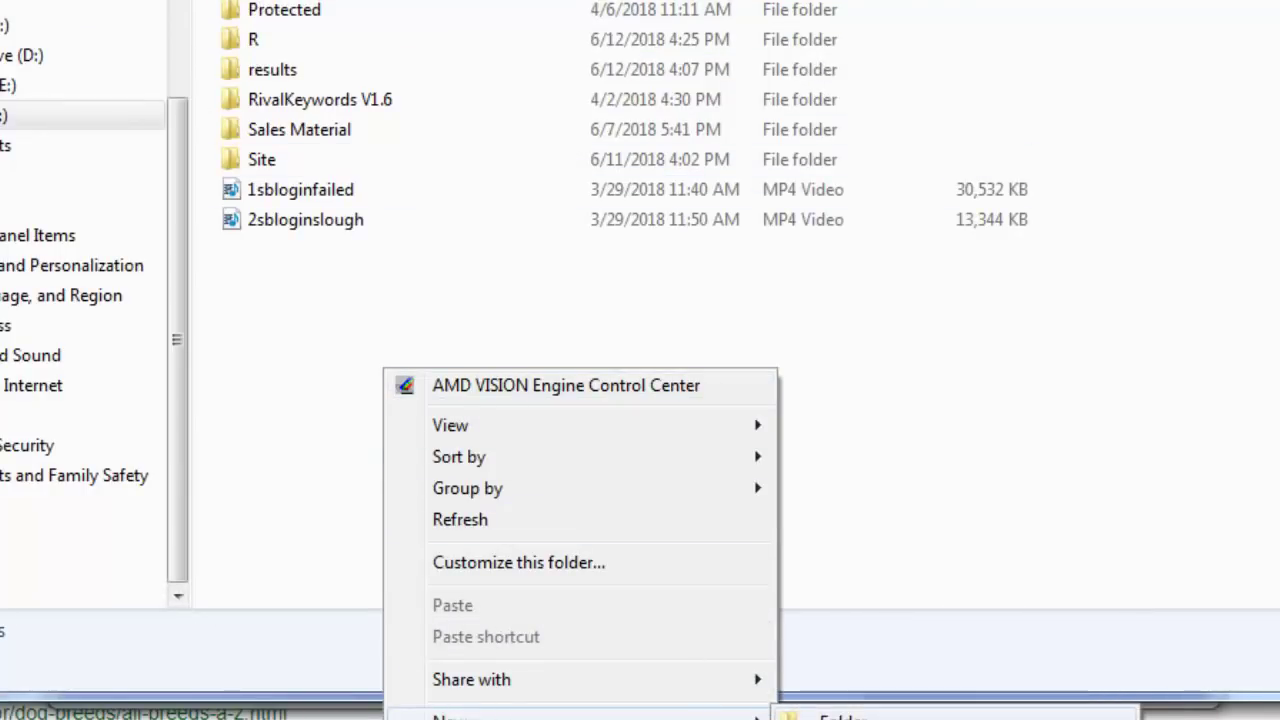
{"action": "left_click", "coordinate": [840, 714]}
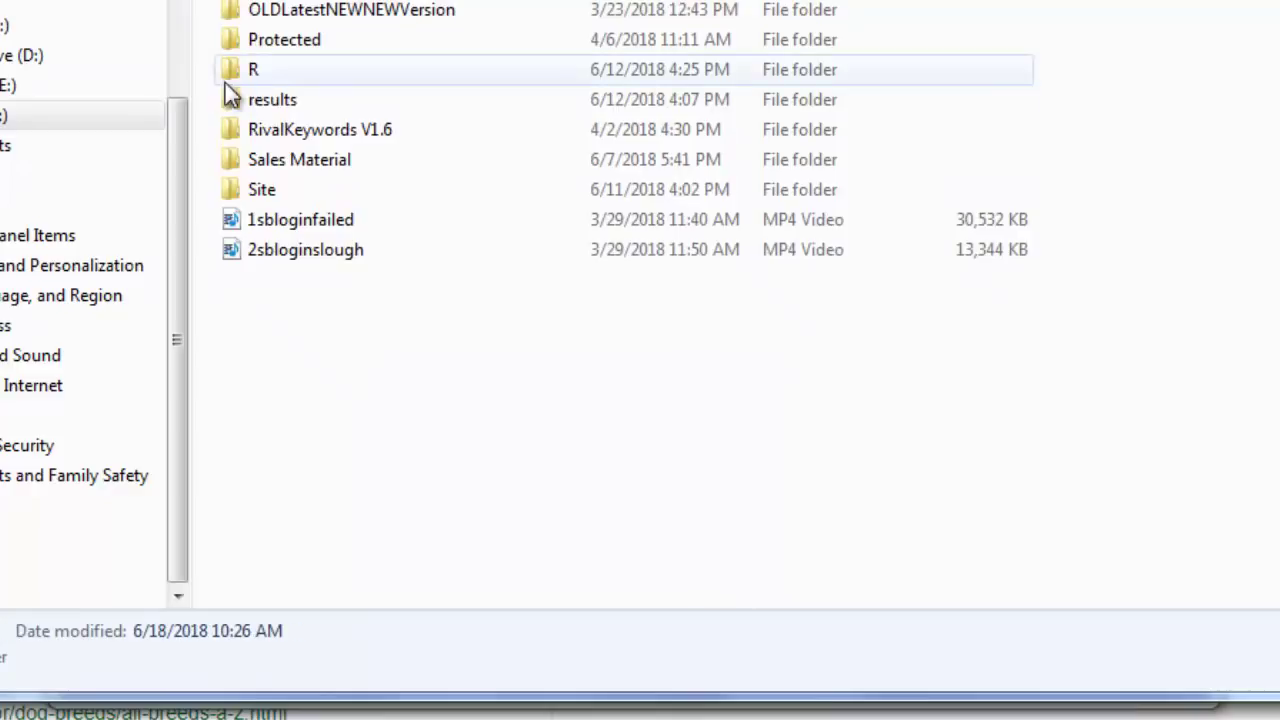
{"action": "double_click", "coordinate": [298, 2]}
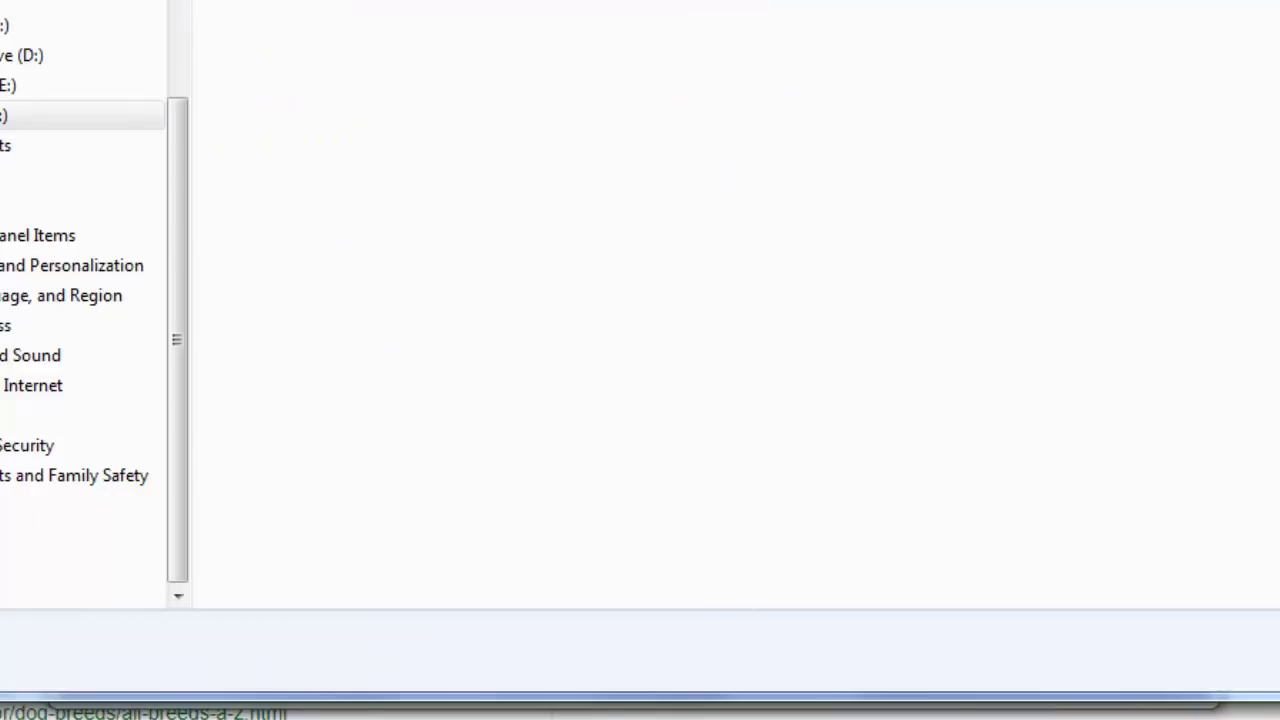
Copy the new folder's path and set the save path in RivalKeywords to Z:\Projects\RivalKeywords\n.
{"action": "right_click", "coordinate": [606, 0]}
{"action": "left_click", "coordinate": [650, 0]}
{"action": "key", "text": "alt+Tab"}
{"action": "left_click", "coordinate": [626, 178]}
{"action": "key", "text": "ctrl+a"}
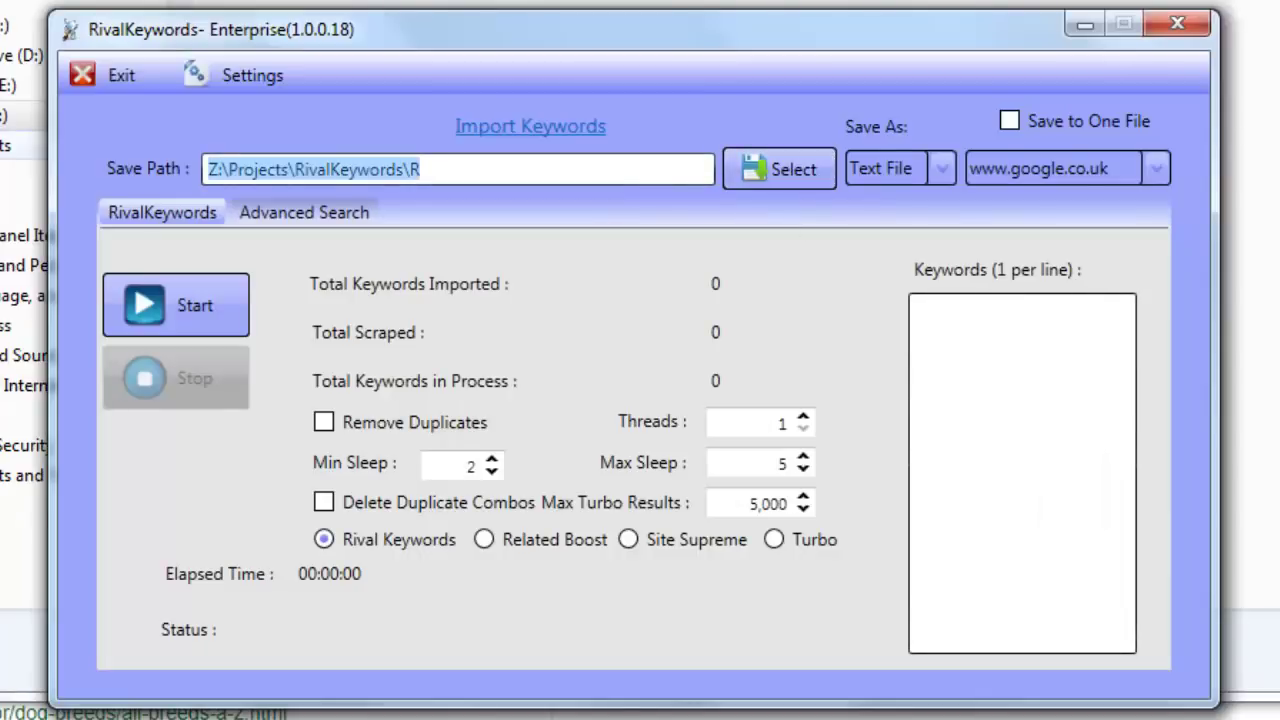
{"action": "type", "text": "Z:\\Projects\\RivalKeywords\\n"}
Scrape rival keywords for "bitcoin" and open the resulting text file from the n folder.
{"action": "left_click", "coordinate": [967, 390]}
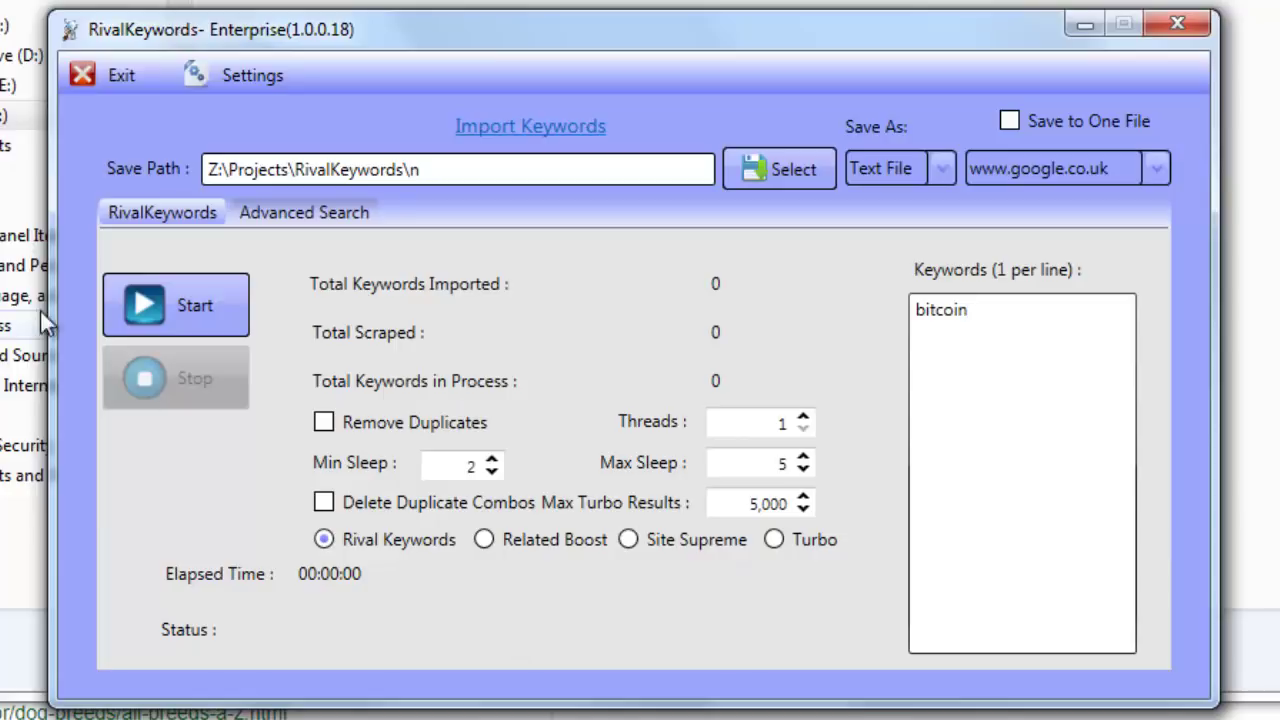
{"action": "left_click", "coordinate": [146, 310]}
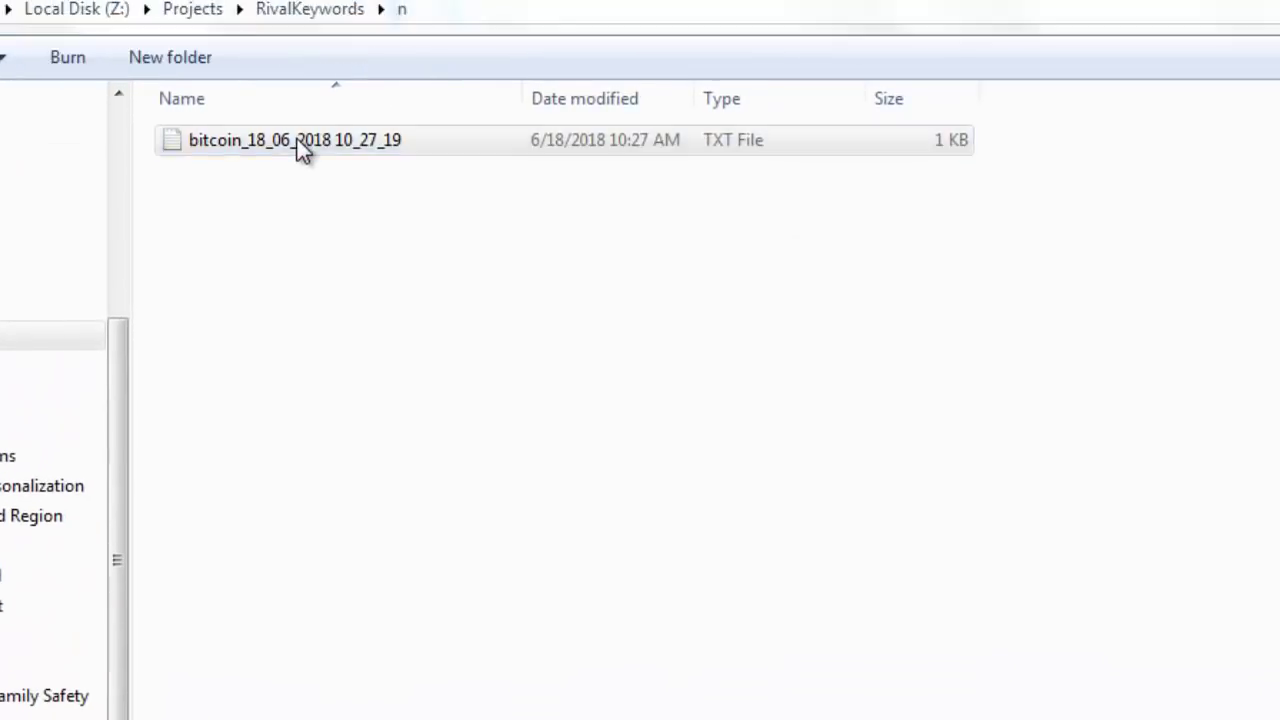
{"action": "double_click", "coordinate": [303, 148]}
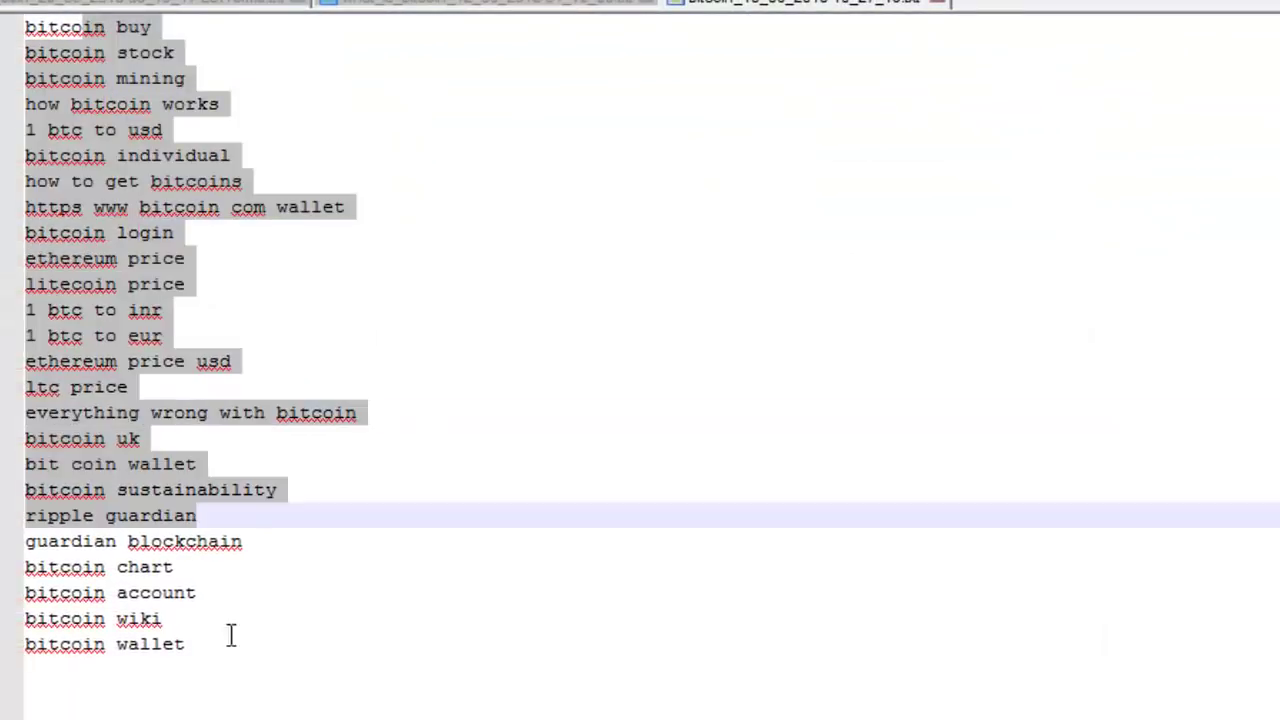
{"action": "left_click", "coordinate": [252, 684]}
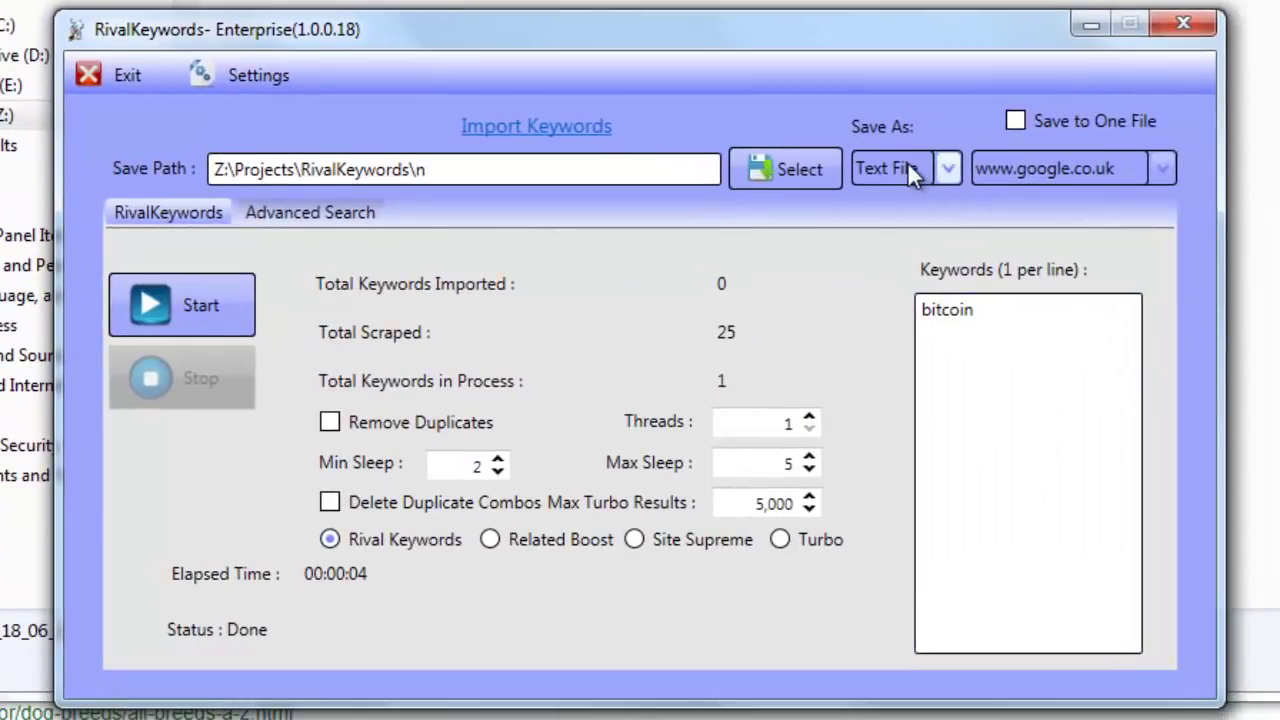
Change the RivalKeywords output format to CSV File and run the bitcoin scrape again.
{"action": "left_click", "coordinate": [907, 161]}
{"action": "left_click", "coordinate": [870, 240]}
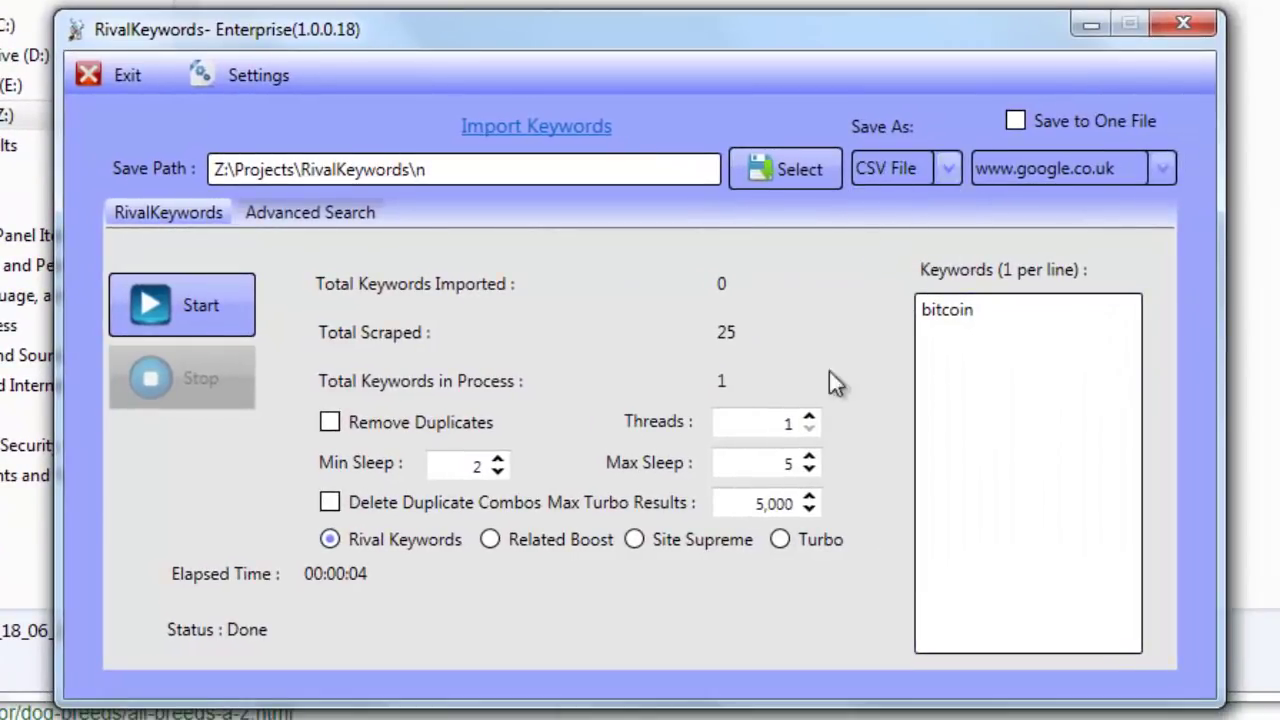
{"action": "left_click", "coordinate": [156, 302]}
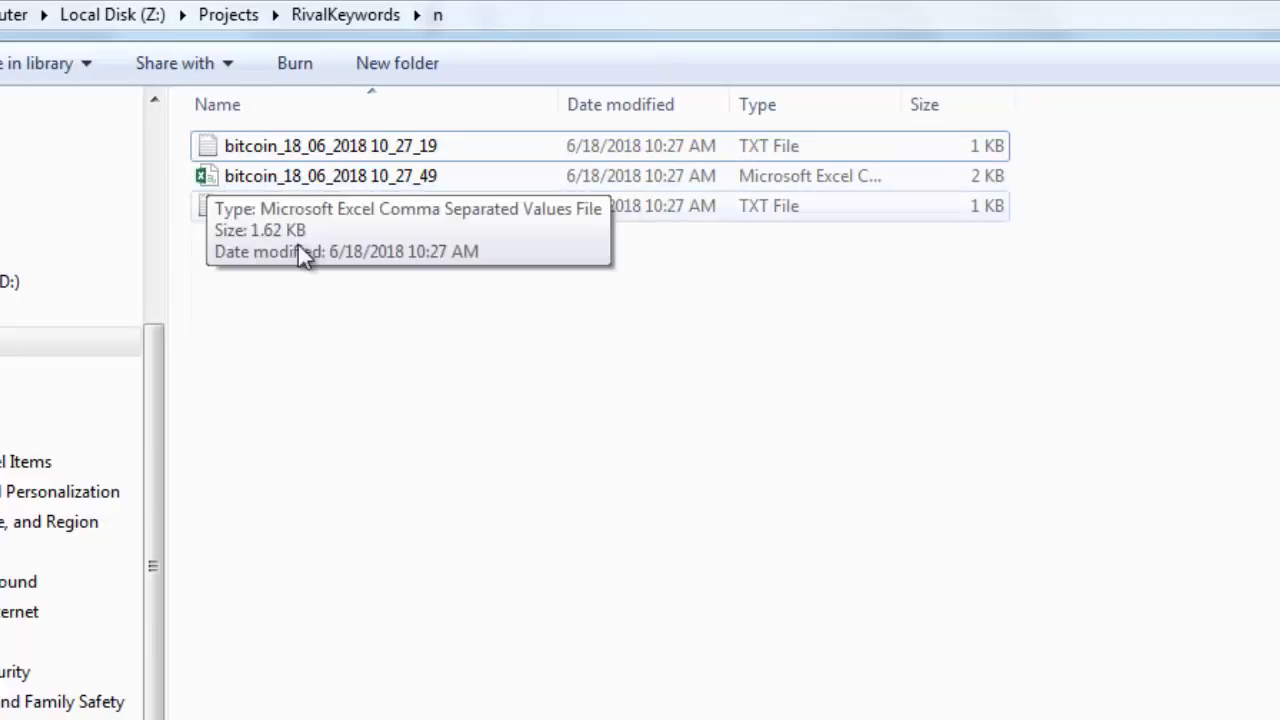
Locate the new bitcoin CSV file in the n folder and open the list text file saved alongside it.
{"action": "left_click", "coordinate": [234, 184]}
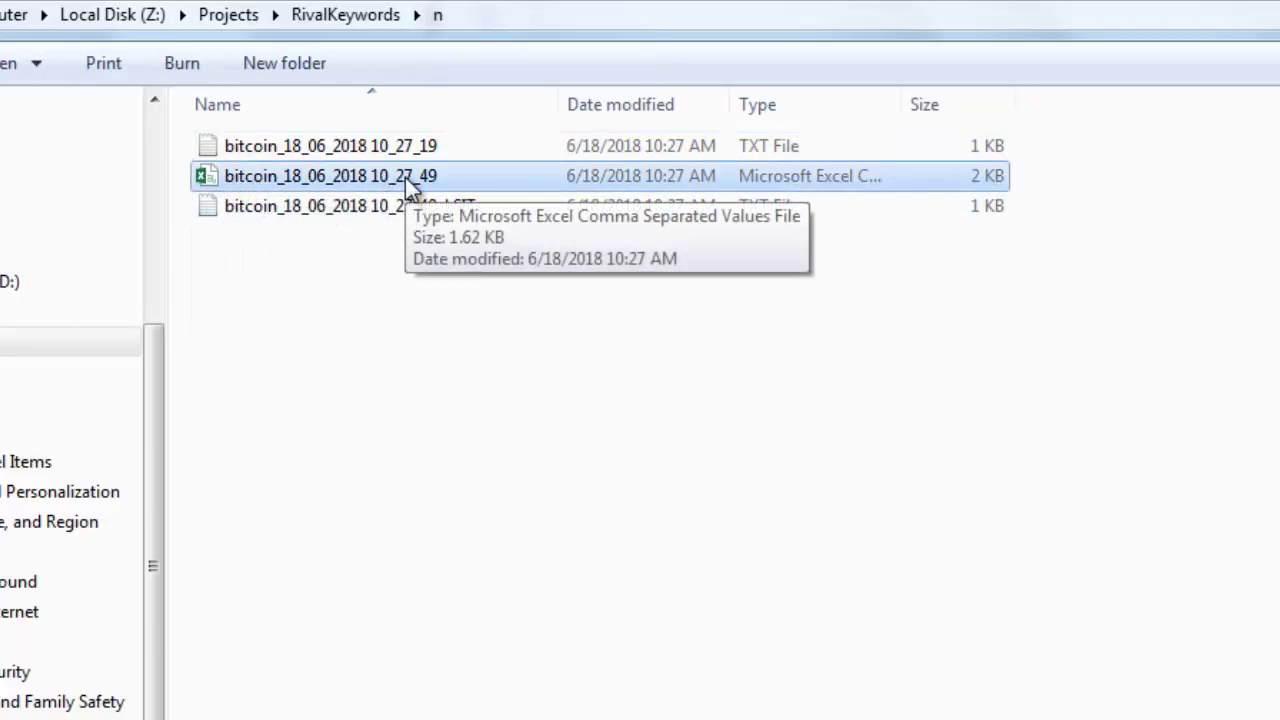
{"action": "left_click", "coordinate": [440, 284]}
{"action": "double_click", "coordinate": [488, 205]}
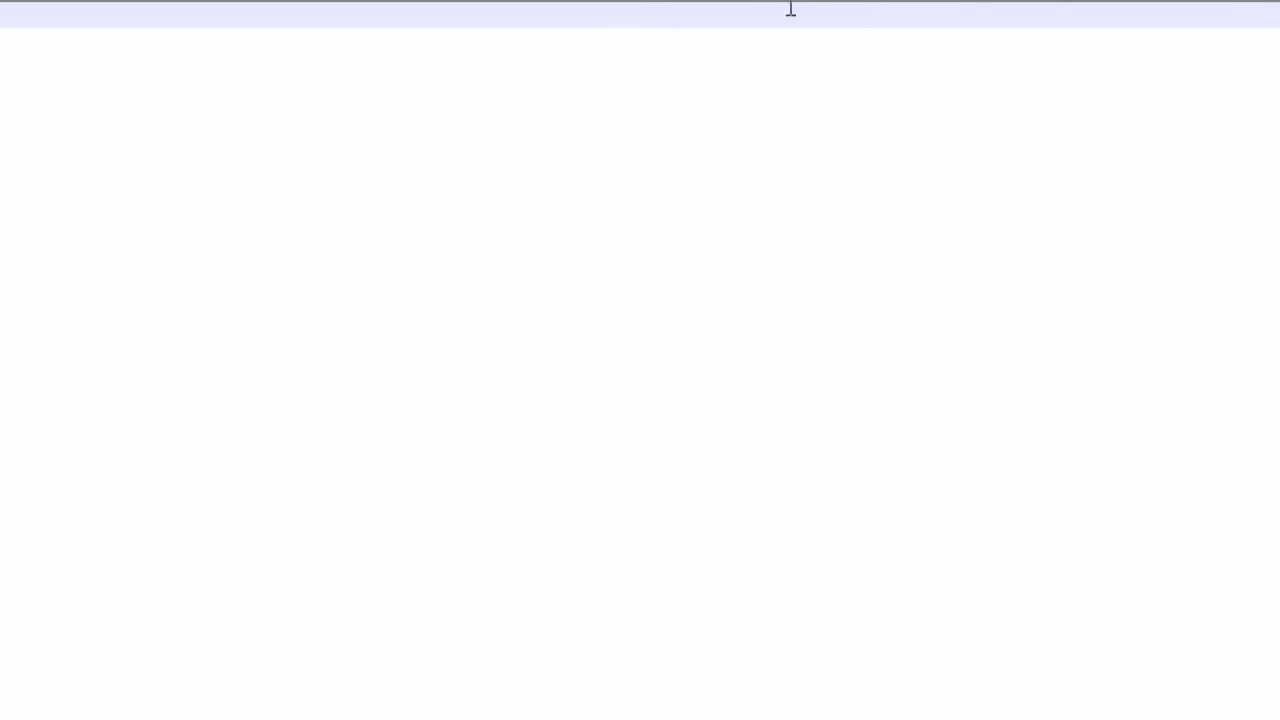
{"action": "key", "text": "ctrl+v"}
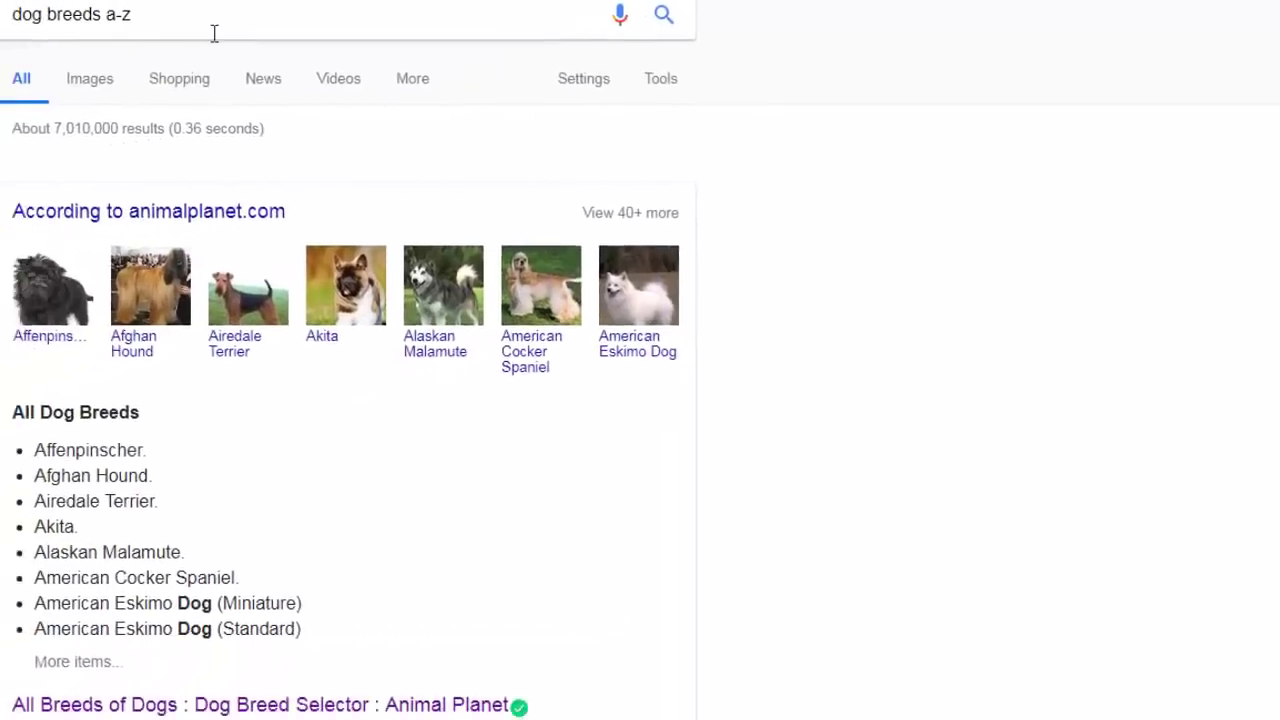
Switch to the browser and search Google for "bitcoin".
{"action": "triple_click", "coordinate": [214, 31]}
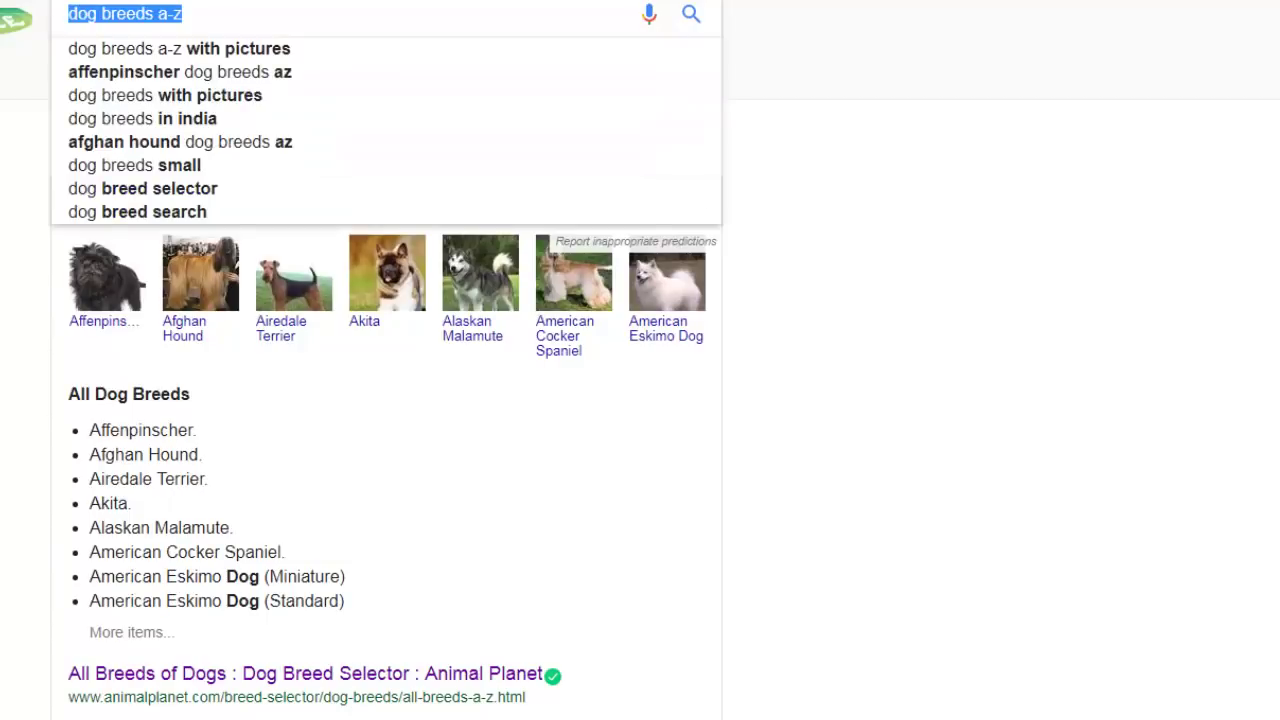
{"action": "type", "text": "bitcoin"}
{"action": "key", "text": "Return"}
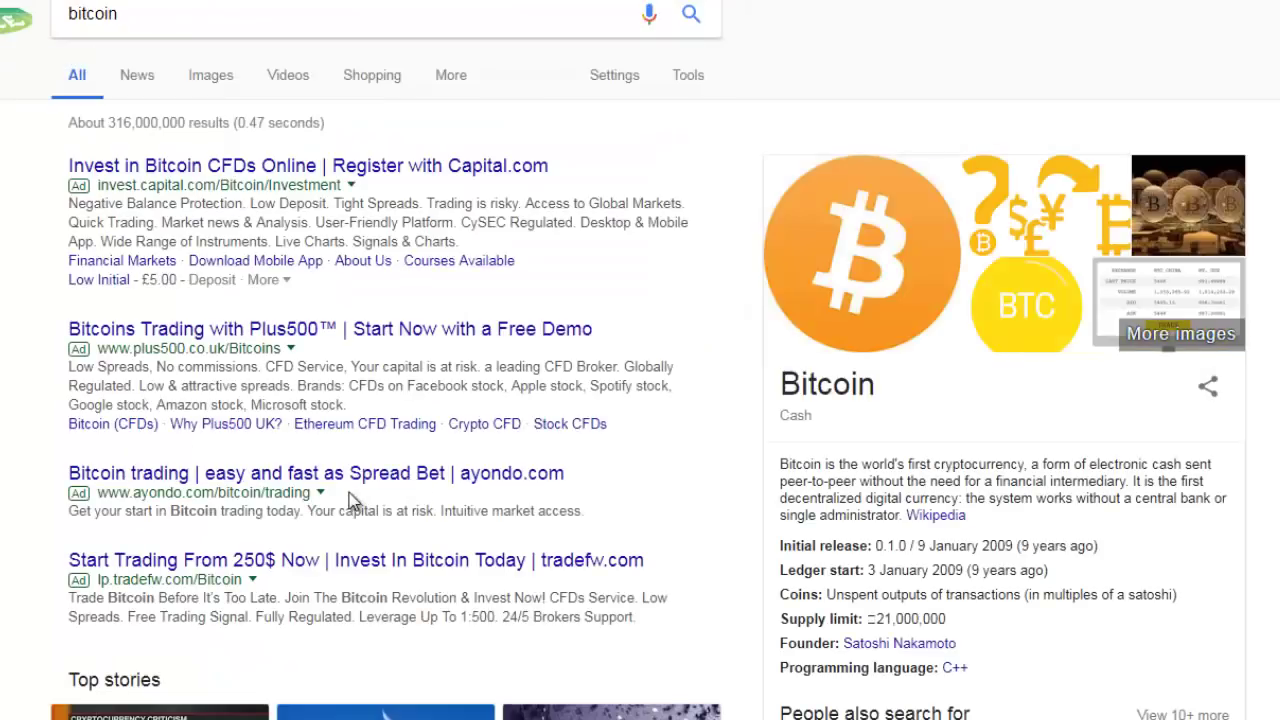
Review the organic Google results for bitcoin, including the listed sites, their descriptions and the People also ask questions.
{"action": "scroll", "coordinate": [352, 500], "scroll_direction": "down", "scroll_amount": 7}
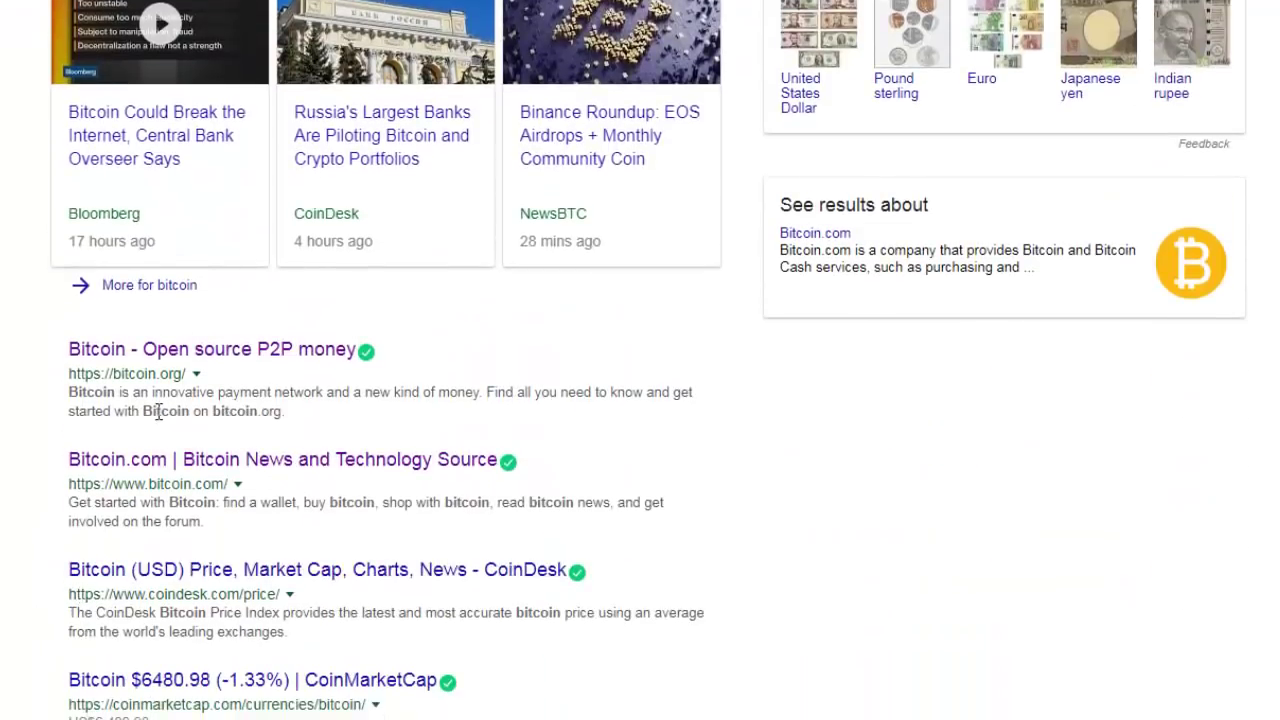
{"action": "left_click_drag", "start_coordinate": [158, 412], "coordinate": [203, 418]}
{"action": "left_click_drag", "start_coordinate": [180, 502], "coordinate": [224, 506]}
{"action": "left_click_drag", "start_coordinate": [347, 500], "coordinate": [376, 502]}
{"action": "scroll", "coordinate": [368, 634], "scroll_direction": "down", "scroll_amount": 3}
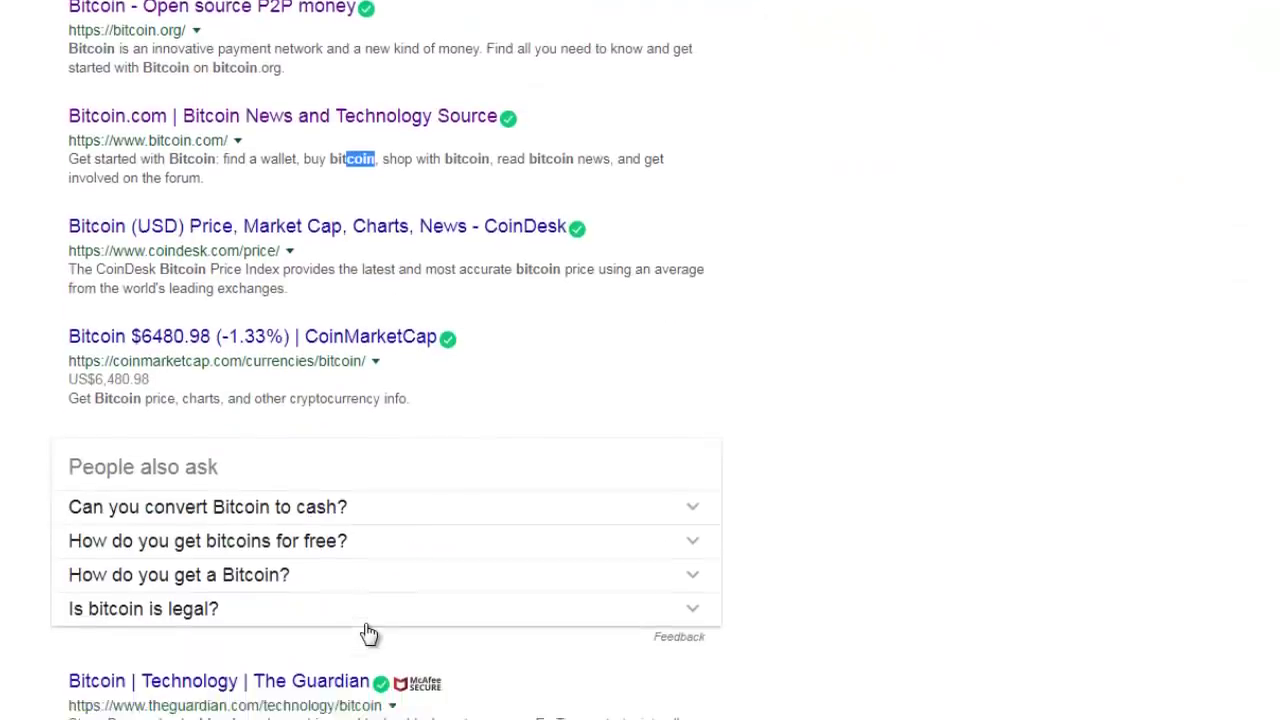
{"action": "scroll", "coordinate": [368, 634], "scroll_direction": "down", "scroll_amount": 5}
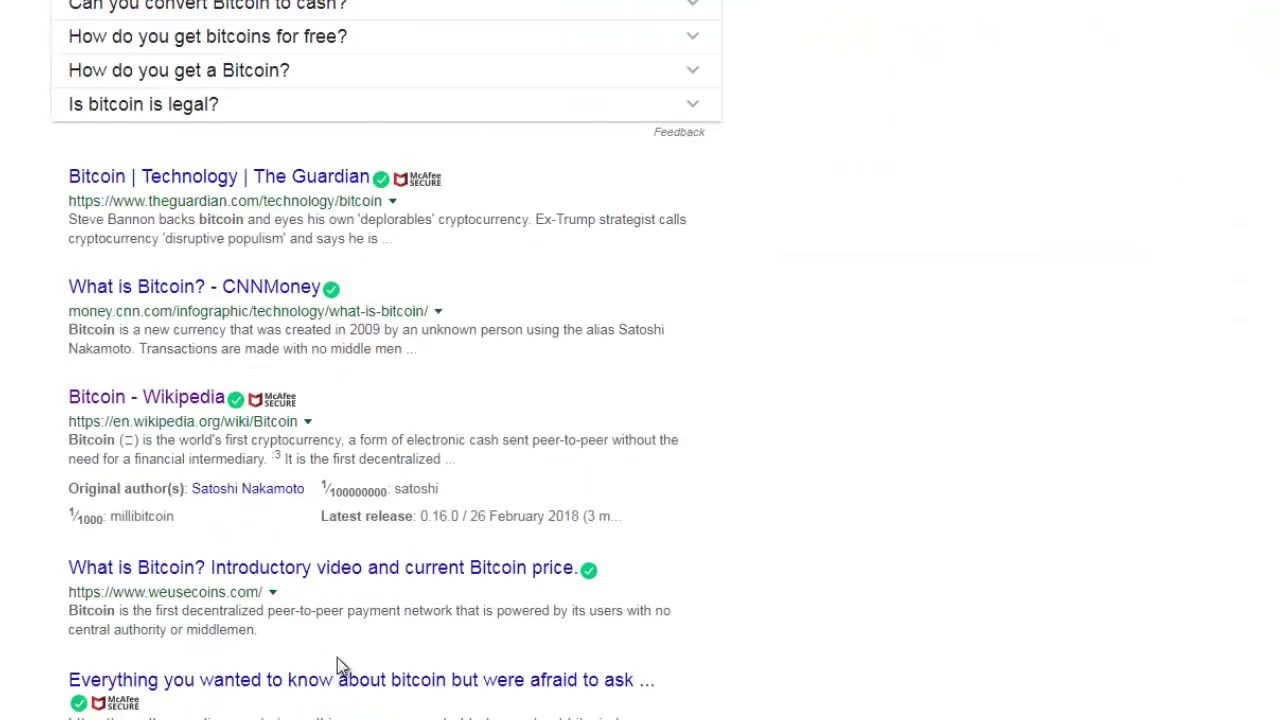
Switch back to the n results folder and open the bitcoin CSV file in Excel.
{"action": "key", "text": "alt+Tab"}
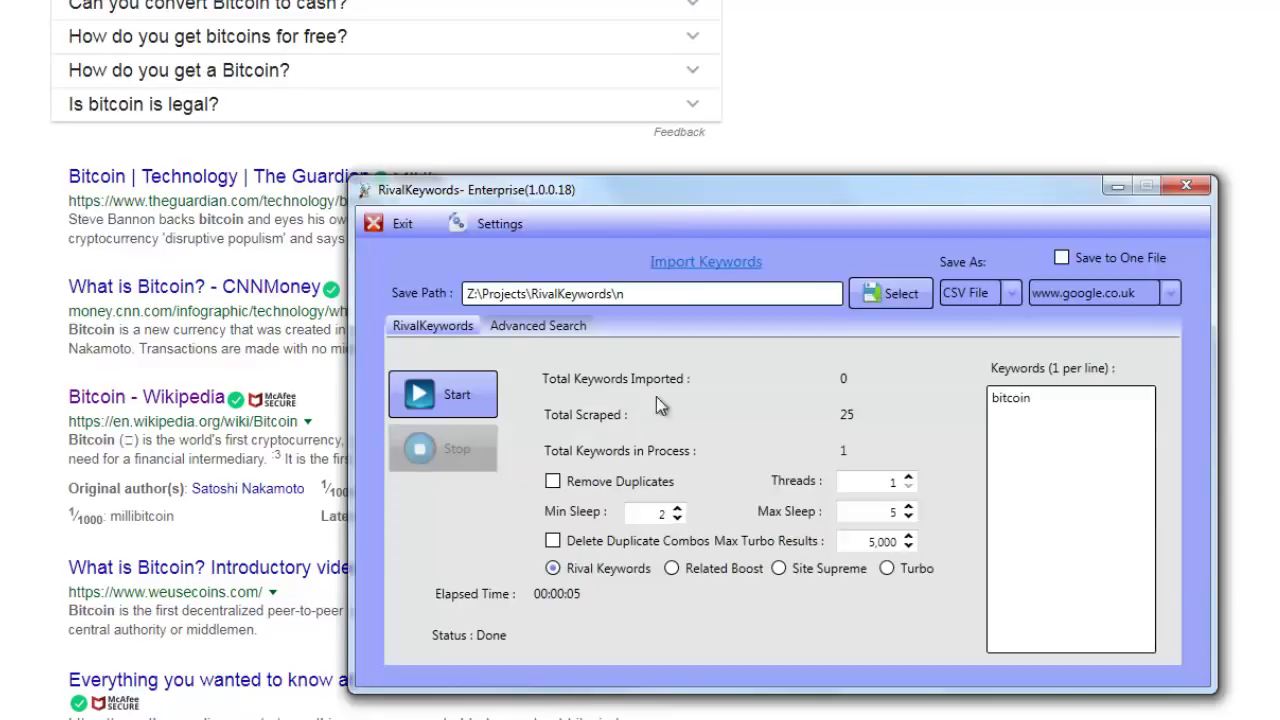
{"action": "key", "text": "alt+Tab"}
{"action": "left_click", "coordinate": [810, 349]}
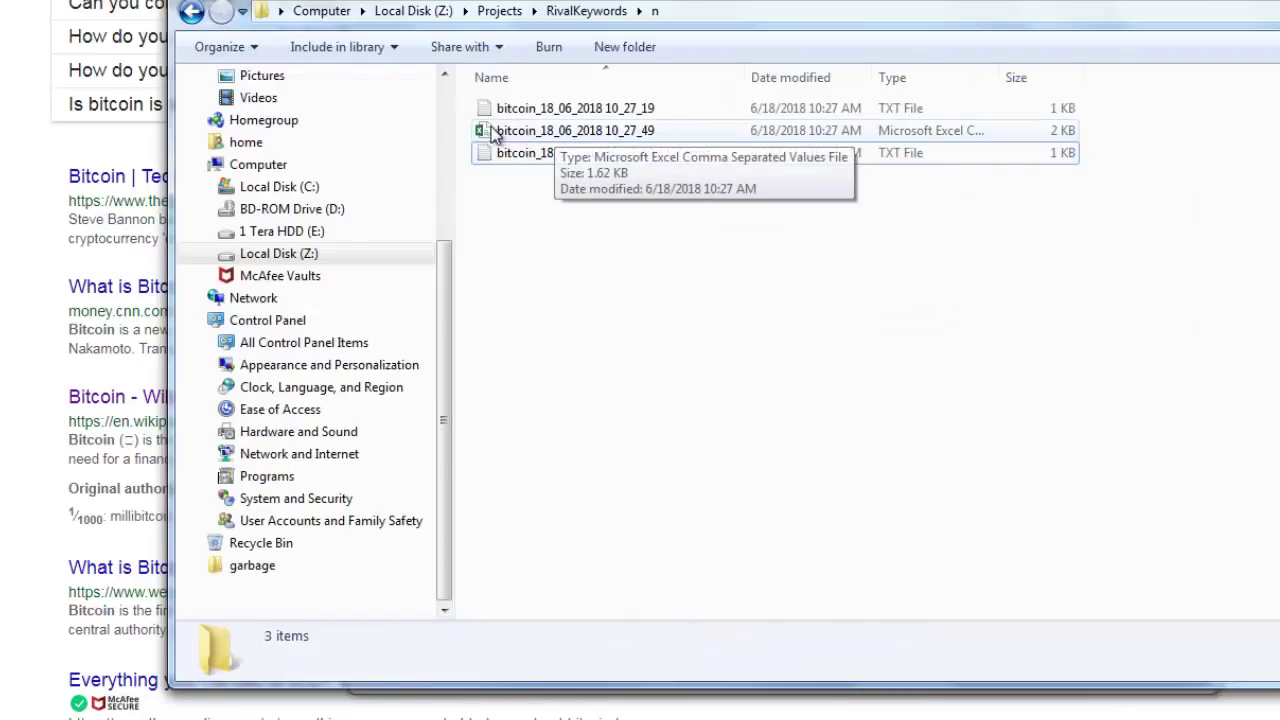
{"action": "left_click", "coordinate": [640, 133]}
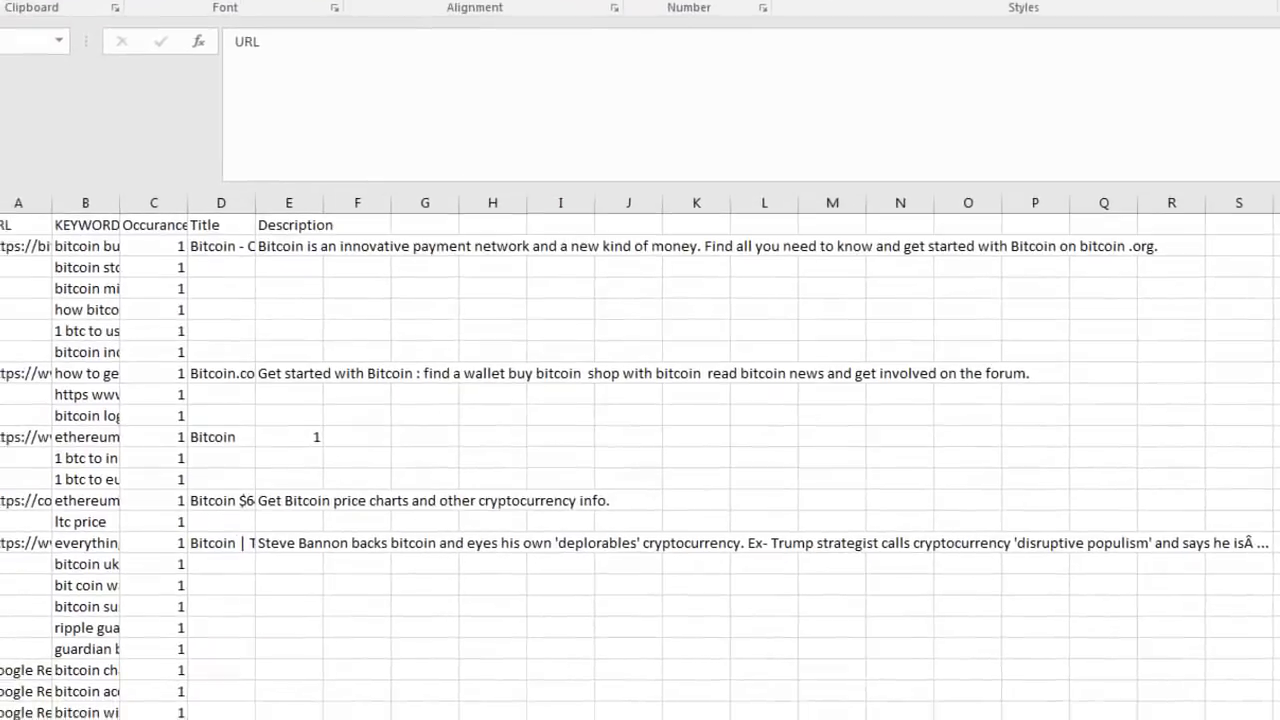
{"action": "left_click", "coordinate": [603, 615]}
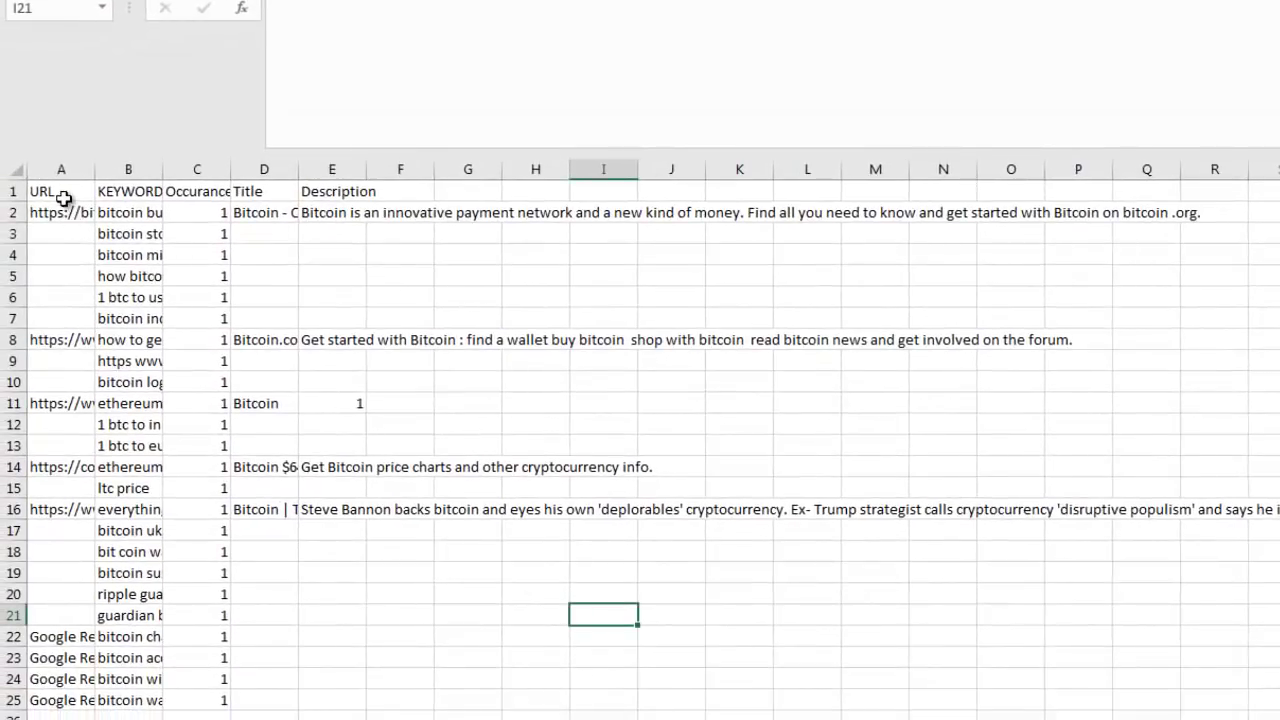
Widen the URL column, then select the site URLs in column A and the Google Related Terms cells.
{"action": "left_click_drag", "start_coordinate": [100, 175], "coordinate": [253, 175]}
{"action": "left_click_drag", "start_coordinate": [166, 214], "coordinate": [149, 505]}
{"action": "left_click_drag", "start_coordinate": [115, 633], "coordinate": [115, 703]}
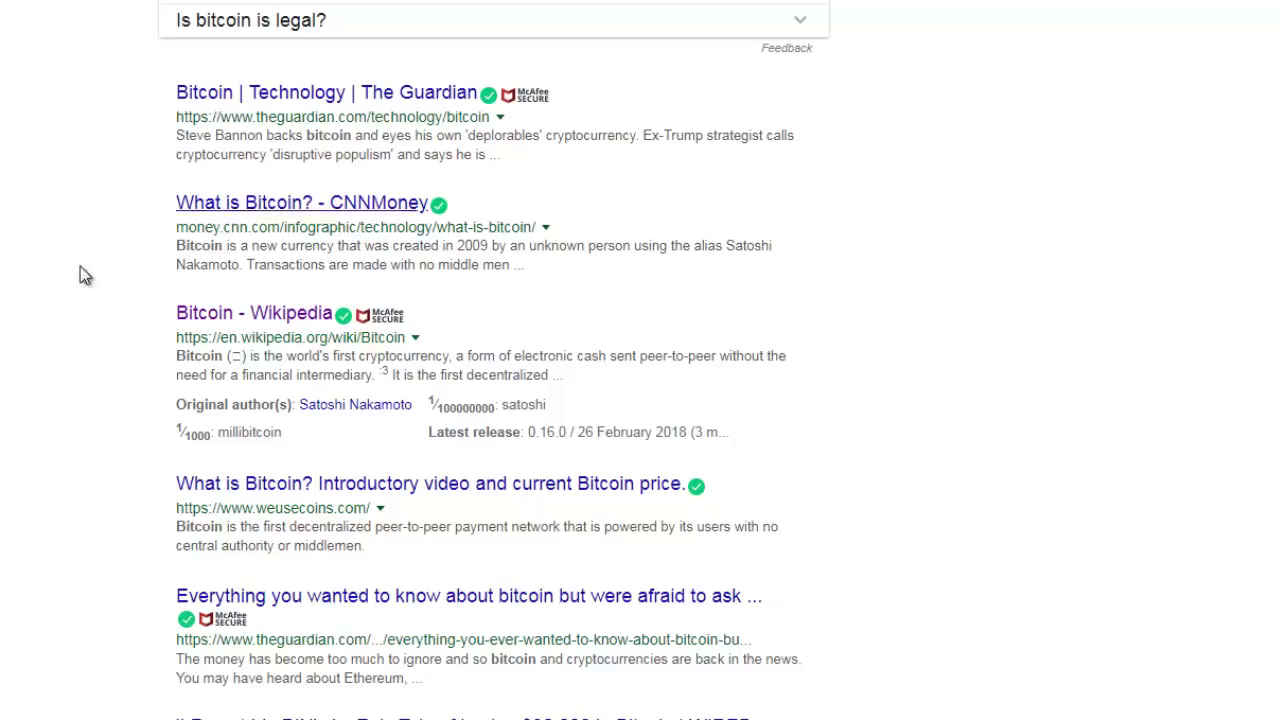
Compare the related searches on the Google bitcoin page with the Google Related Terms rows in the spreadsheet.
{"action": "scroll", "coordinate": [337, 427], "scroll_direction": "down", "scroll_amount": 7}
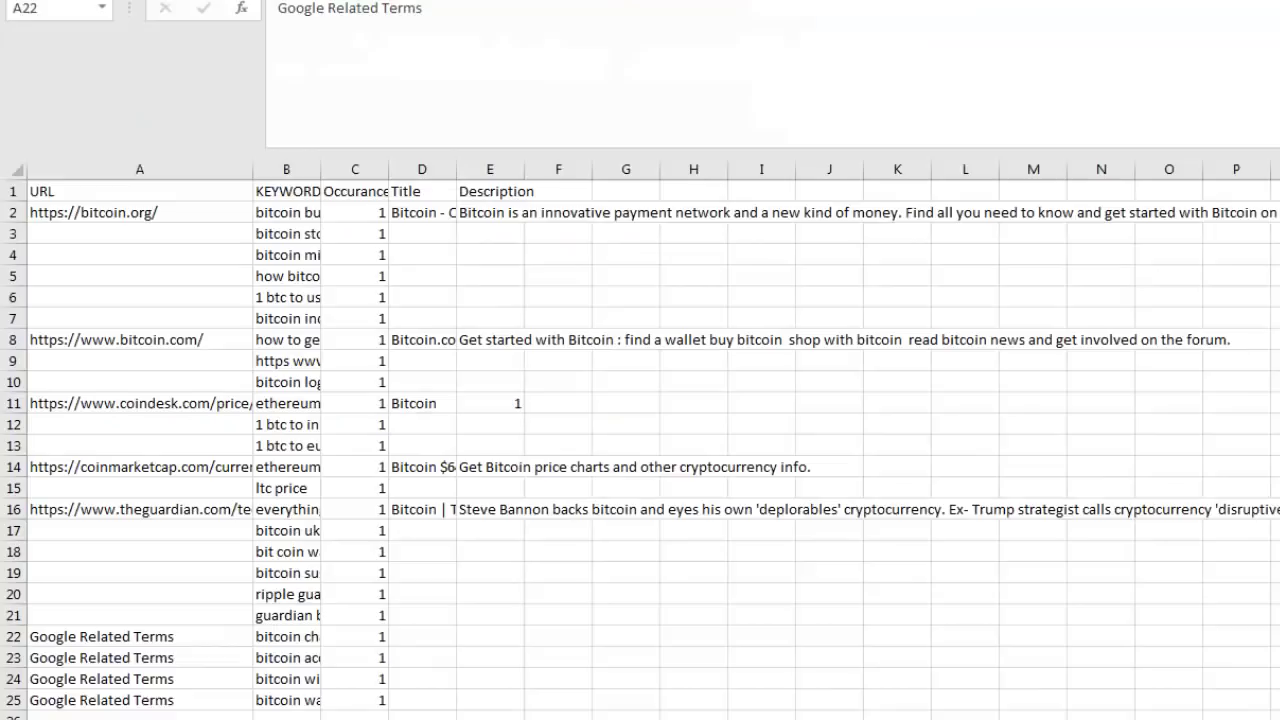
{"action": "left_click_drag", "start_coordinate": [100, 700], "coordinate": [157, 634]}
{"action": "left_click", "coordinate": [143, 629]}
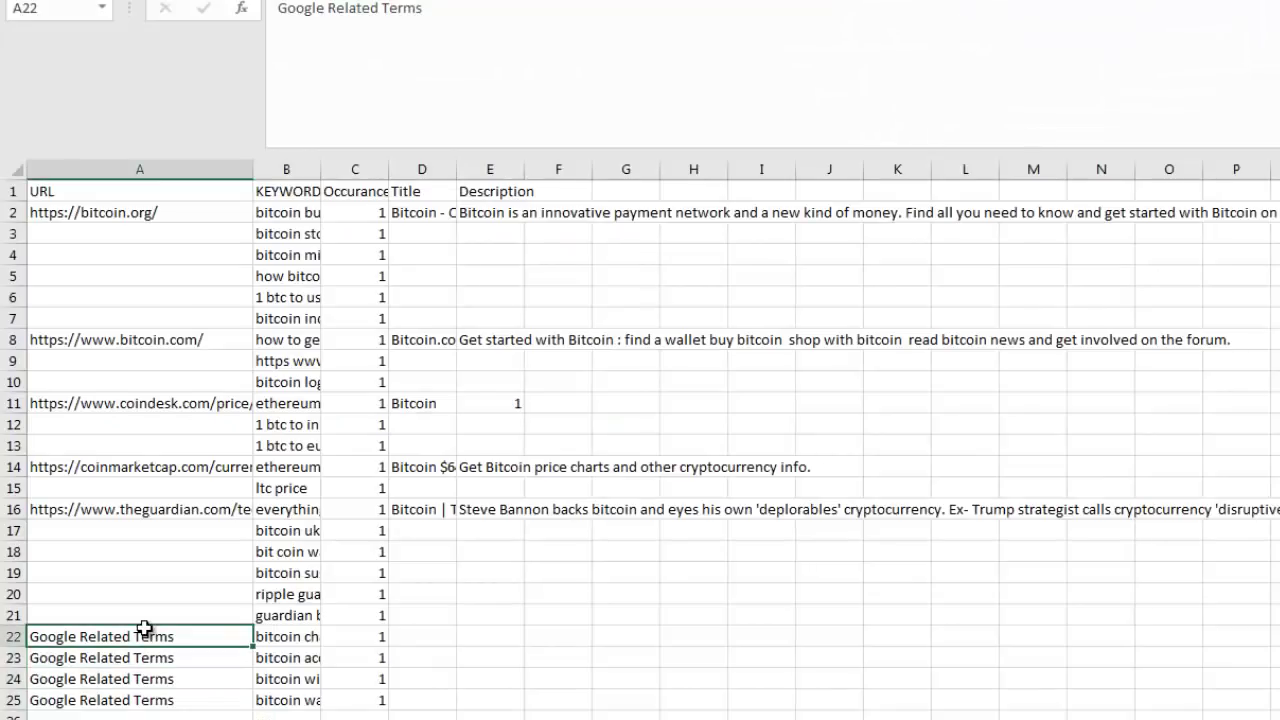
{"action": "left_click", "coordinate": [285, 636]}
Fit the KEYWORDS column to its contents and examine the keywords for Google Related Terms, The Guardian and CoinMarketCap.
{"action": "double_click", "coordinate": [321, 168]}
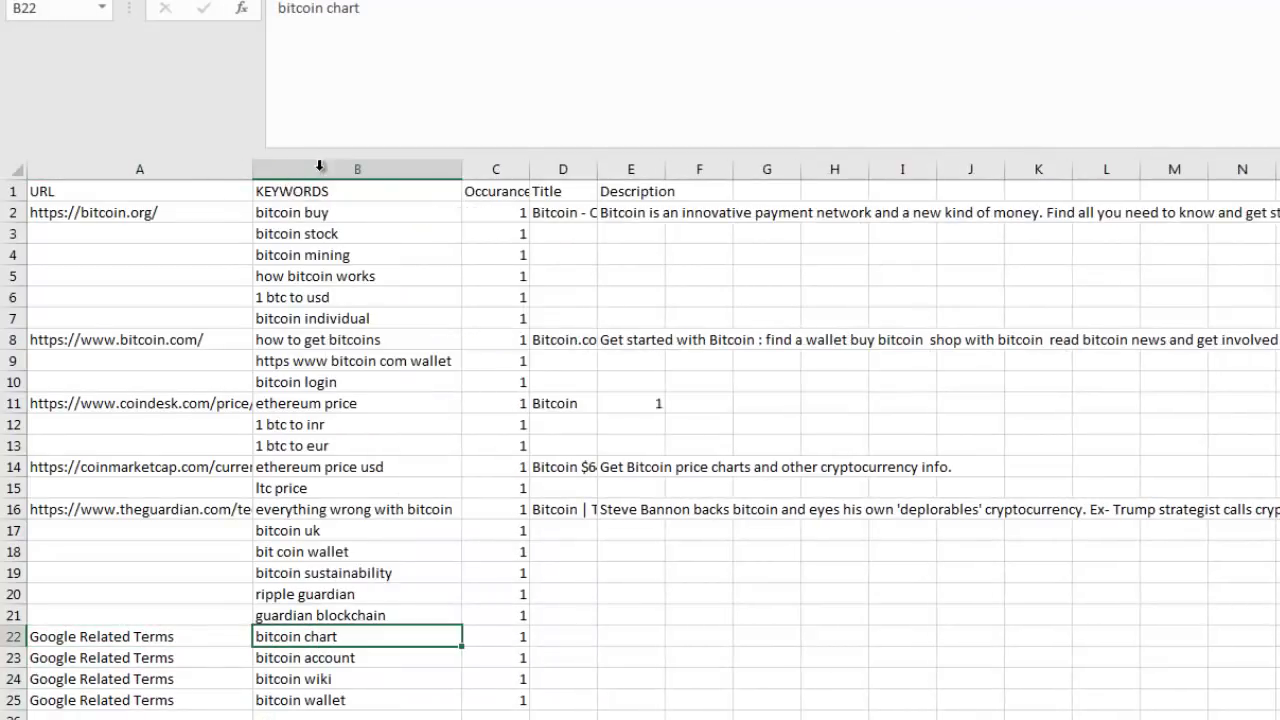
{"action": "left_click_drag", "start_coordinate": [163, 630], "coordinate": [354, 698]}
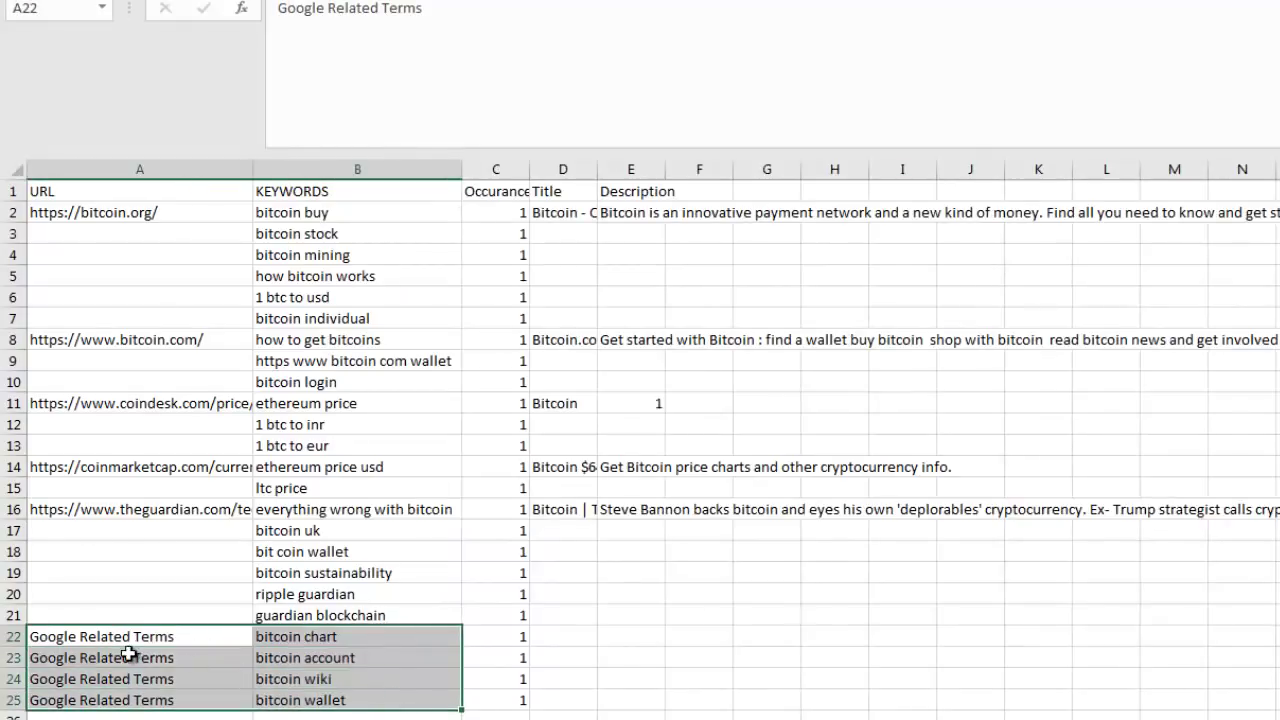
{"action": "left_click_drag", "start_coordinate": [295, 513], "coordinate": [323, 613]}
{"action": "left_click", "coordinate": [201, 512]}
{"action": "left_click_drag", "start_coordinate": [280, 464], "coordinate": [260, 480]}
{"action": "left_click", "coordinate": [236, 469]}
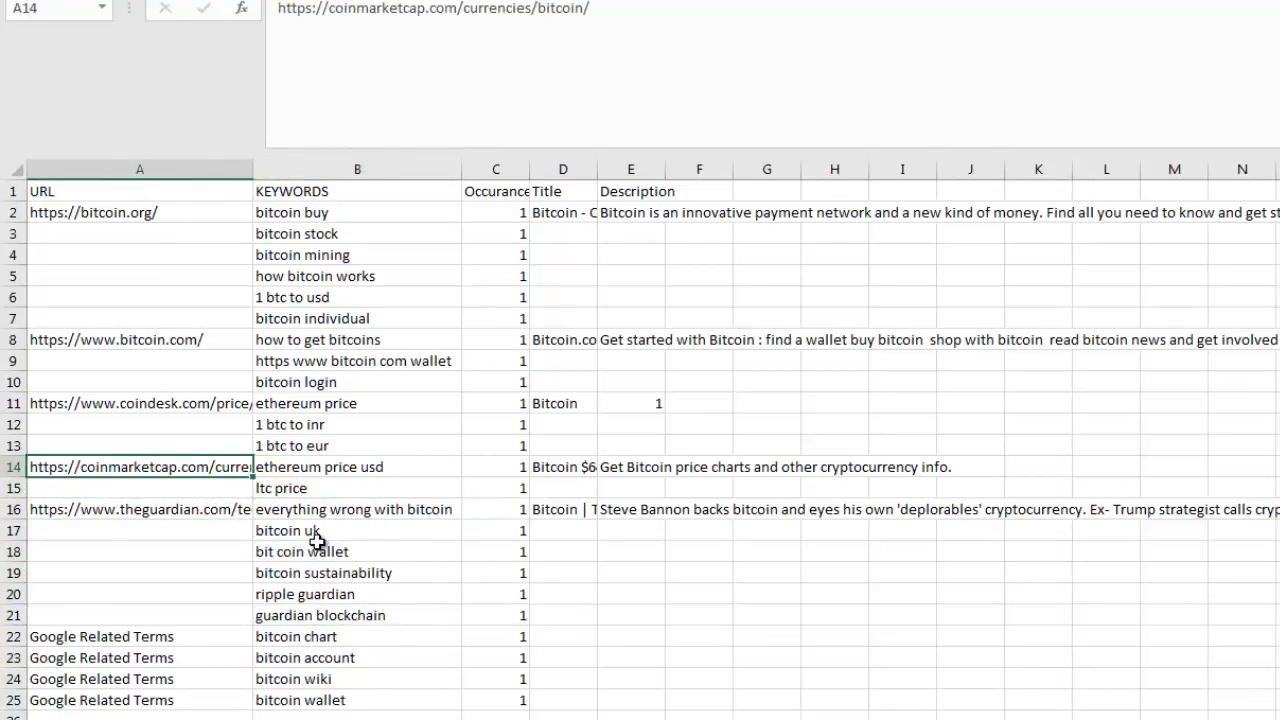
Widen the URL column further so the CoinMarketCap address fits and more of The Guardian address shows.
{"action": "left_click", "coordinate": [207, 511]}
{"action": "left_click_drag", "start_coordinate": [255, 170], "coordinate": [500, 170]}
{"action": "left_click_drag", "start_coordinate": [390, 172], "coordinate": [358, 171]}
Examine The Guardian's keywords "bitcoin sustainability", "ripple guardian" and "guardian blockchain" in the KEYWORDS column.
{"action": "left_click", "coordinate": [405, 572]}
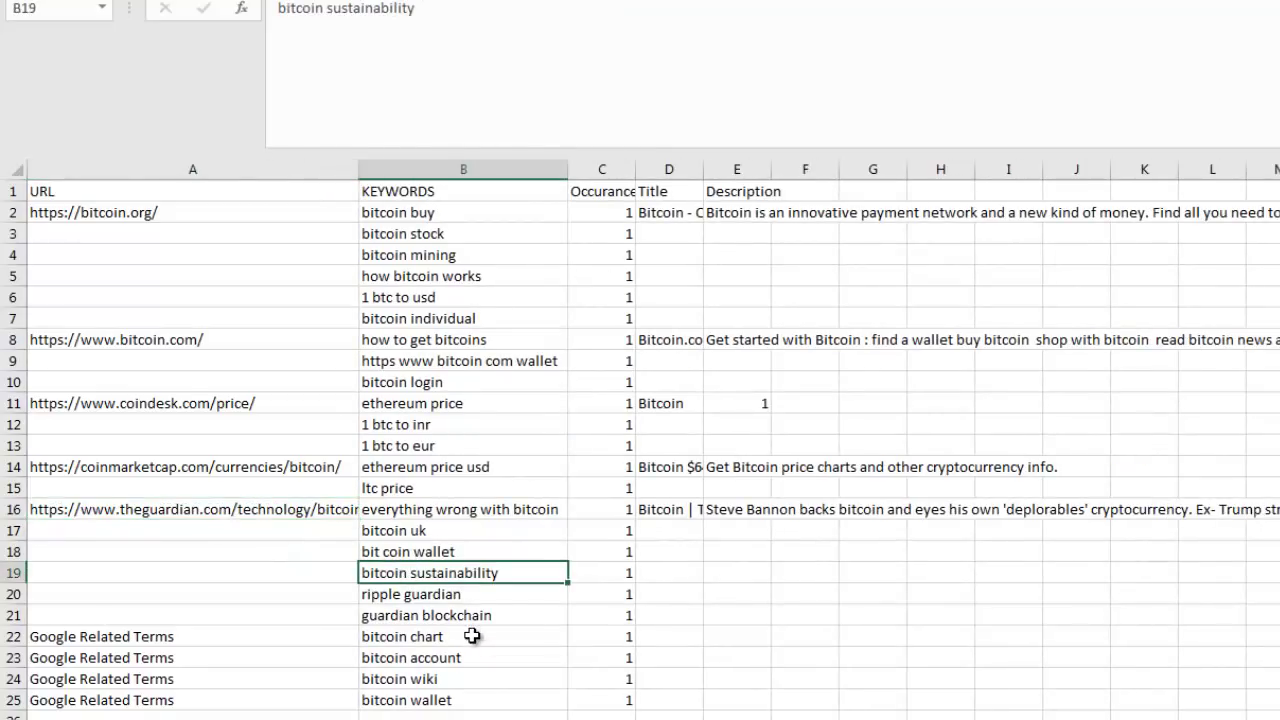
{"action": "left_click", "coordinate": [418, 600]}
{"action": "left_click", "coordinate": [436, 617]}
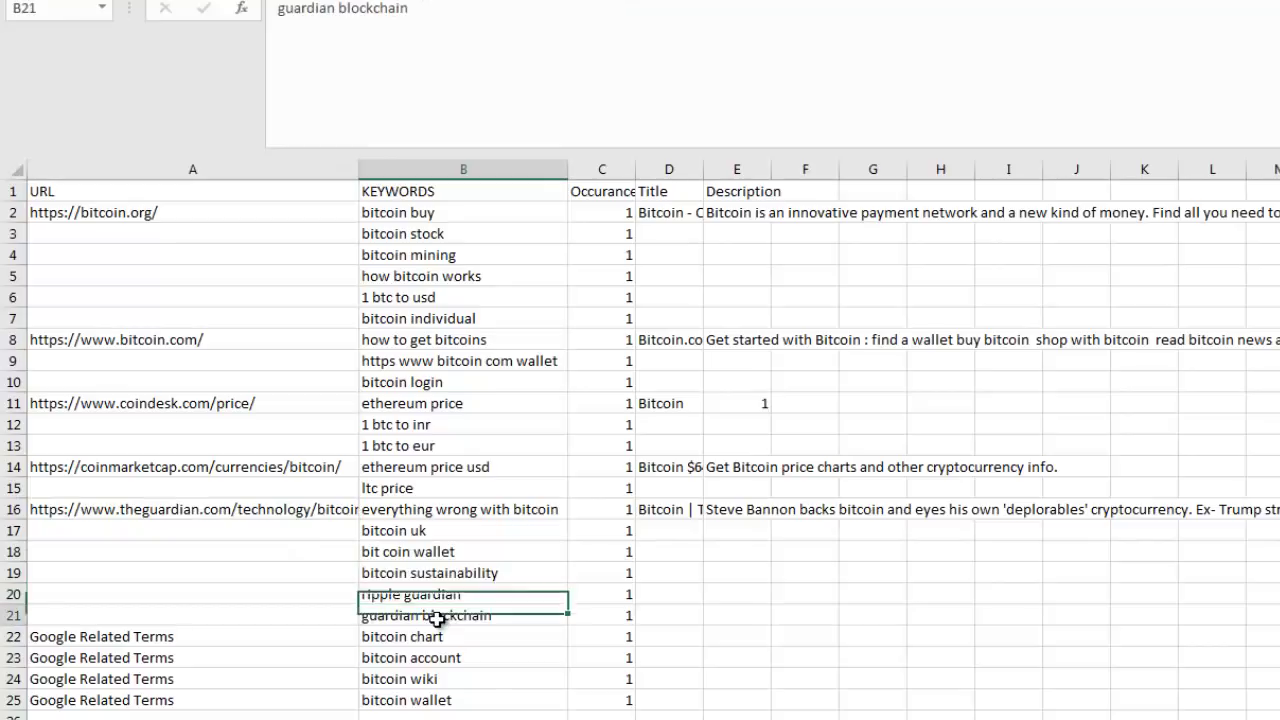
{"action": "left_click_drag", "start_coordinate": [437, 619], "coordinate": [417, 591]}
{"action": "left_click", "coordinate": [430, 594]}
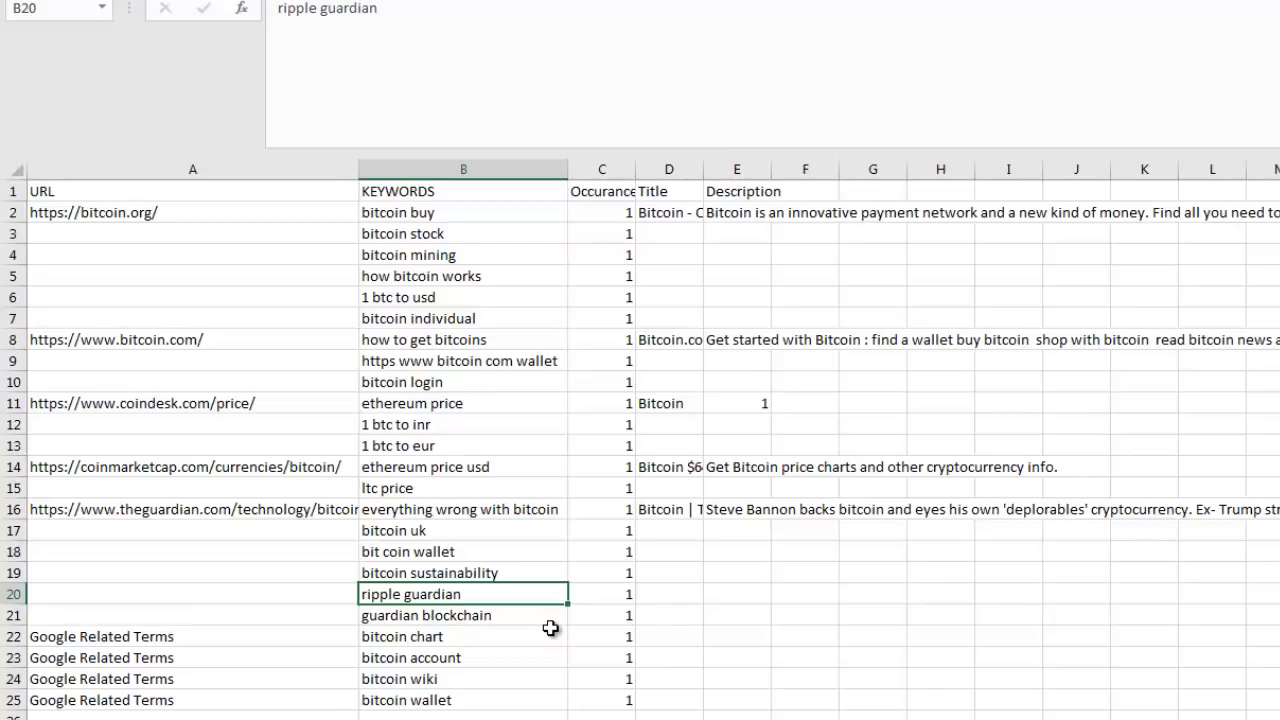
Widen the Title column and check the scraped page titles in rows 2, 8, 11, 14 and 16.
{"action": "left_click", "coordinate": [678, 213]}
{"action": "left_click_drag", "start_coordinate": [708, 165], "coordinate": [849, 163]}
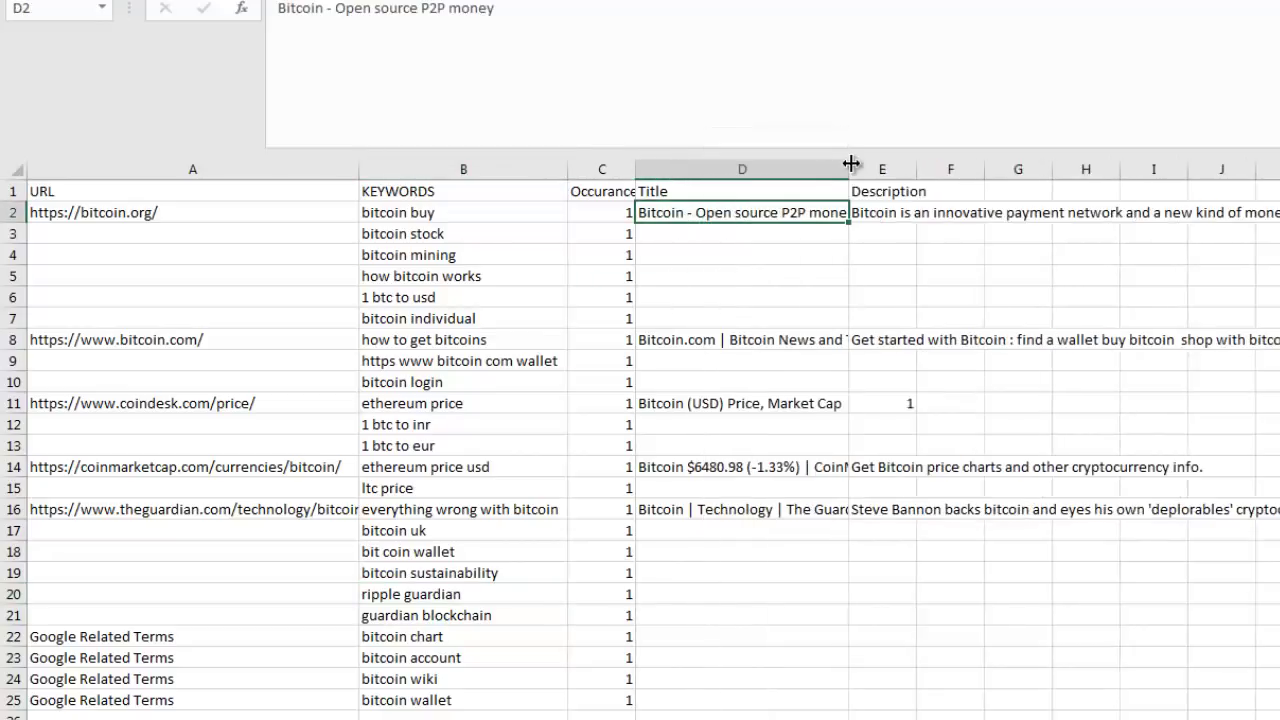
{"action": "left_click", "coordinate": [726, 339]}
{"action": "left_click", "coordinate": [727, 406]}
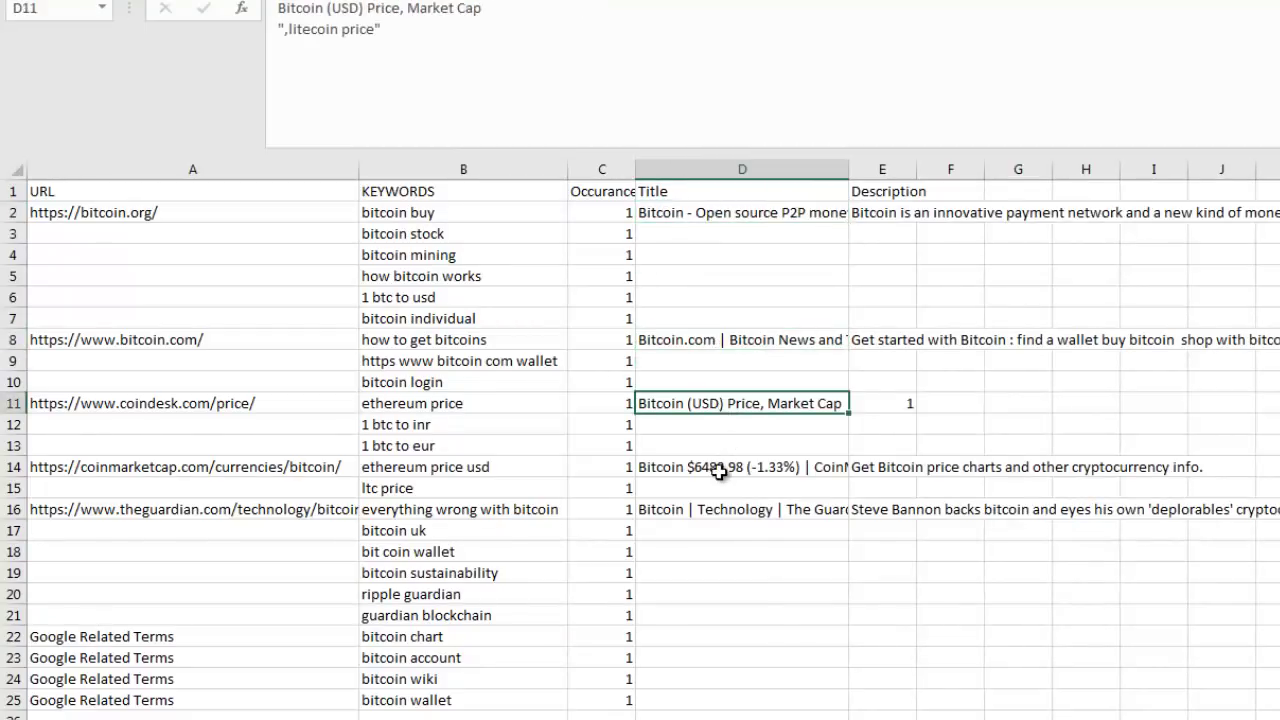
{"action": "left_click", "coordinate": [722, 468]}
{"action": "left_click", "coordinate": [676, 512]}
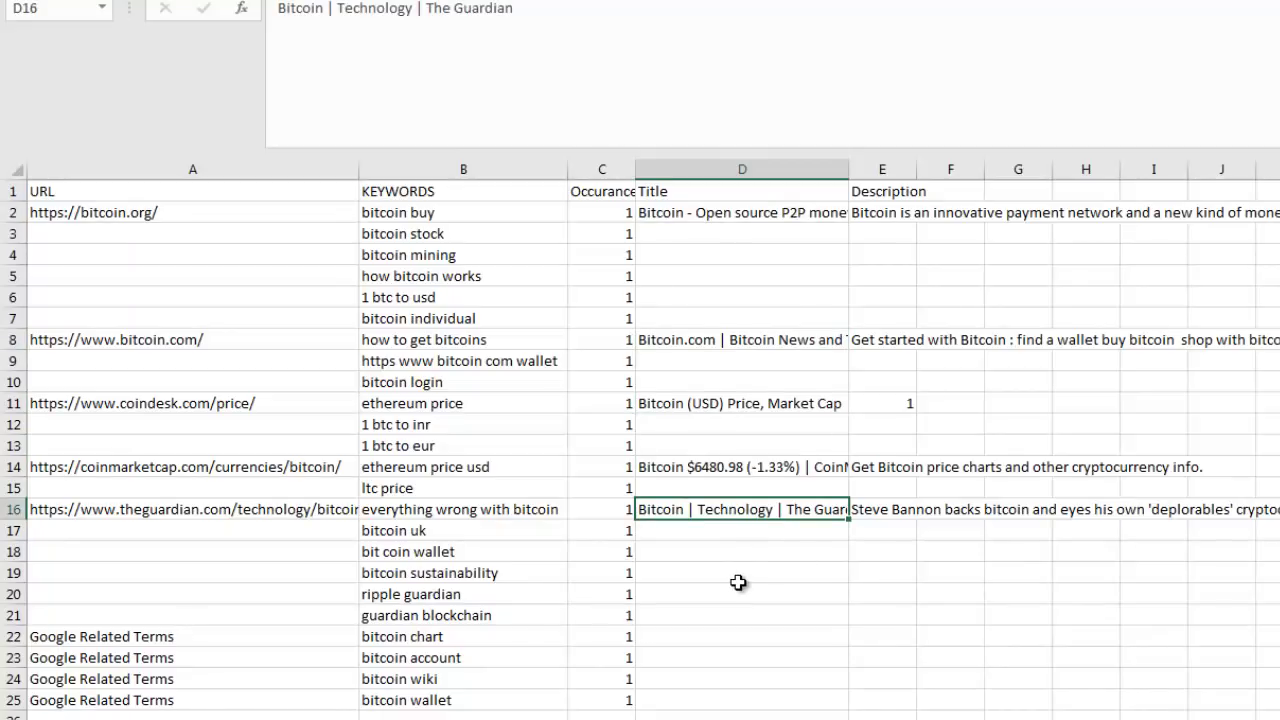
Widen the Description column and check the scraped descriptions in rows 16, 14 and 8.
{"action": "left_click", "coordinate": [901, 508]}
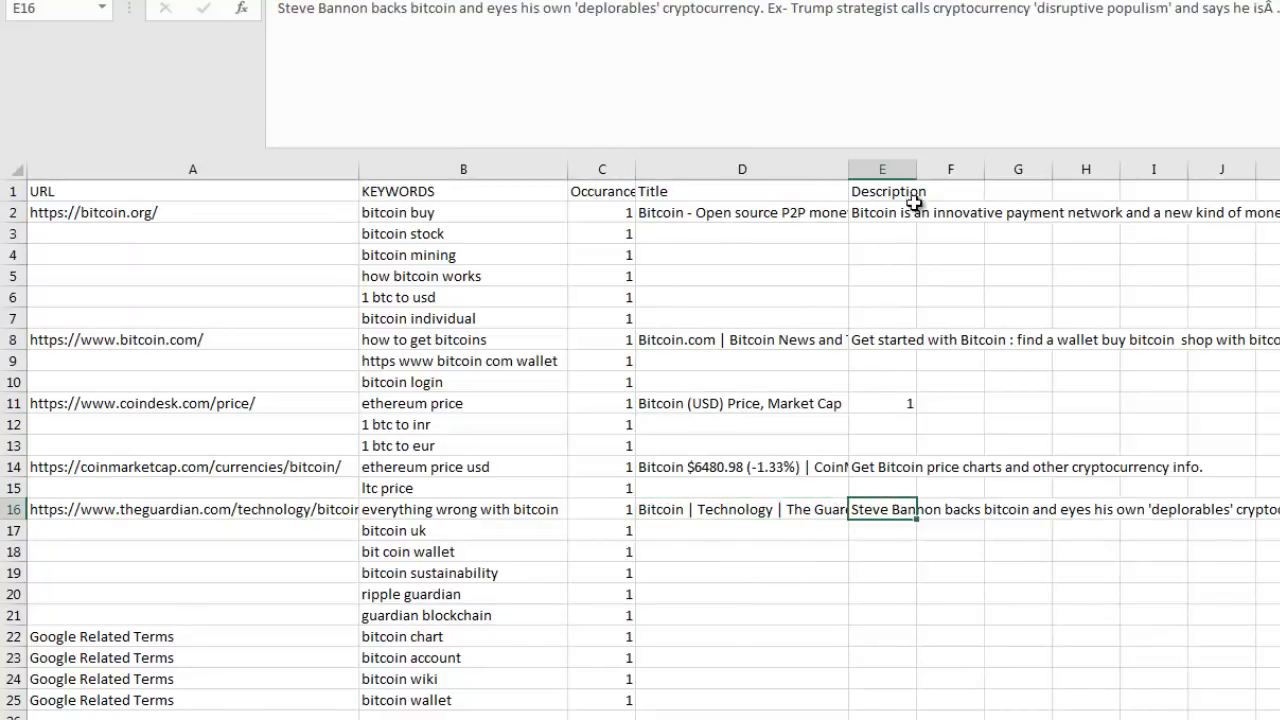
{"action": "left_click_drag", "start_coordinate": [917, 169], "coordinate": [1160, 169]}
{"action": "left_click", "coordinate": [977, 570]}
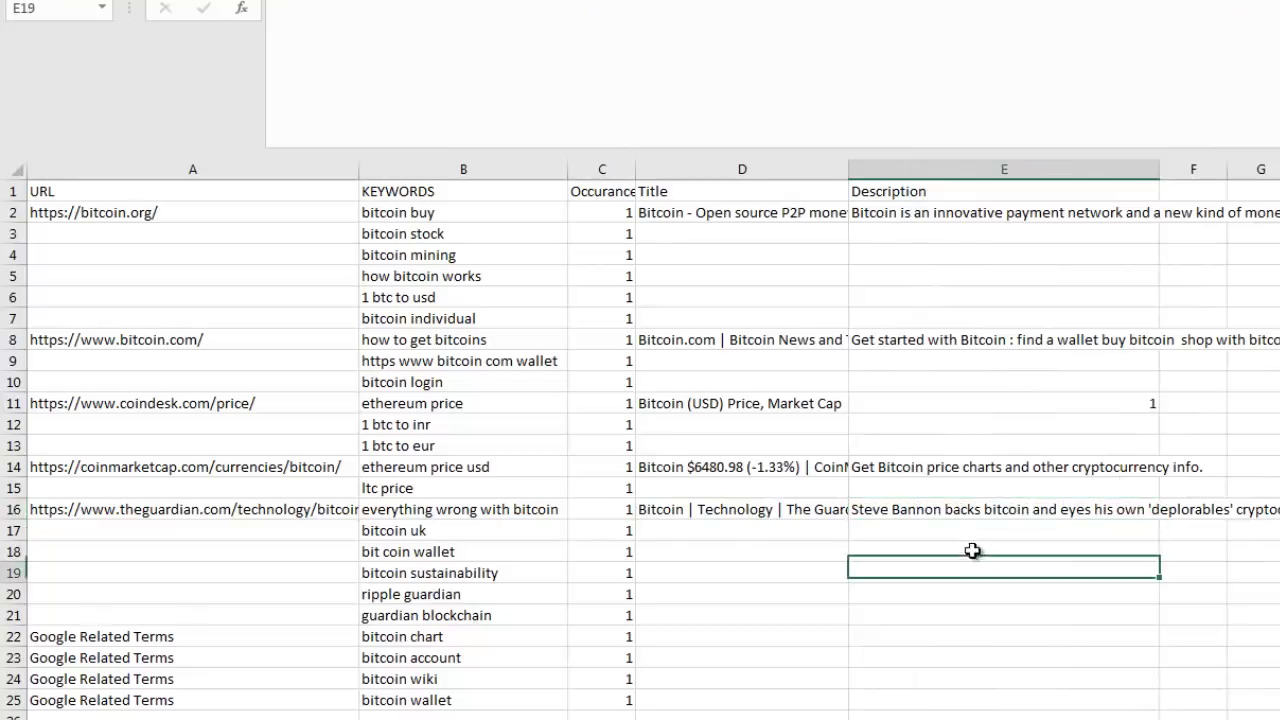
{"action": "left_click", "coordinate": [965, 510]}
{"action": "left_click", "coordinate": [949, 469]}
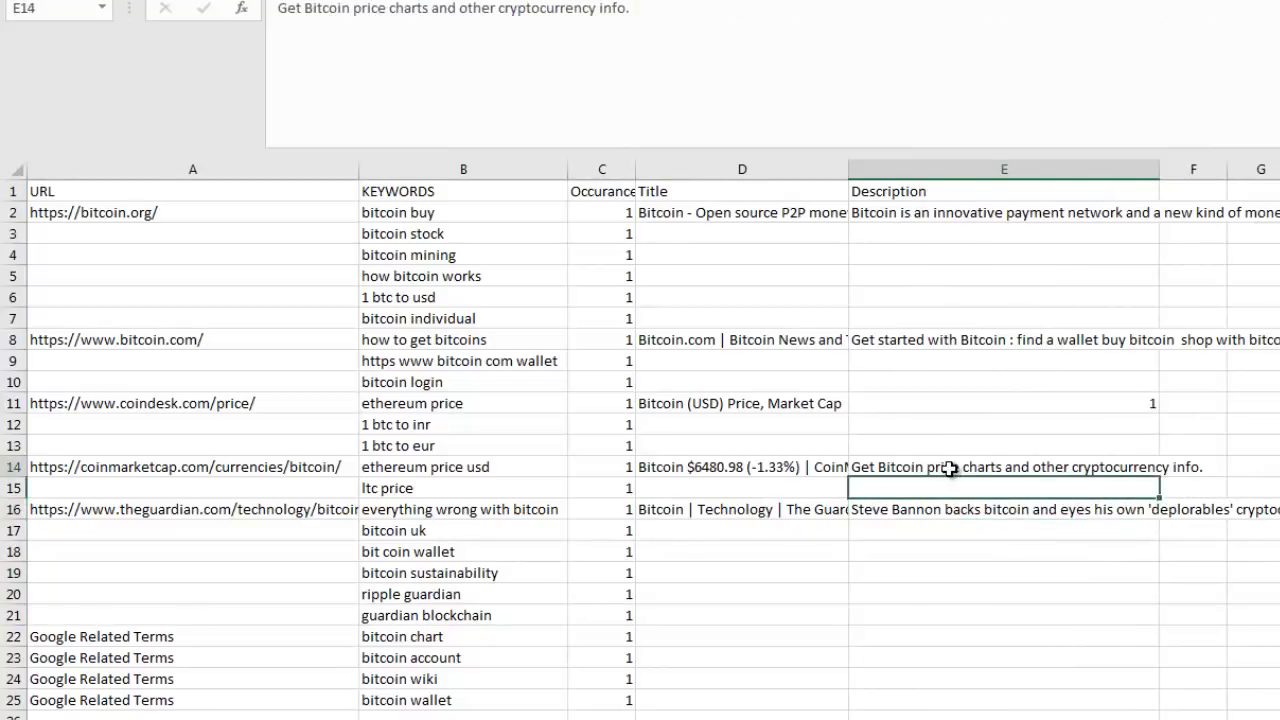
{"action": "left_click", "coordinate": [910, 341]}
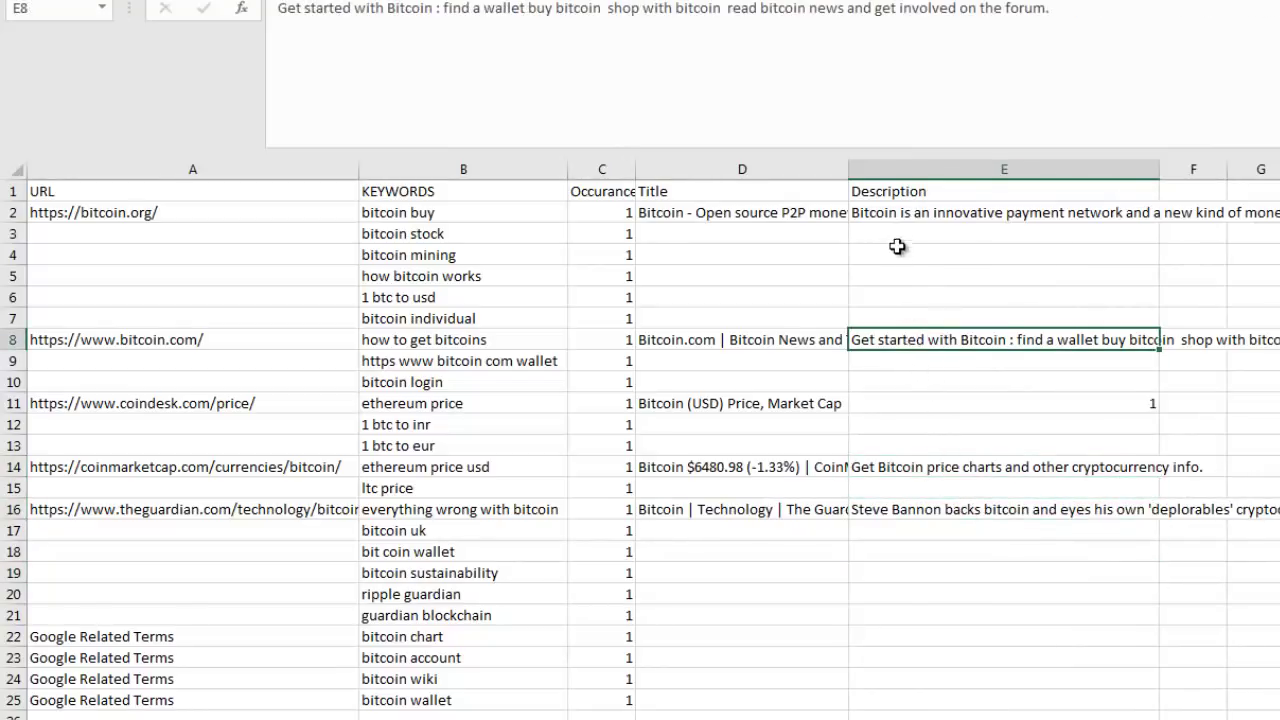
Check the bitcoin.org entry in the Description column and the CoinDesk price page address in the URL column.
{"action": "left_click", "coordinate": [894, 213]}
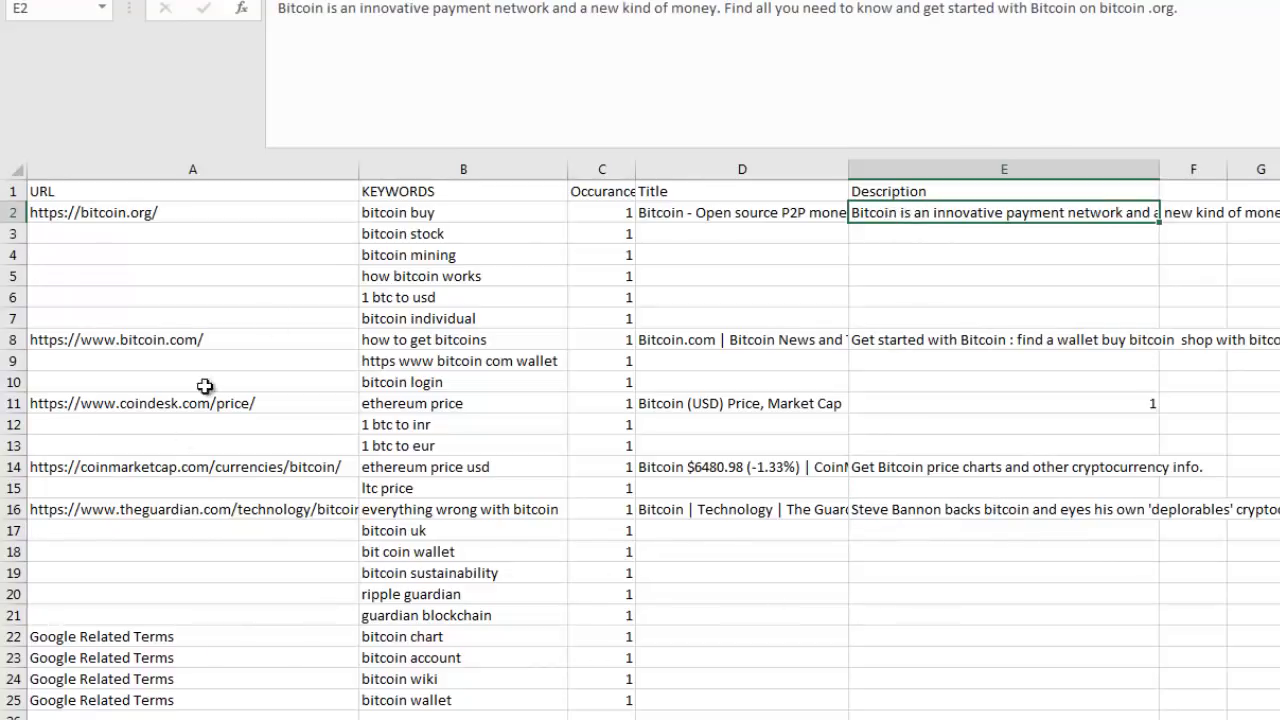
{"action": "left_click", "coordinate": [94, 343]}
{"action": "left_click", "coordinate": [195, 428]}
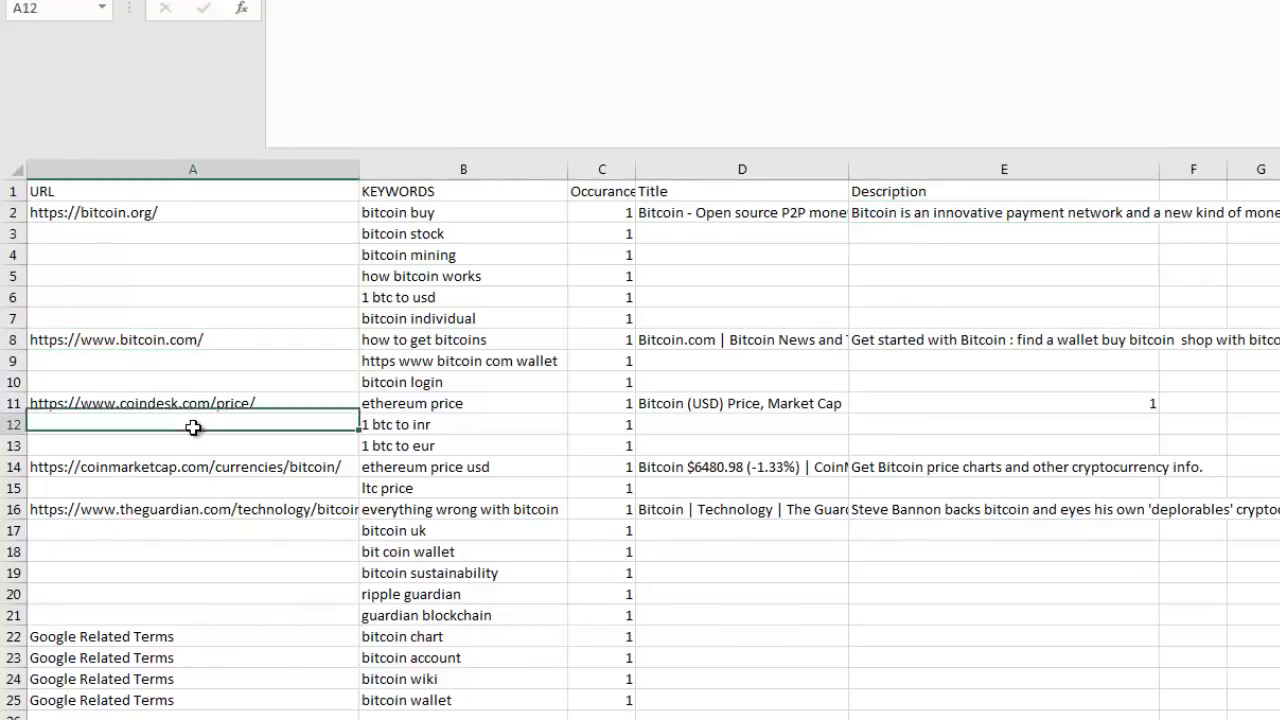
{"action": "left_click", "coordinate": [191, 398]}
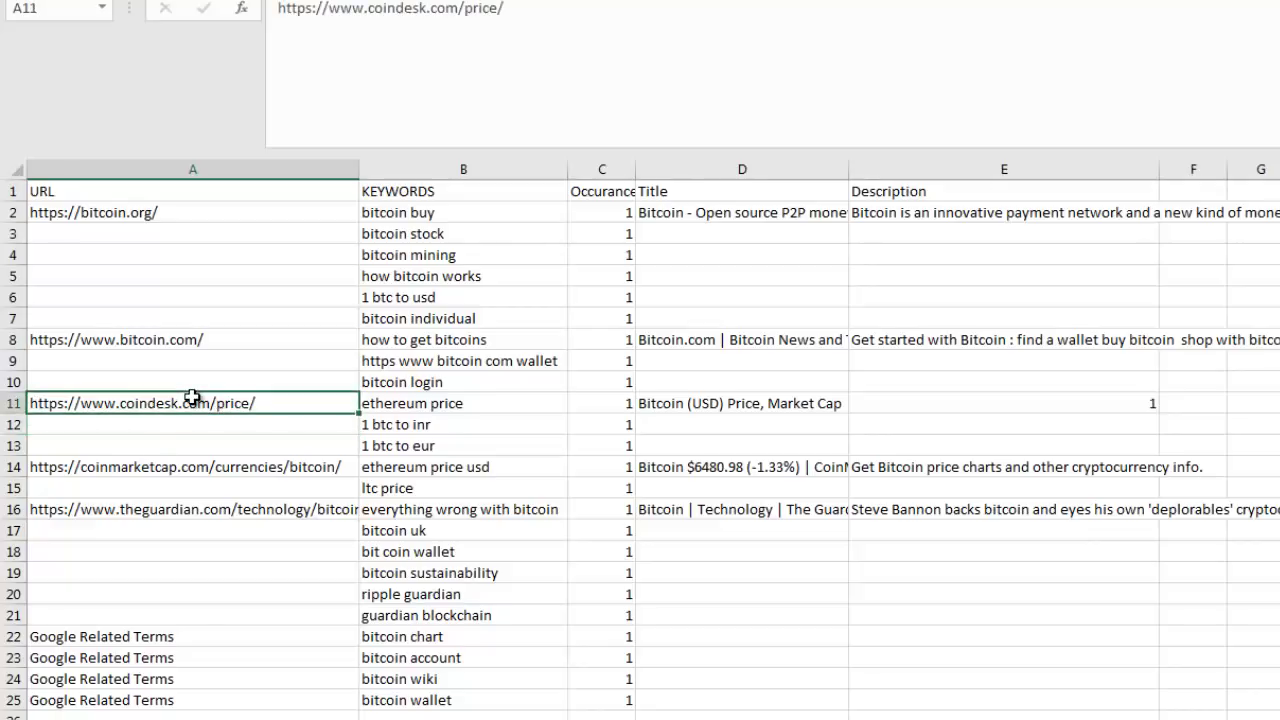
{"action": "left_click", "coordinate": [245, 438]}
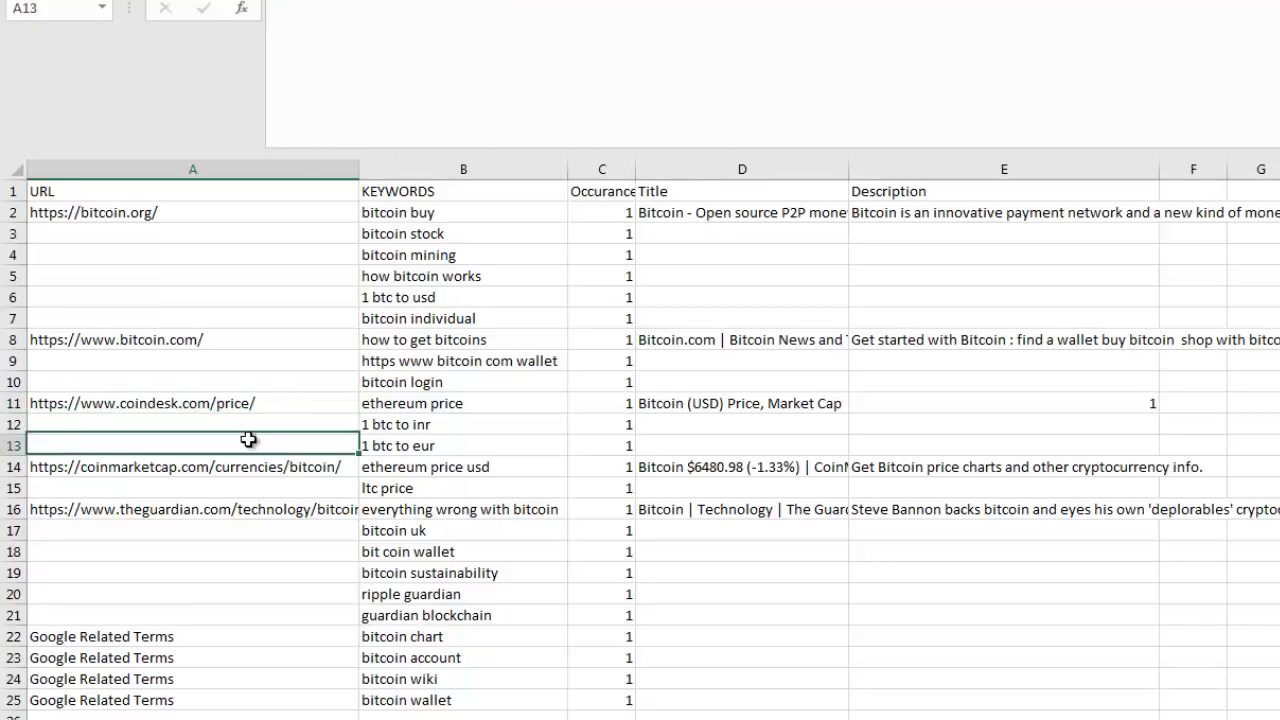
Examine CoinDesk's keywords "ethereum price", "1 btc to inr" and "1 btc to eur" in the KEYWORDS column.
{"action": "left_click", "coordinate": [418, 424]}
{"action": "left_click", "coordinate": [472, 401]}
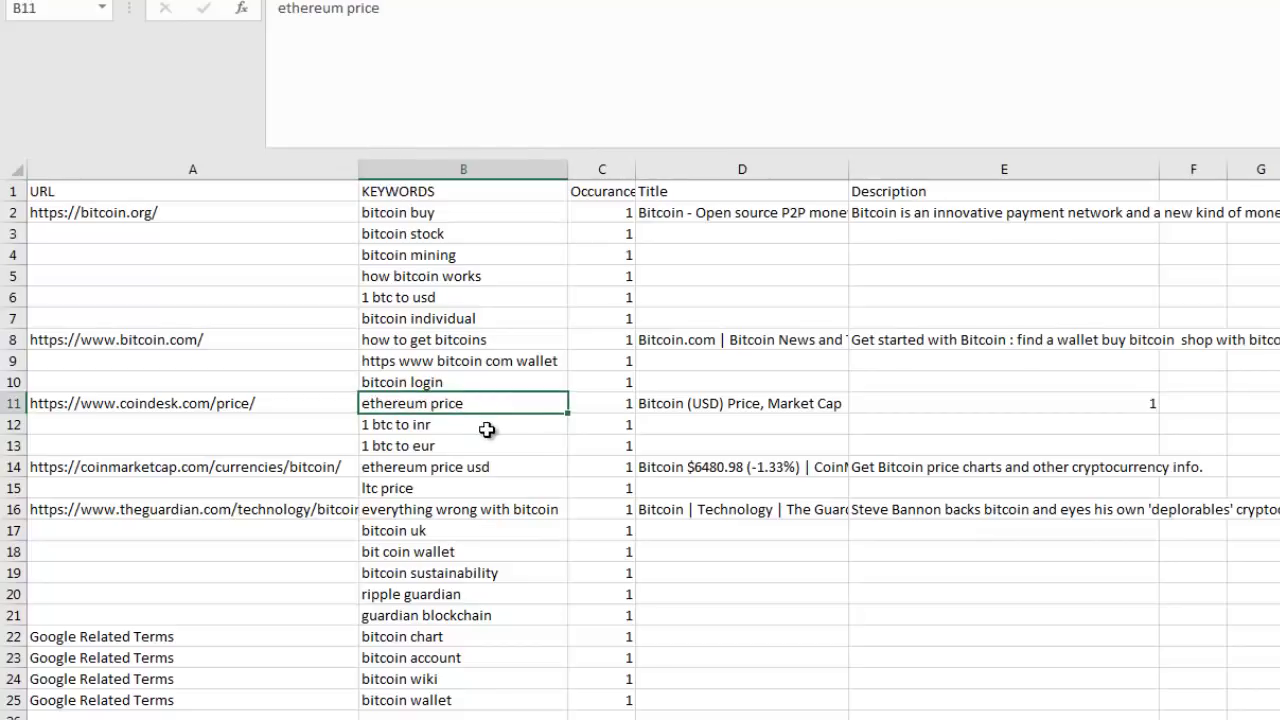
{"action": "left_click", "coordinate": [420, 427]}
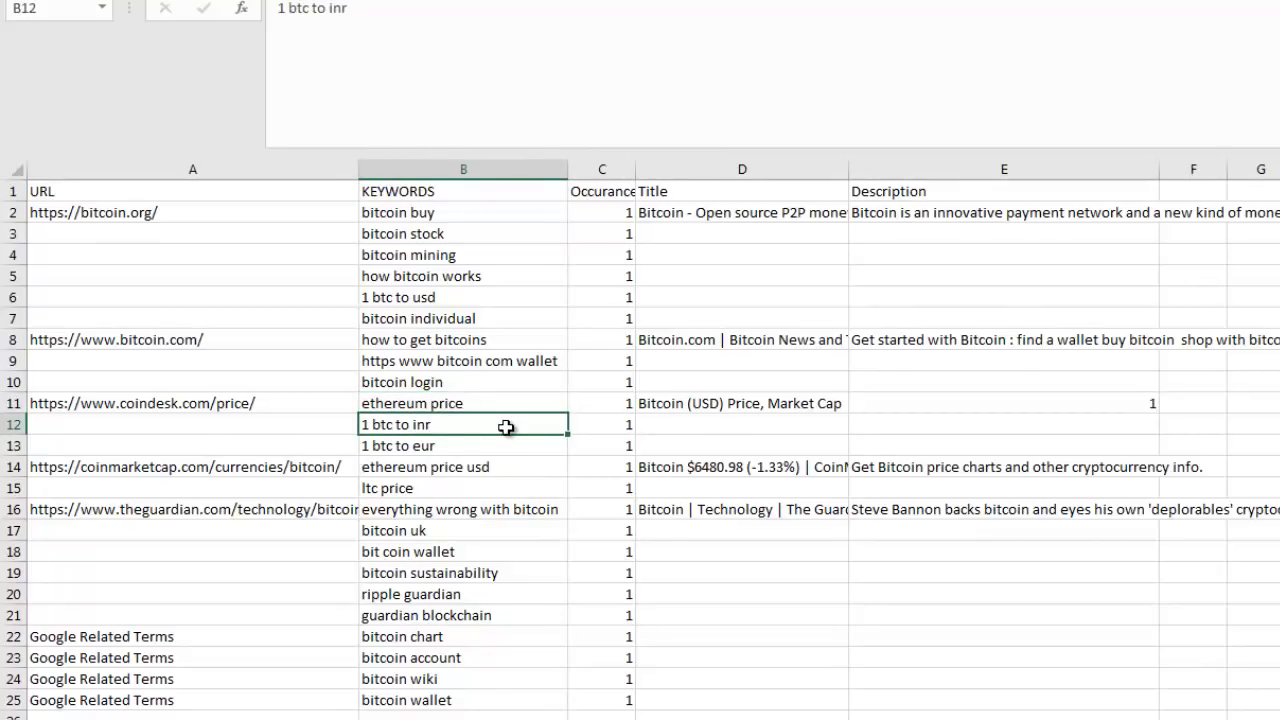
{"action": "left_click", "coordinate": [421, 446]}
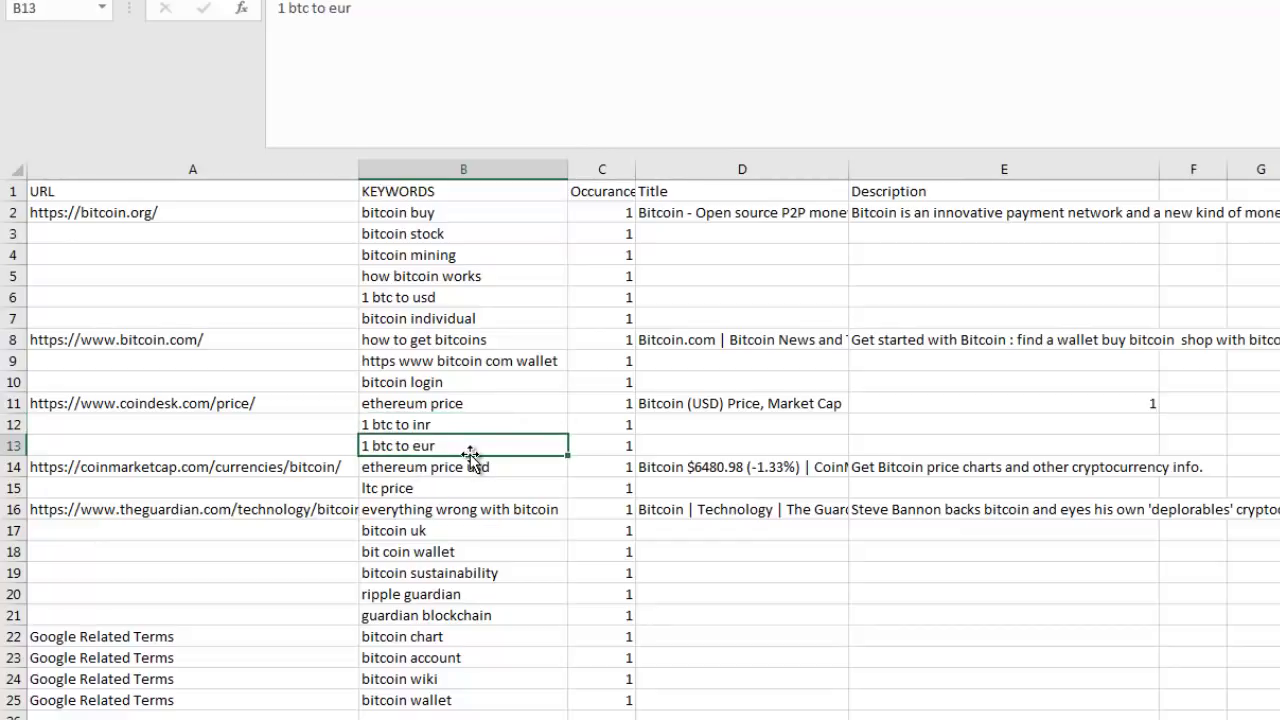
Compare the CoinDesk address with its group of keywords and its scraped page title in row 11.
{"action": "left_click", "coordinate": [220, 406]}
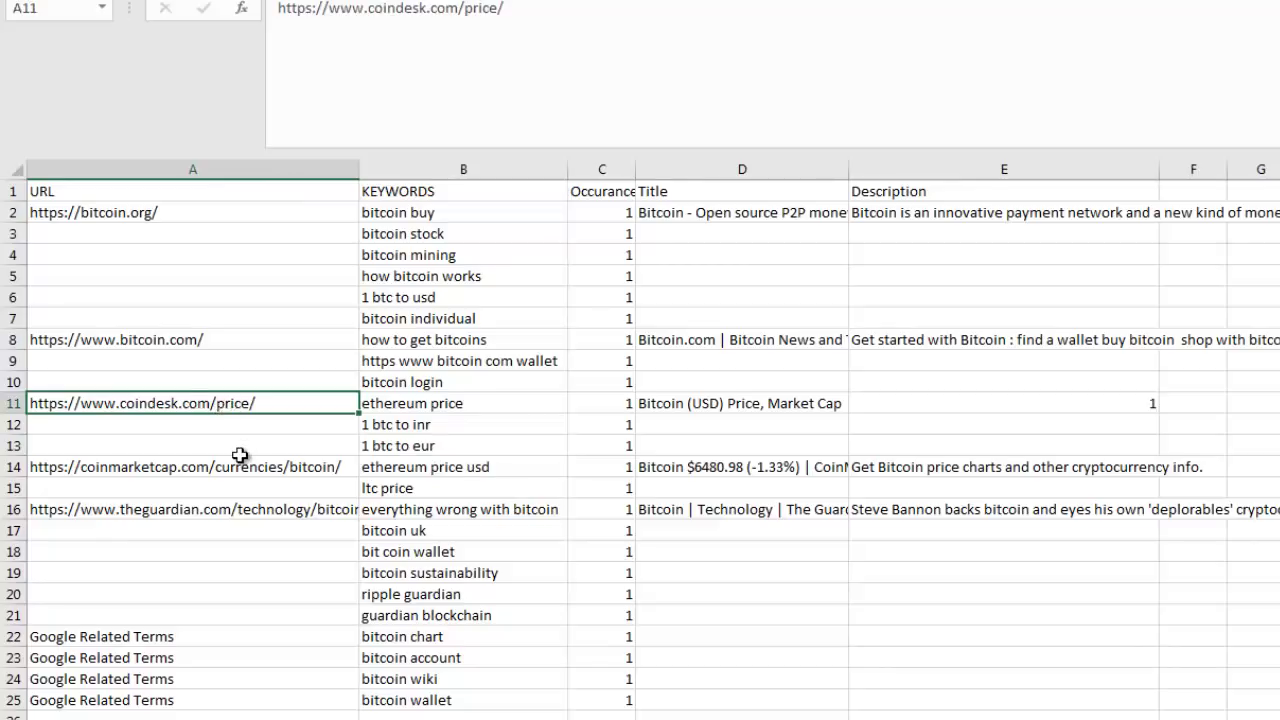
{"action": "left_click_drag", "start_coordinate": [421, 405], "coordinate": [463, 436]}
{"action": "left_click", "coordinate": [641, 401]}
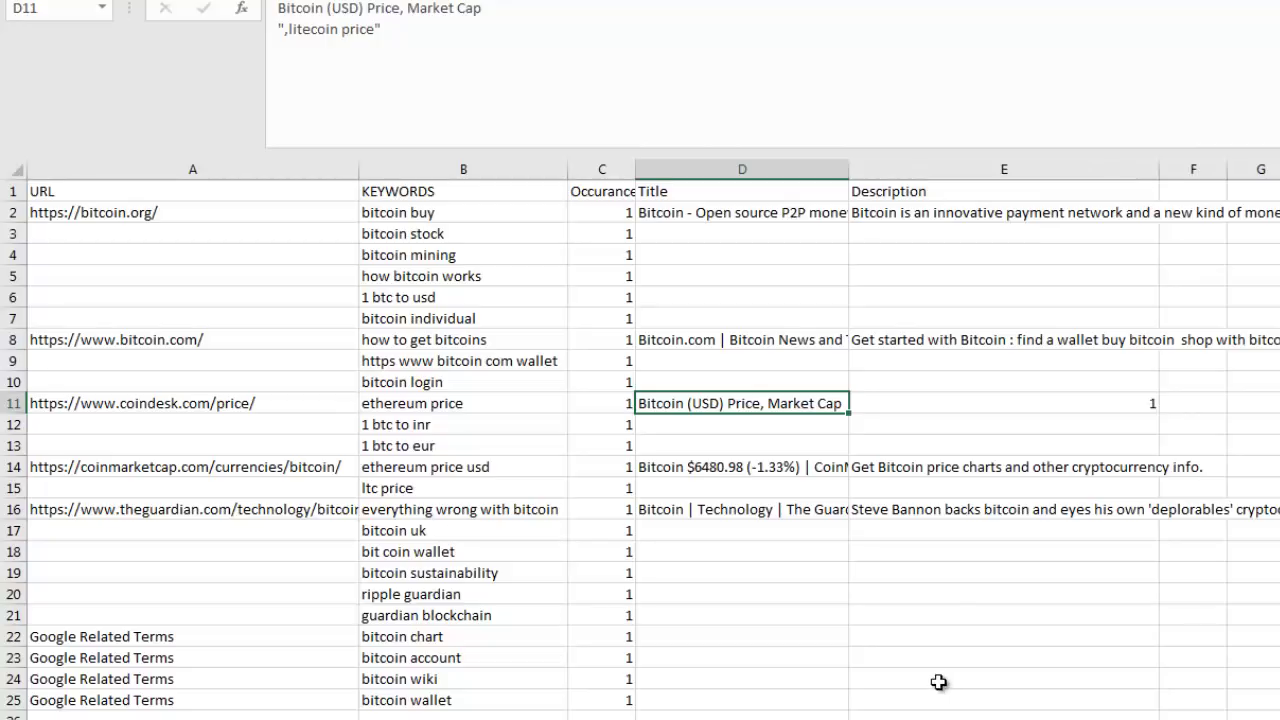
{"action": "left_click", "coordinate": [130, 405]}
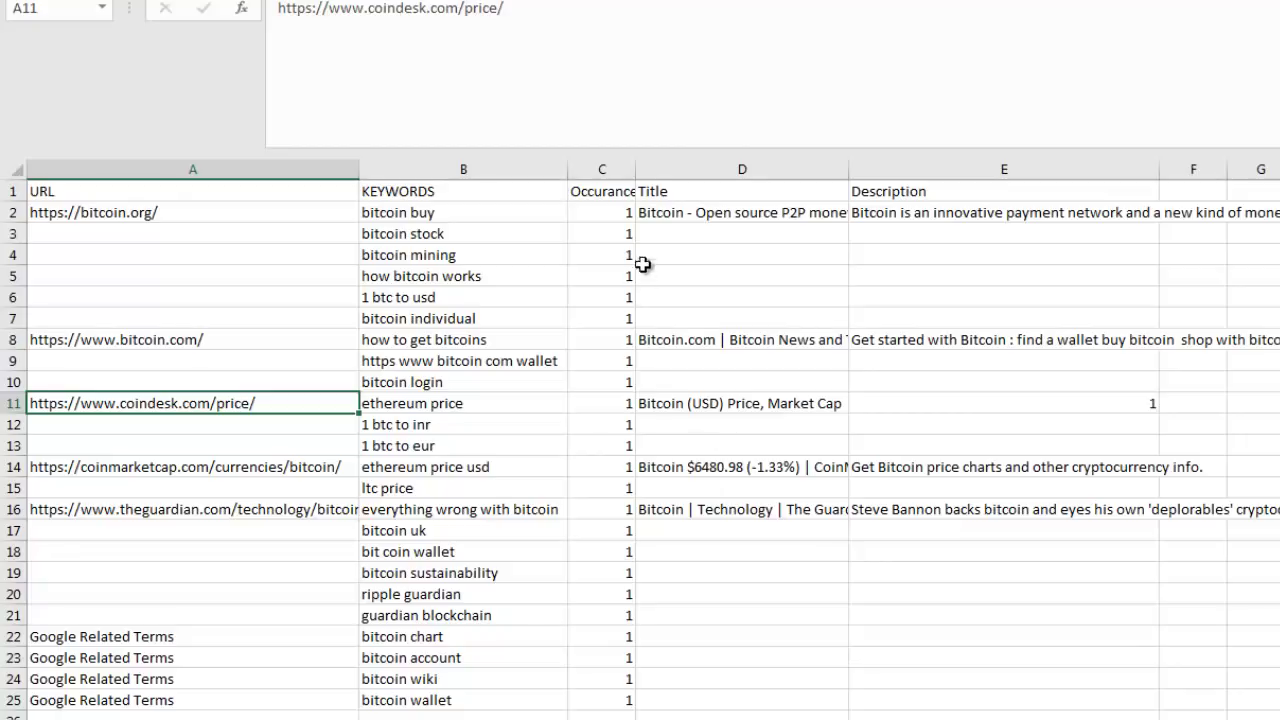
Widen the Occurance column to fit its heading and check the occurrence value for "bitcoin buy".
{"action": "left_click", "coordinate": [624, 194]}
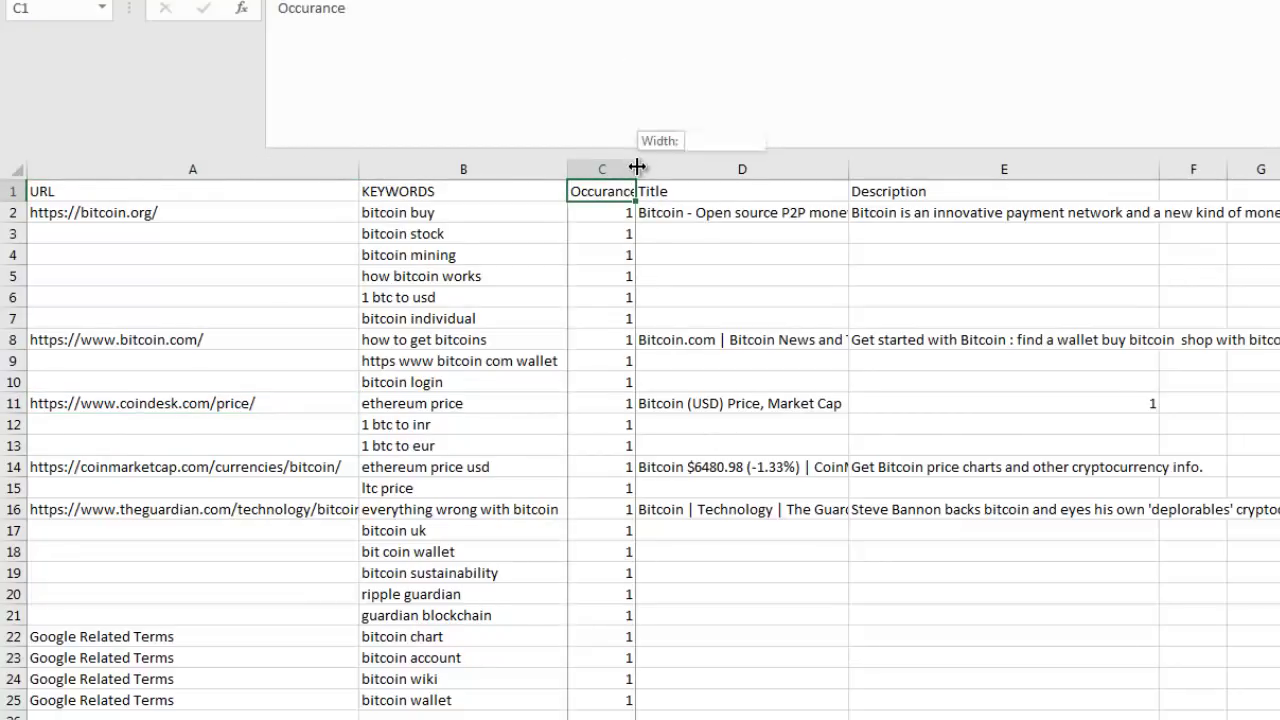
{"action": "double_click", "coordinate": [637, 168]}
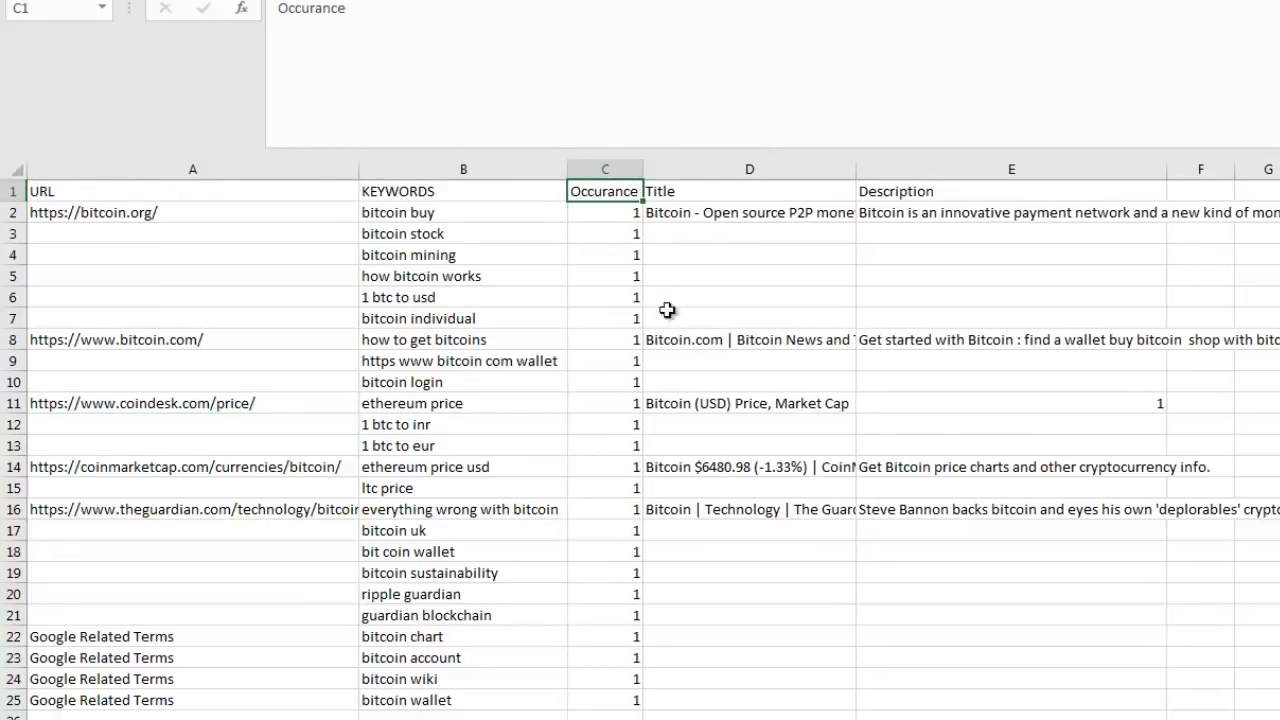
{"action": "left_click", "coordinate": [600, 212]}
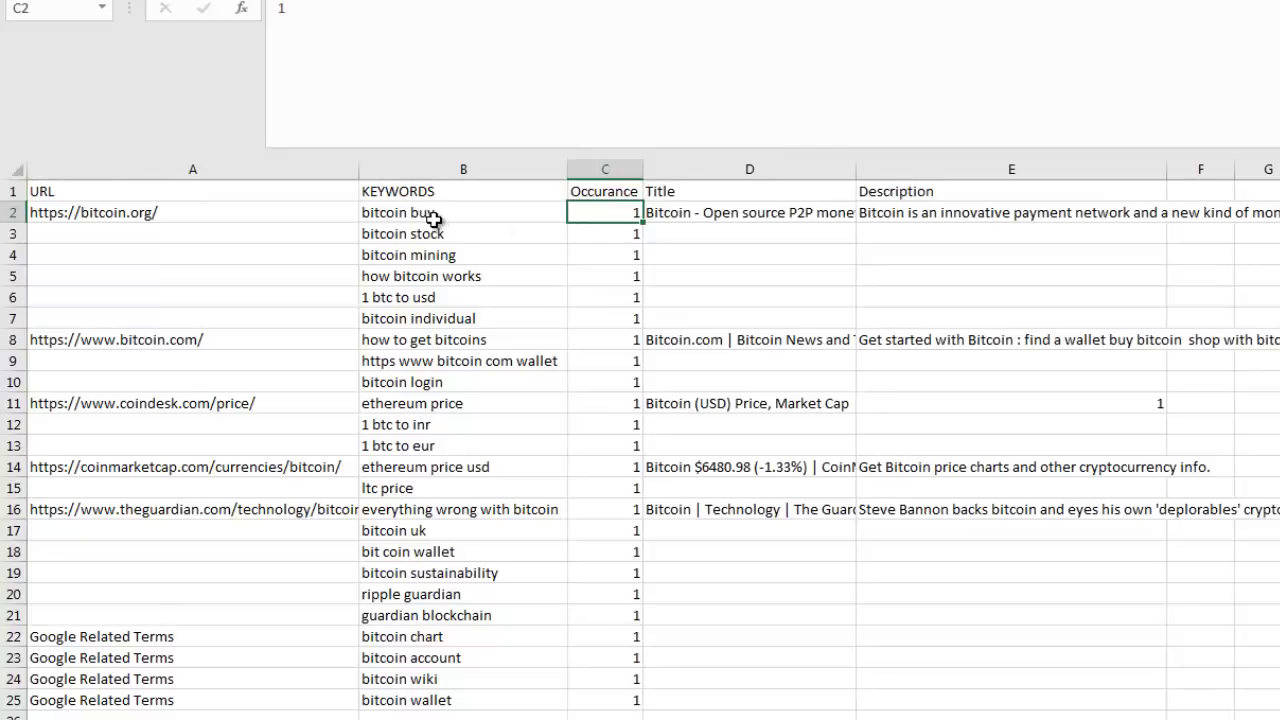
{"action": "left_click", "coordinate": [646, 489]}
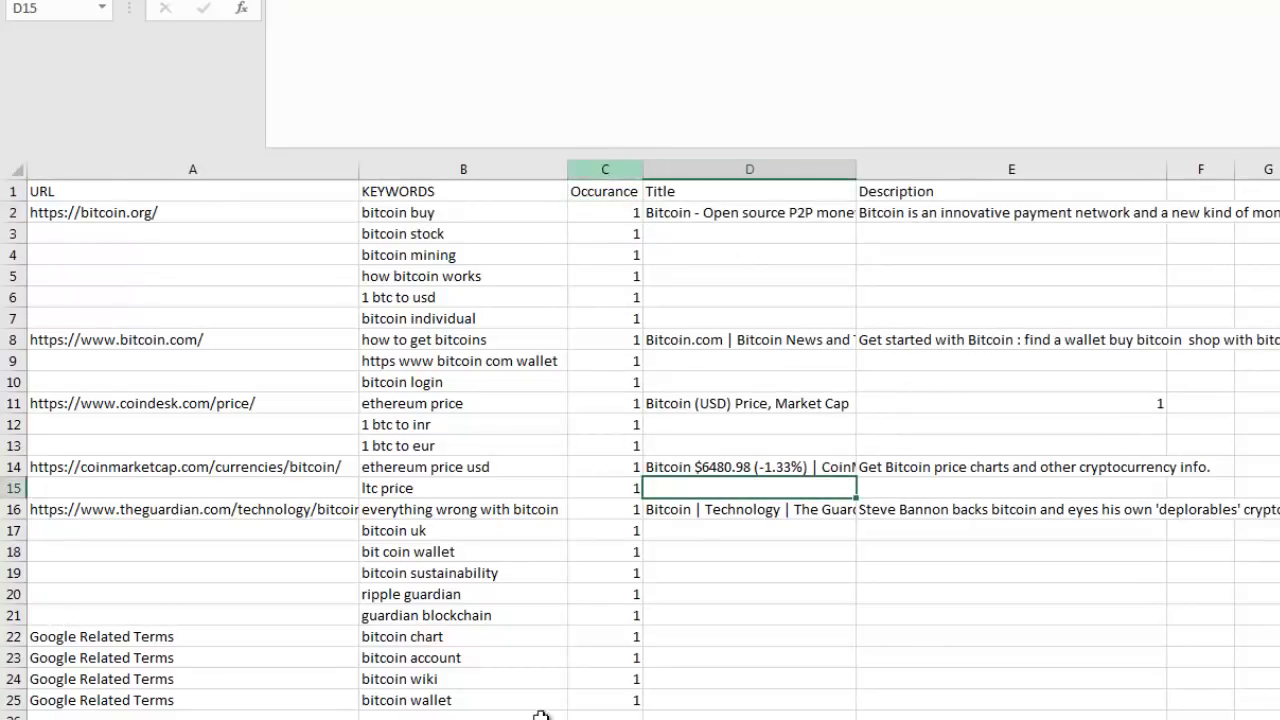
Close the bitcoin CSV file without saving the changes and switch to RivalKeywords.
{"action": "key", "text": "alt+F4"}
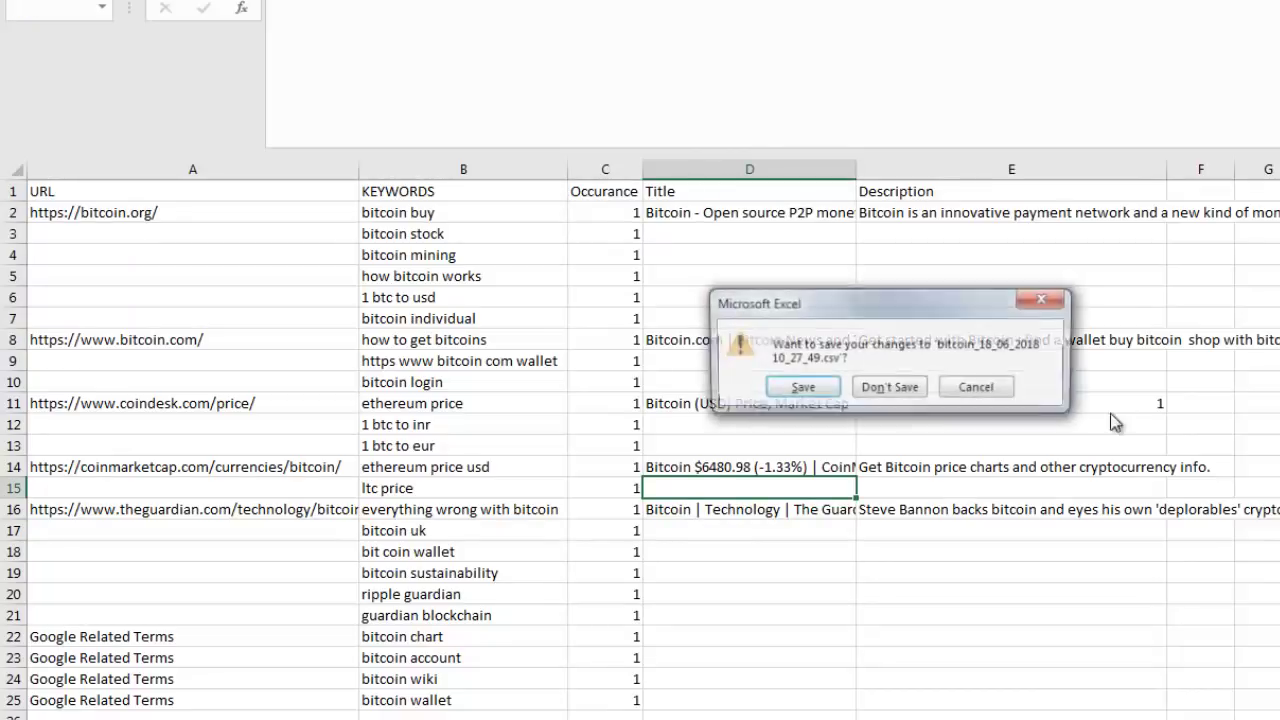
{"action": "left_click", "coordinate": [893, 386]}
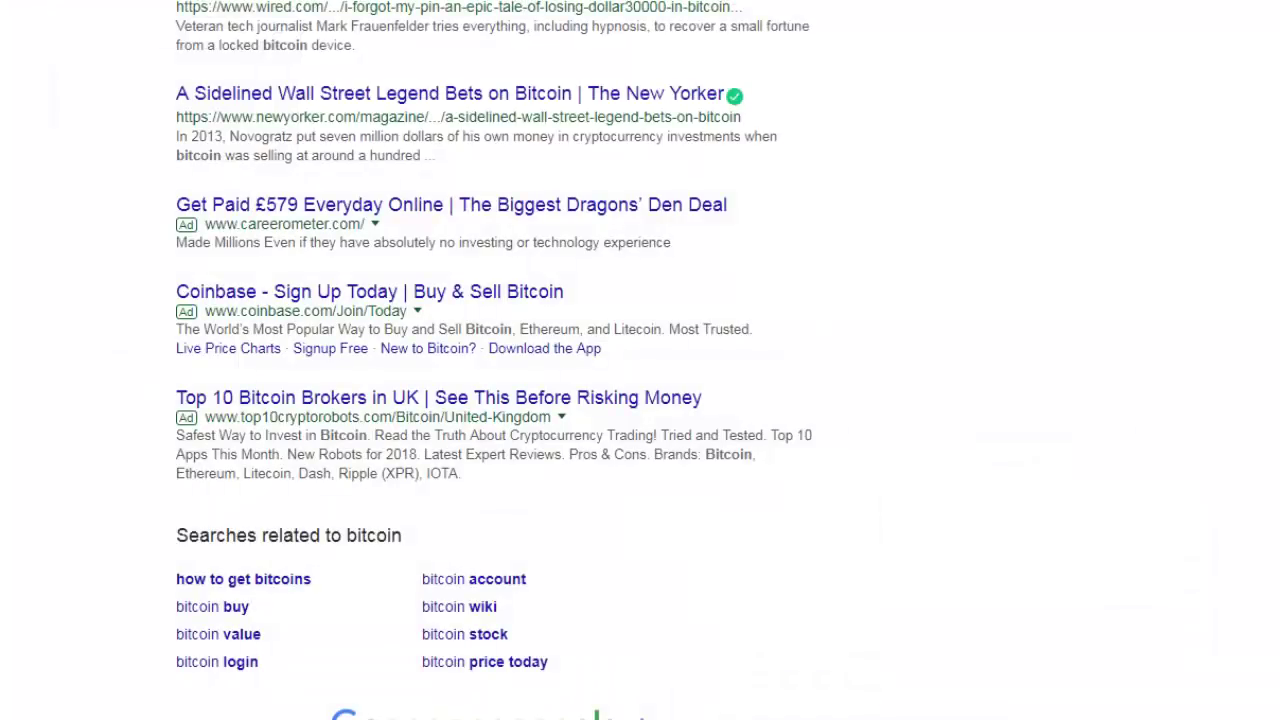
{"action": "key", "text": "alt+Tab"}
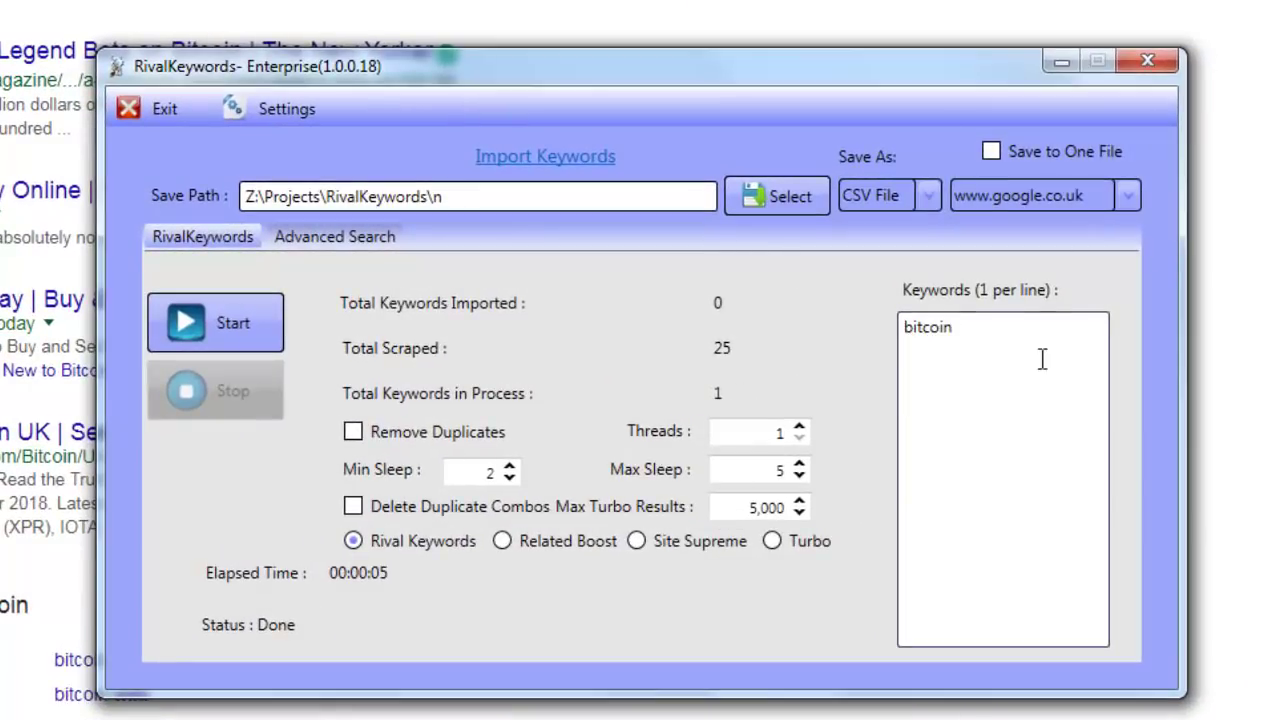
{"action": "left_click", "coordinate": [1080, 322]}
{"action": "key", "text": "ctrl+a"}
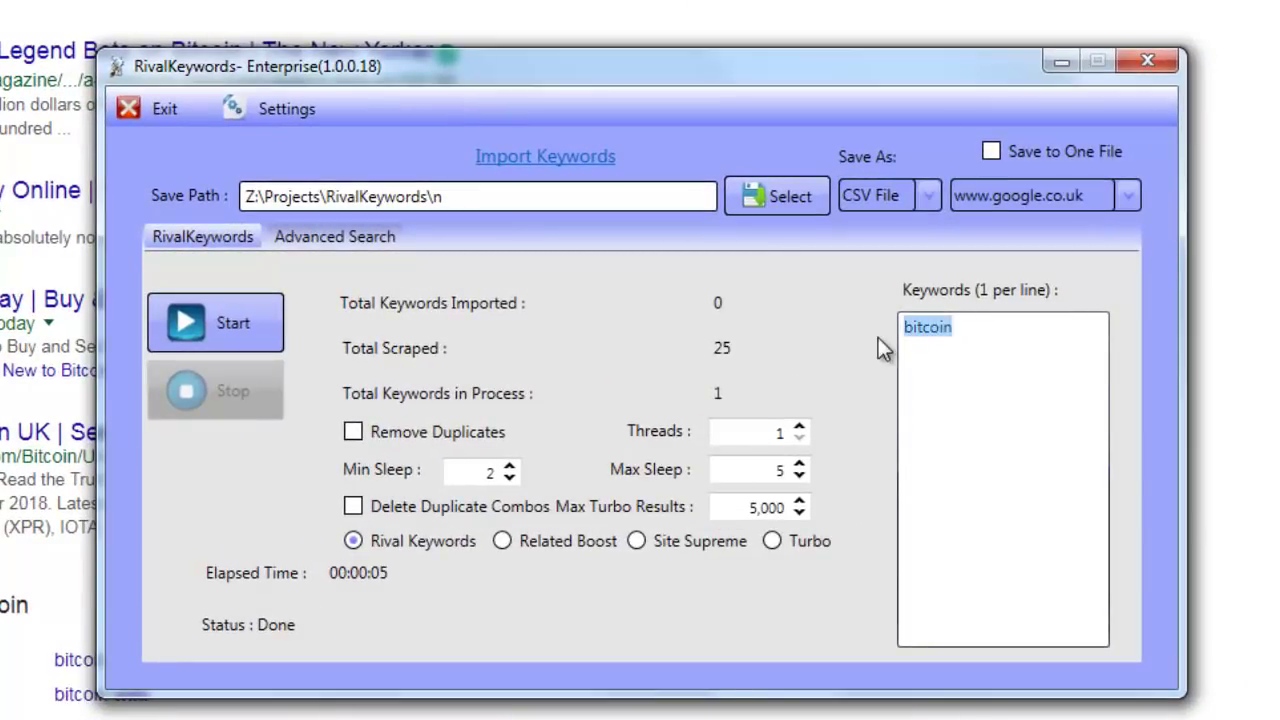
{"action": "type", "text": "dog bre"}
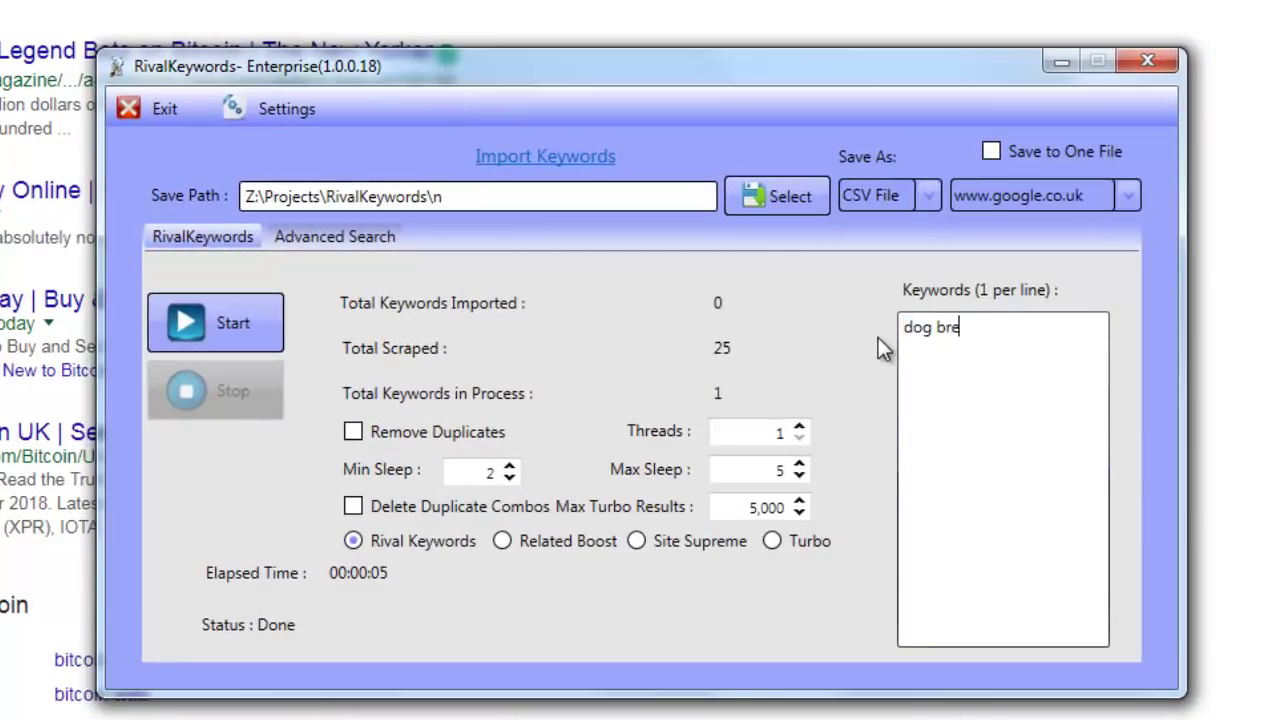
{"action": "key", "text": "BackSpace"}
{"action": "key", "text": "BackSpace"}
{"action": "key", "text": "BackSpace"}
{"action": "key", "text": "BackSpace"}
{"action": "key", "text": "BackSpace"}
{"action": "key", "text": "BackSpace"}
{"action": "type", "text": "bitcoin"}
Choose Related Boost as the scraping mode and set the number of threads to 1.
{"action": "left_click", "coordinate": [501, 541]}
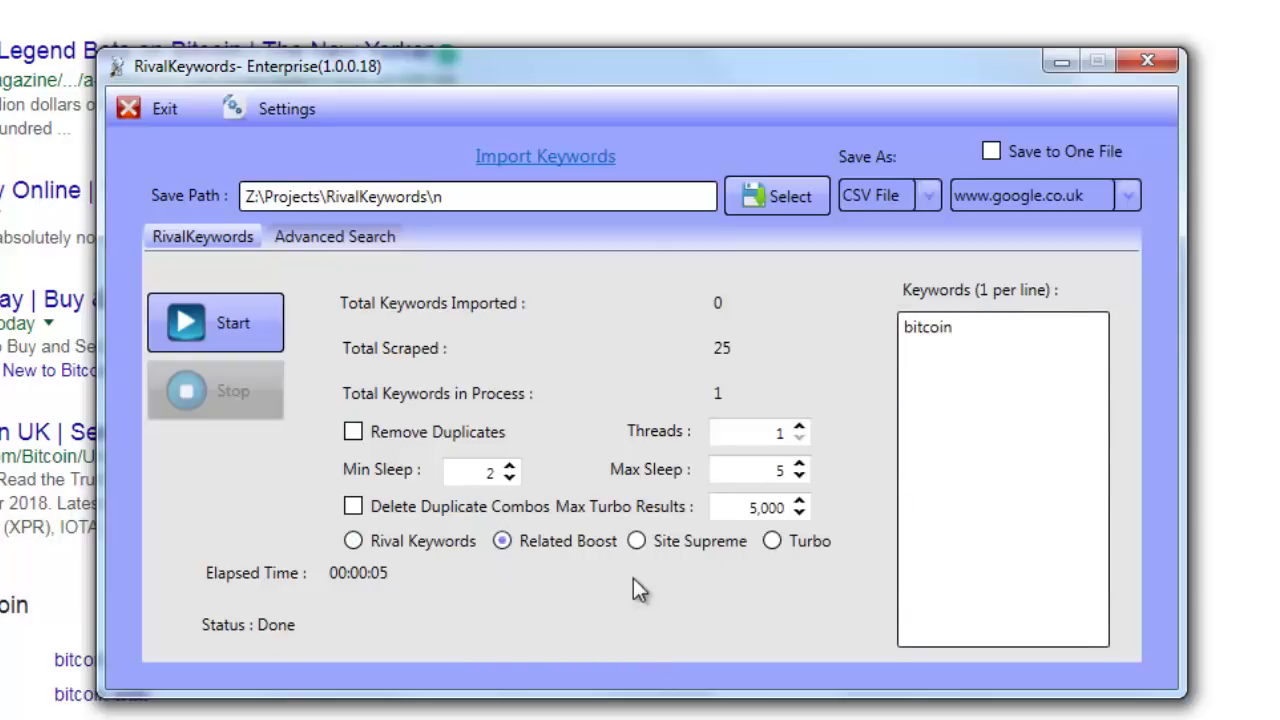
{"action": "left_click", "coordinate": [798, 428]}
{"action": "left_click", "coordinate": [799, 441]}
{"action": "left_click_drag", "start_coordinate": [799, 441], "coordinate": [800, 449]}
{"action": "left_click", "coordinate": [945, 524]}
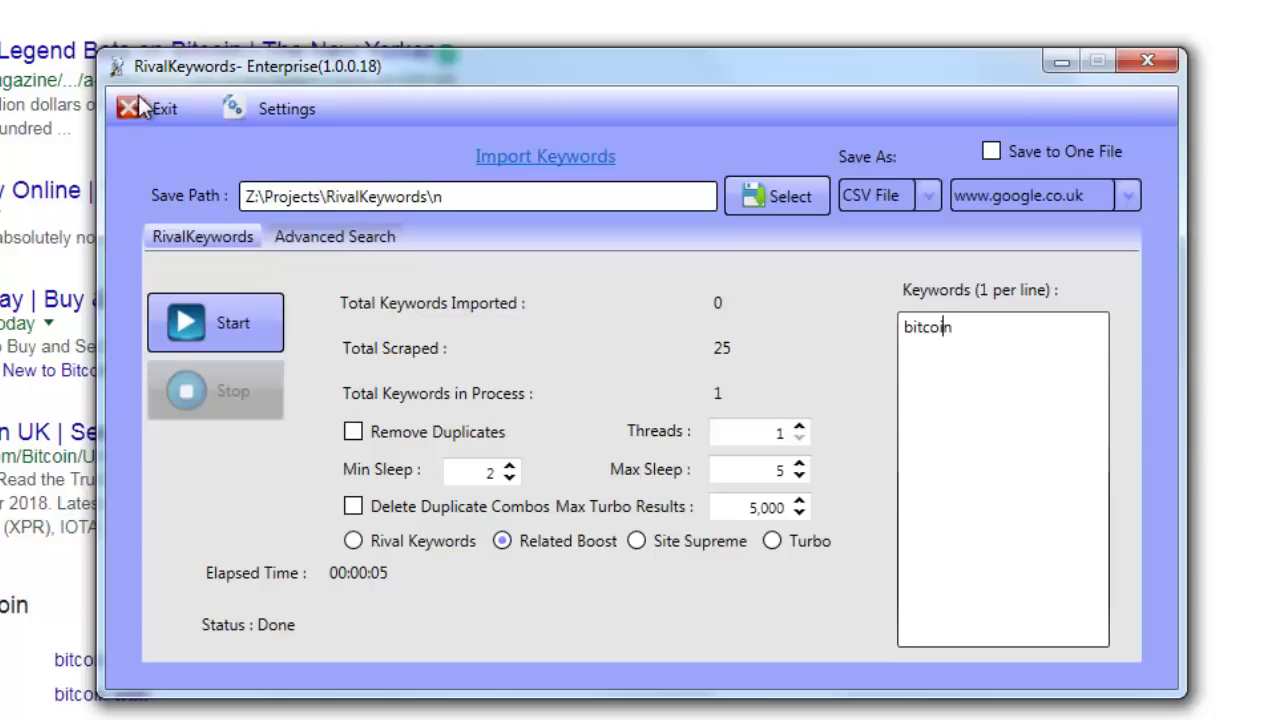
{"action": "left_click", "coordinate": [262, 99]}
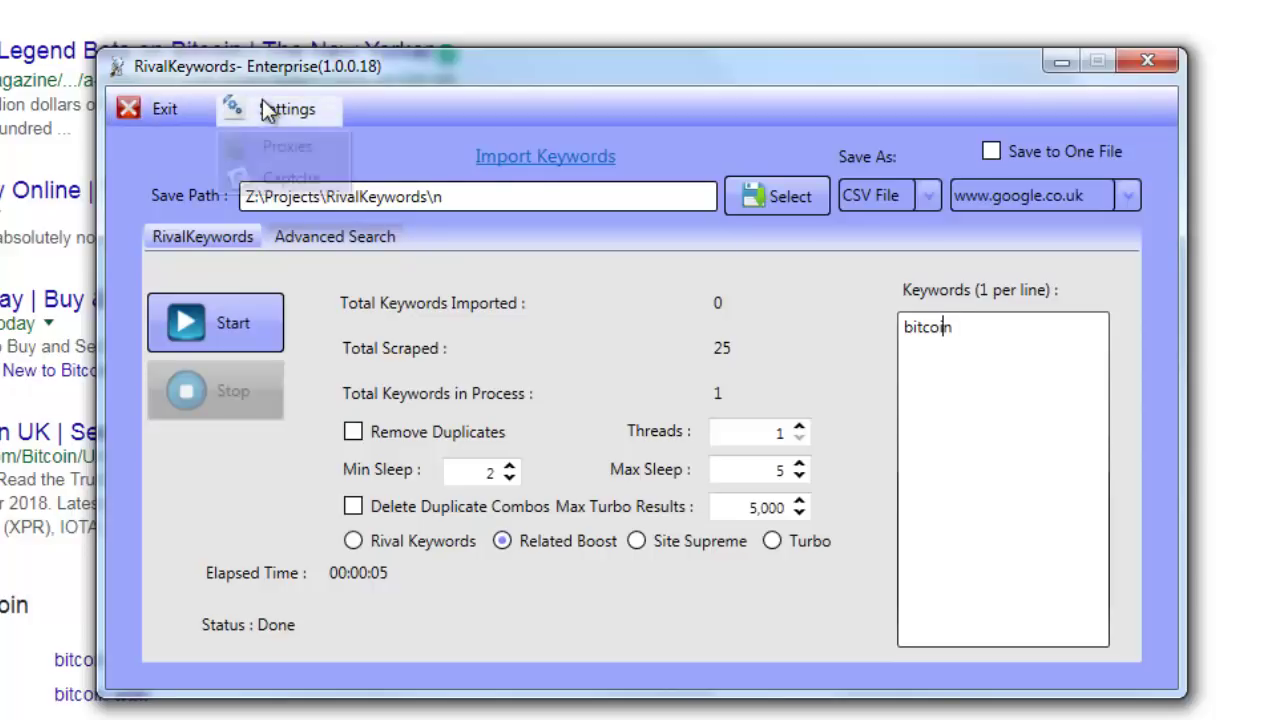
{"action": "left_click", "coordinate": [990, 387]}
{"action": "double_click", "coordinate": [495, 472]}
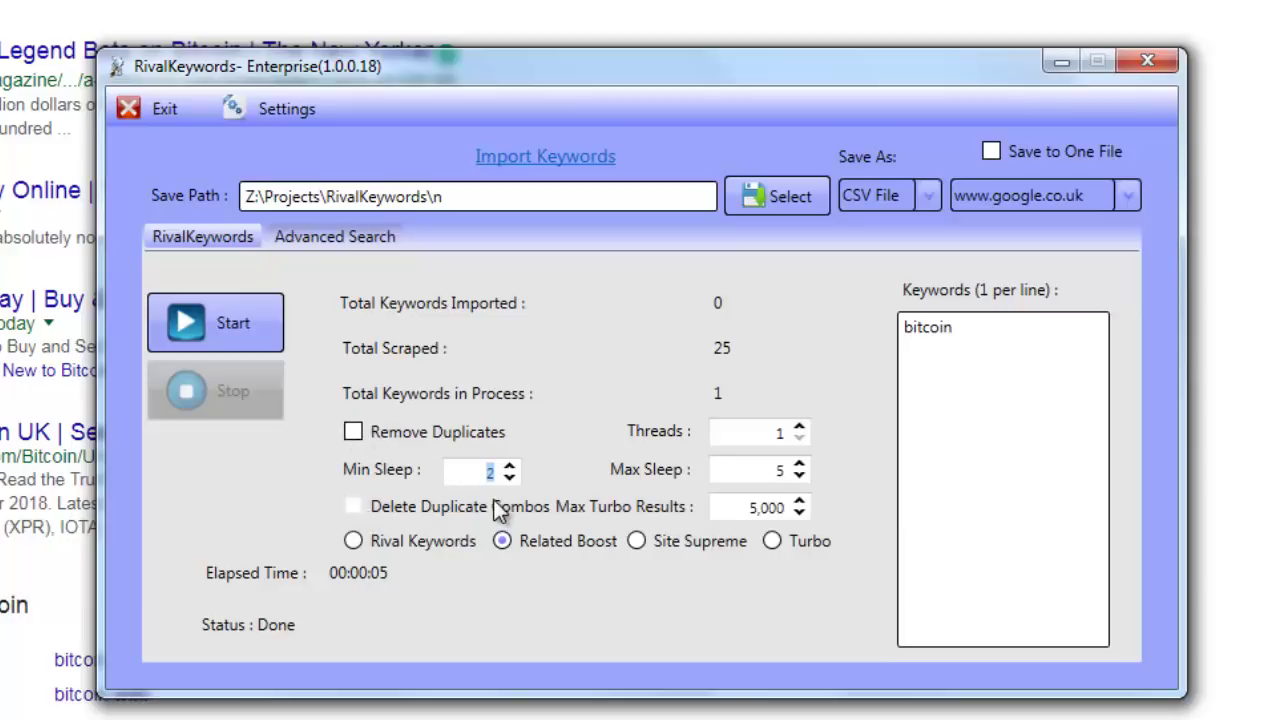
Enable Delete Duplicate Combos and start the Related Boost scrape for bitcoin.
{"action": "left_click", "coordinate": [351, 506]}
{"action": "left_click", "coordinate": [164, 328]}
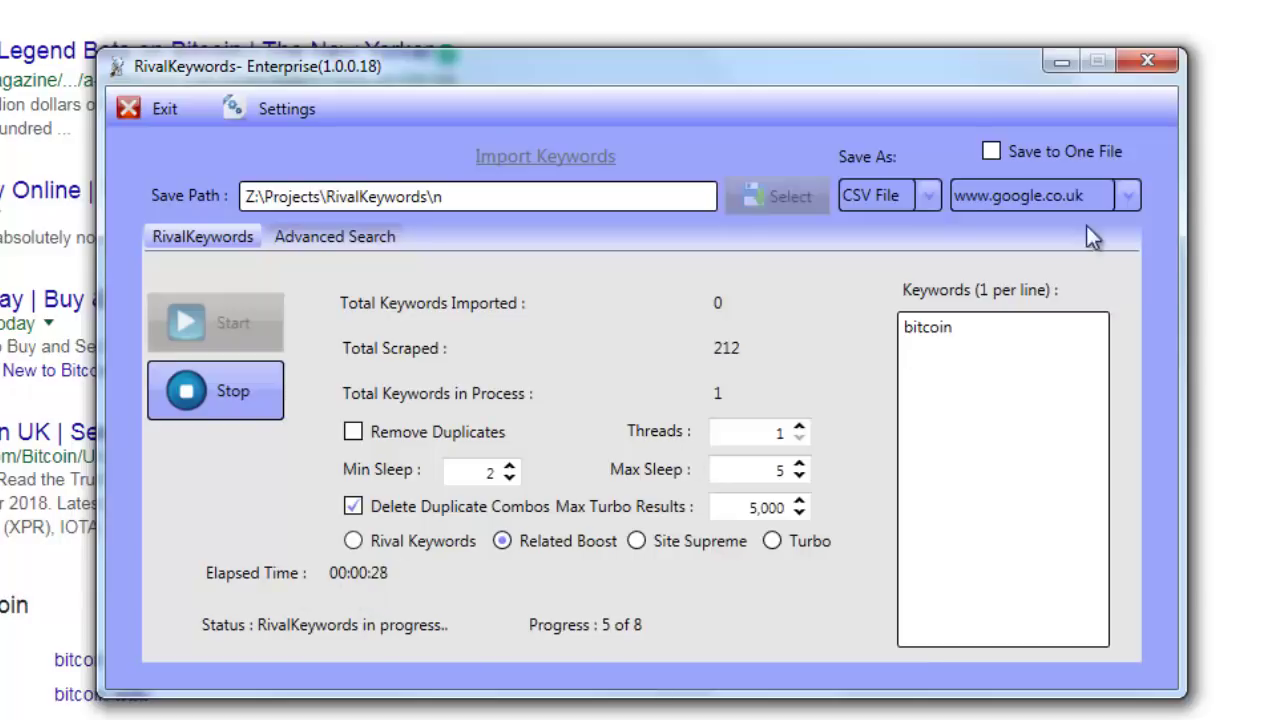
Hide RivalKeywords in the system tray while the scrape runs, dismissing its notification, and bring the window back.
{"action": "left_click", "coordinate": [1147, 62]}
{"action": "left_click", "coordinate": [887, 486]}
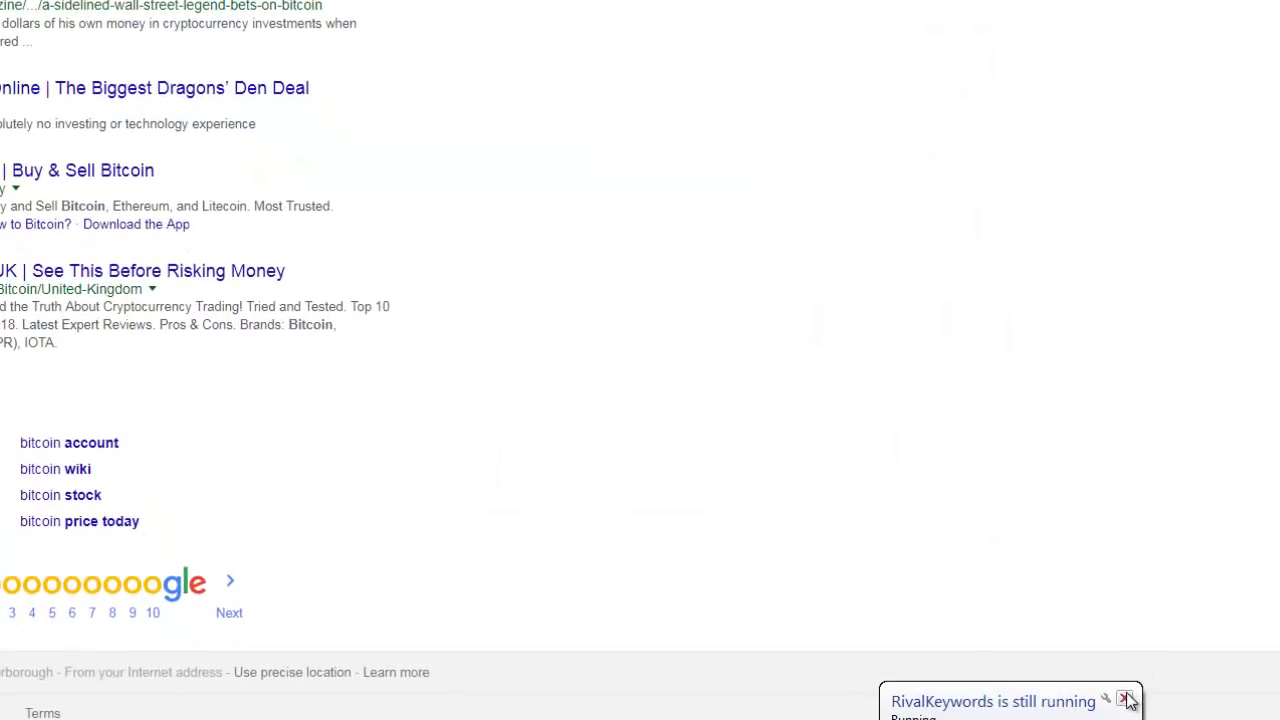
{"action": "left_click", "coordinate": [1125, 699]}
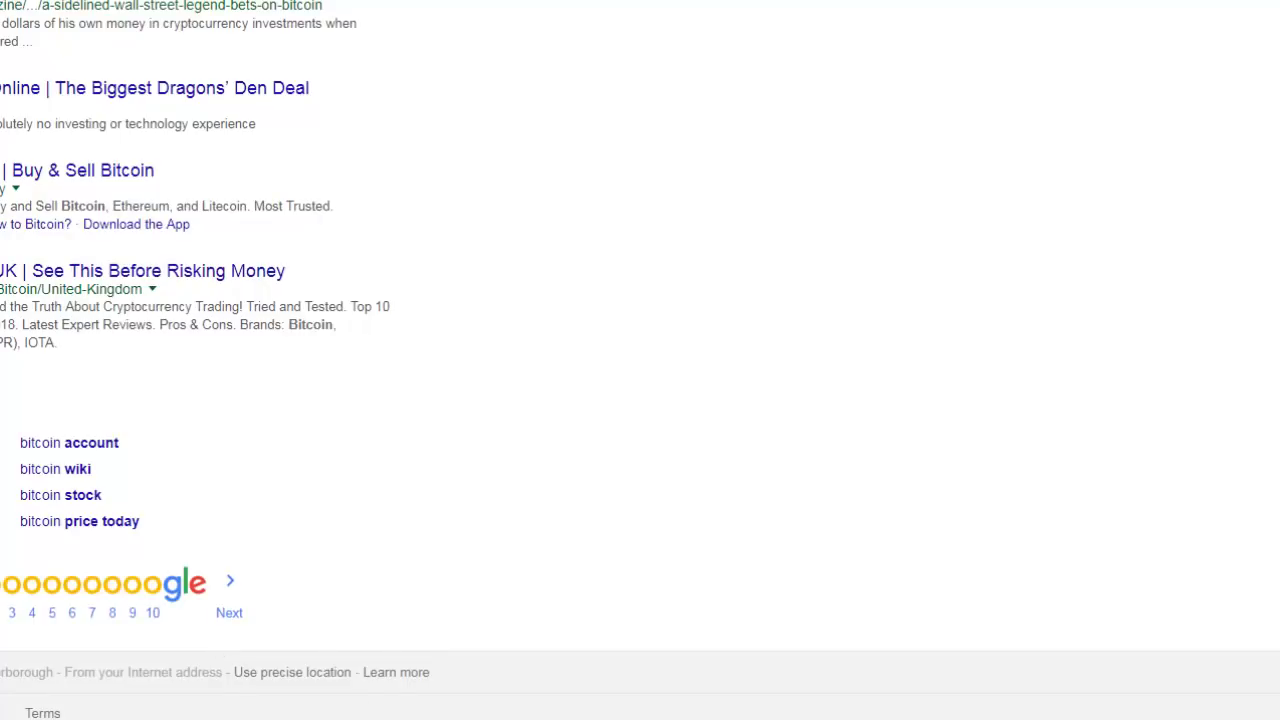
{"action": "right_click", "coordinate": [1134, 652]}
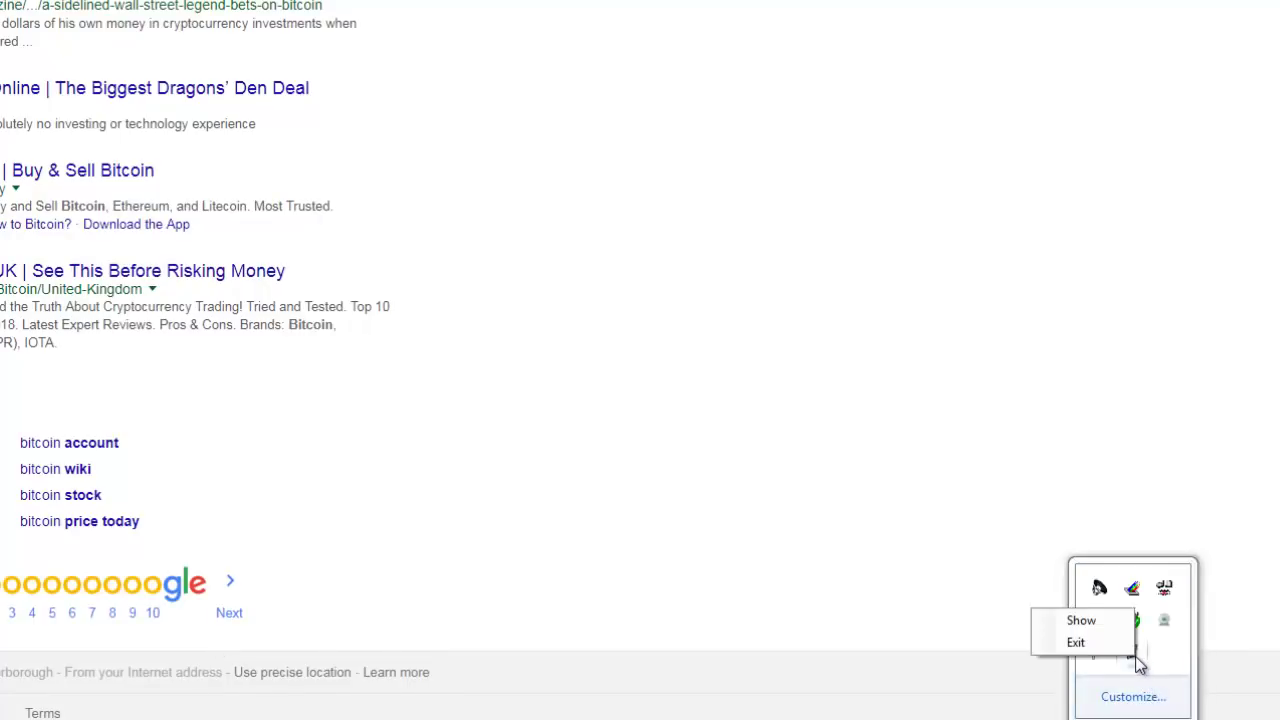
{"action": "left_click", "coordinate": [1091, 620]}
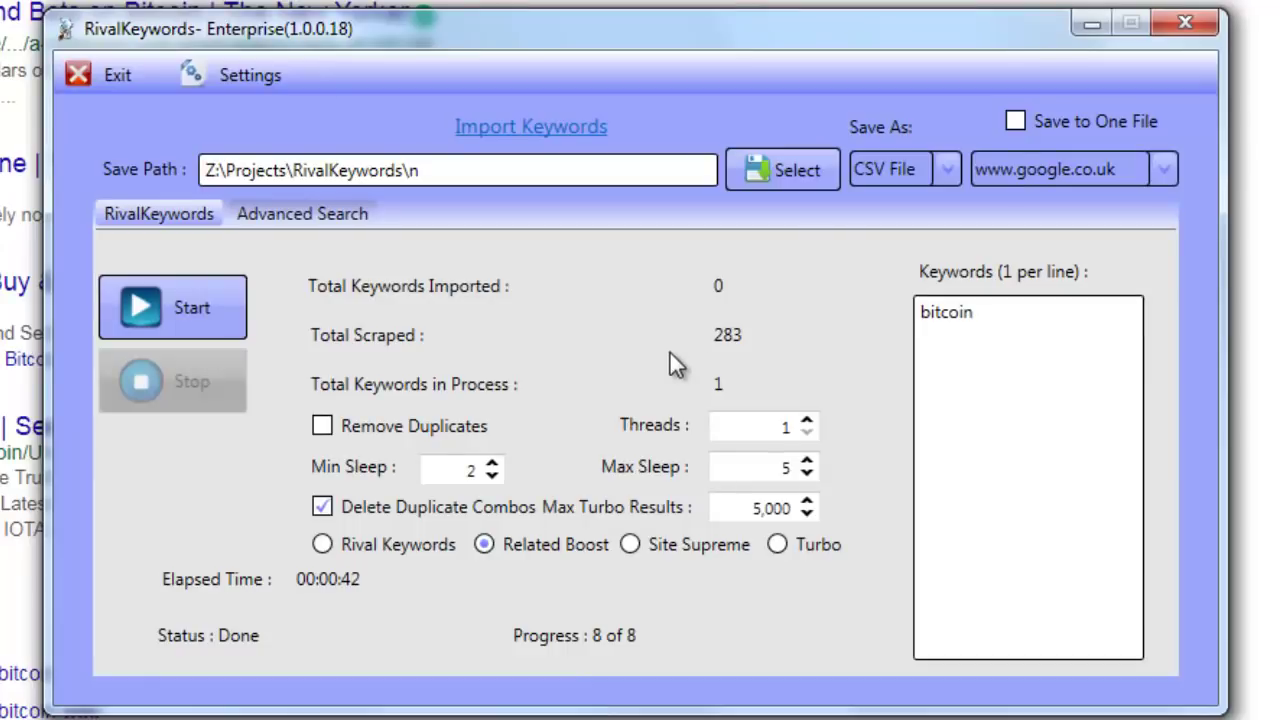
Change the scraping mode to Turbo and set Max Turbo Results to 50000.
{"action": "left_click", "coordinate": [986, 311]}
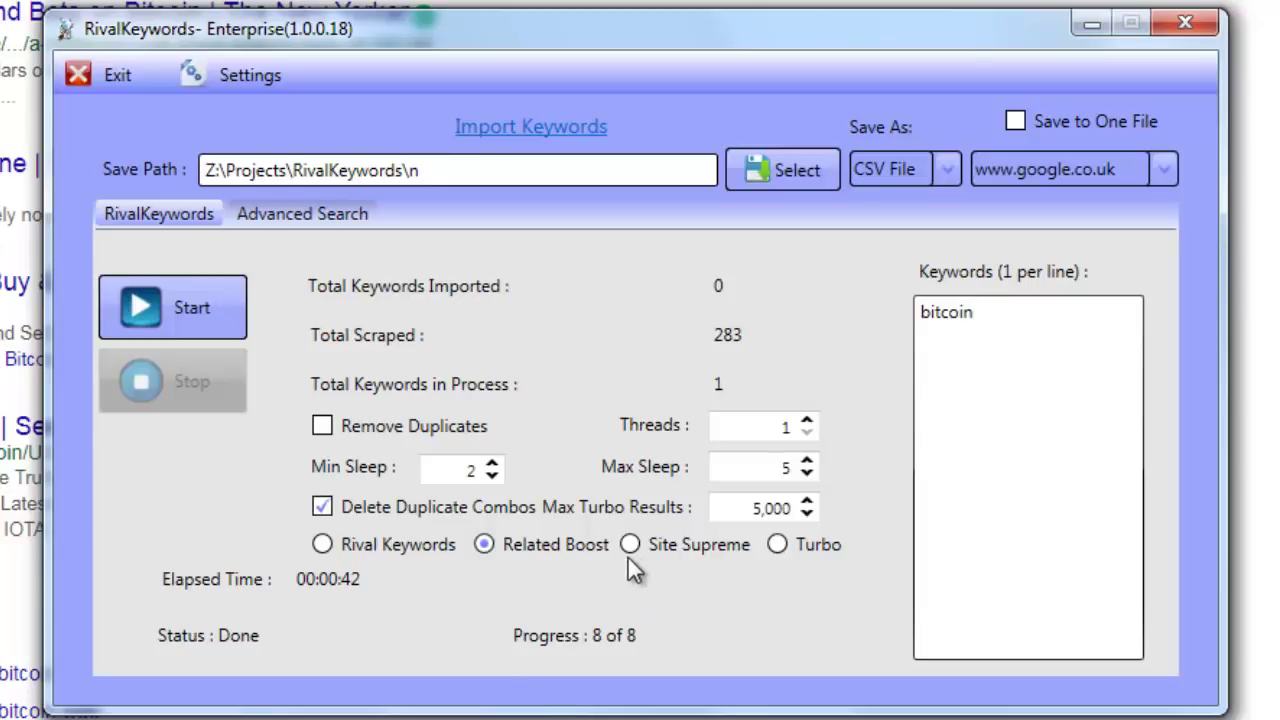
{"action": "left_click", "coordinate": [828, 548]}
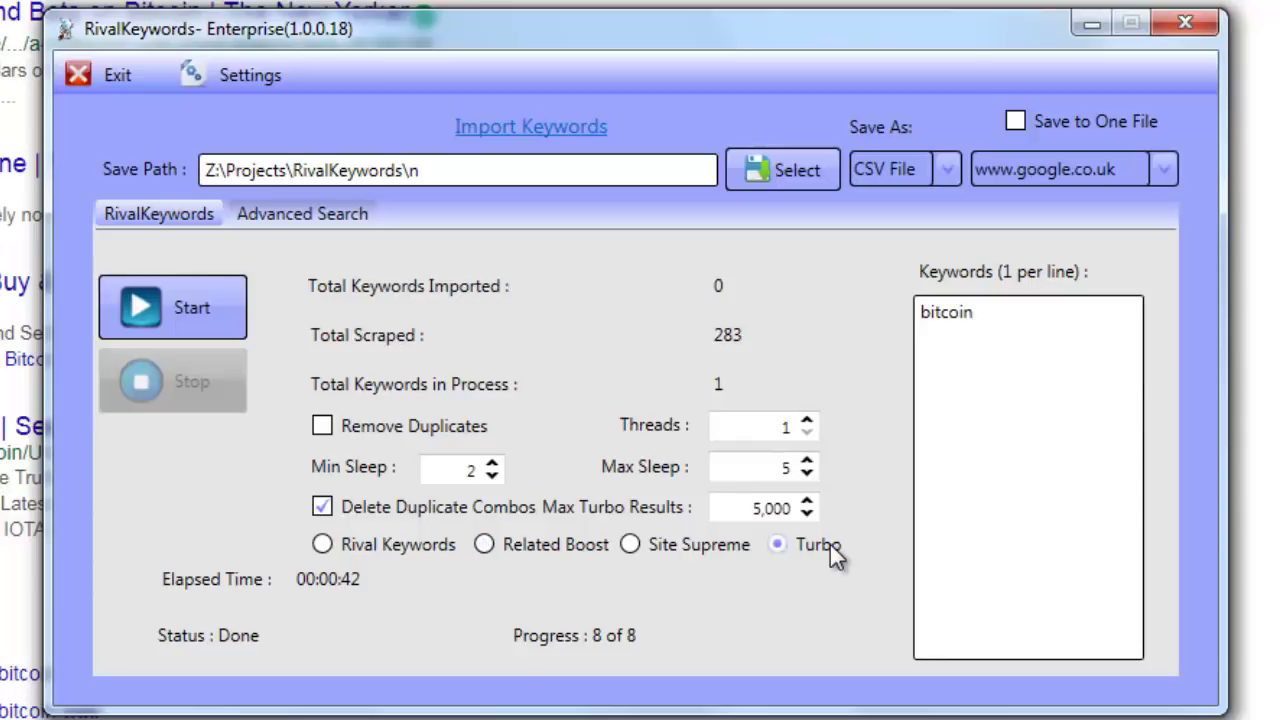
{"action": "left_click", "coordinate": [807, 514]}
{"action": "type", "text": "50000"}
{"action": "left_click", "coordinate": [770, 467]}
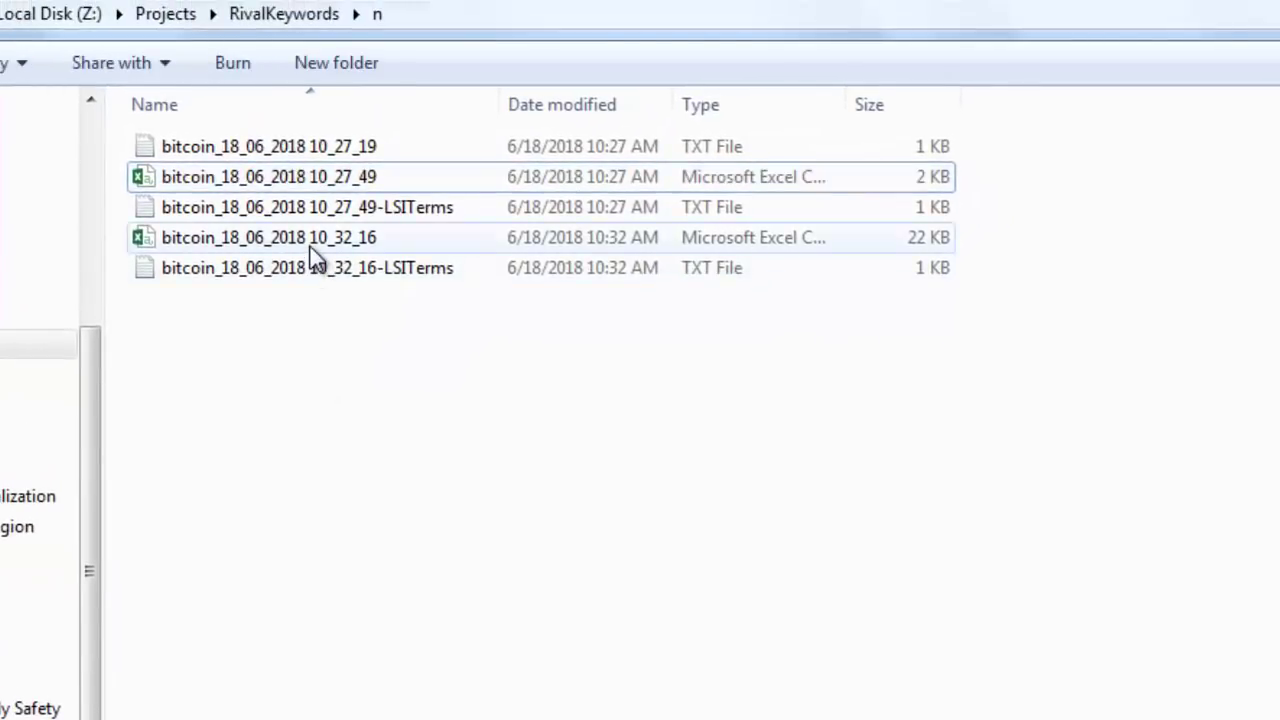
Open the CSV file bitcoin_18_06_2018 10_32_16 from the n folder and widen its KEYWORDS and Title columns.
{"action": "left_click", "coordinate": [314, 242]}
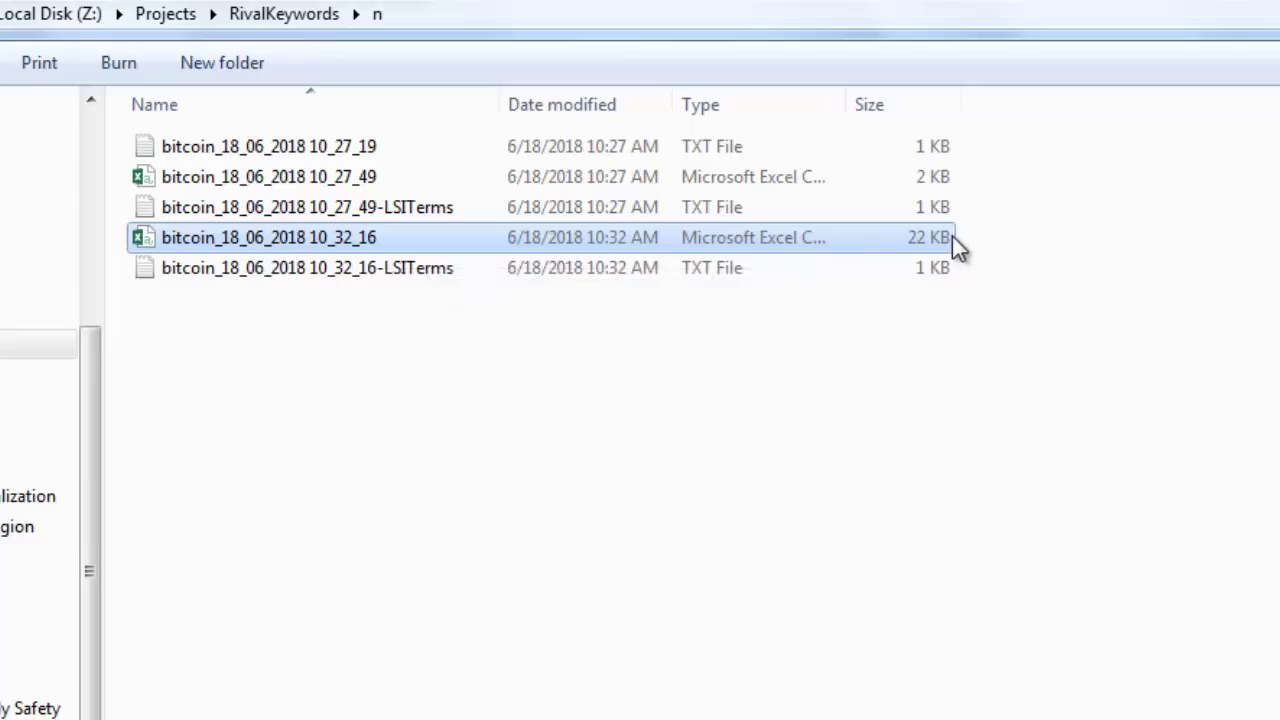
{"action": "double_click", "coordinate": [297, 250]}
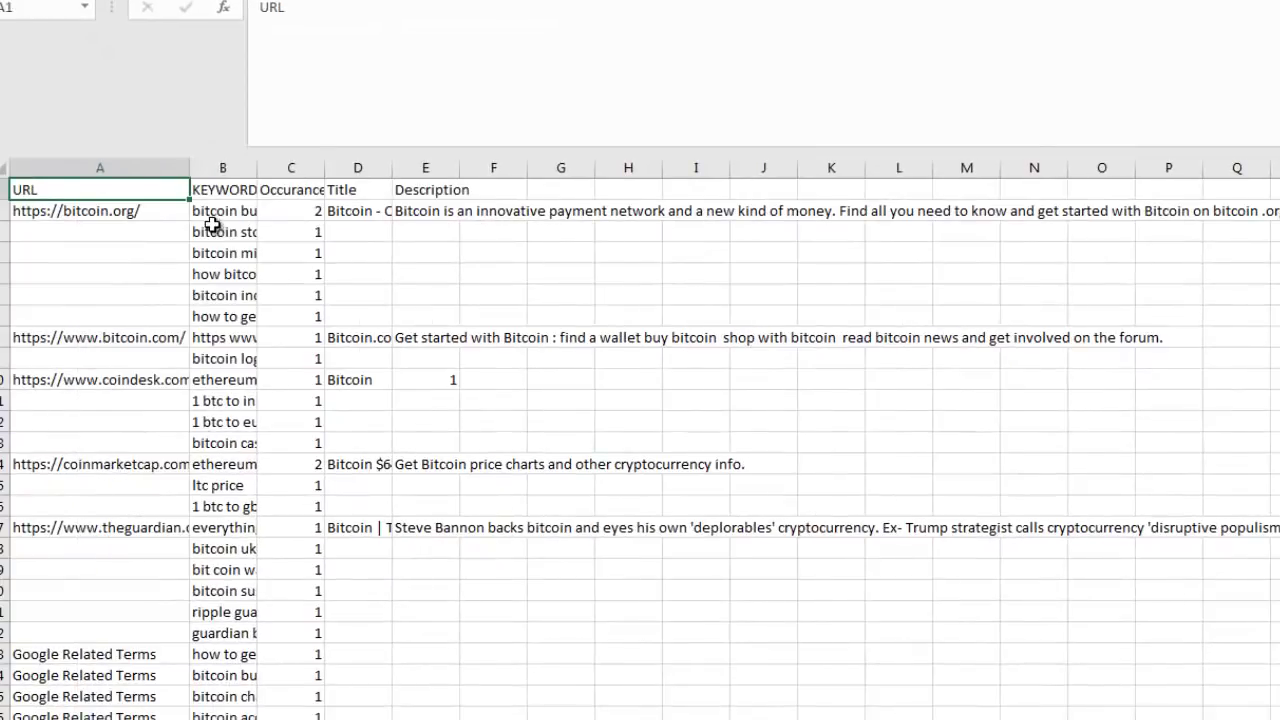
{"action": "left_click_drag", "start_coordinate": [253, 168], "coordinate": [381, 165]}
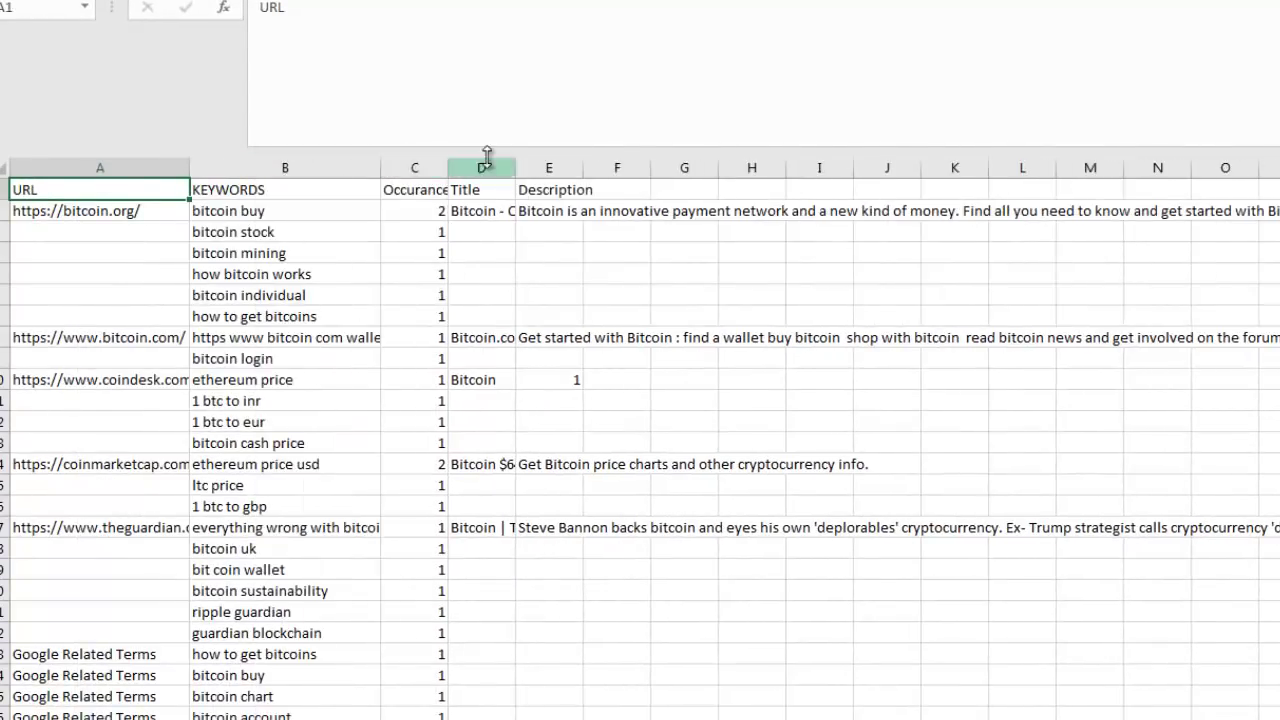
{"action": "left_click_drag", "start_coordinate": [515, 165], "coordinate": [775, 167]}
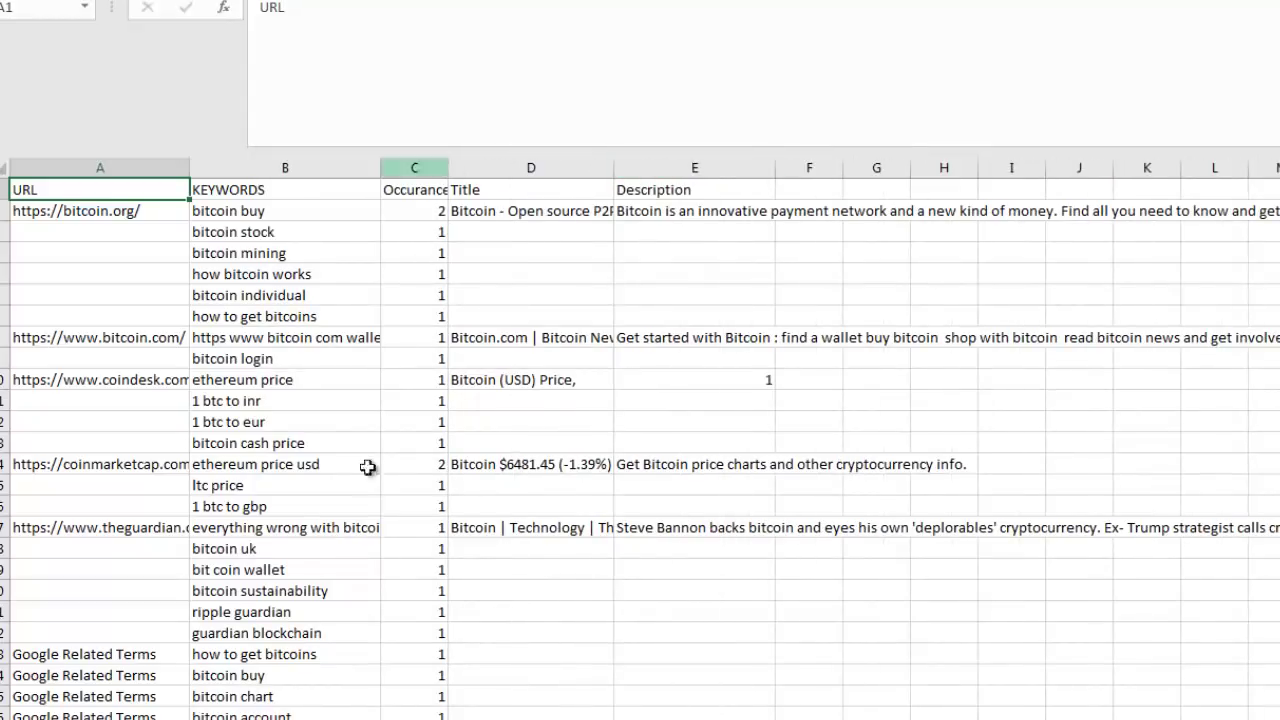
Look through the keywords, occurrence counts, titles and descriptions scraped for each URL in the sheet.
{"action": "scroll", "coordinate": [379, 616], "scroll_direction": "down", "scroll_amount": 1}
{"action": "scroll", "coordinate": [379, 616], "scroll_direction": "down", "scroll_amount": 20}
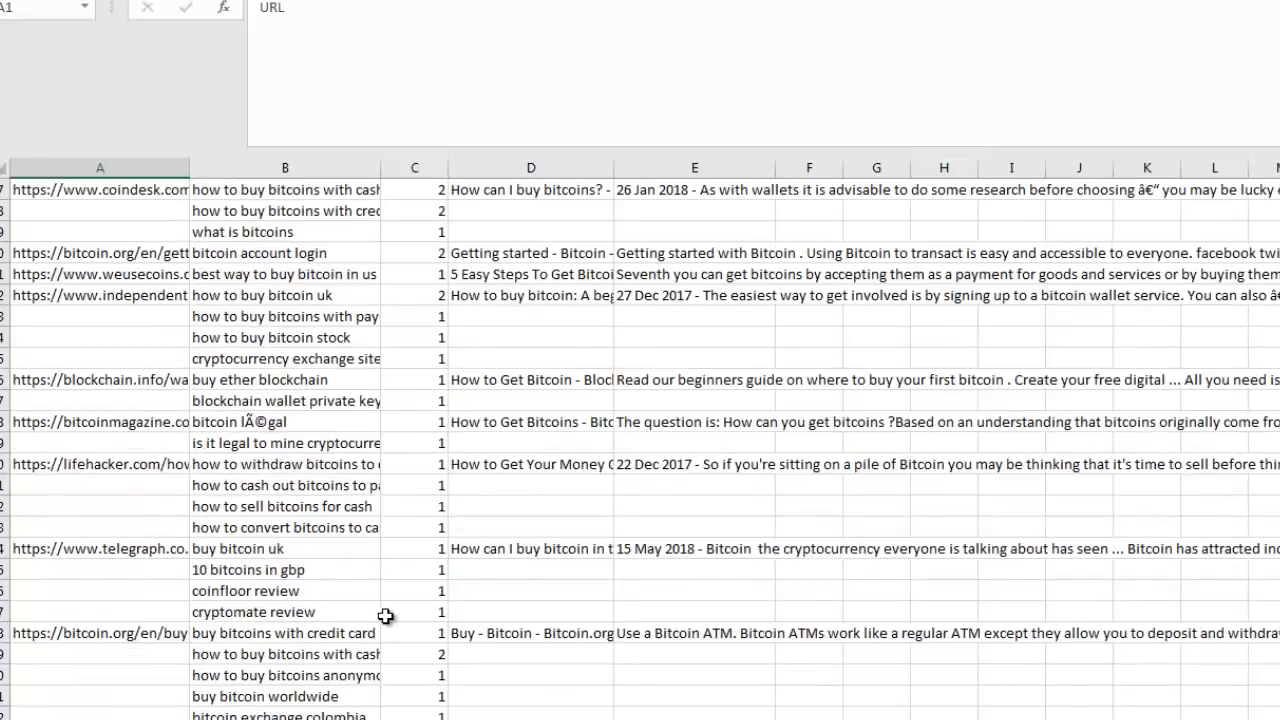
{"action": "scroll", "coordinate": [405, 615], "scroll_direction": "down", "scroll_amount": 10}
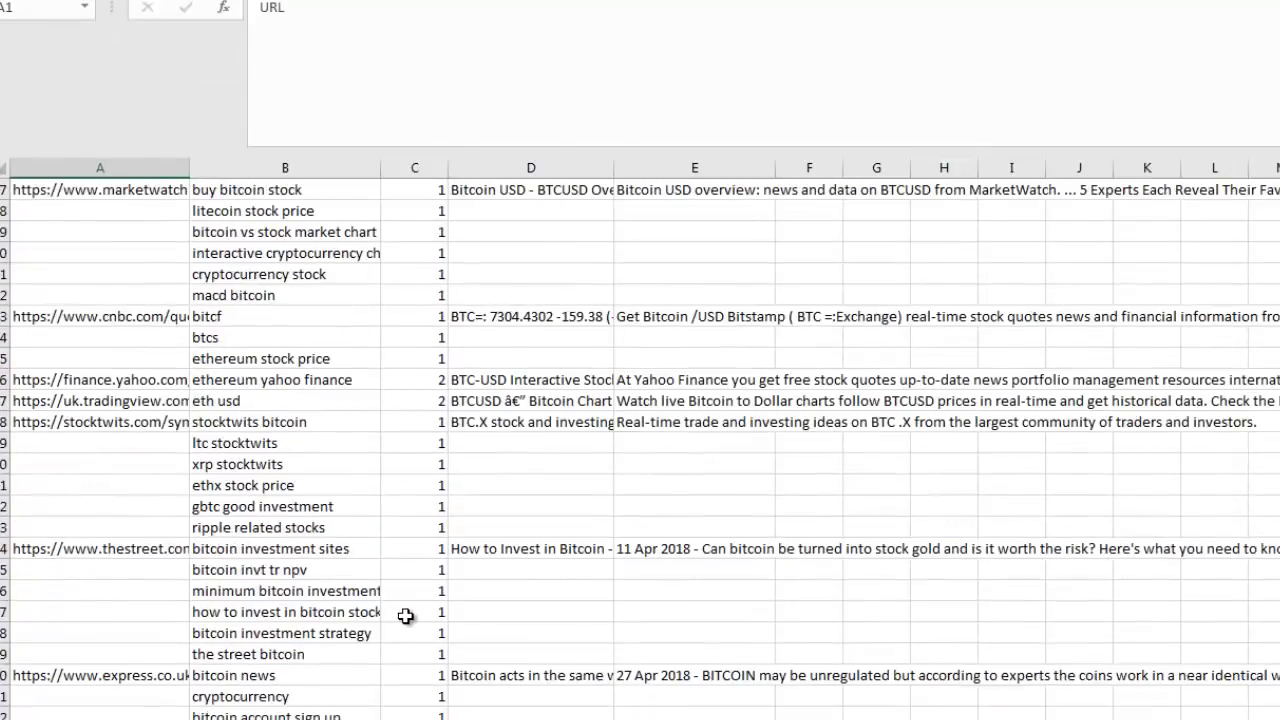
{"action": "scroll", "coordinate": [405, 615], "scroll_direction": "down", "scroll_amount": 15}
{"action": "scroll", "coordinate": [405, 615], "scroll_direction": "up", "scroll_amount": 8}
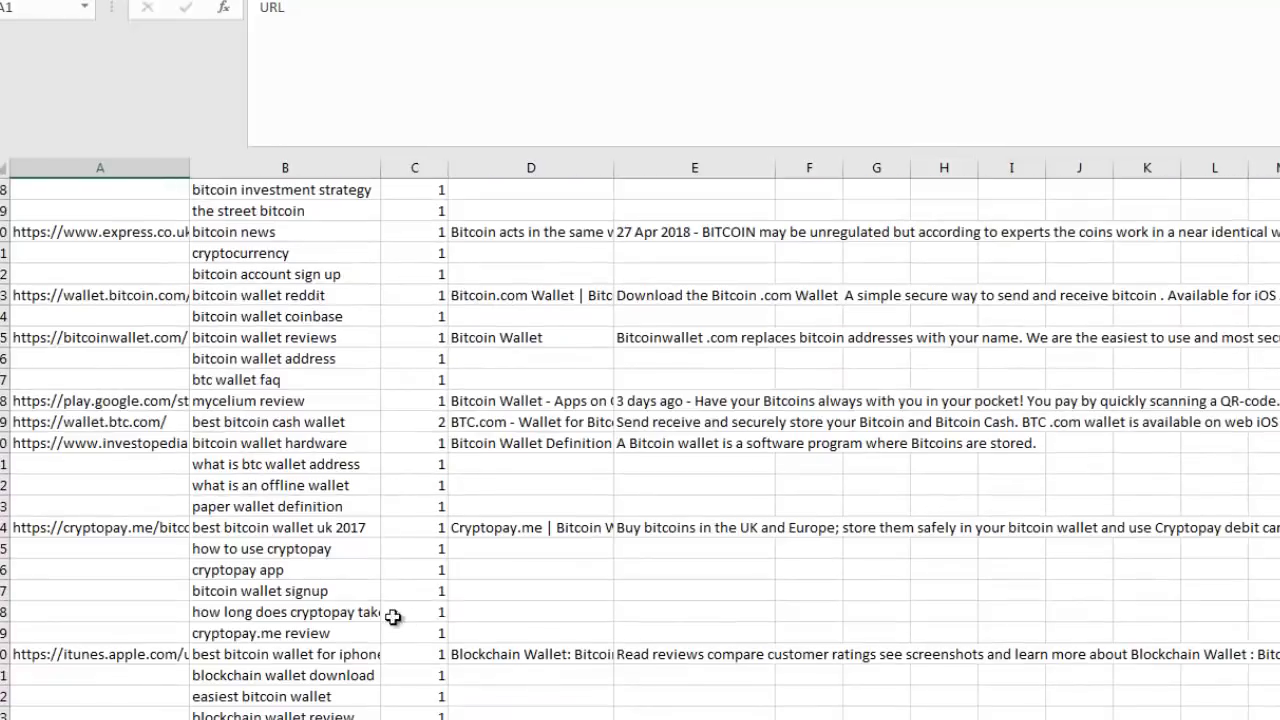
{"action": "scroll", "coordinate": [97, 646], "scroll_direction": "up", "scroll_amount": 7}
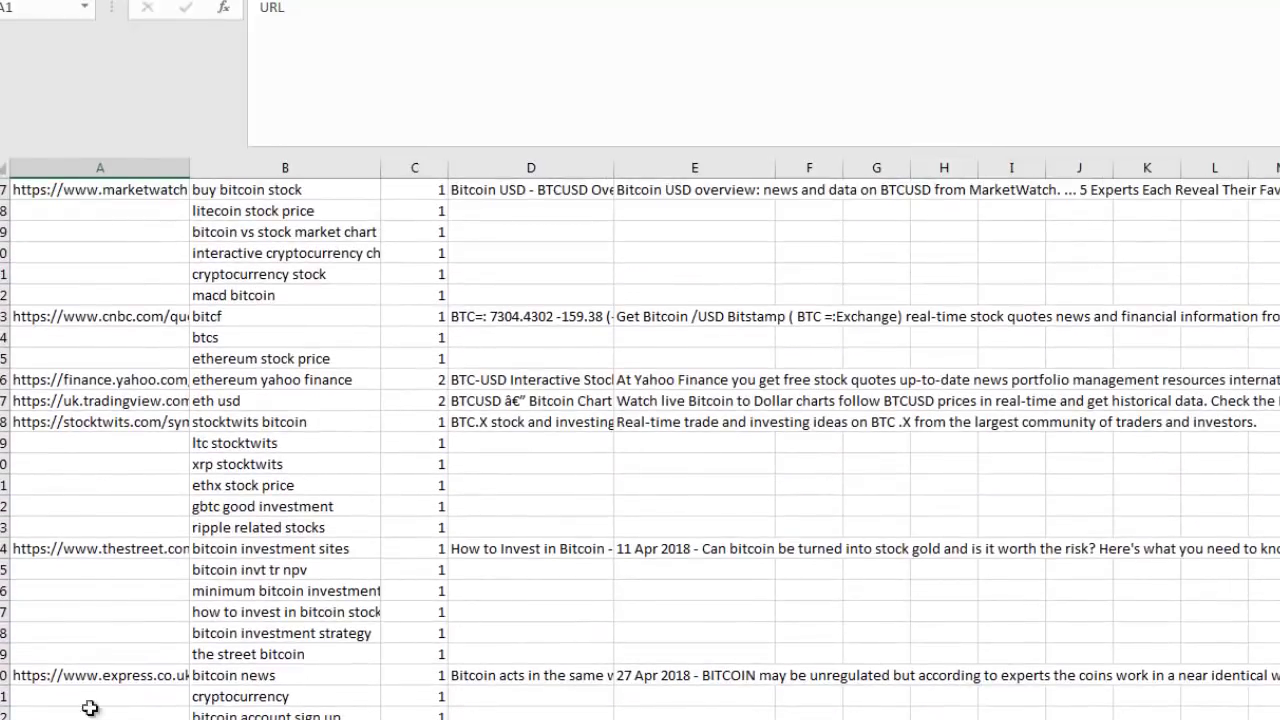
{"action": "scroll", "coordinate": [110, 687], "scroll_direction": "down", "scroll_amount": 6}
Examine which keywords belong to the wallet.btc.com, play.google.com and bitcoinwallet.com URLs, and return to the start of the sheet.
{"action": "left_click", "coordinate": [121, 488]}
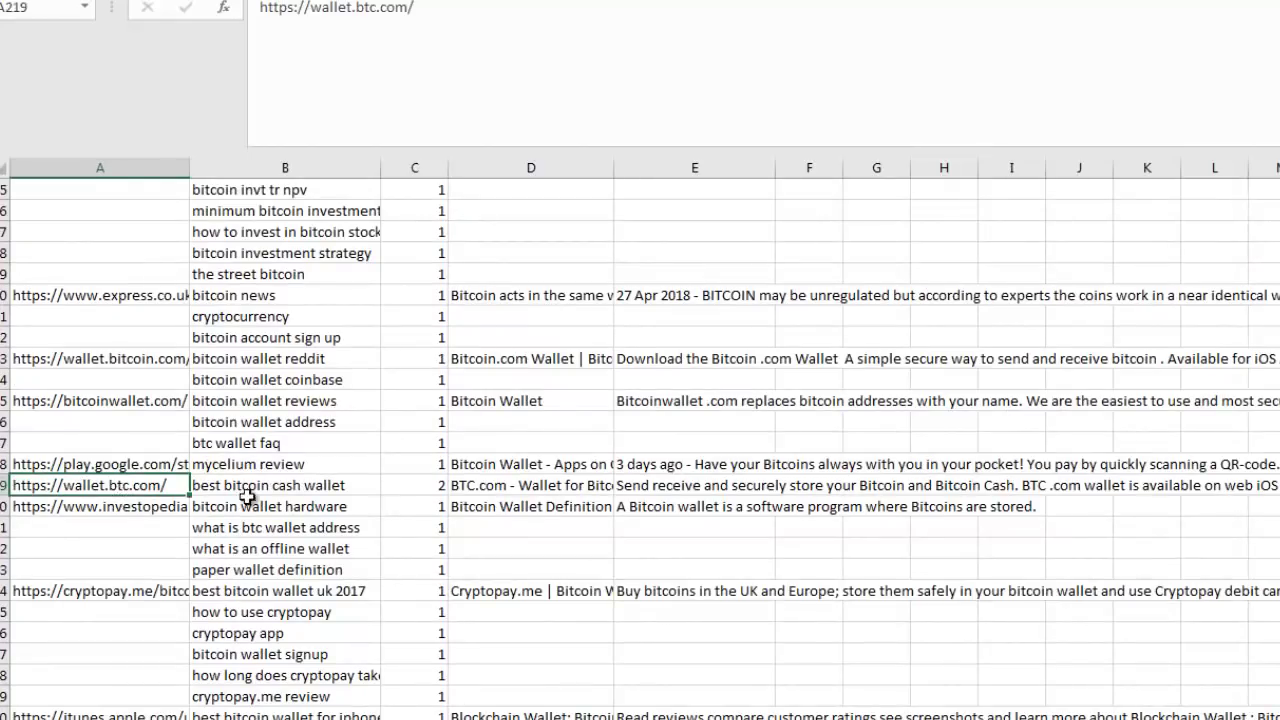
{"action": "left_click", "coordinate": [248, 502]}
{"action": "left_click", "coordinate": [247, 484]}
{"action": "left_click", "coordinate": [161, 461]}
{"action": "left_click", "coordinate": [292, 462]}
{"action": "left_click_drag", "start_coordinate": [226, 402], "coordinate": [226, 440]}
{"action": "scroll", "coordinate": [247, 600], "scroll_direction": "up", "scroll_amount": 3}
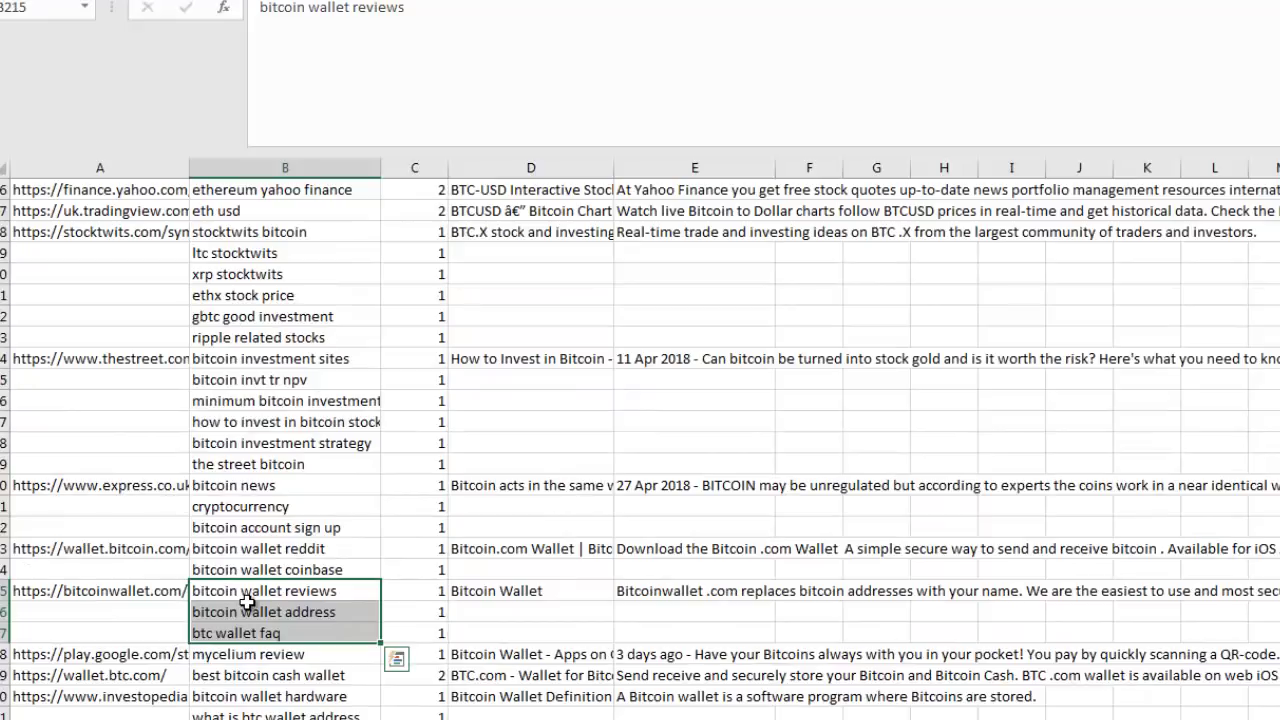
{"action": "scroll", "coordinate": [247, 600], "scroll_direction": "up", "scroll_amount": 12}
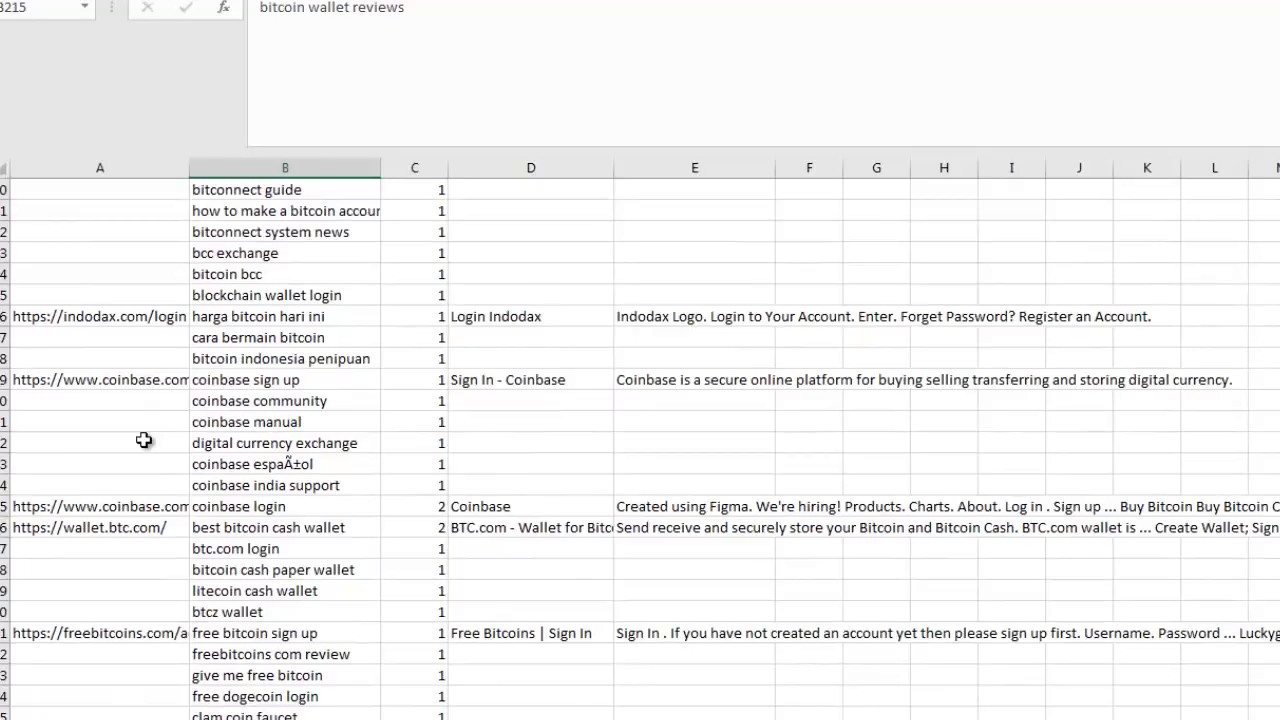
{"action": "scroll", "coordinate": [144, 440], "scroll_direction": "up", "scroll_amount": 5}
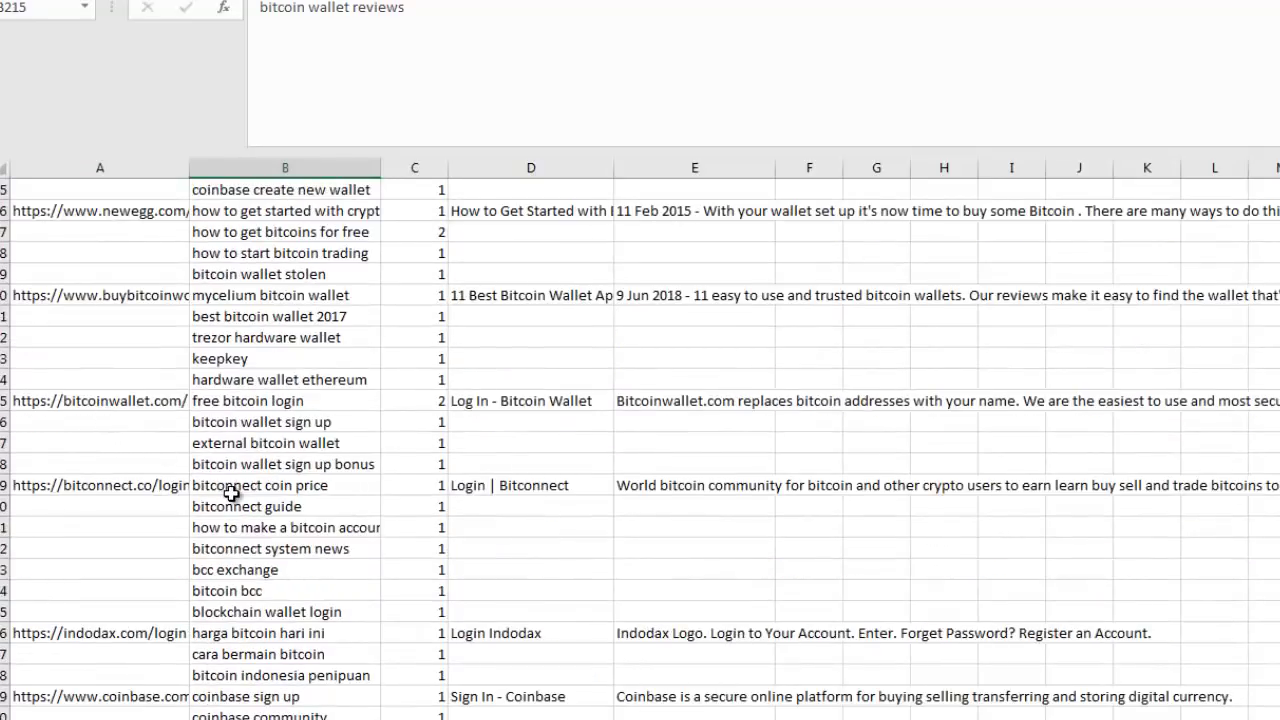
{"action": "scroll", "coordinate": [230, 492], "scroll_direction": "up", "scroll_amount": 5}
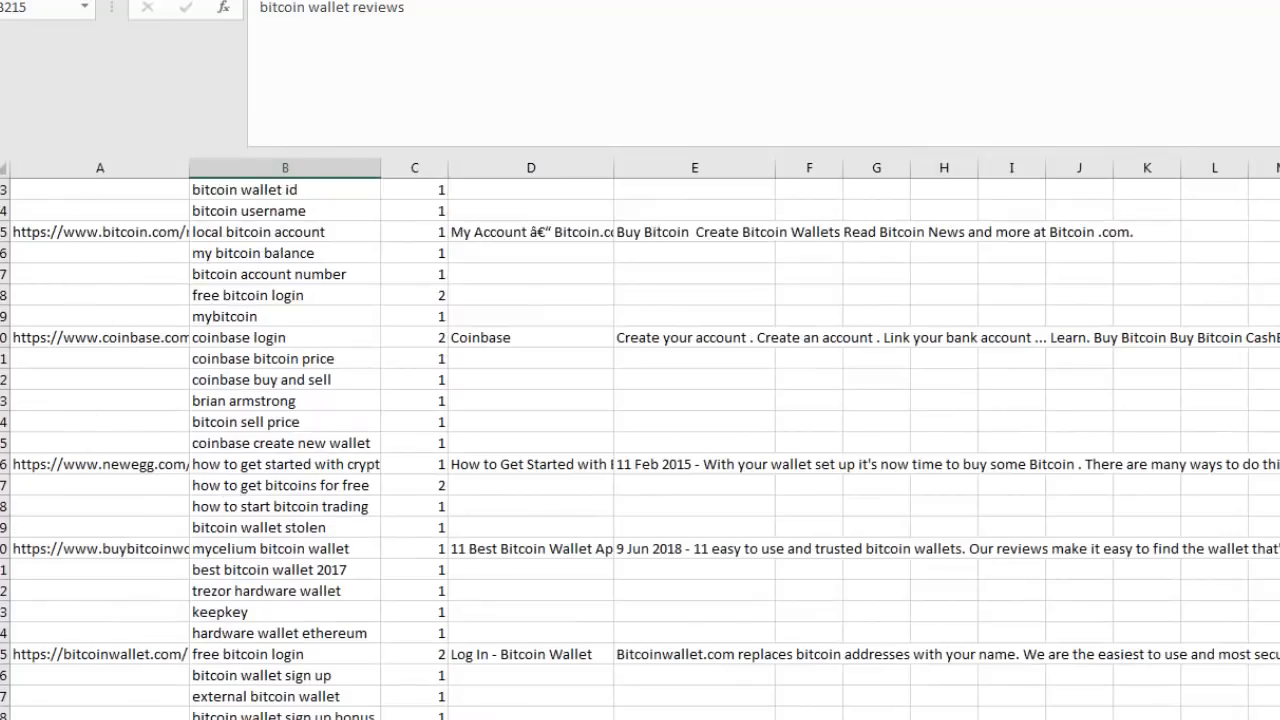
{"action": "scroll", "coordinate": [175, 680], "scroll_direction": "up", "scroll_amount": 10}
{"action": "scroll", "coordinate": [182, 700], "scroll_direction": "up", "scroll_amount": 20}
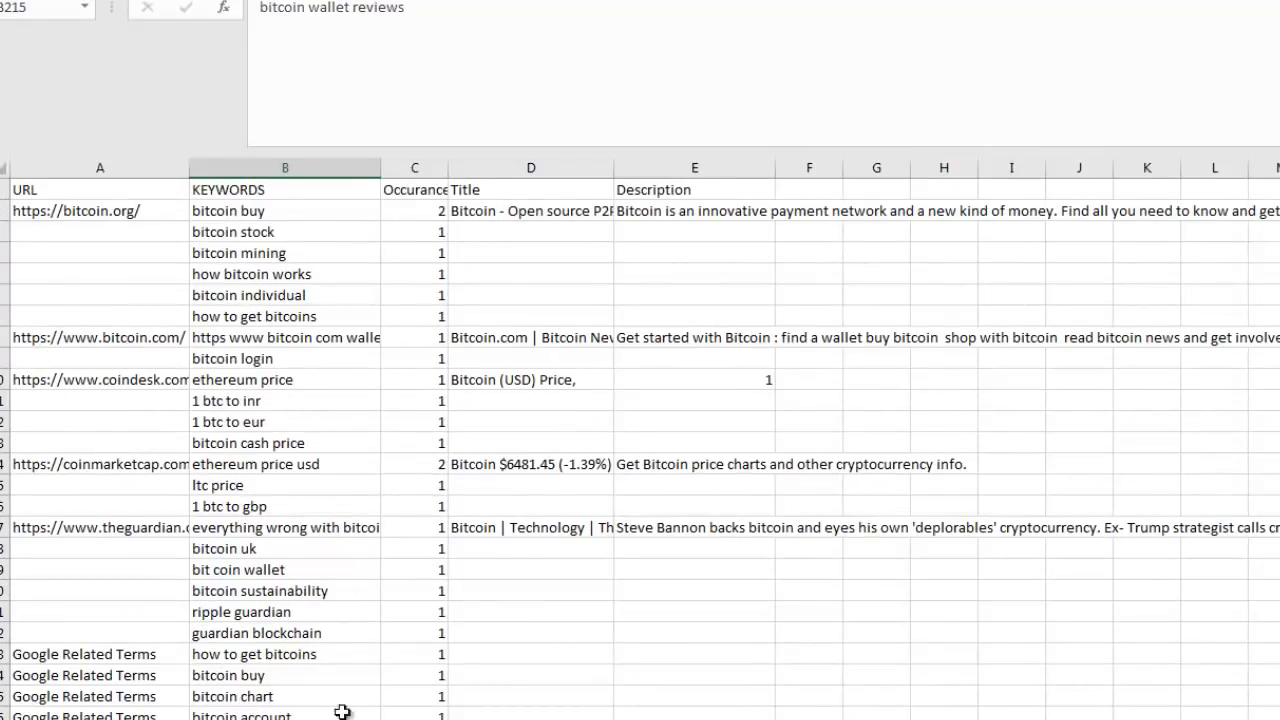
Sort the sheet by the Occurance column from largest to smallest, expanding the selection to the adjacent data.
{"action": "left_click", "coordinate": [434, 161]}
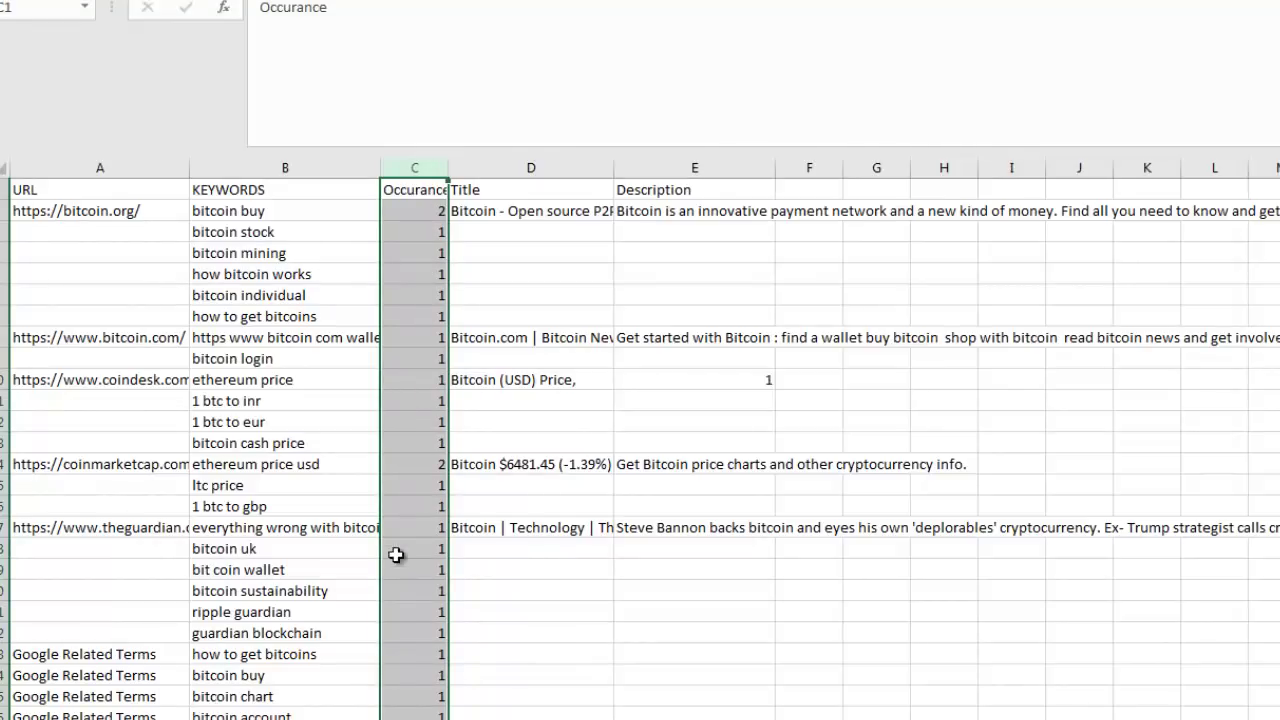
{"action": "key", "text": "alt+Tab"}
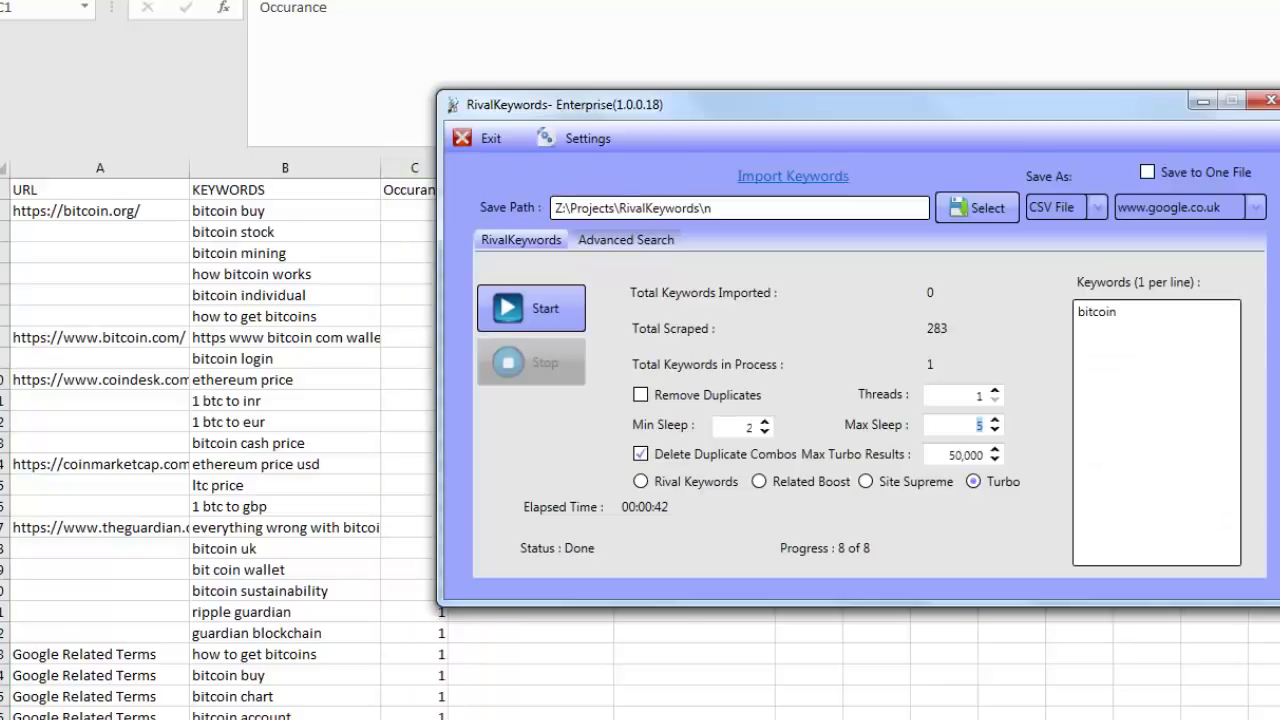
{"action": "key", "text": "alt+Tab"}
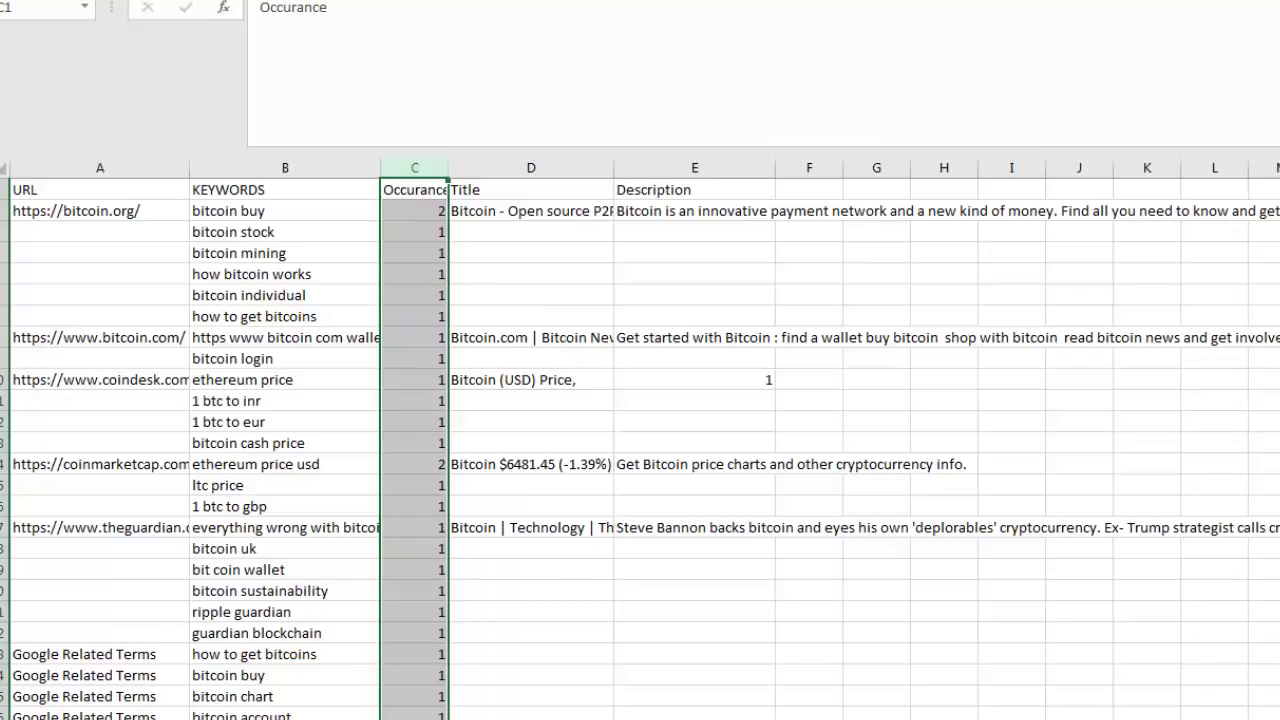
{"action": "left_click", "coordinate": [1053, 306]}
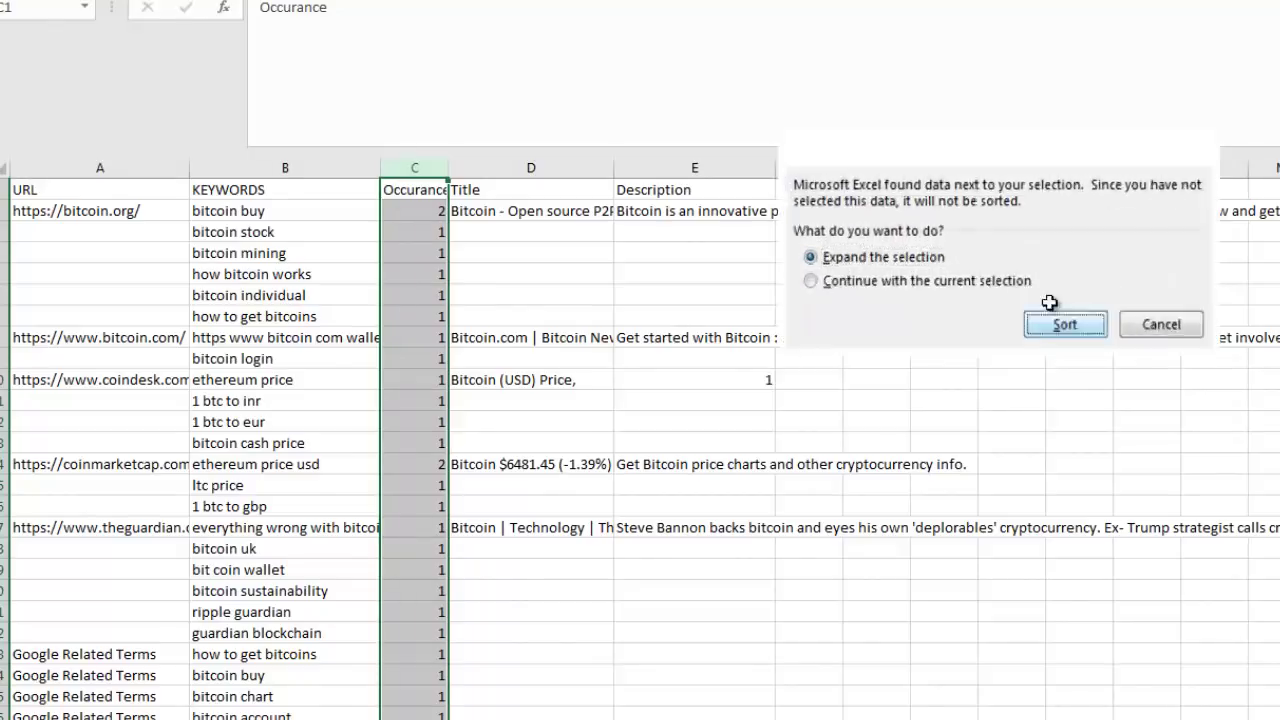
{"action": "left_click", "coordinate": [295, 374]}
Compare the keywords with the highest Occurance values against those with an Occurance of 1 further down.
{"action": "left_click_drag", "start_coordinate": [286, 212], "coordinate": [318, 370]}
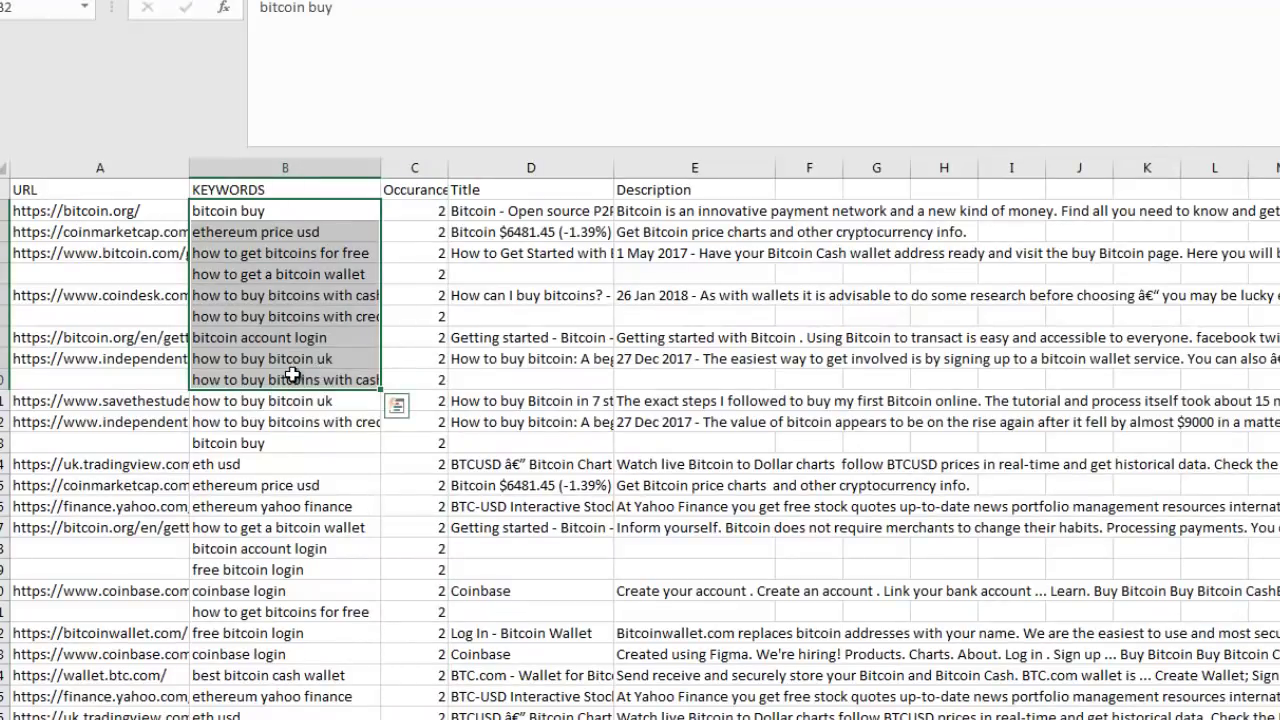
{"action": "left_click", "coordinate": [518, 290]}
{"action": "scroll", "coordinate": [332, 499], "scroll_direction": "down", "scroll_amount": 16}
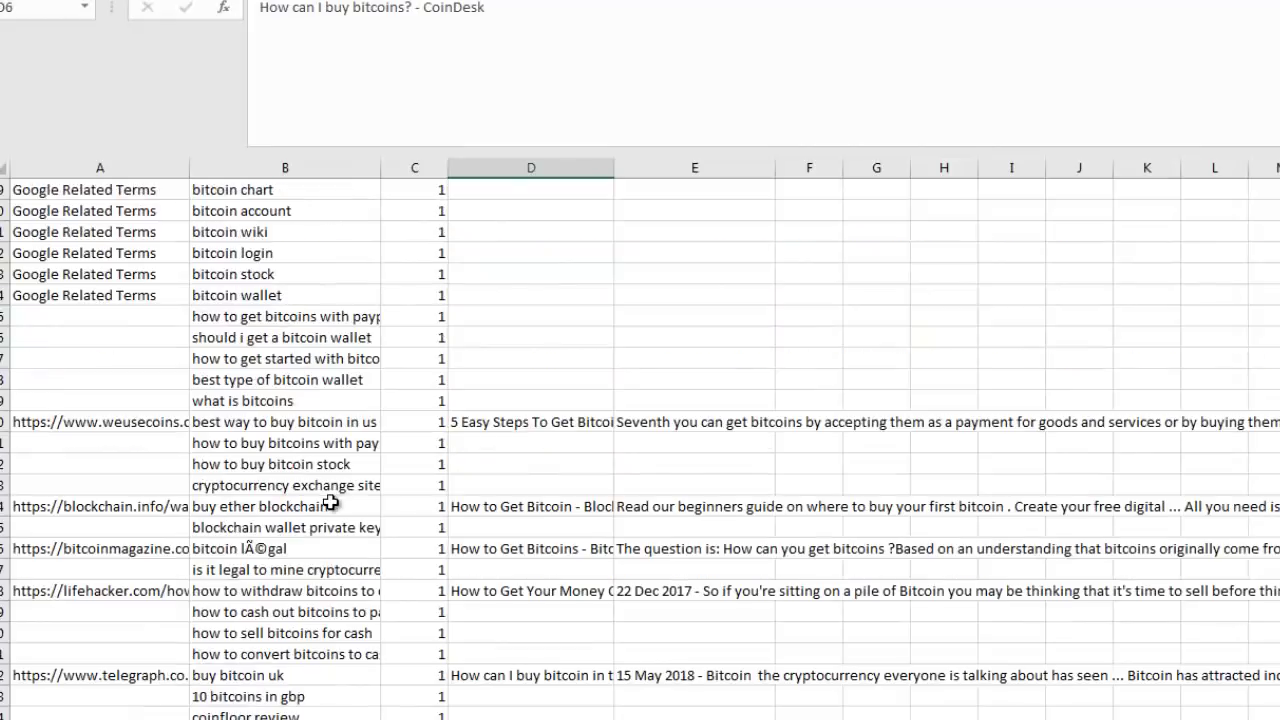
{"action": "left_click", "coordinate": [348, 364]}
{"action": "left_click_drag", "start_coordinate": [362, 631], "coordinate": [430, 719]}
{"action": "scroll", "coordinate": [454, 689], "scroll_direction": "up", "scroll_amount": 18}
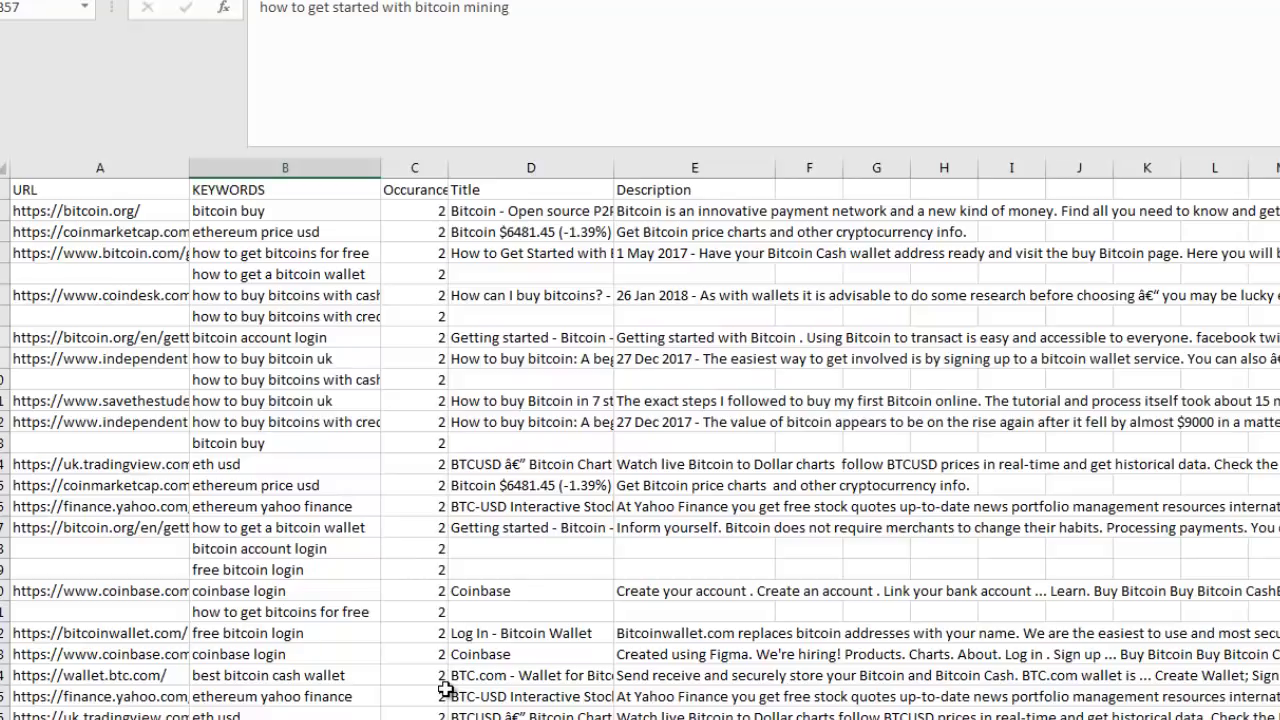
Review the whole block of keywords with an Occurance of 2, and read the Title and Description cells of the first rows.
{"action": "left_click", "coordinate": [411, 675]}
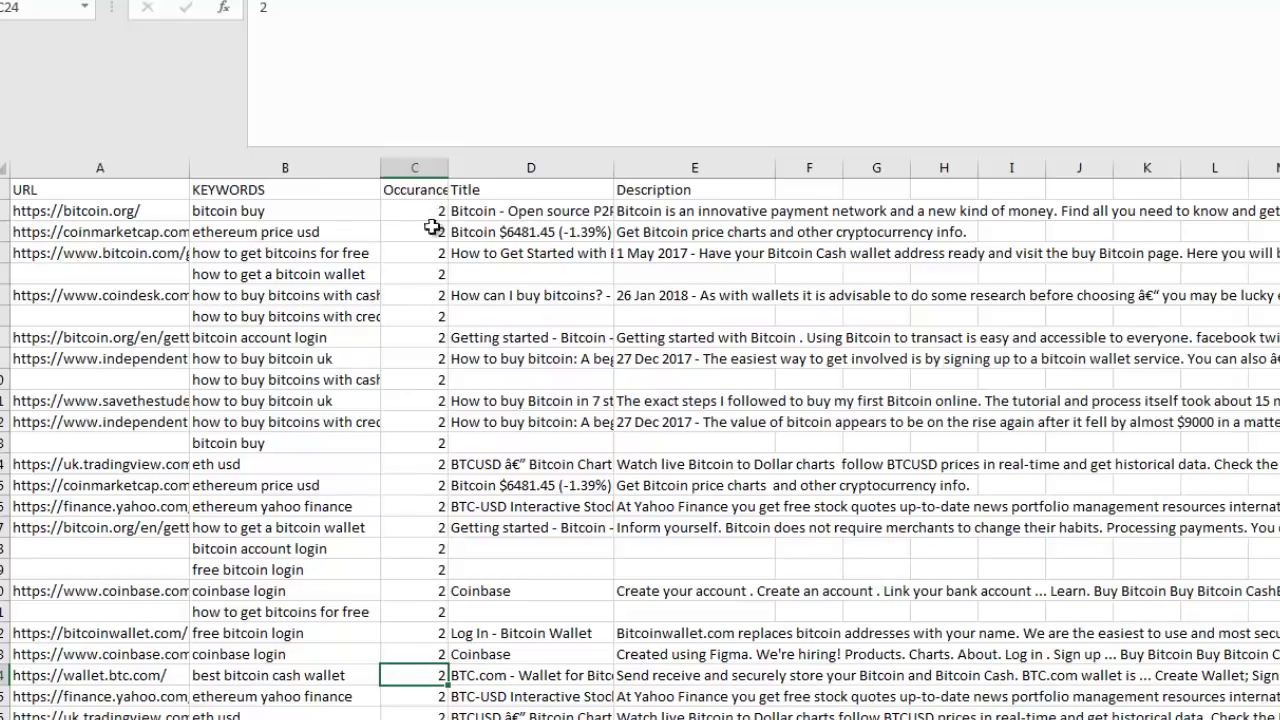
{"action": "left_click_drag", "start_coordinate": [288, 211], "coordinate": [325, 659]}
{"action": "left_click_drag", "start_coordinate": [300, 719], "coordinate": [306, 631]}
{"action": "left_click", "coordinate": [306, 631]}
{"action": "scroll", "coordinate": [321, 645], "scroll_direction": "up", "scroll_amount": 5}
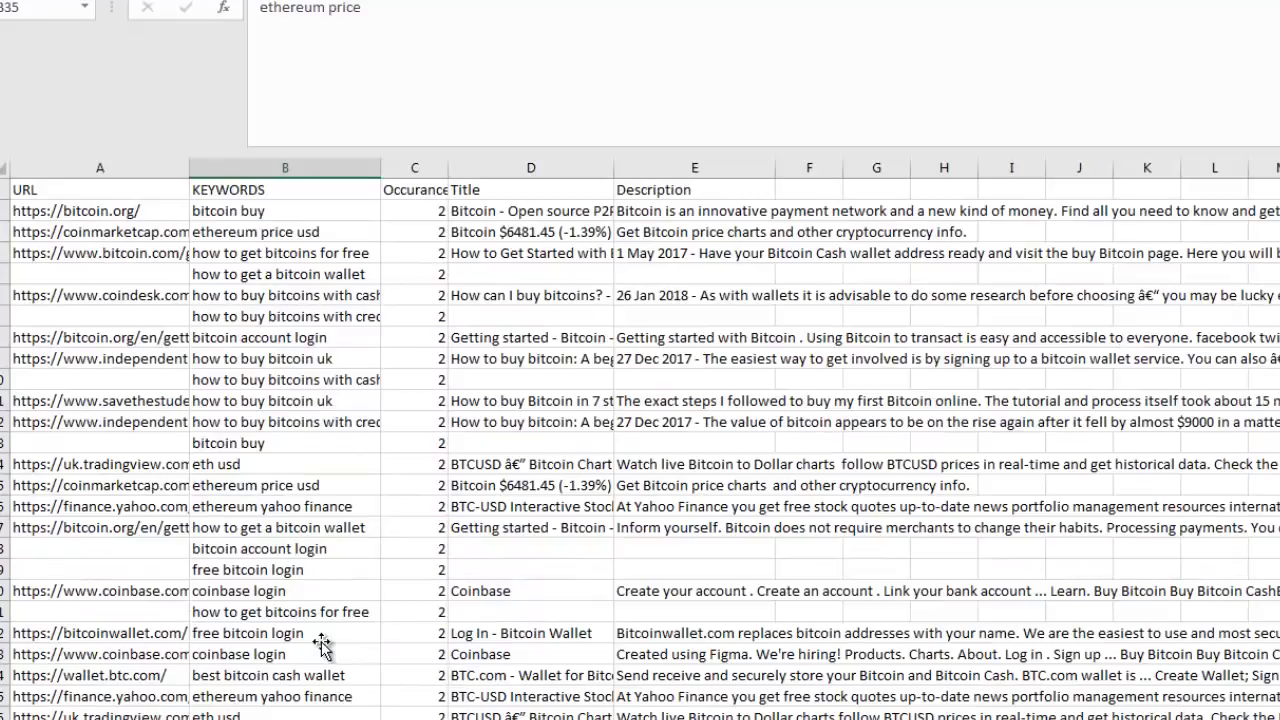
{"action": "left_click", "coordinate": [319, 636]}
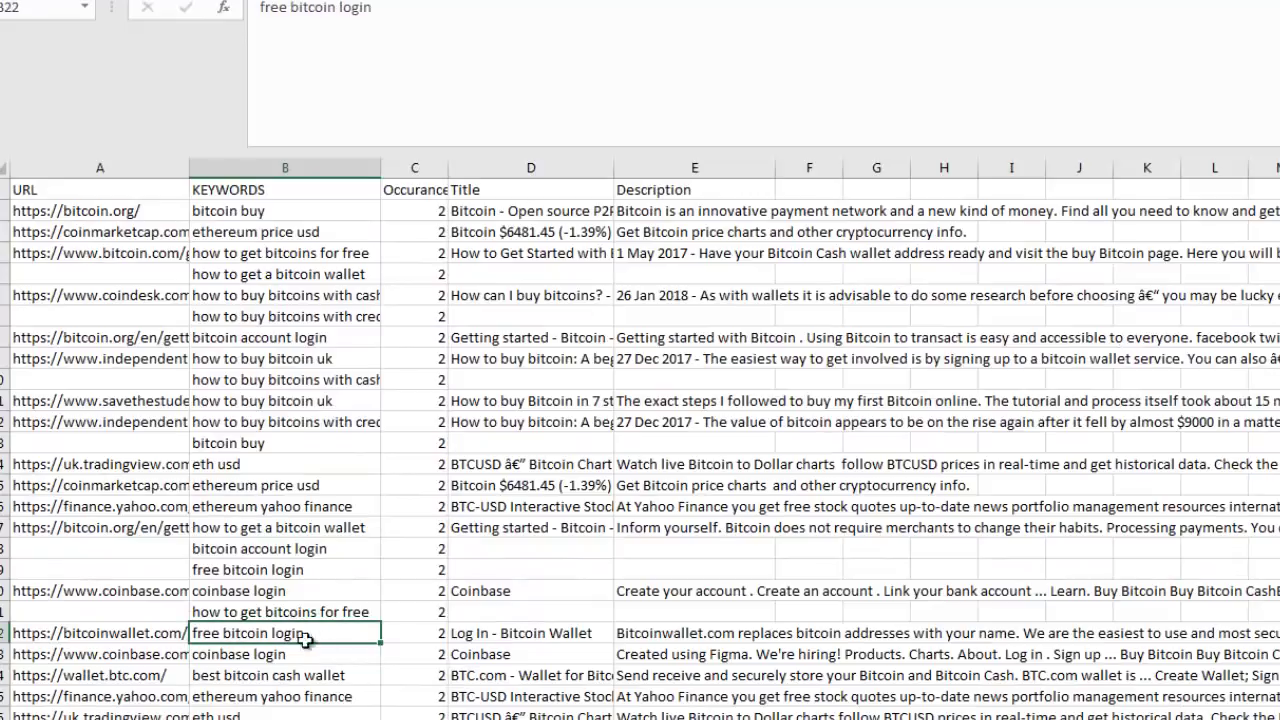
{"action": "left_click", "coordinate": [551, 231]}
{"action": "left_click", "coordinate": [675, 210]}
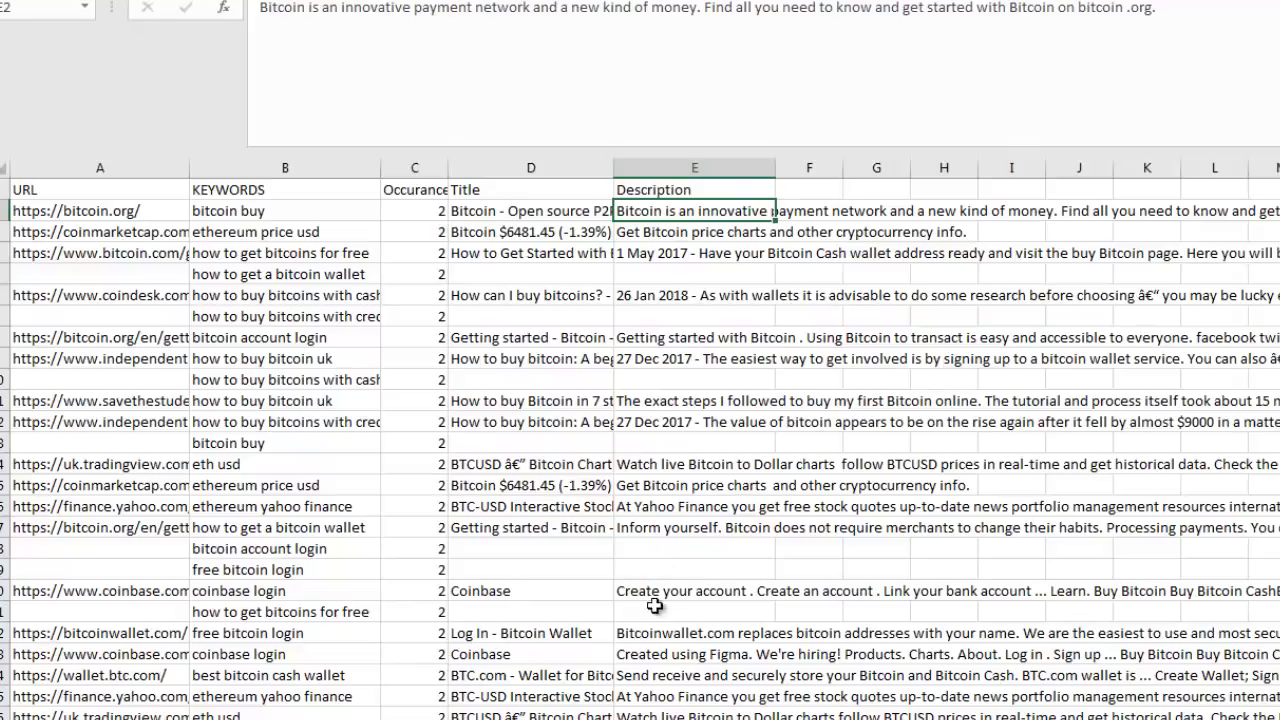
Close the bitcoin_18_06_2018 10_32_16 CSV file without saving the changes.
{"action": "key", "text": "alt+F4"}
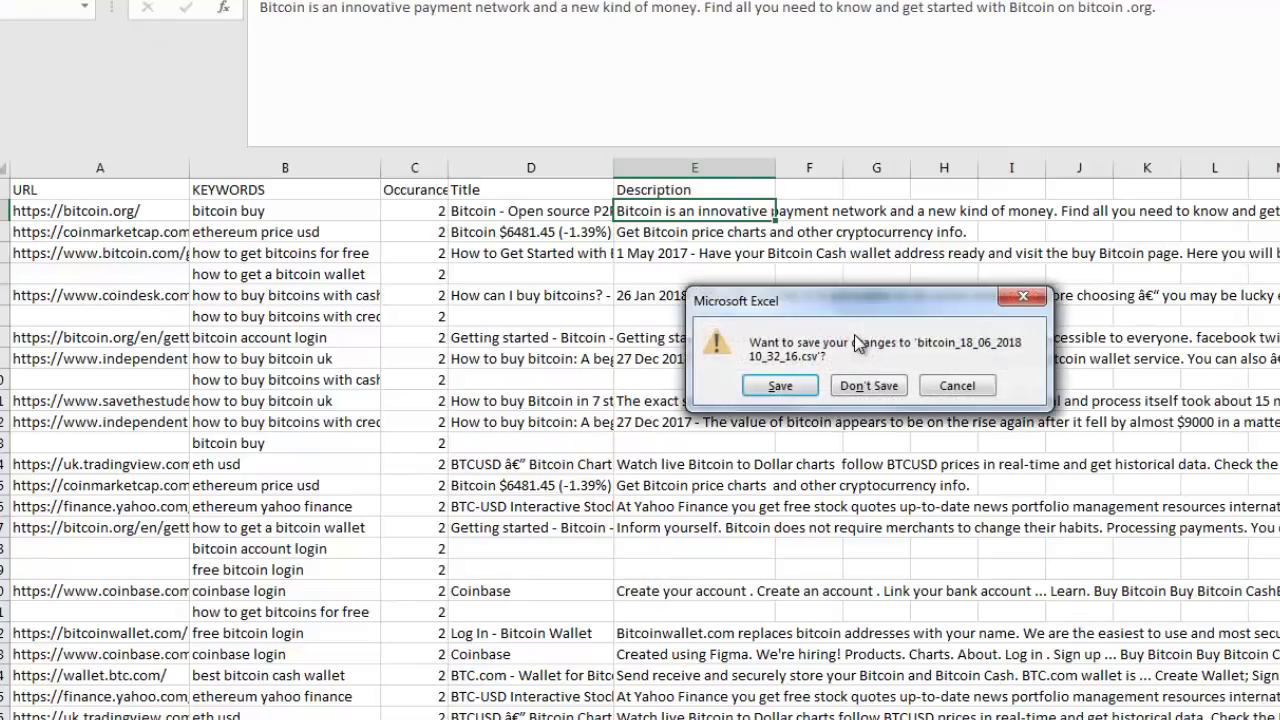
{"action": "left_click", "coordinate": [880, 386]}
{"action": "key", "text": "alt+F4"}
Switch to RivalKeywords, change the scraping mode to Site Supreme, and return to the n folder.
{"action": "left_click", "coordinate": [717, 530]}
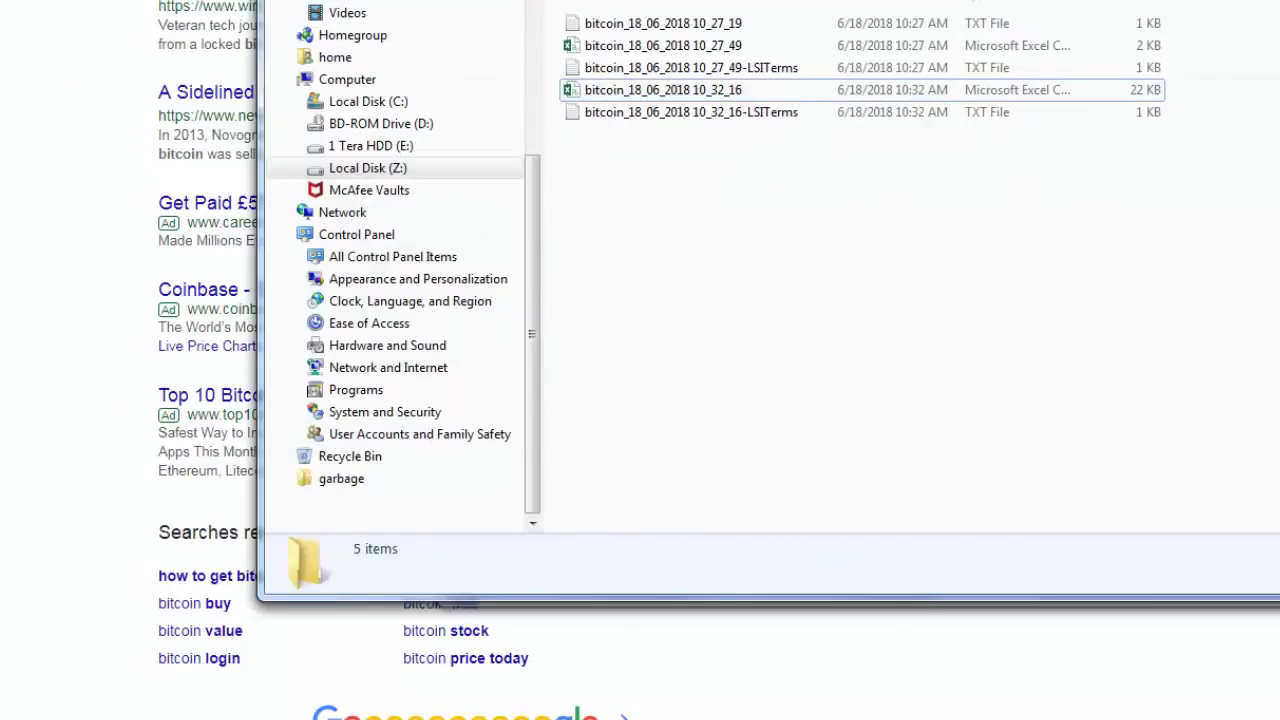
{"action": "key", "text": "alt+Tab"}
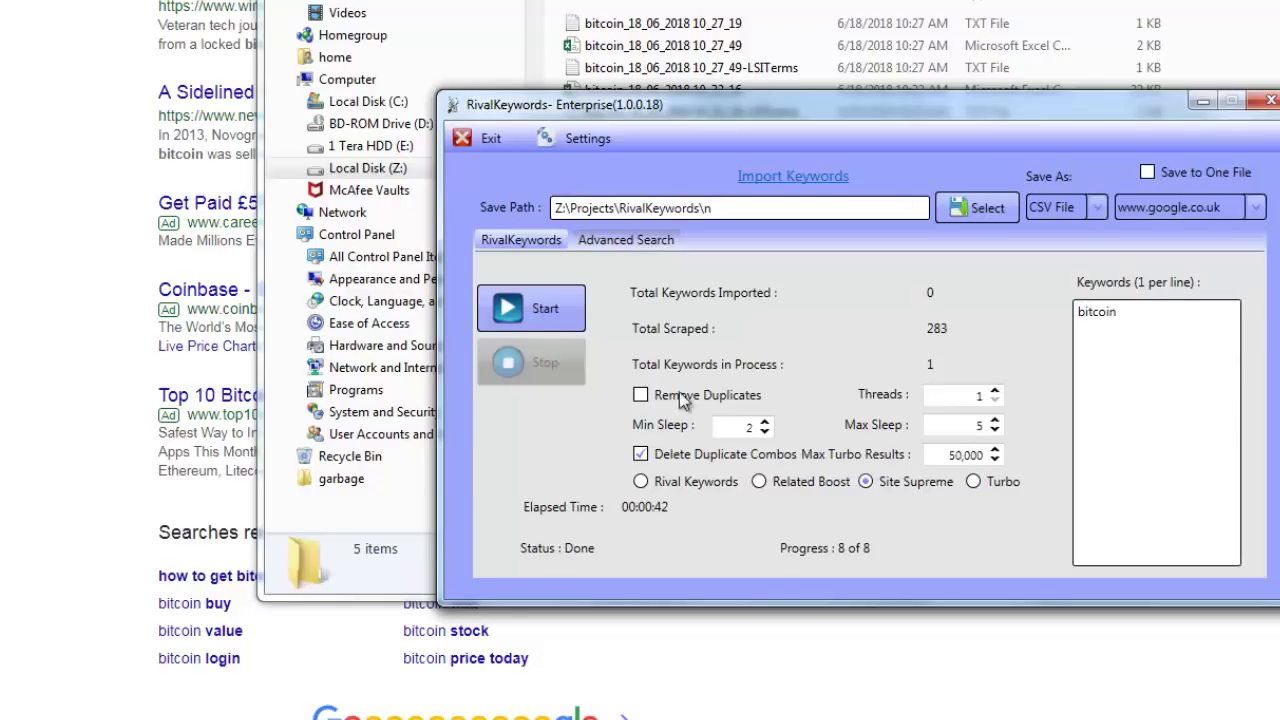
{"action": "key", "text": "alt+Tab"}
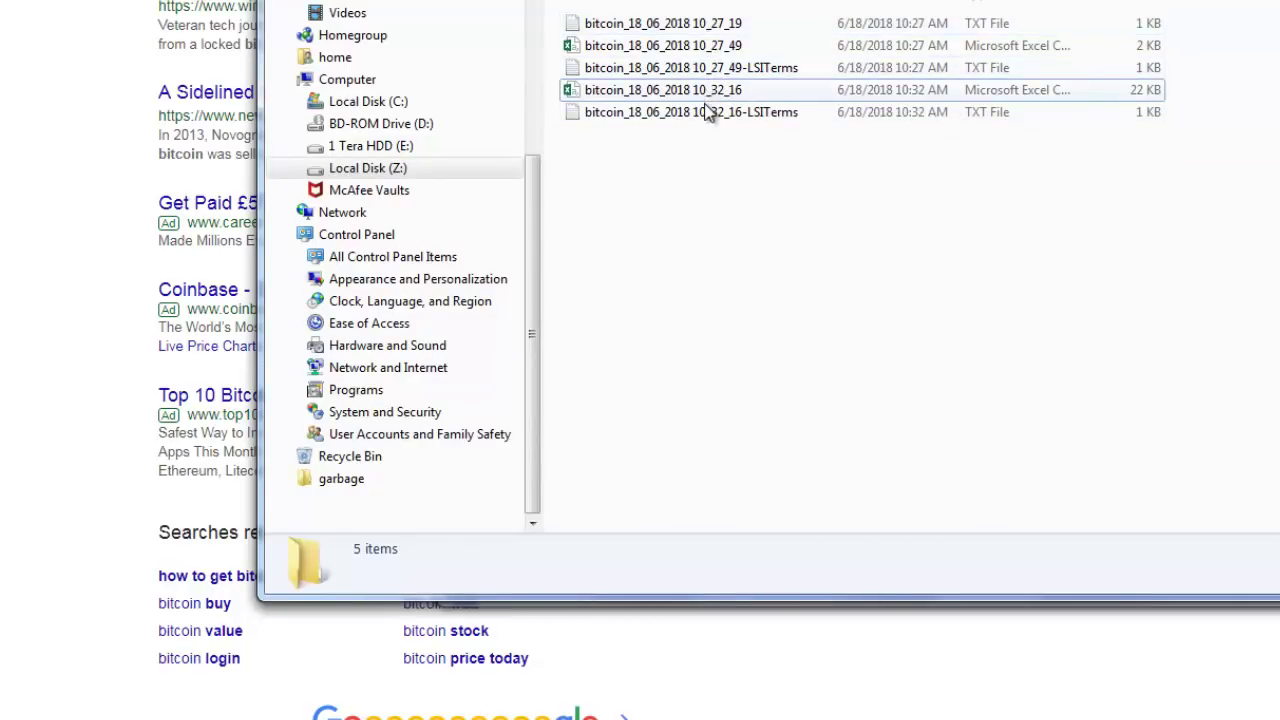
Open the text file bitcoin_18_06_2018 10_32_16-LSITerms, examine its list of terms, and return to the folder.
{"action": "double_click", "coordinate": [751, 115]}
{"action": "left_click", "coordinate": [300, 173]}
{"action": "scroll", "coordinate": [180, 43], "scroll_direction": "up", "scroll_amount": 2}
{"action": "left_click_drag", "start_coordinate": [28, 19], "coordinate": [183, 466]}
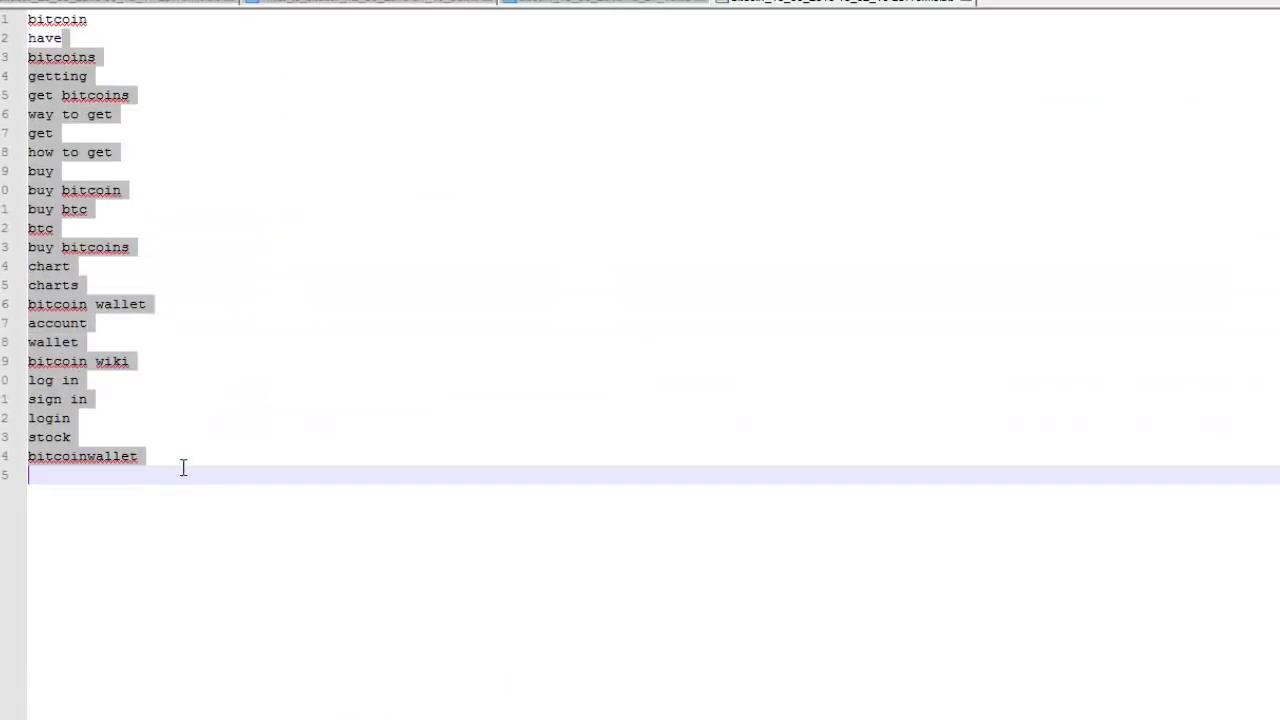
{"action": "left_click", "coordinate": [88, 44]}
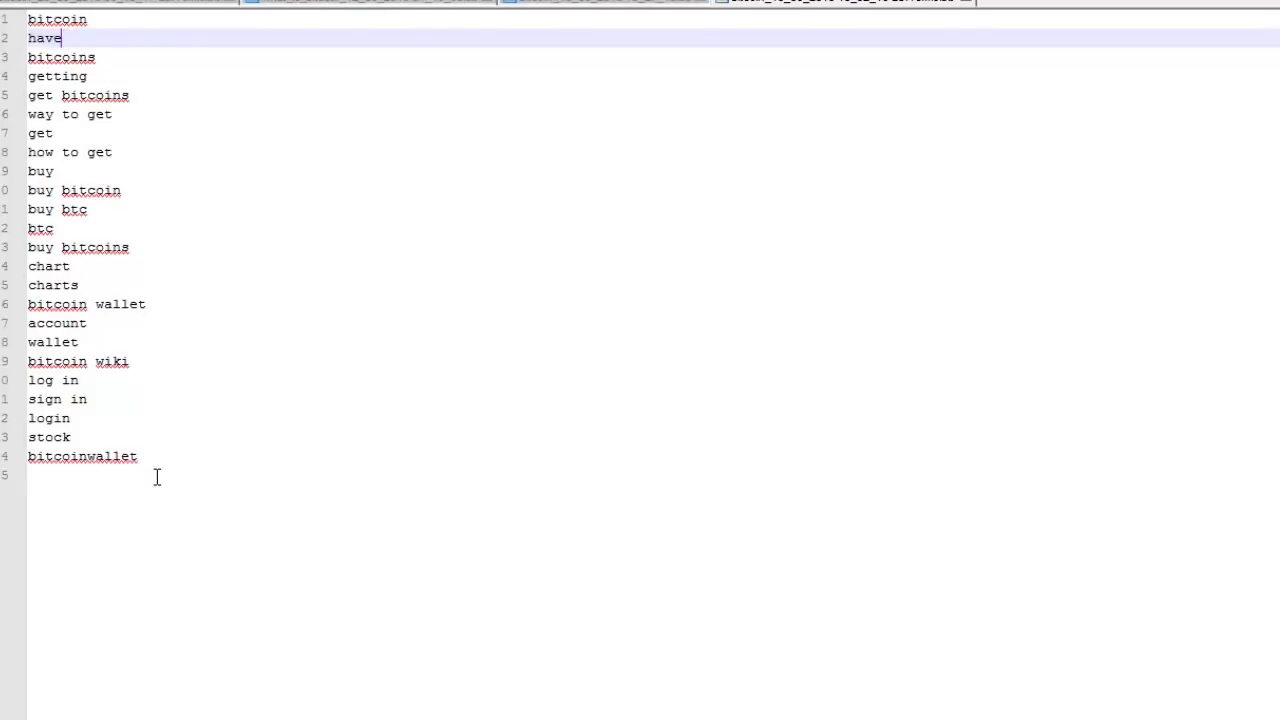
{"action": "left_click_drag", "start_coordinate": [157, 477], "coordinate": [114, 363]}
{"action": "left_click", "coordinate": [72, 418]}
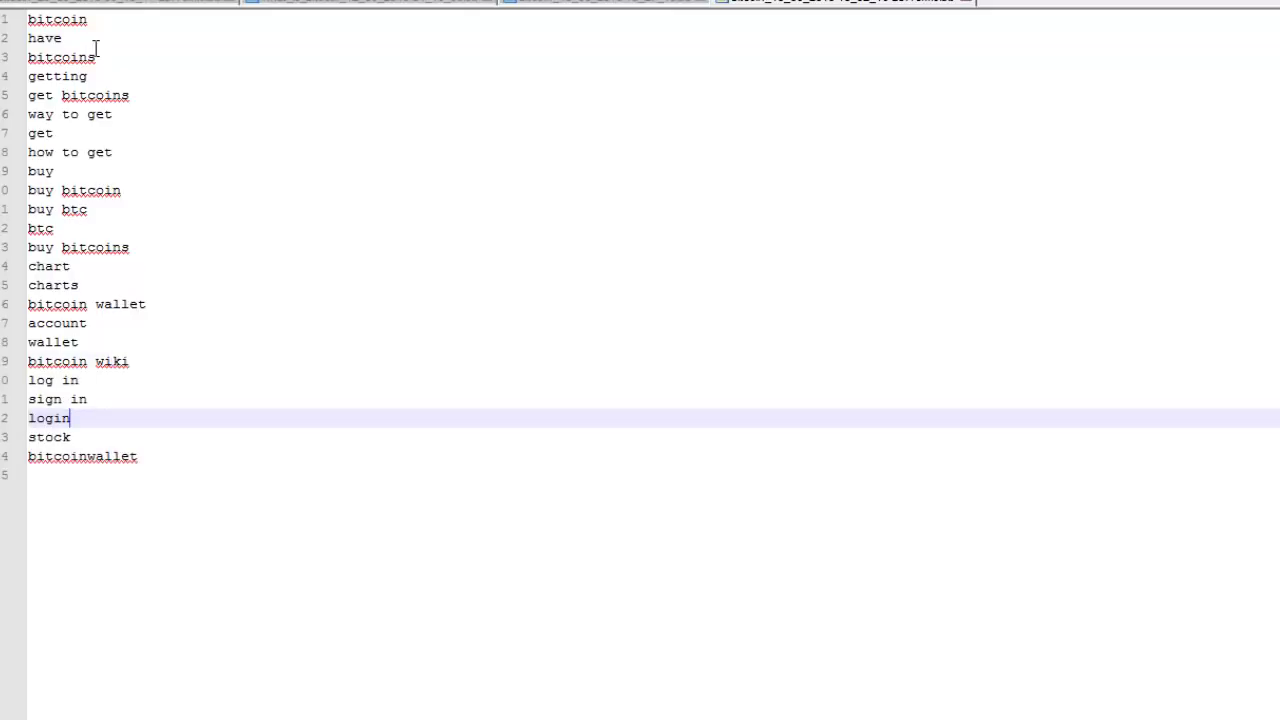
{"action": "left_click_drag", "start_coordinate": [97, 50], "coordinate": [163, 351]}
{"action": "left_click", "coordinate": [520, 516]}
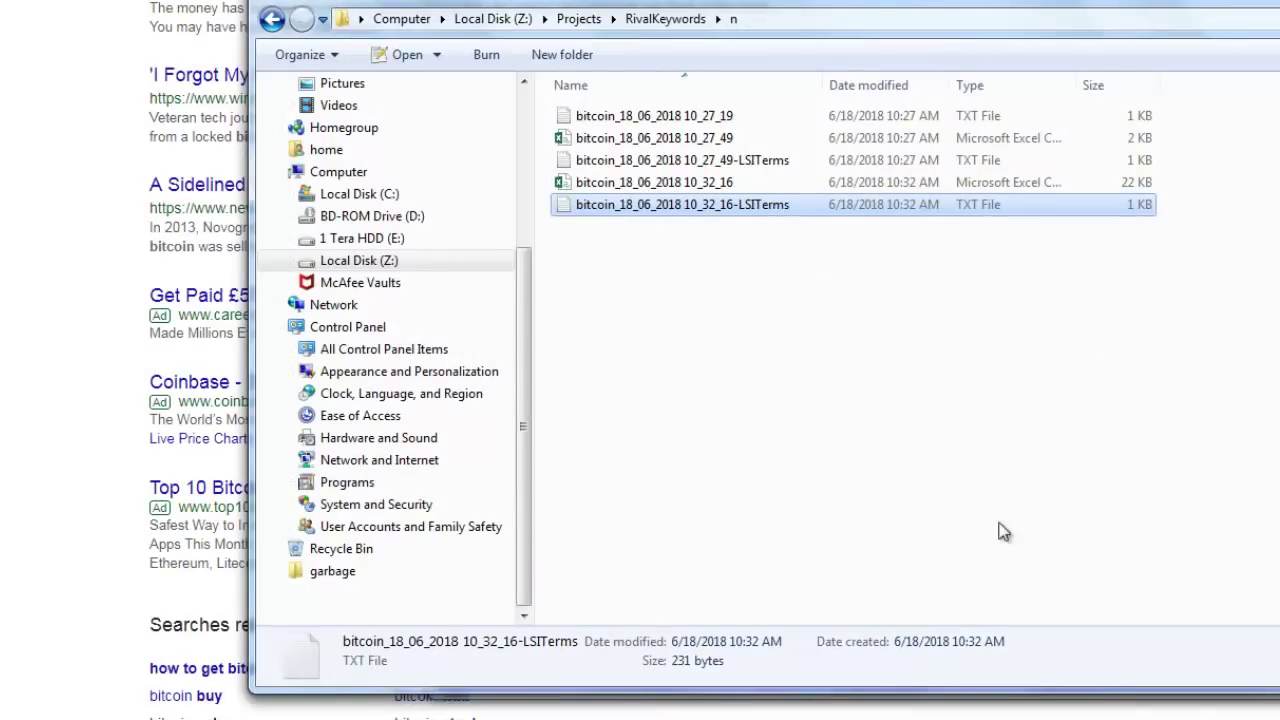
Reopen the CSV file bitcoin_18_06_2018 10_32_16 and widen the URL and KEYWORDS columns so the Google Related Terms rows are readable.
{"action": "left_click", "coordinate": [652, 186]}
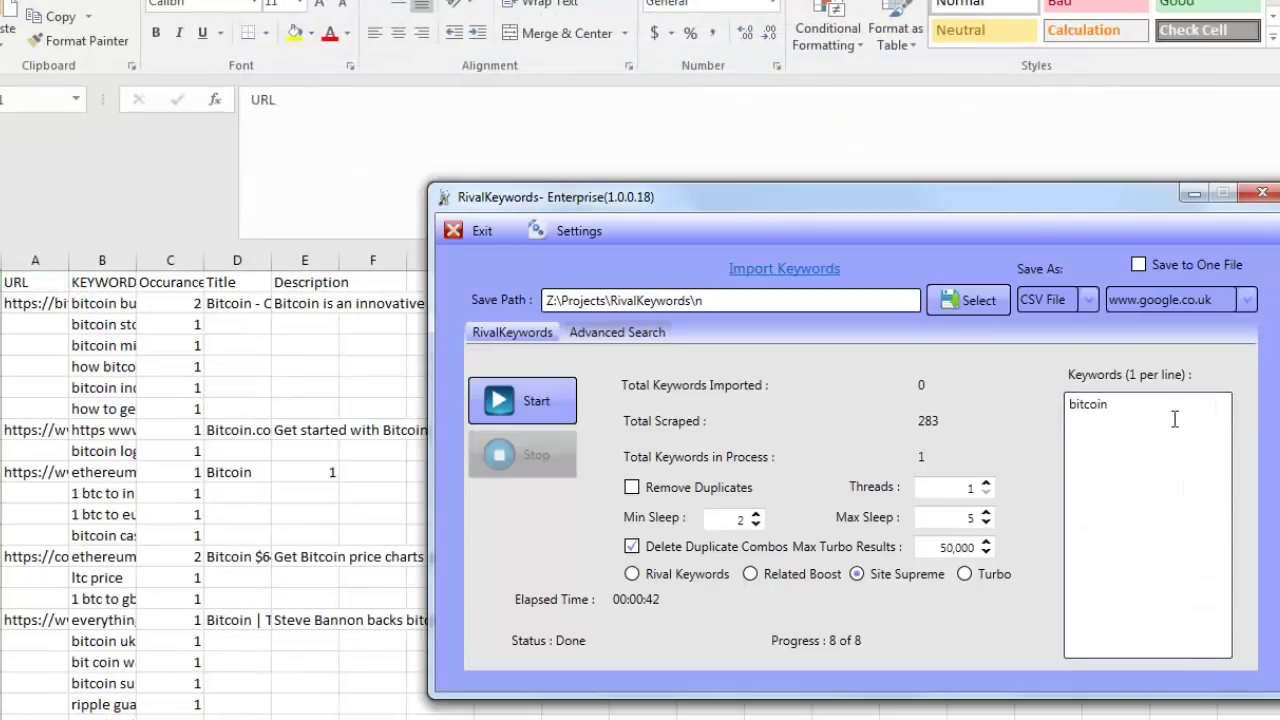
{"action": "scroll", "coordinate": [63, 449], "scroll_direction": "down", "scroll_amount": 4}
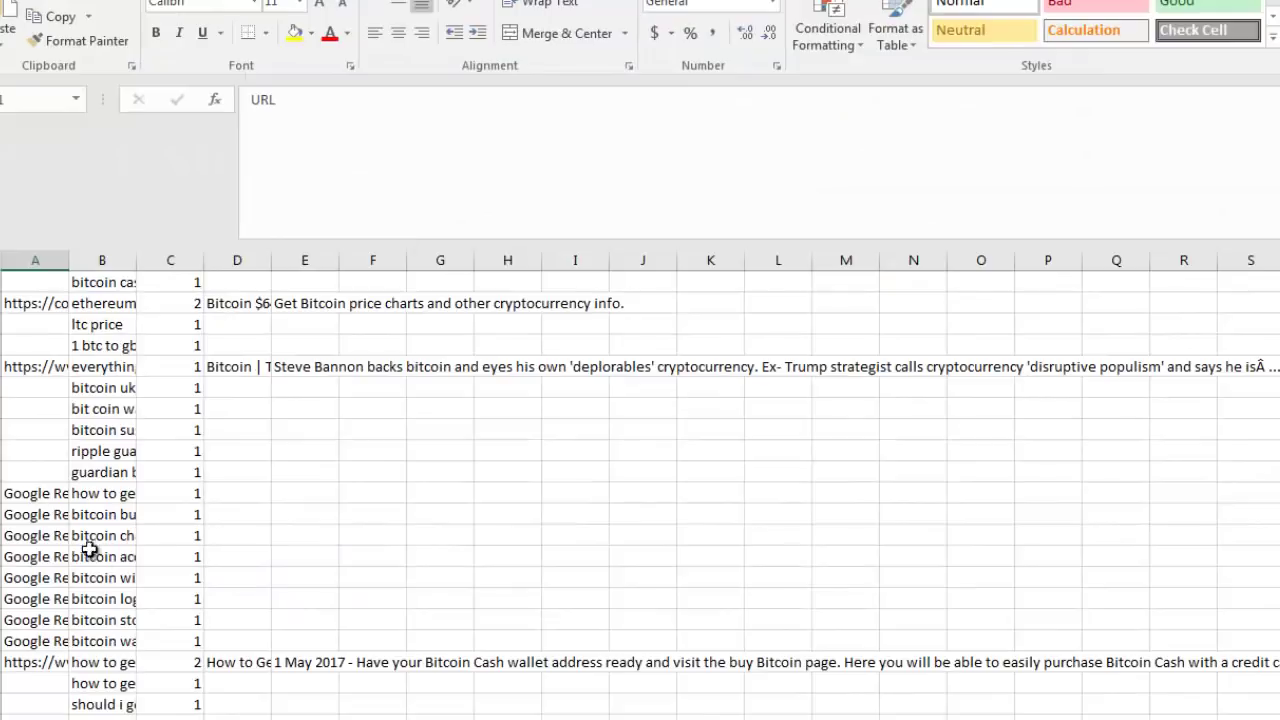
{"action": "left_click", "coordinate": [36, 493]}
{"action": "double_click", "coordinate": [71, 260]}
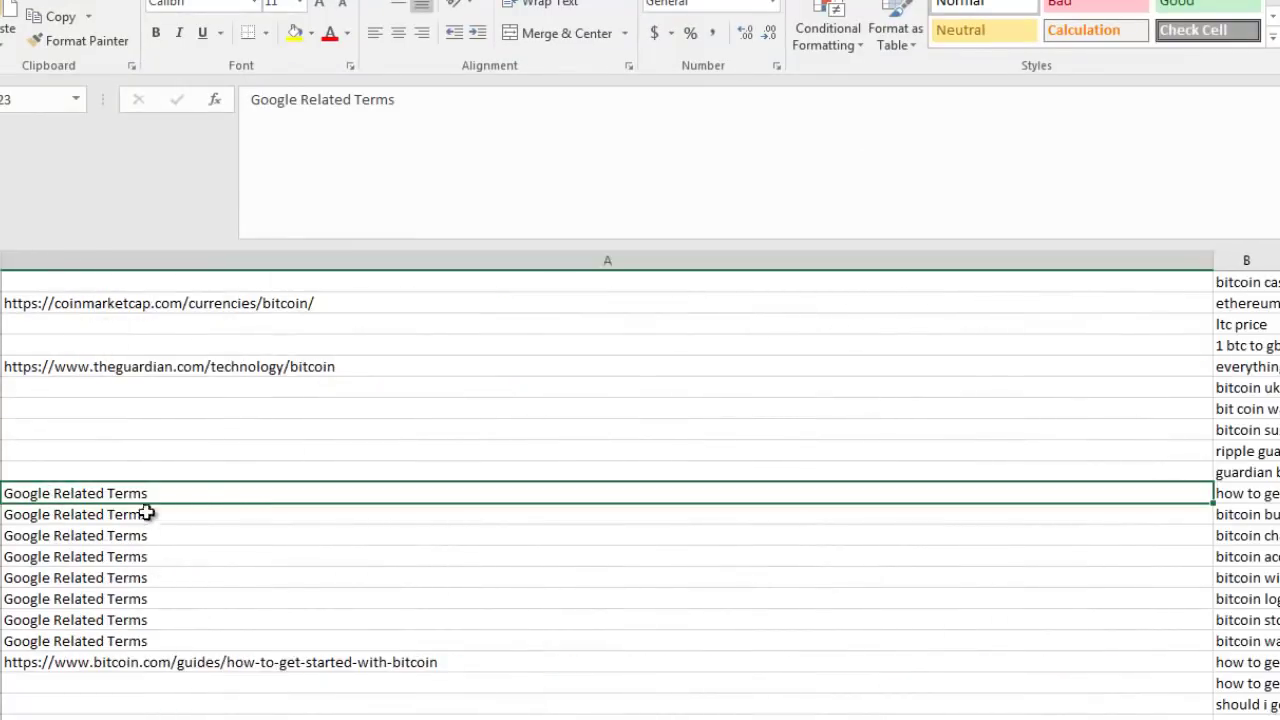
{"action": "left_click_drag", "start_coordinate": [1211, 258], "coordinate": [342, 266]}
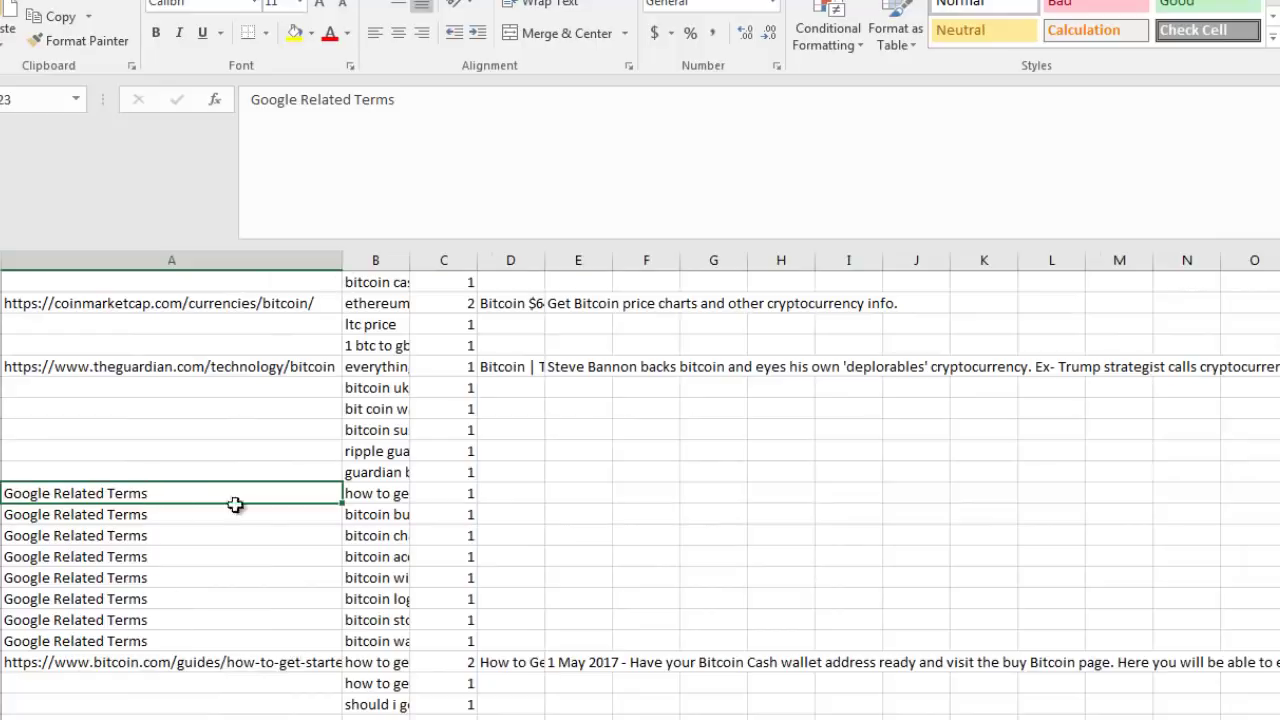
{"action": "left_click", "coordinate": [417, 260]}
{"action": "left_click_drag", "start_coordinate": [413, 257], "coordinate": [632, 260]}
Examine the Google Related Terms rows and the keywords listed beside them, from how to get bitcoins to bitcoin wallet.
{"action": "left_click", "coordinate": [405, 641]}
{"action": "left_click_drag", "start_coordinate": [331, 594], "coordinate": [124, 496]}
{"action": "left_click", "coordinate": [521, 501]}
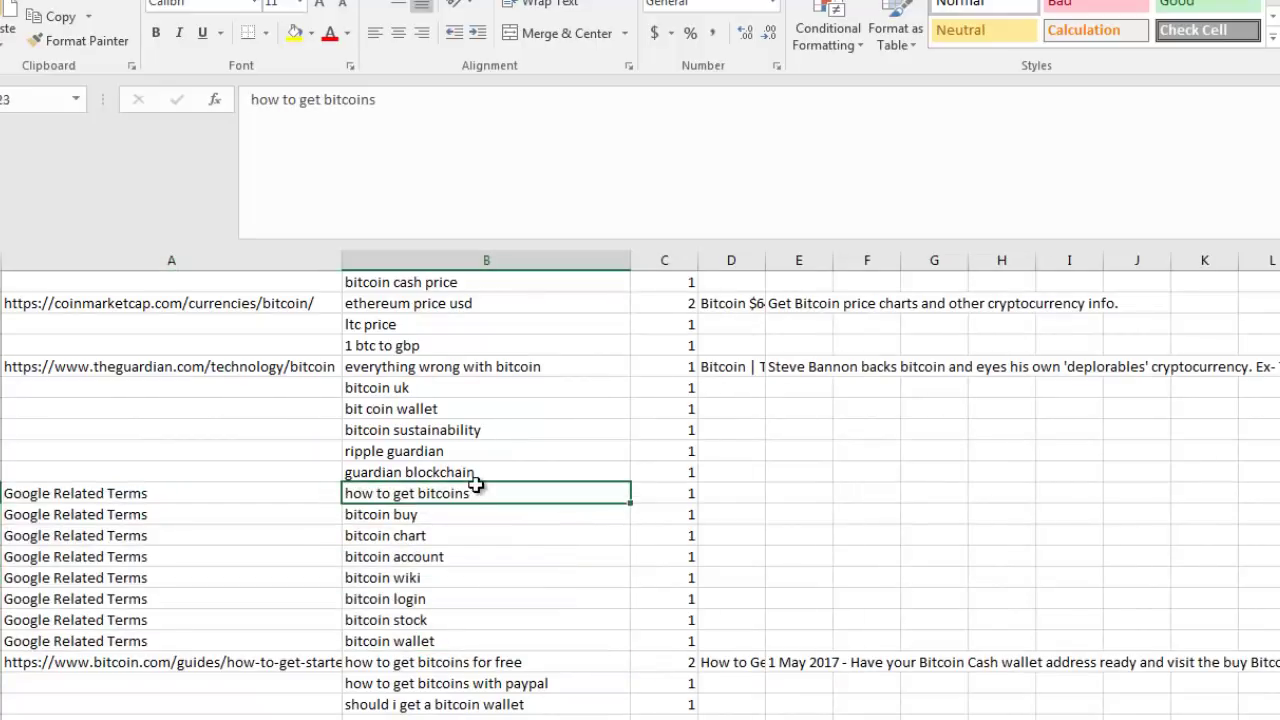
{"action": "left_click_drag", "start_coordinate": [479, 500], "coordinate": [480, 631]}
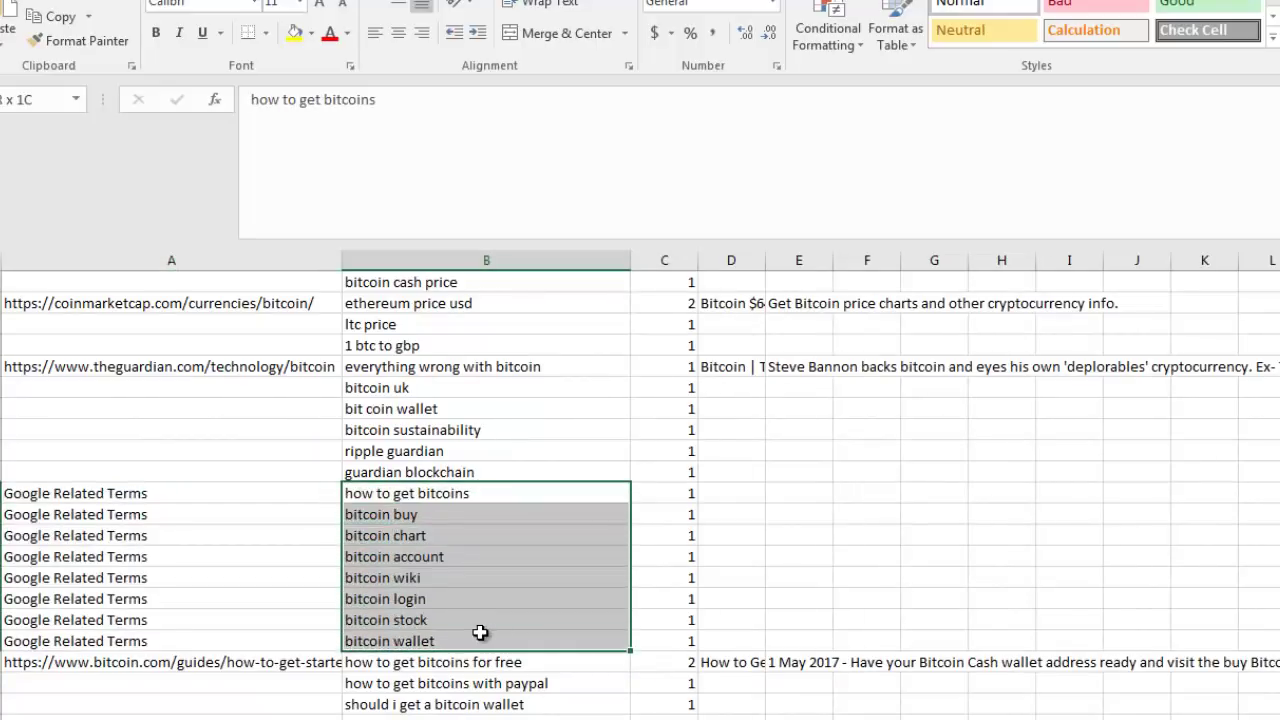
Finish viewing the Google Related Terms keywords and close the CSV file to return to the n folder.
{"action": "left_click", "coordinate": [432, 641]}
{"action": "left_click", "coordinate": [446, 530]}
{"action": "left_click", "coordinate": [441, 518]}
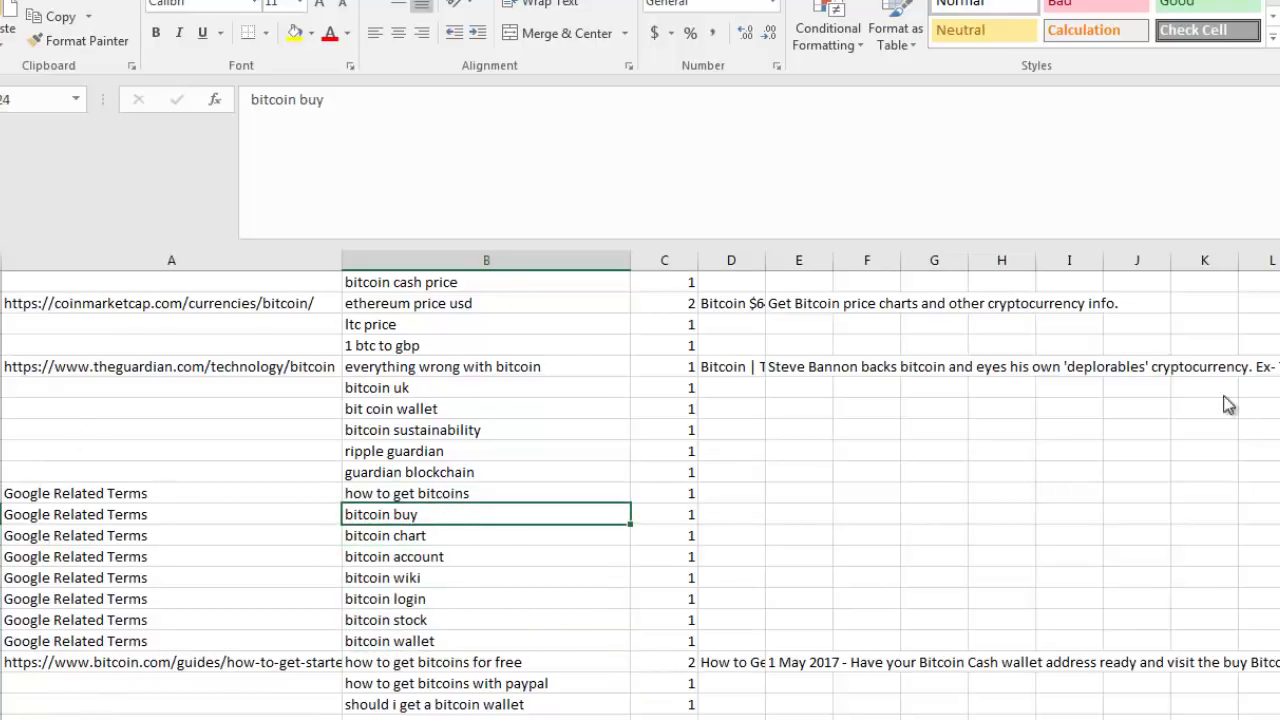
{"action": "key", "text": "alt+F4"}
{"action": "left_click", "coordinate": [860, 479]}
{"action": "left_click", "coordinate": [1222, 543]}
{"action": "key", "text": "alt+F4"}
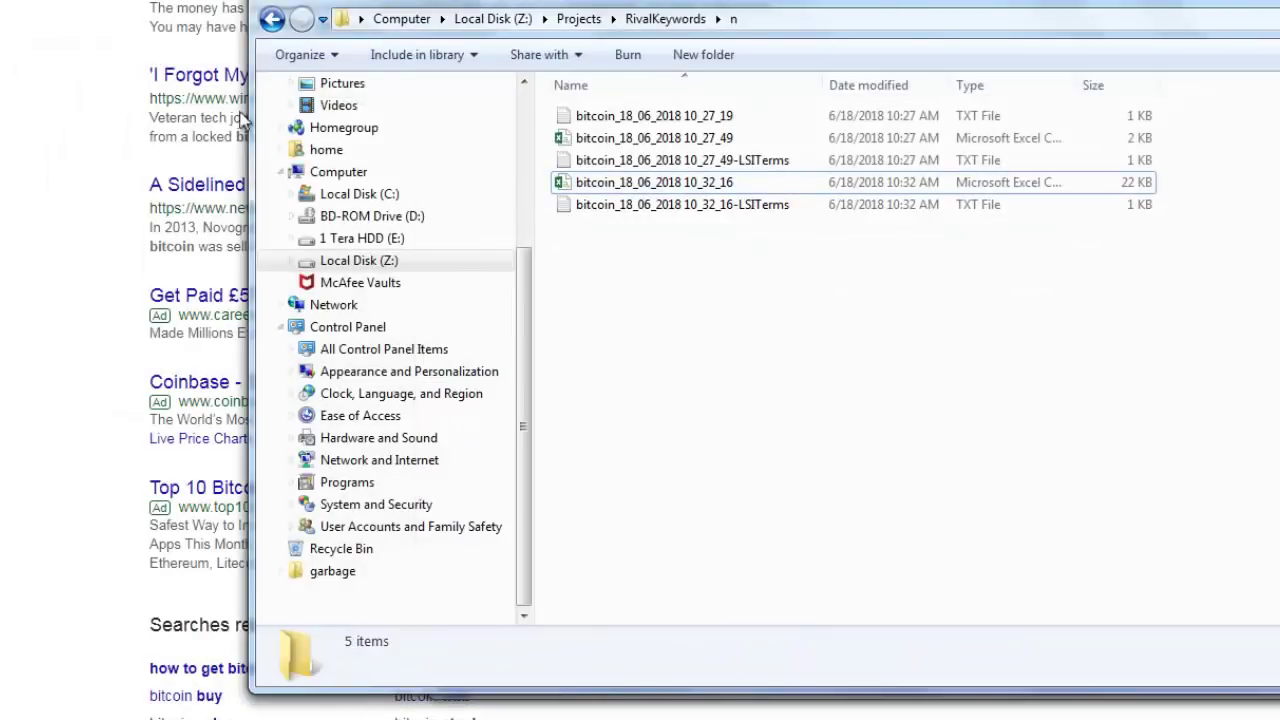
Go back to the RivalKeywords folder, enter the R folder and open the CSV file bitcoin_29_05_2018 03_19_17.
{"action": "left_click", "coordinate": [272, 20]}
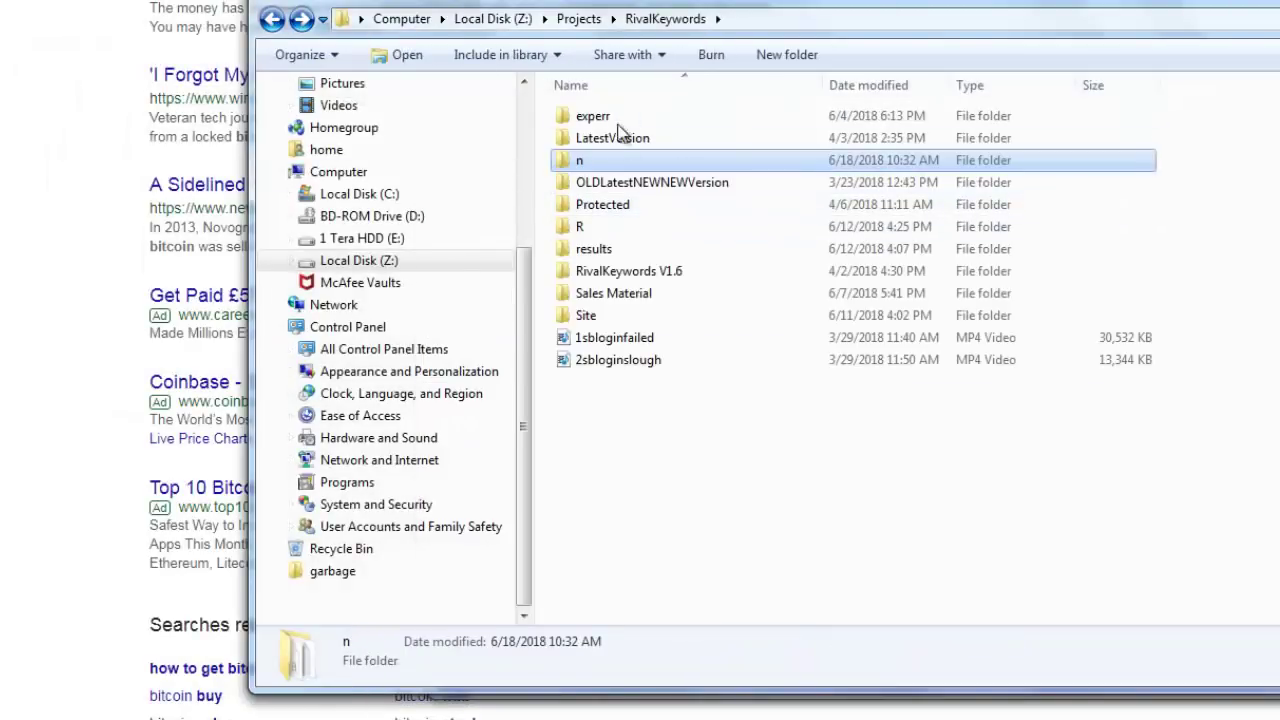
{"action": "left_click", "coordinate": [612, 226]}
{"action": "double_click", "coordinate": [610, 226]}
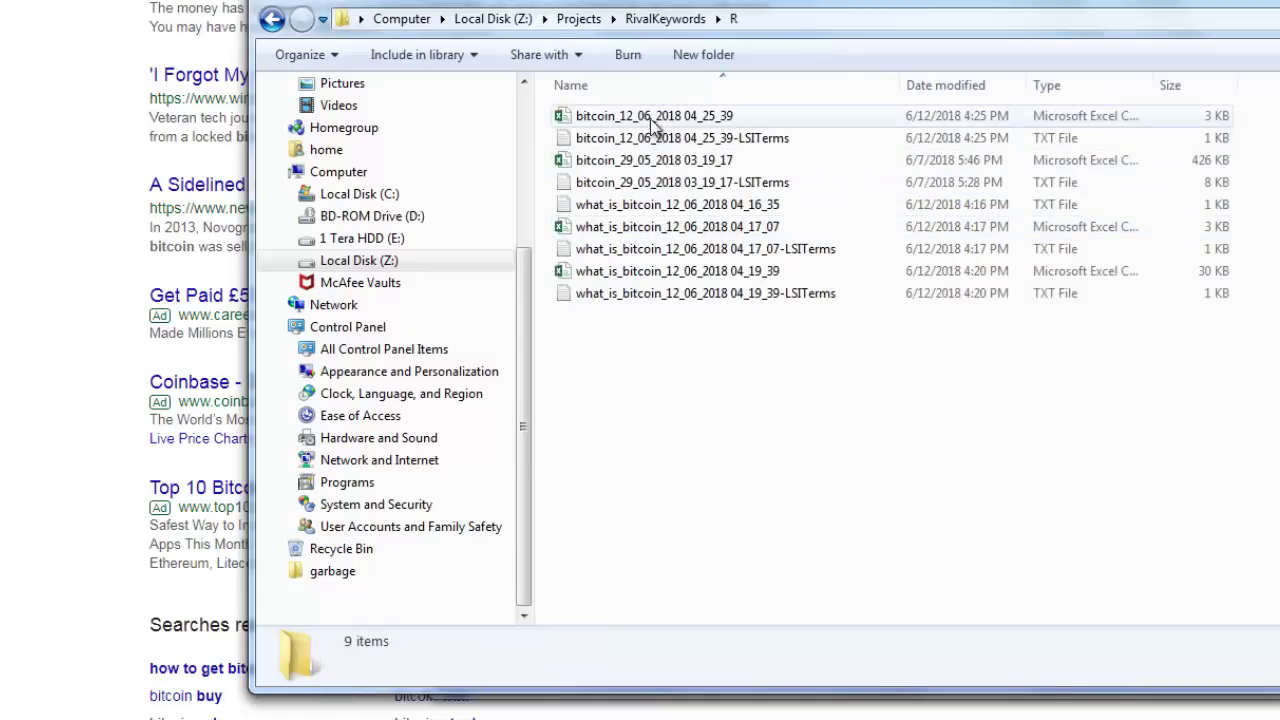
{"action": "double_click", "coordinate": [718, 170]}
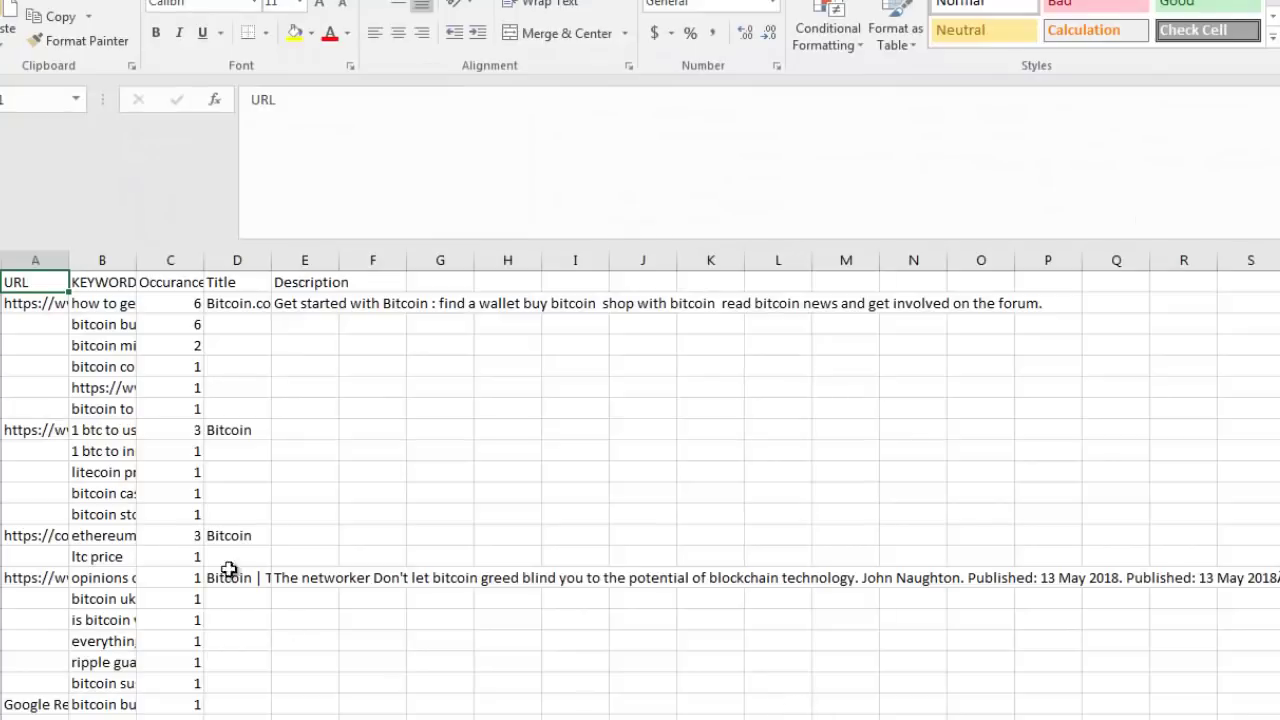
Examine the scraped URLs and keywords down to the last filled row of the URL column and return to the first row.
{"action": "scroll", "coordinate": [171, 457], "scroll_direction": "down", "scroll_amount": 8}
{"action": "scroll", "coordinate": [190, 482], "scroll_direction": "down", "scroll_amount": 20}
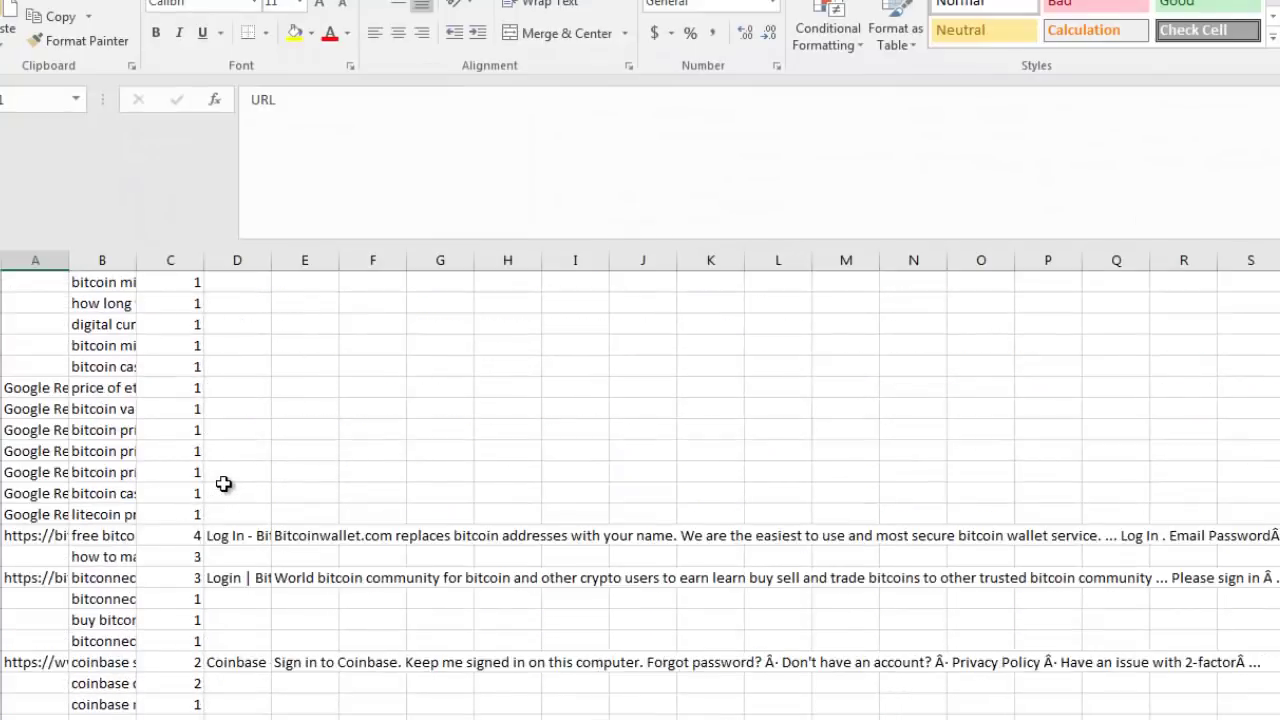
{"action": "scroll", "coordinate": [600, 450], "scroll_direction": "down", "scroll_amount": 5}
{"action": "scroll", "coordinate": [640, 485], "scroll_direction": "down", "scroll_amount": 10}
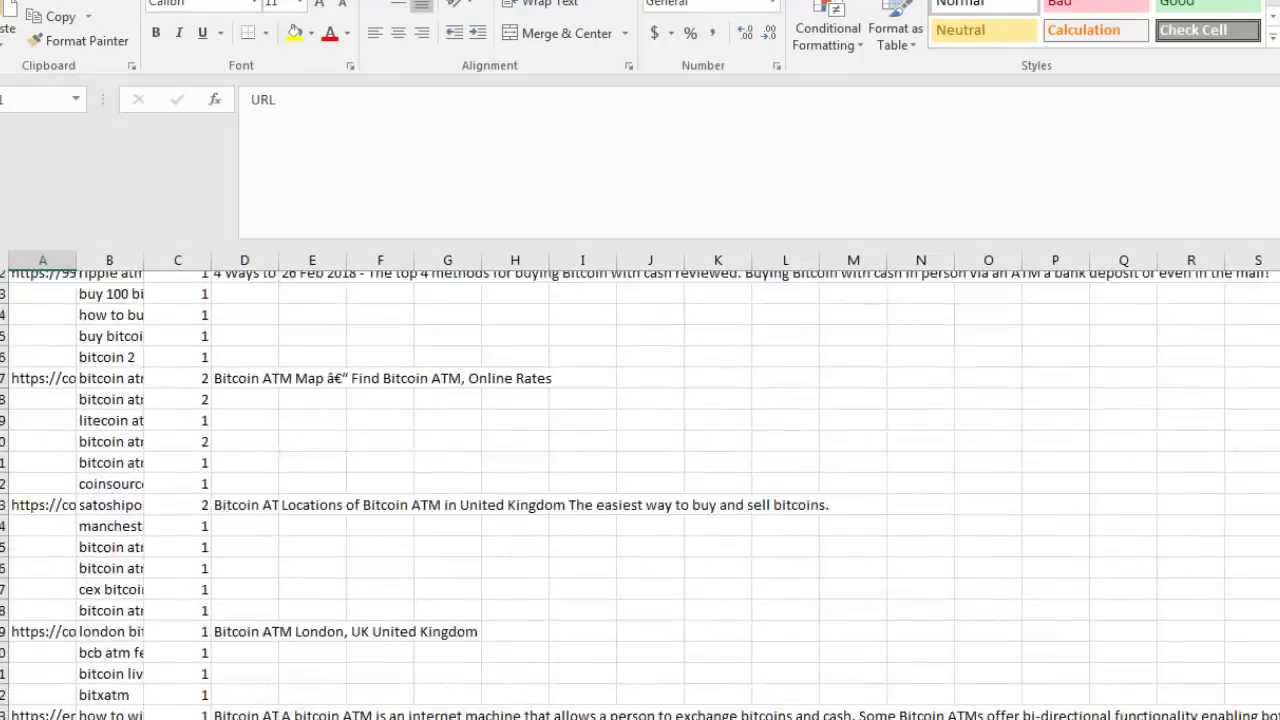
{"action": "scroll", "coordinate": [640, 490], "scroll_direction": "down", "scroll_amount": 15}
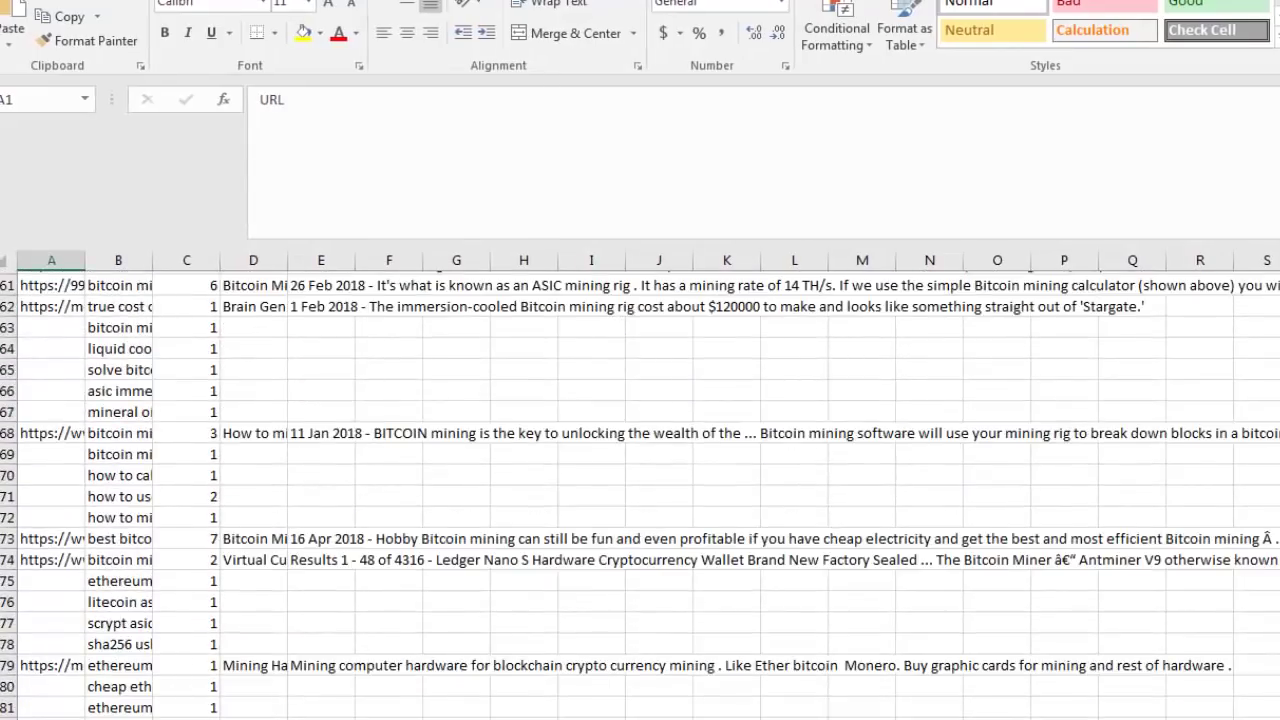
{"action": "scroll", "coordinate": [640, 495], "scroll_direction": "down", "scroll_amount": 8}
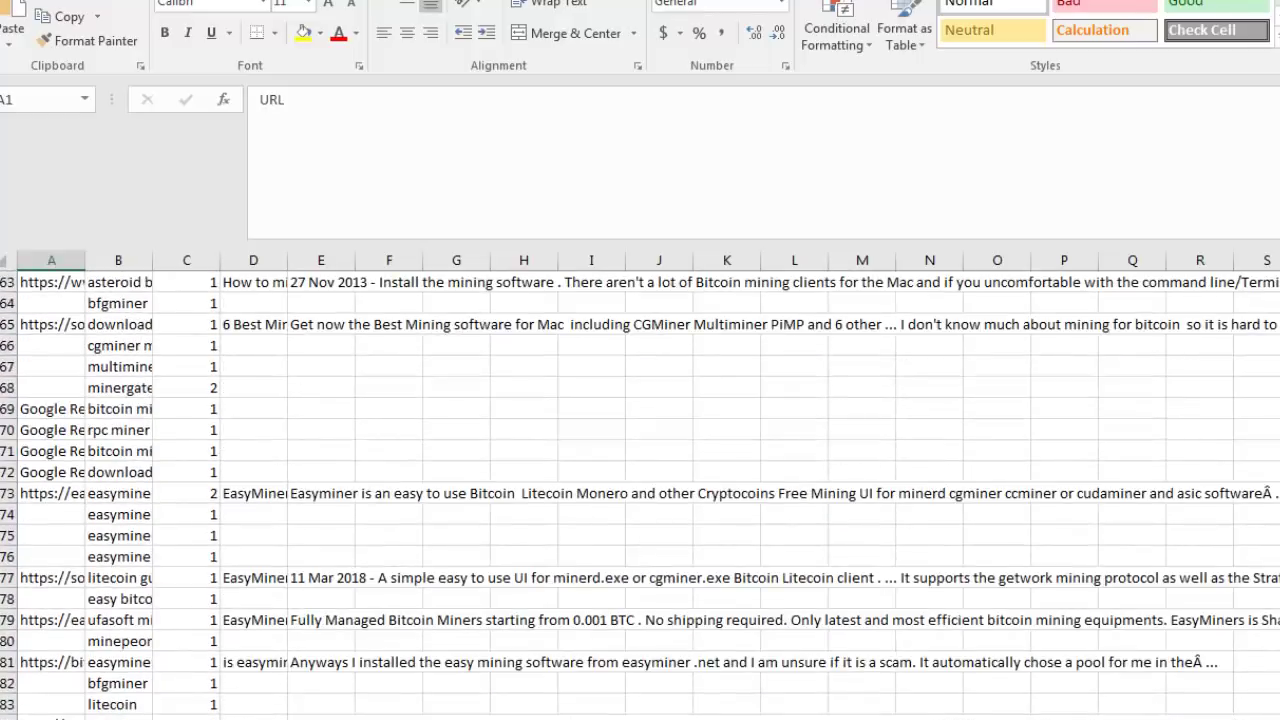
{"action": "key", "text": "ctrl+Down"}
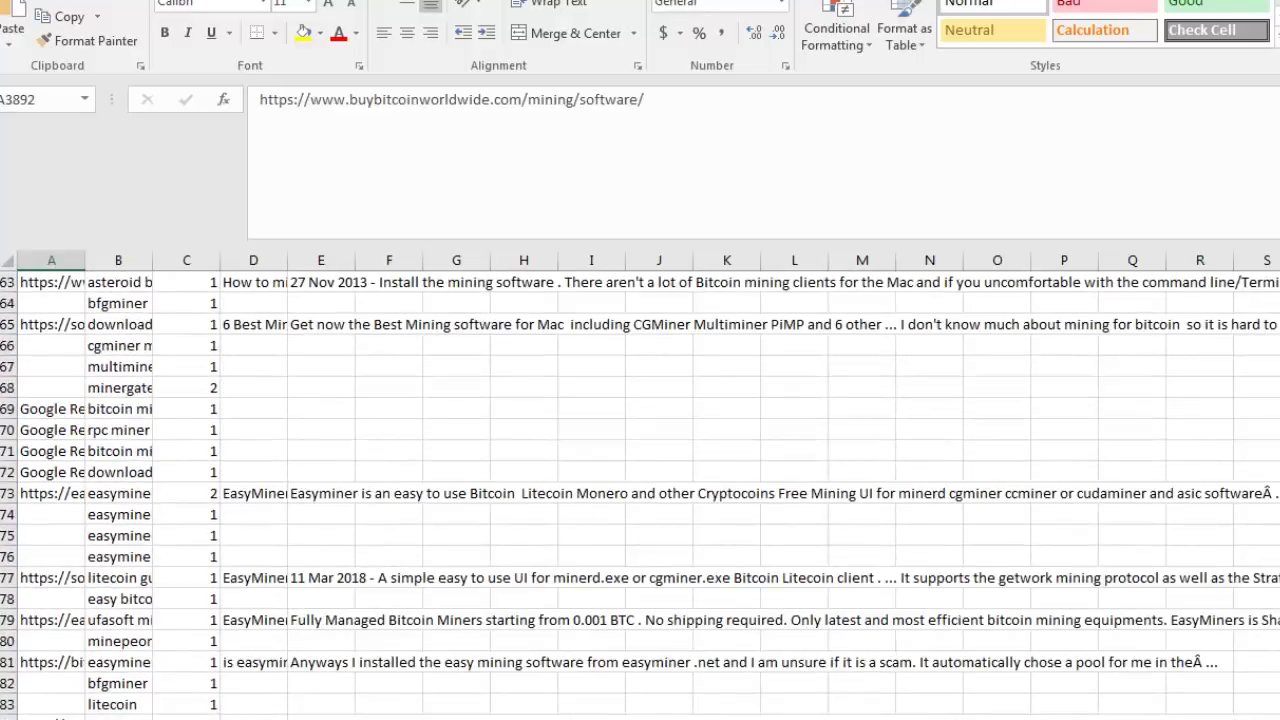
{"action": "scroll", "coordinate": [640, 495], "scroll_direction": "up", "scroll_amount": 20}
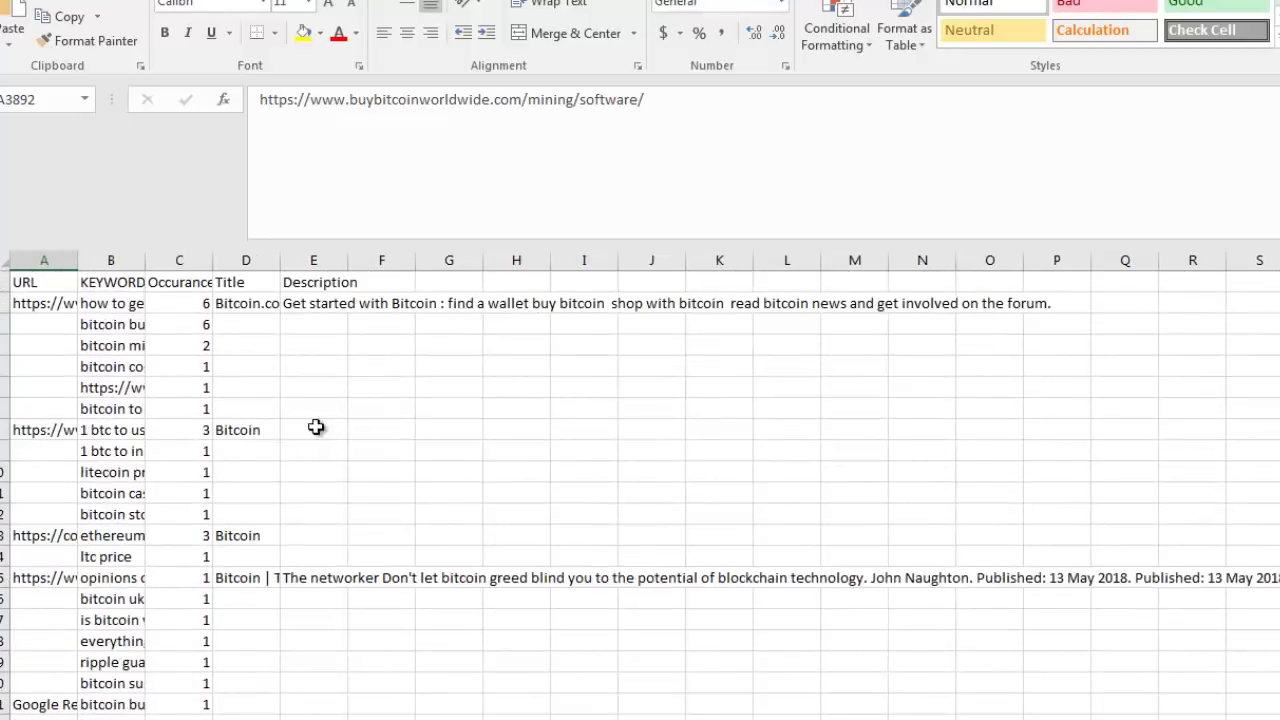
Widen the KEYWORDS and Occurance columns to fit their contents and select the first Occurance values.
{"action": "double_click", "coordinate": [140, 255]}
{"action": "double_click", "coordinate": [506, 257]}
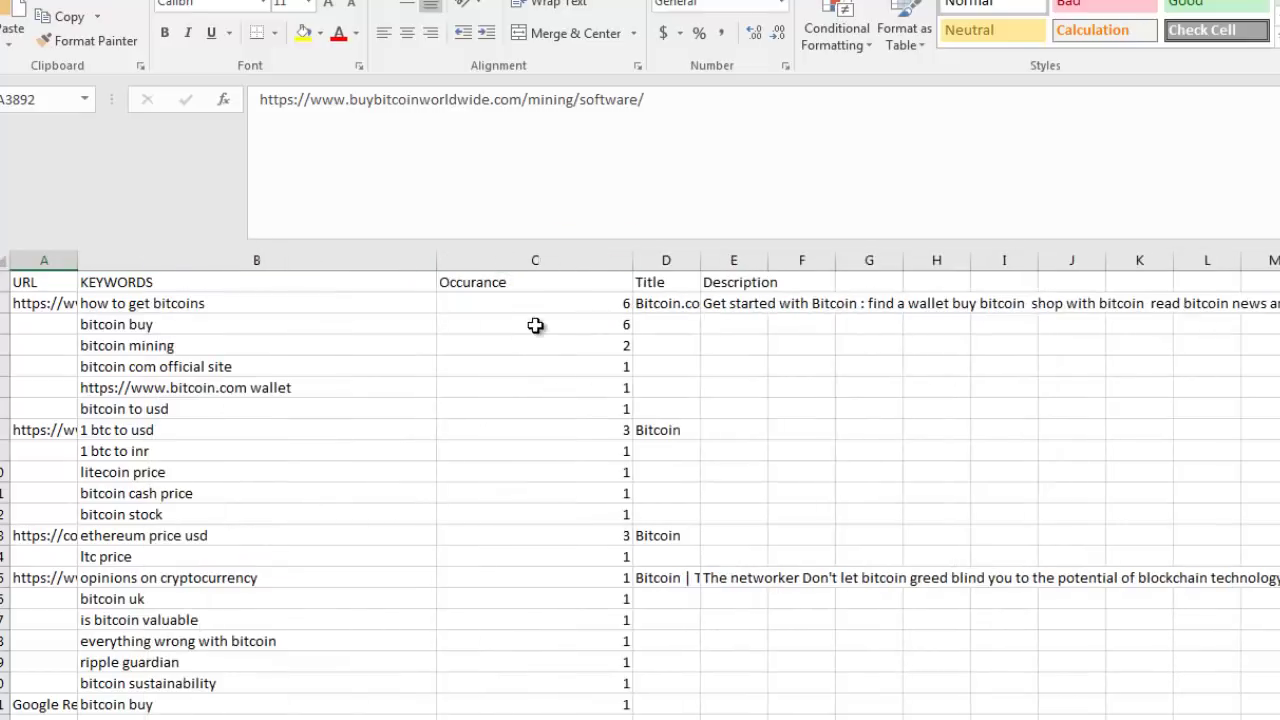
{"action": "left_click", "coordinate": [531, 328]}
{"action": "left_click_drag", "start_coordinate": [571, 303], "coordinate": [574, 497]}
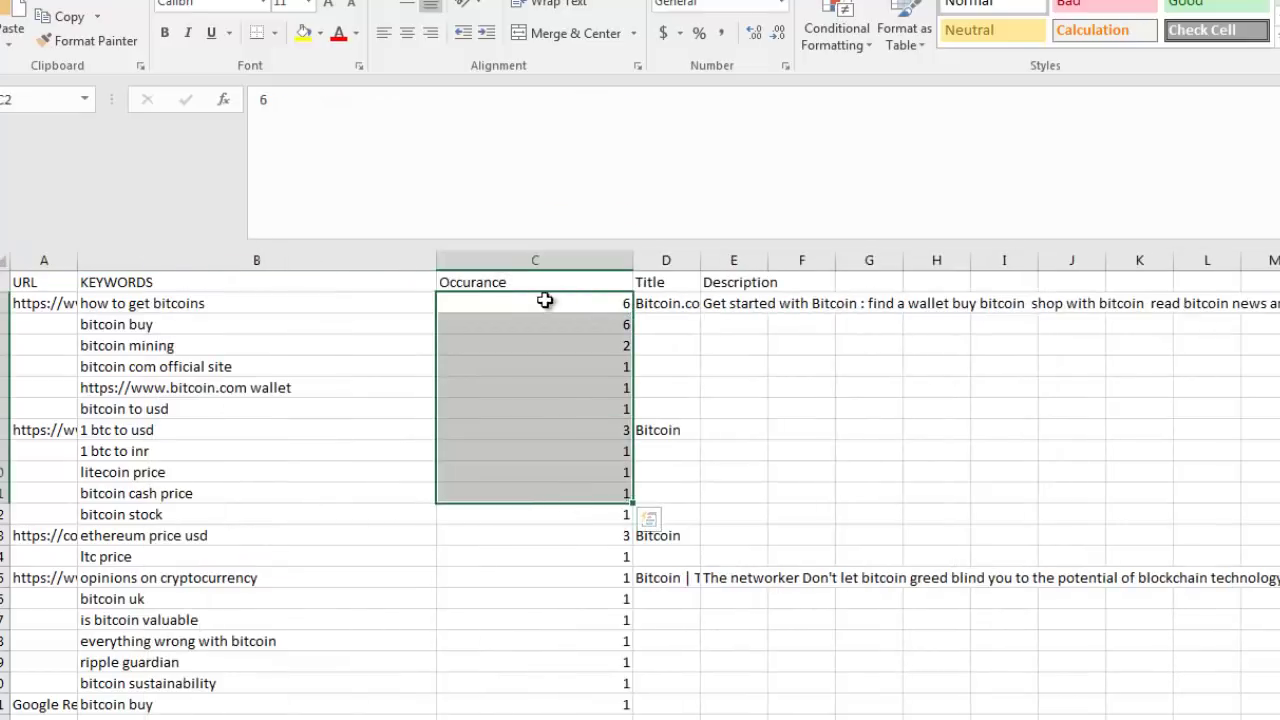
Sort the sheet by the Occurance column in descending order, expanding the selection to the neighbouring data, and look over the highest values.
{"action": "left_click", "coordinate": [543, 260]}
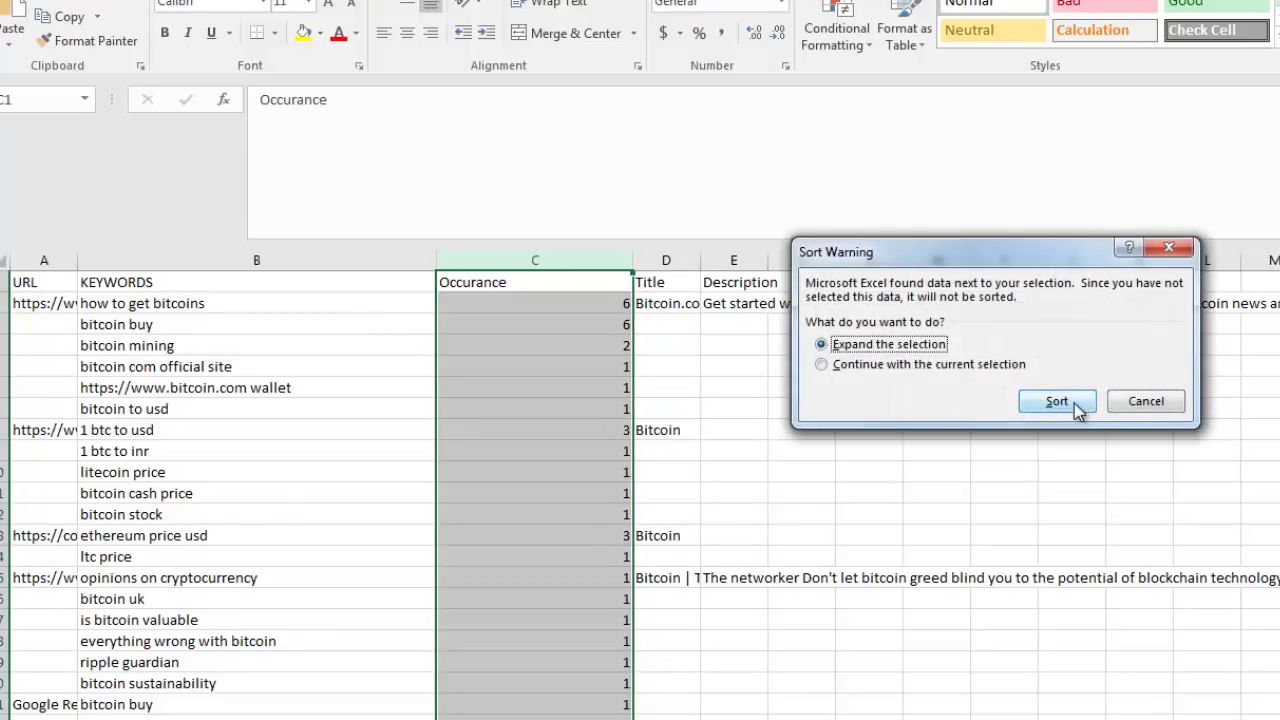
{"action": "left_click", "coordinate": [985, 401]}
{"action": "left_click", "coordinate": [755, 512]}
{"action": "left_click_drag", "start_coordinate": [574, 326], "coordinate": [584, 409]}
{"action": "left_click", "coordinate": [583, 619]}
{"action": "key", "text": "Down"}
{"action": "key", "text": "Down"}
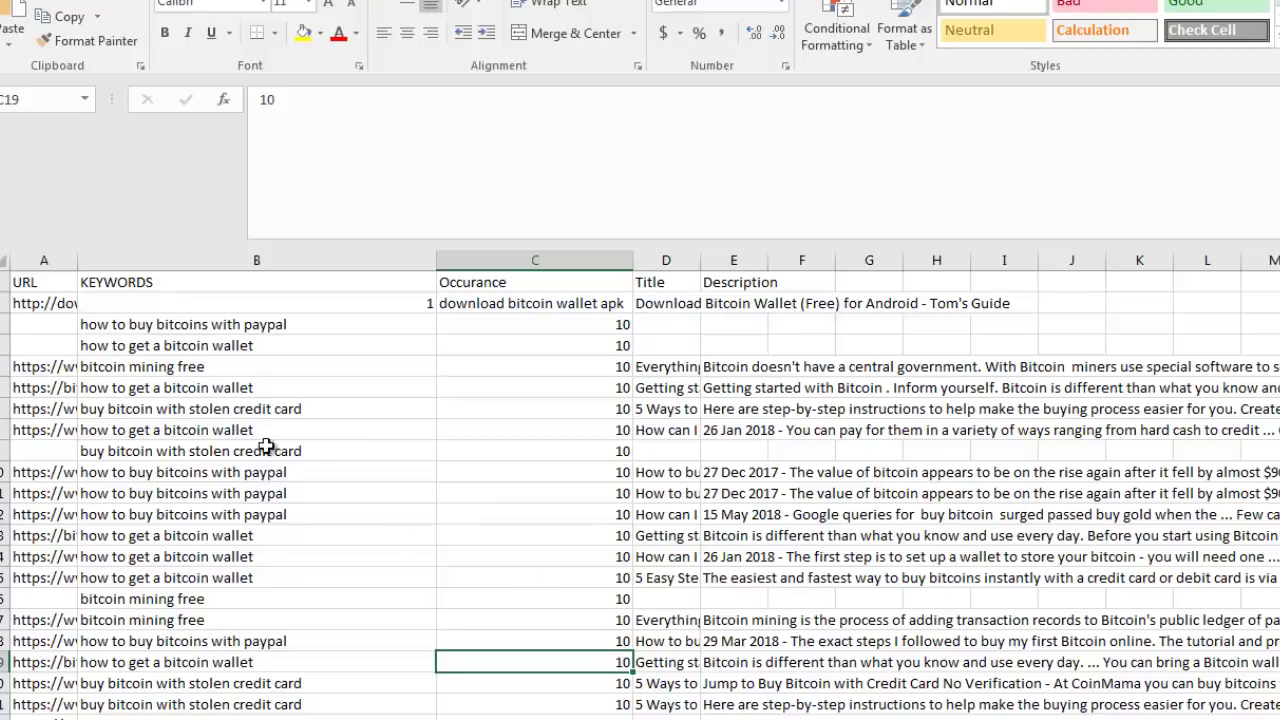
Examine the repeated entries in the KEYWORDS column, such as buy bitcoin with stolen credit card and how to buy bitcoins with paypal.
{"action": "left_click", "coordinate": [110, 414]}
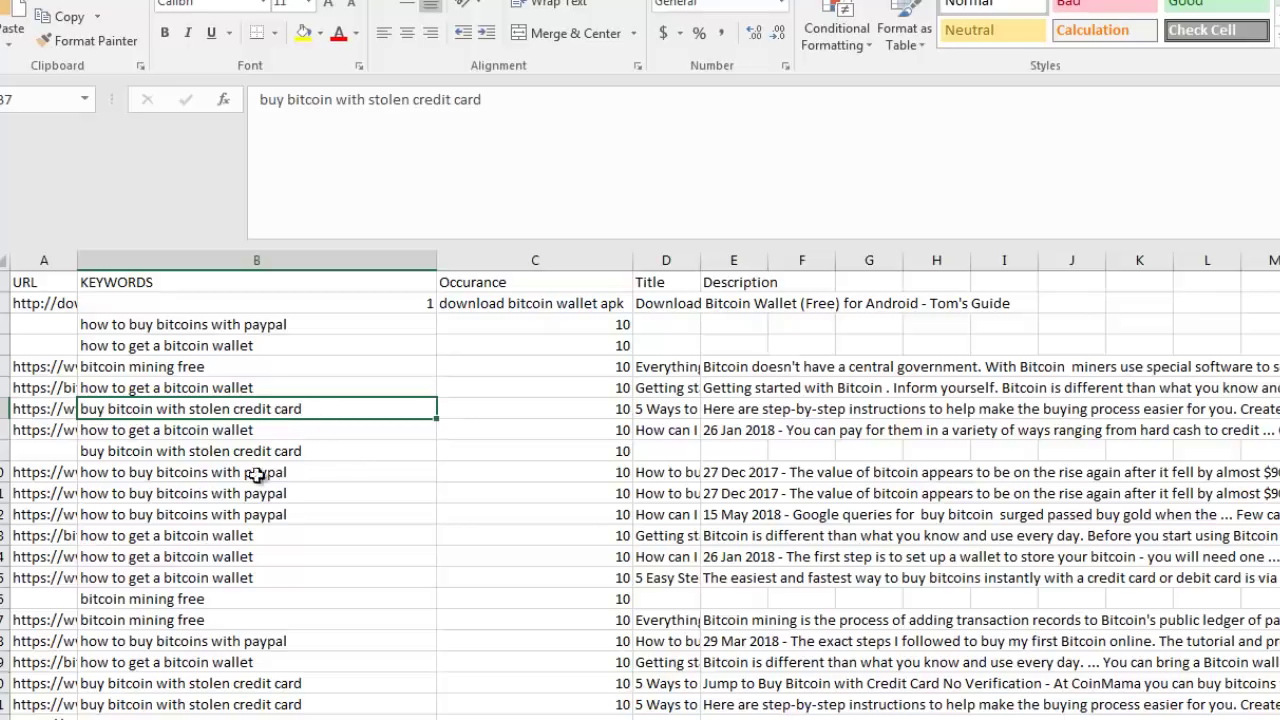
{"action": "left_click", "coordinate": [225, 455]}
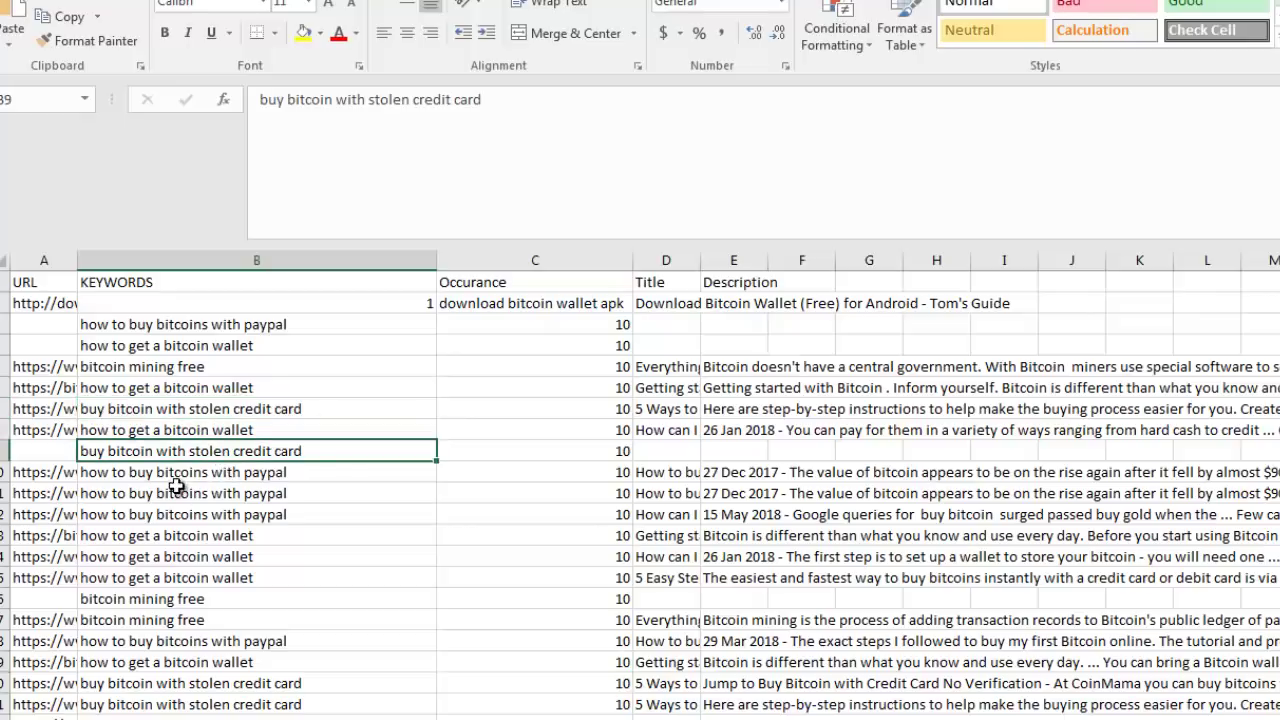
{"action": "left_click", "coordinate": [270, 472]}
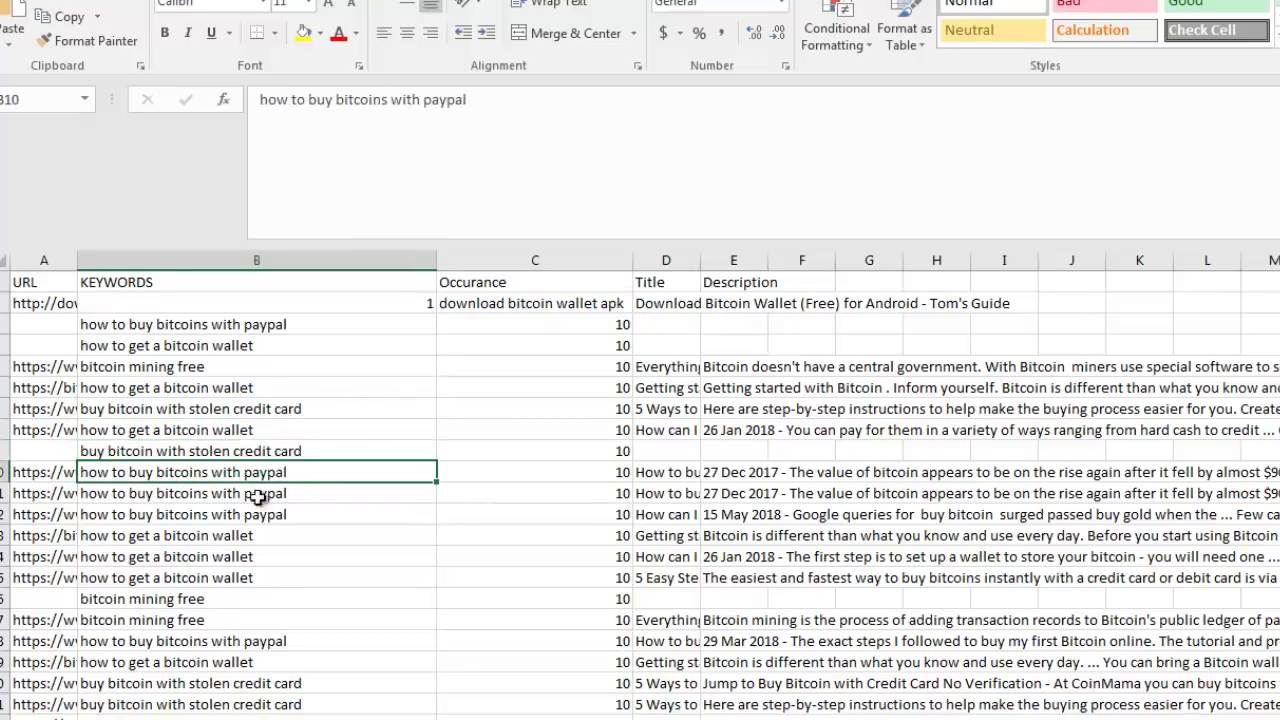
{"action": "left_click", "coordinate": [277, 518]}
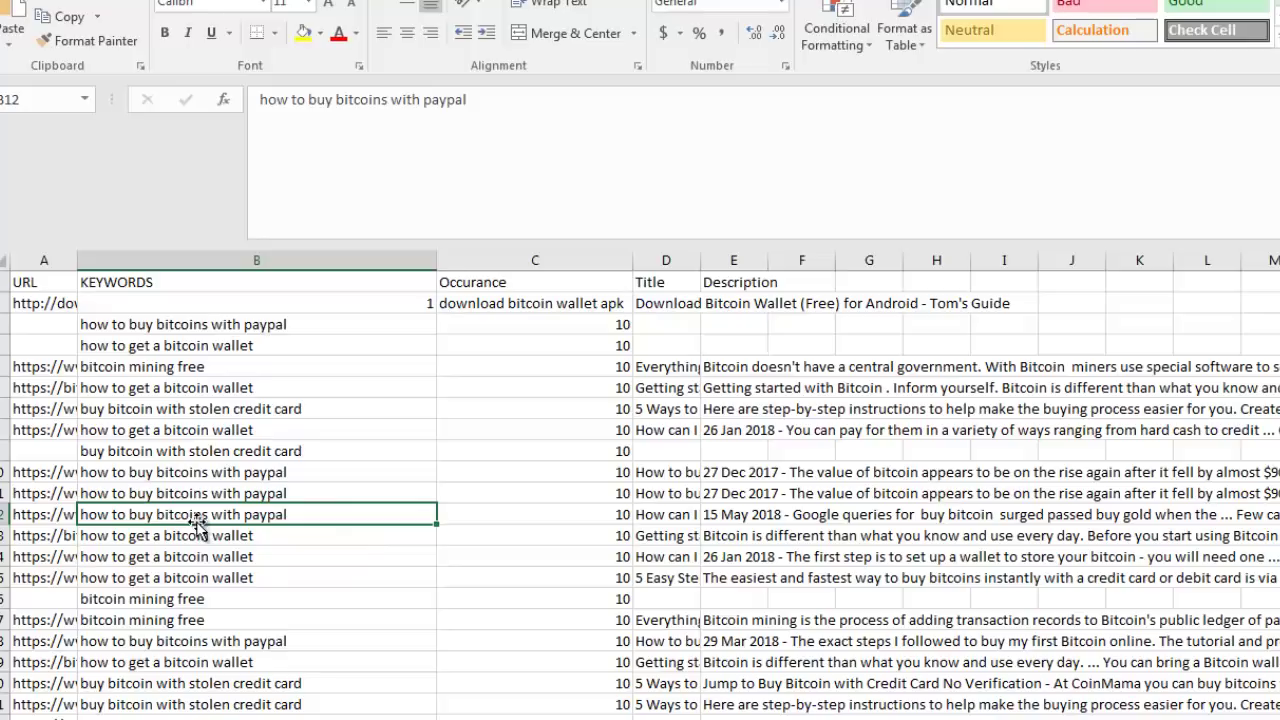
Check the Remove Duplicates option in RivalKeywords, return to the spreadsheet and look over the Occurance values.
{"action": "key", "text": "alt+Tab"}
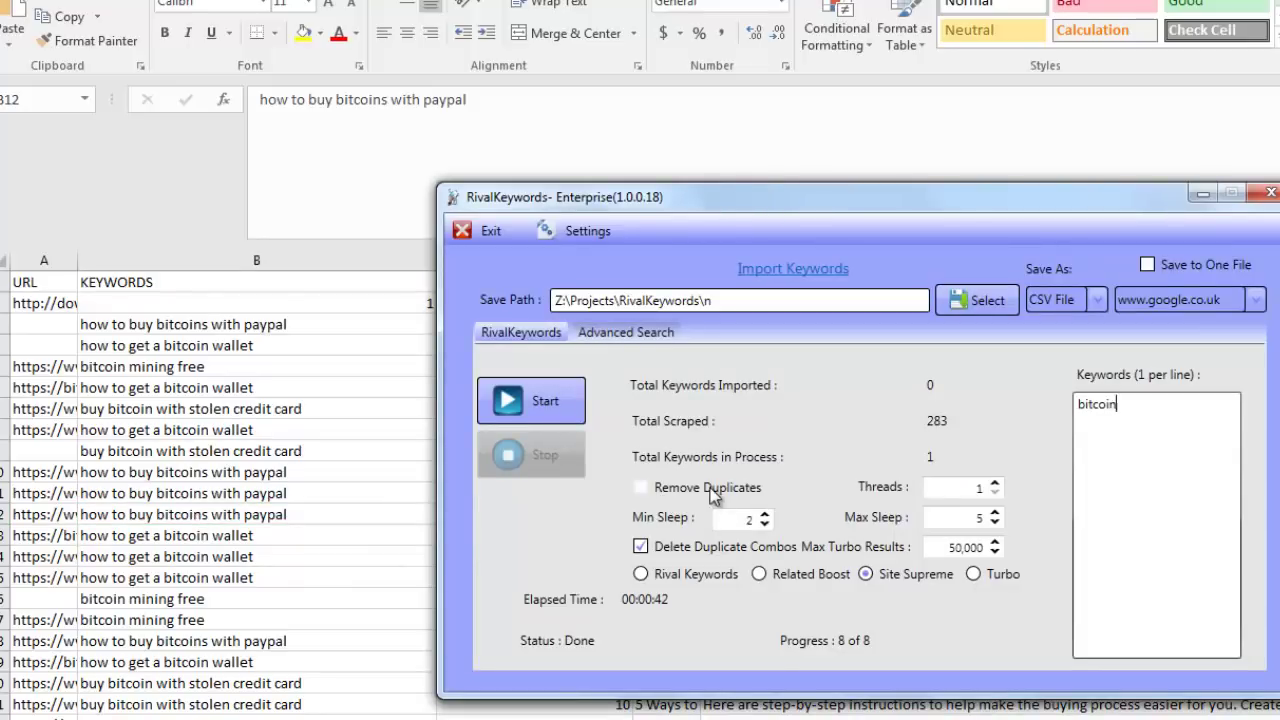
{"action": "key", "text": "alt+Tab"}
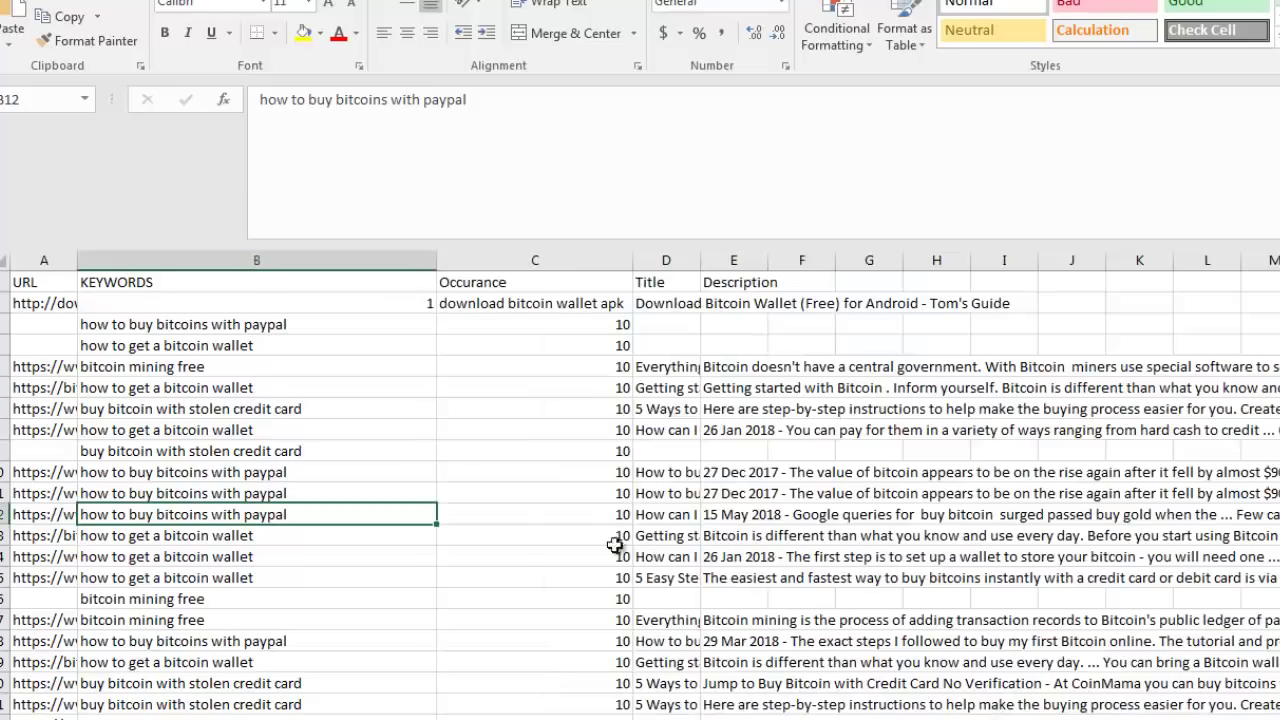
{"action": "left_click_drag", "start_coordinate": [546, 324], "coordinate": [541, 716]}
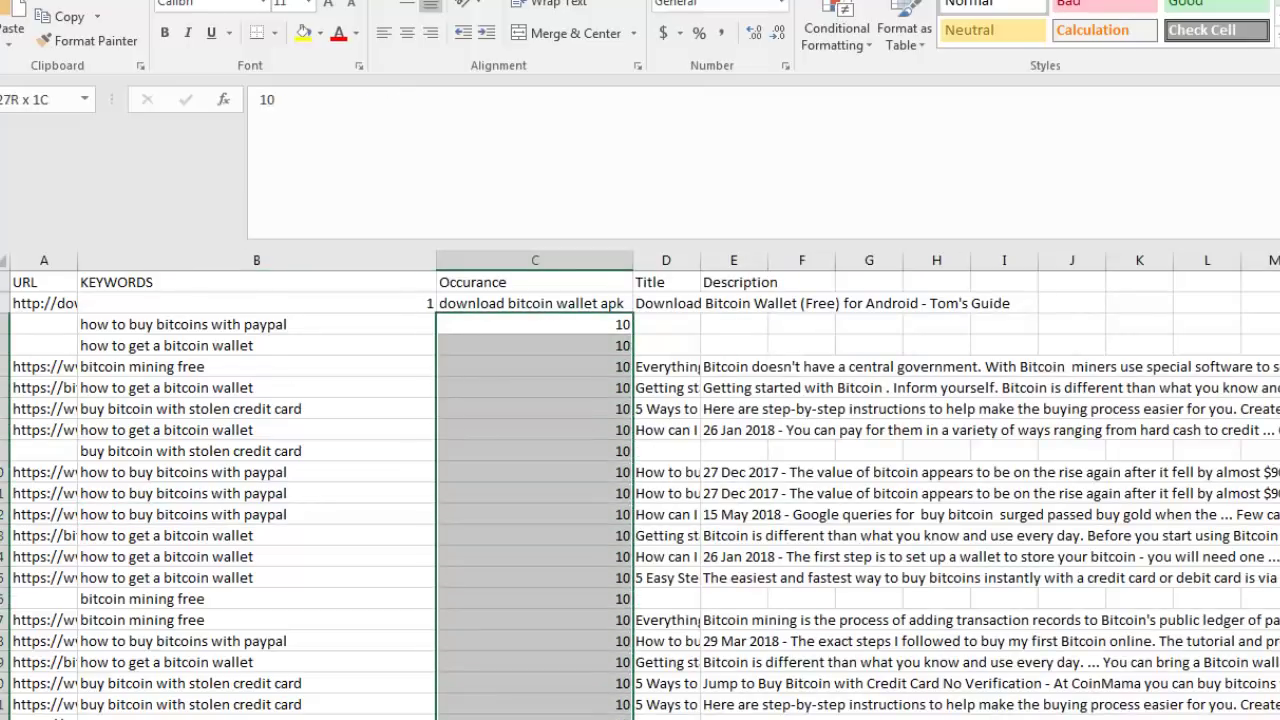
{"action": "left_click", "coordinate": [1279, 662]}
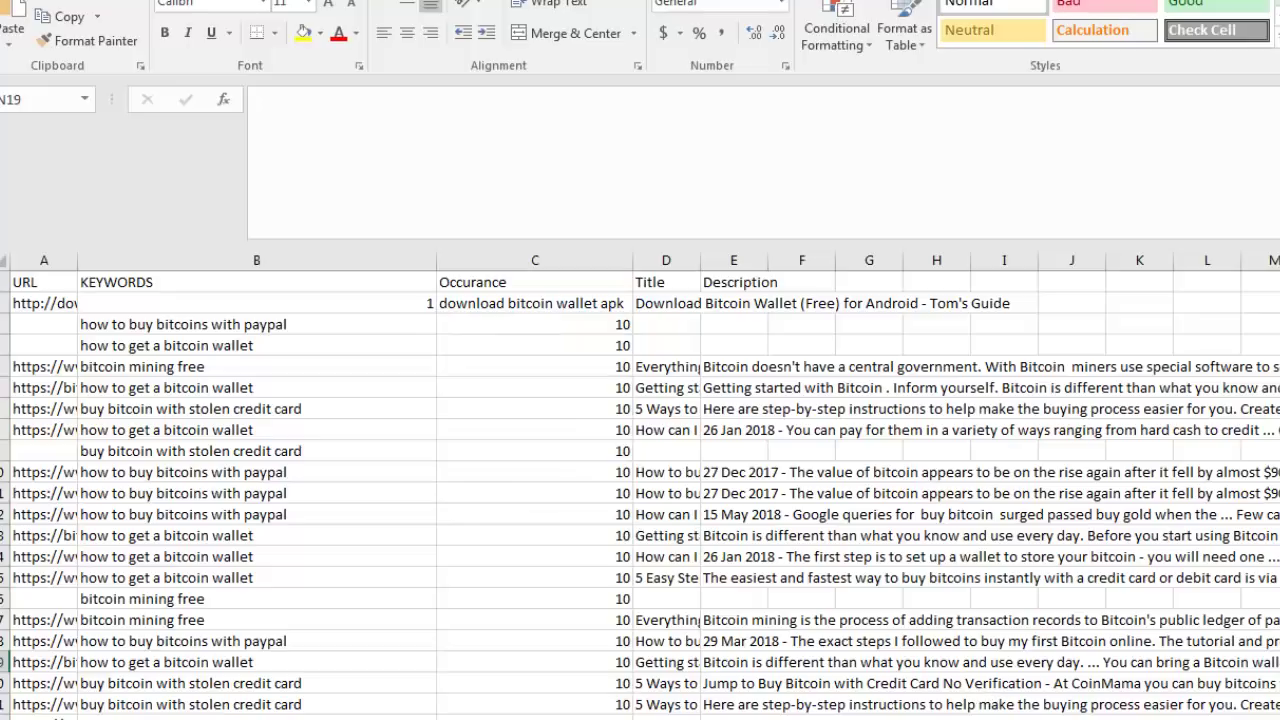
{"action": "left_click", "coordinate": [884, 719]}
Compare the full URL in cell A5 with the keyword bitcoin mining free beside it.
{"action": "left_click", "coordinate": [45, 367]}
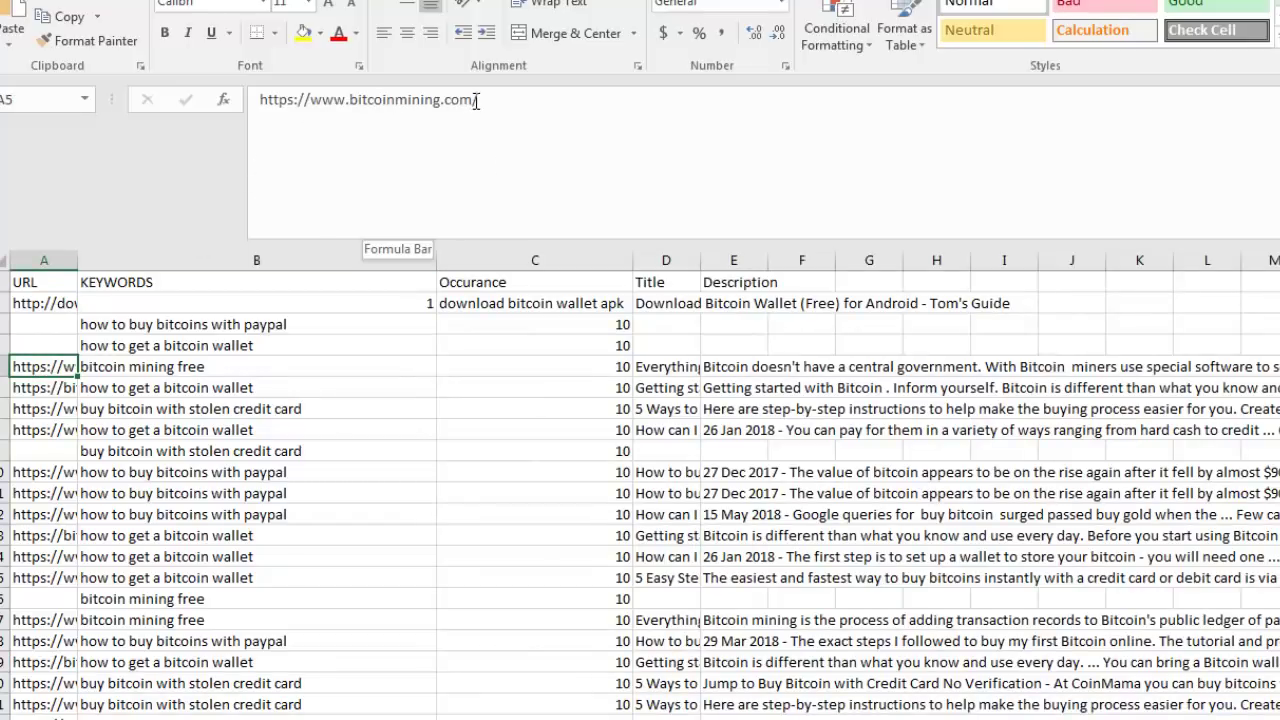
{"action": "left_click", "coordinate": [172, 367]}
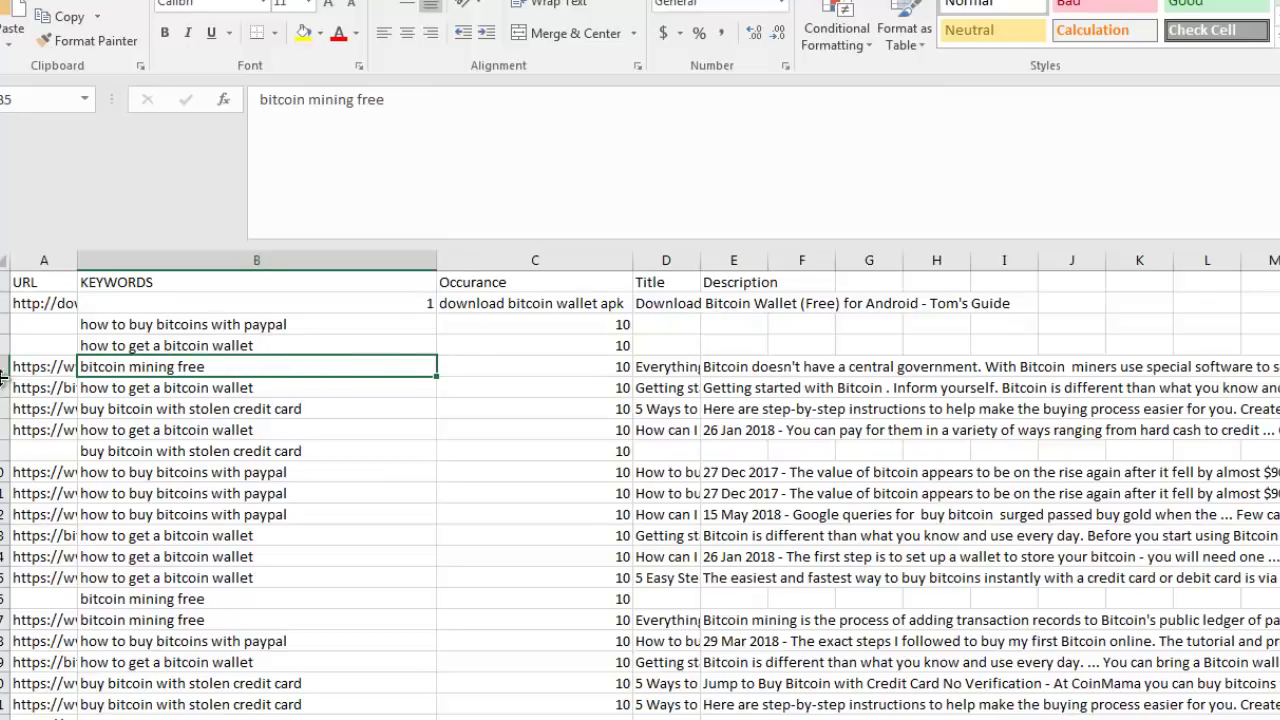
{"action": "left_click", "coordinate": [20, 370]}
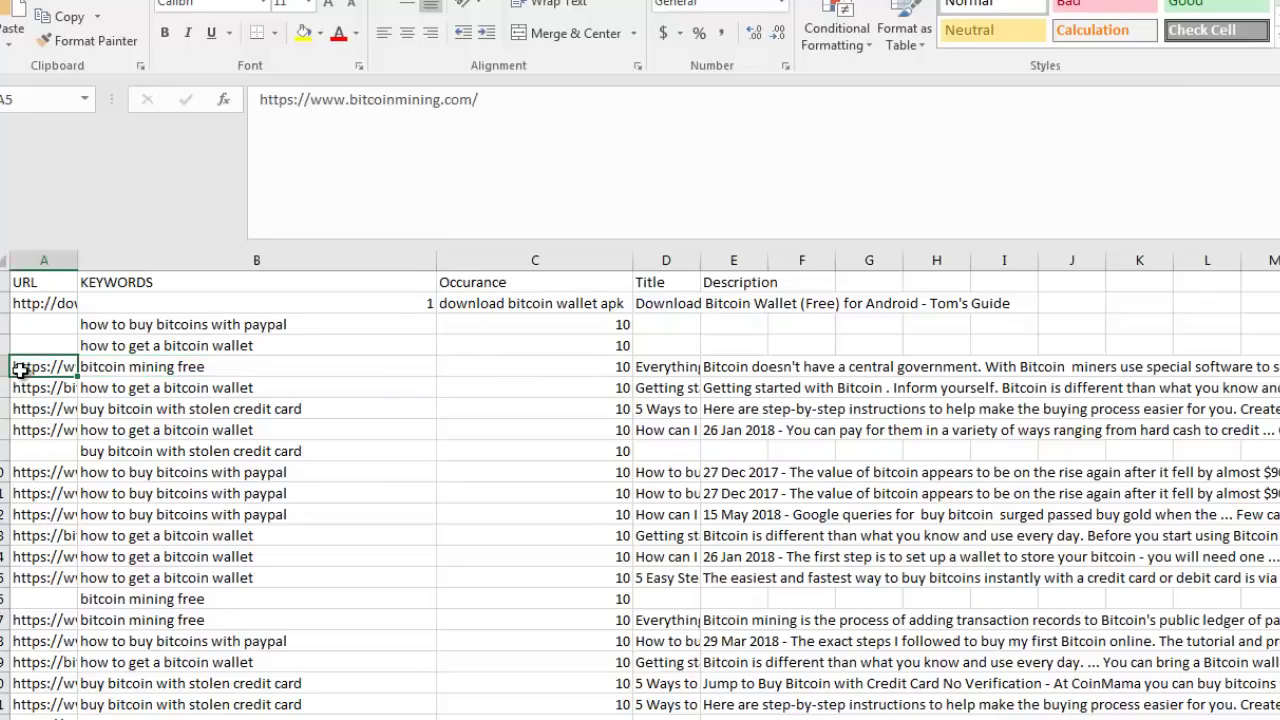
{"action": "left_click", "coordinate": [103, 372]}
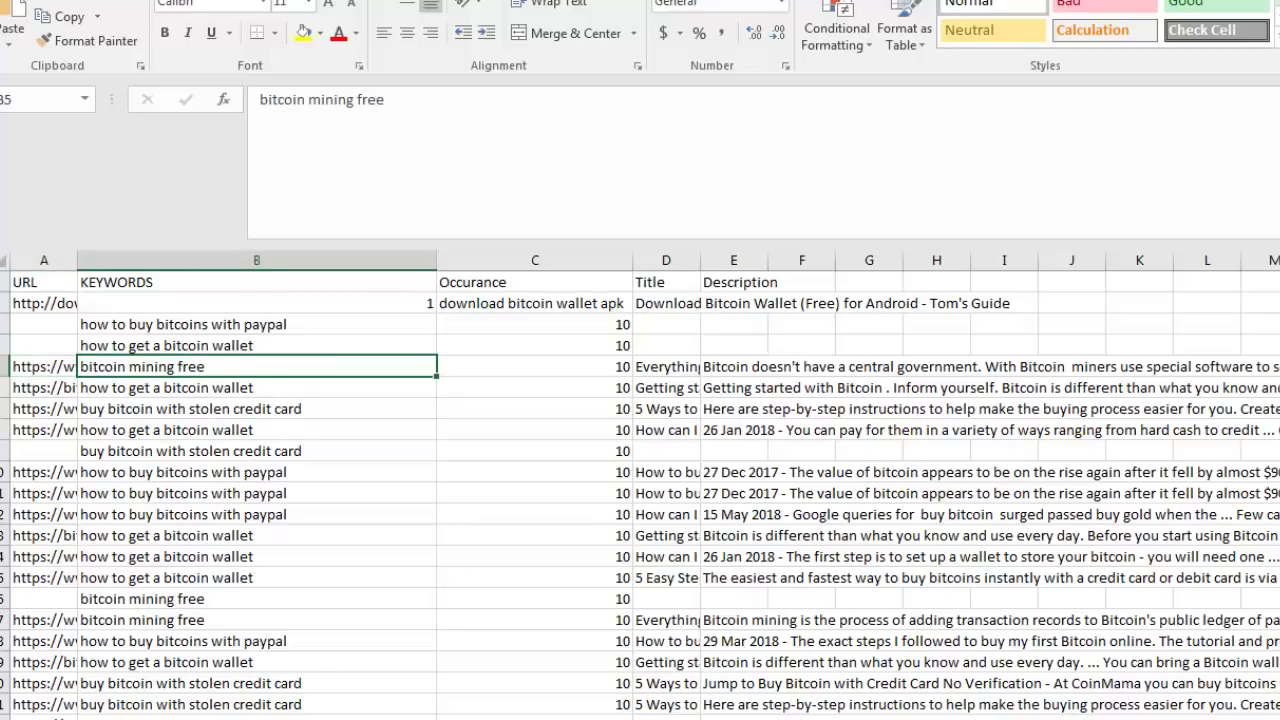
Remove duplicates from the KEYWORDS and Occurance columns, treating the first row as headers.
{"action": "key", "text": "alt+Tab"}
{"action": "left_click", "coordinate": [266, 443]}
{"action": "left_click", "coordinate": [238, 261]}
{"action": "left_click", "coordinate": [251, 431]}
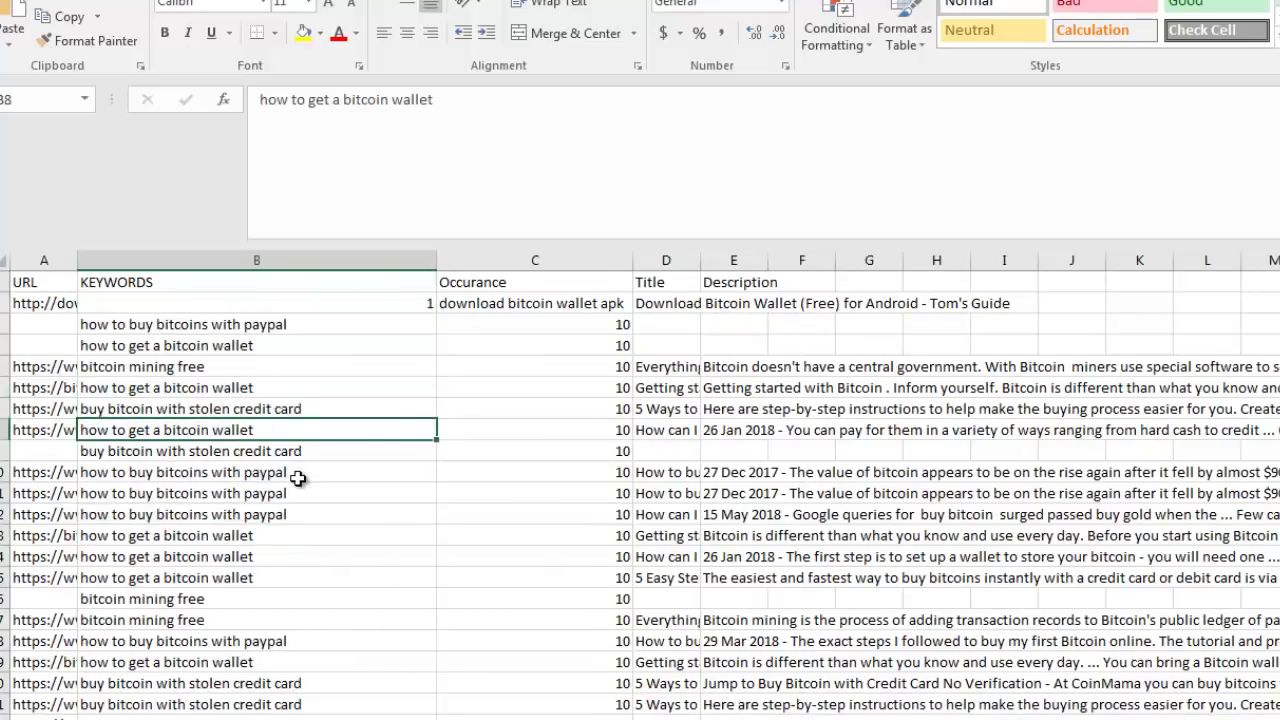
{"action": "left_click", "coordinate": [283, 261]}
{"action": "left_click_drag", "start_coordinate": [283, 261], "coordinate": [497, 251]}
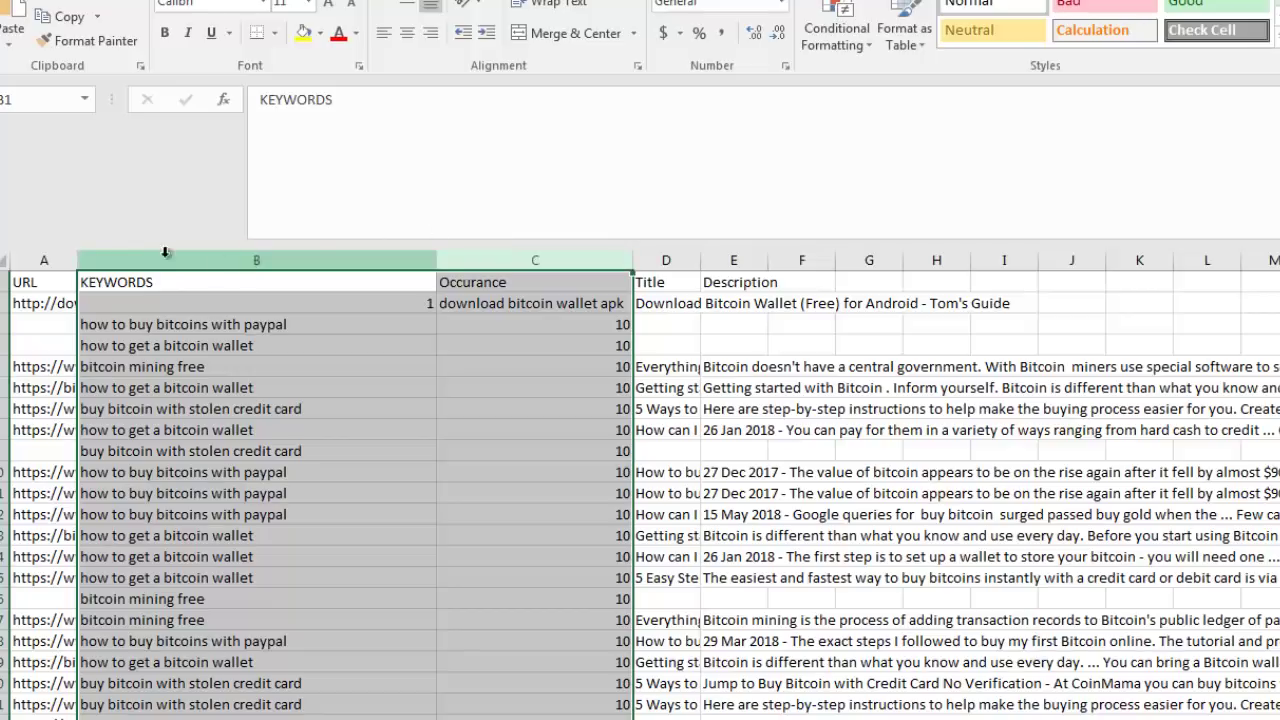
{"action": "left_click", "coordinate": [320, 0]}
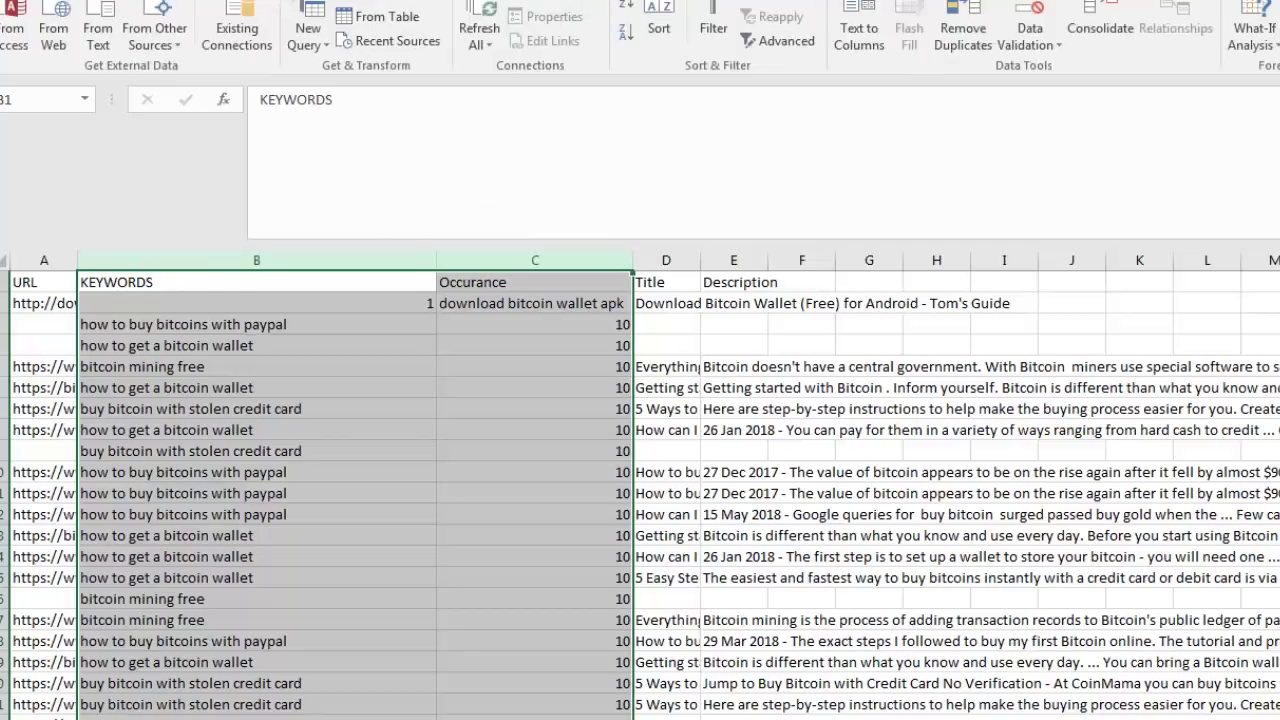
{"action": "left_click", "coordinate": [963, 30]}
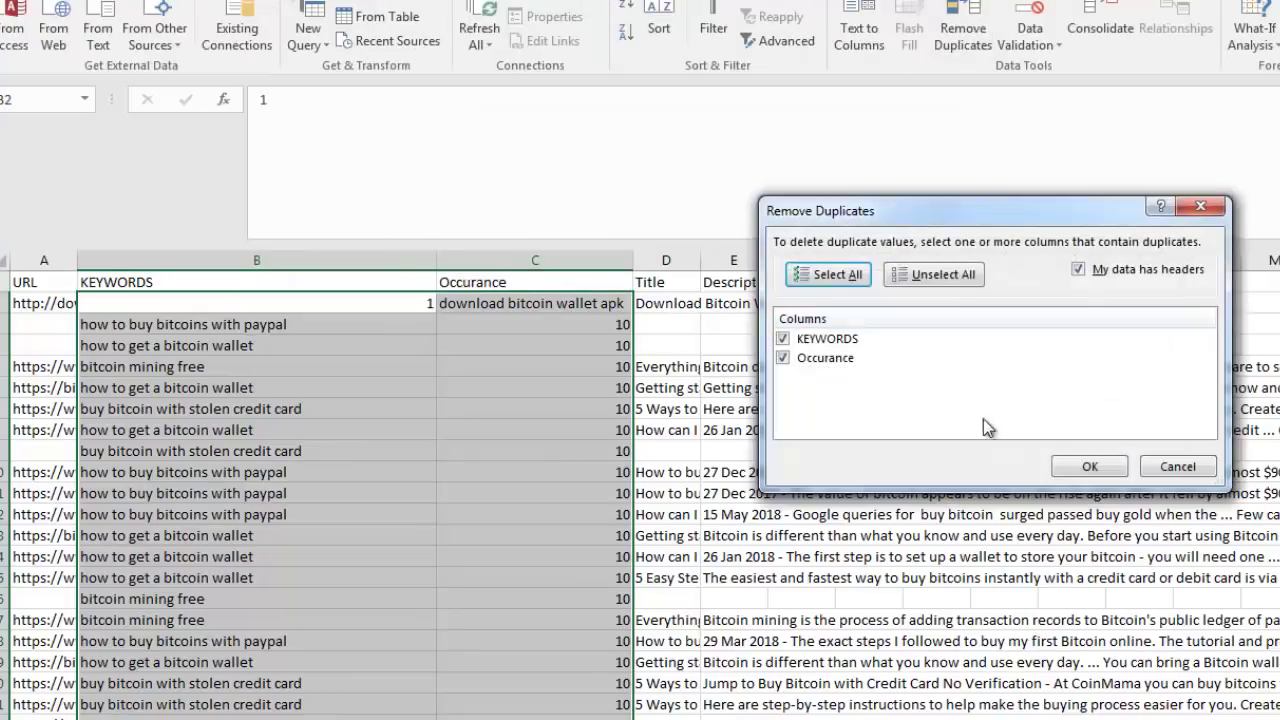
{"action": "left_click", "coordinate": [1092, 470]}
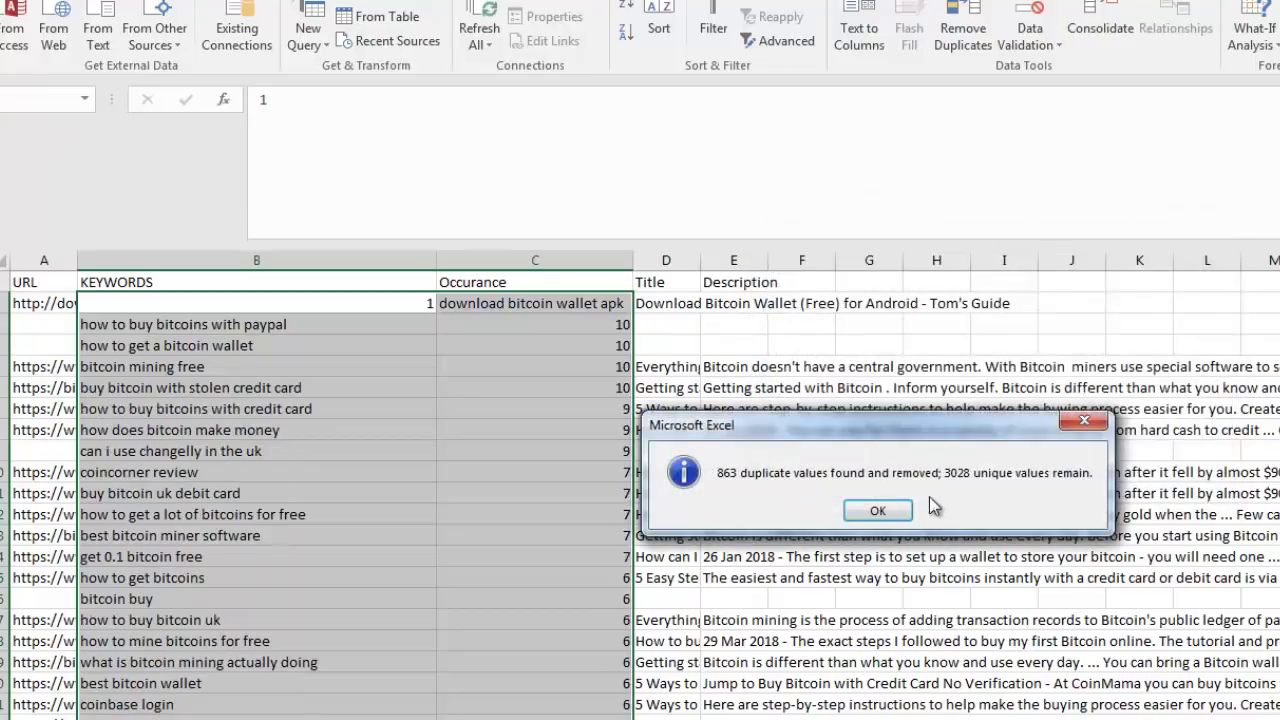
{"action": "left_click", "coordinate": [878, 511]}
Examine the remaining keywords and their occurrence counts, starting from how to buy bitcoins with paypal.
{"action": "left_click", "coordinate": [640, 535]}
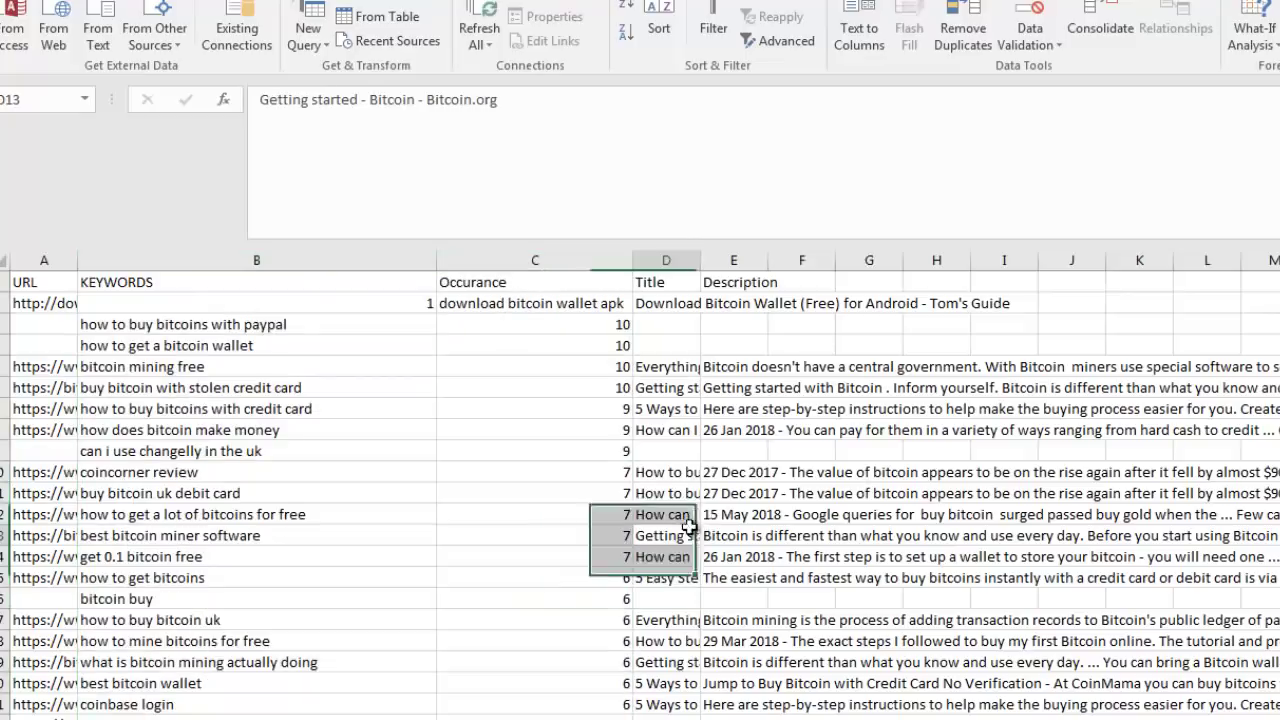
{"action": "left_click_drag", "start_coordinate": [230, 321], "coordinate": [245, 719]}
{"action": "left_click_drag", "start_coordinate": [560, 324], "coordinate": [550, 474]}
{"action": "left_click", "coordinate": [550, 474]}
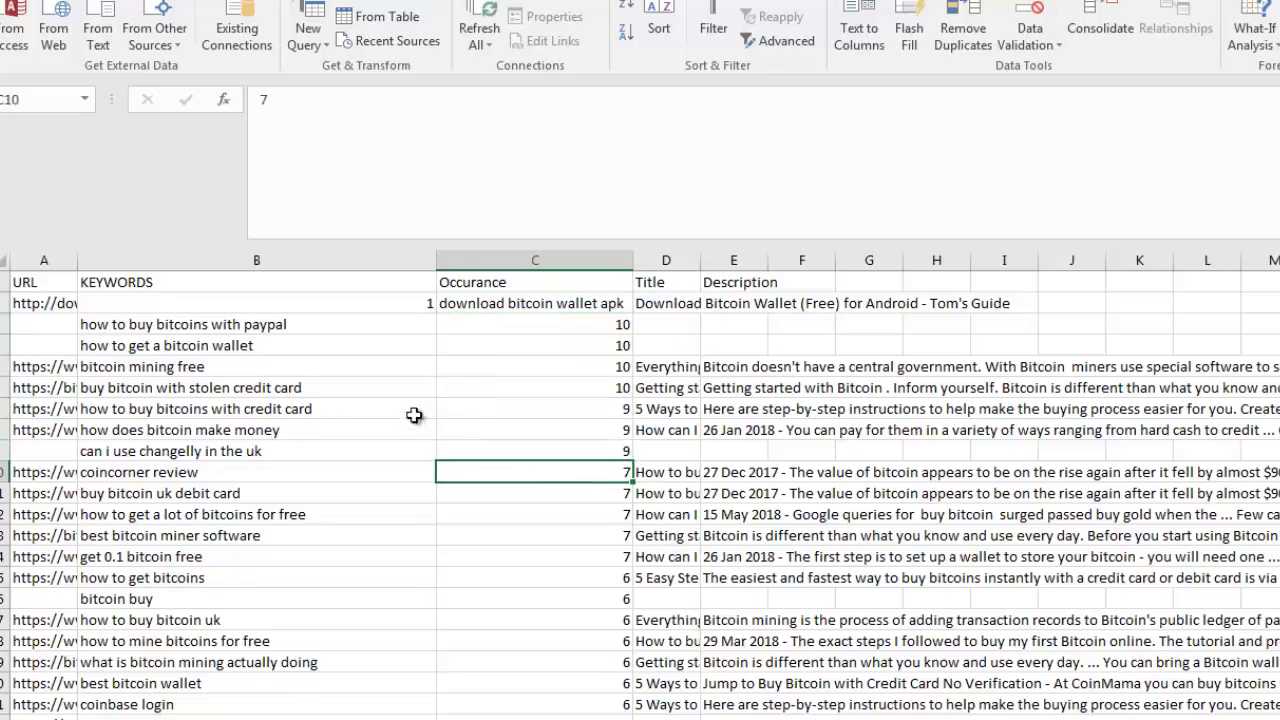
{"action": "left_click", "coordinate": [175, 337]}
{"action": "left_click", "coordinate": [180, 325]}
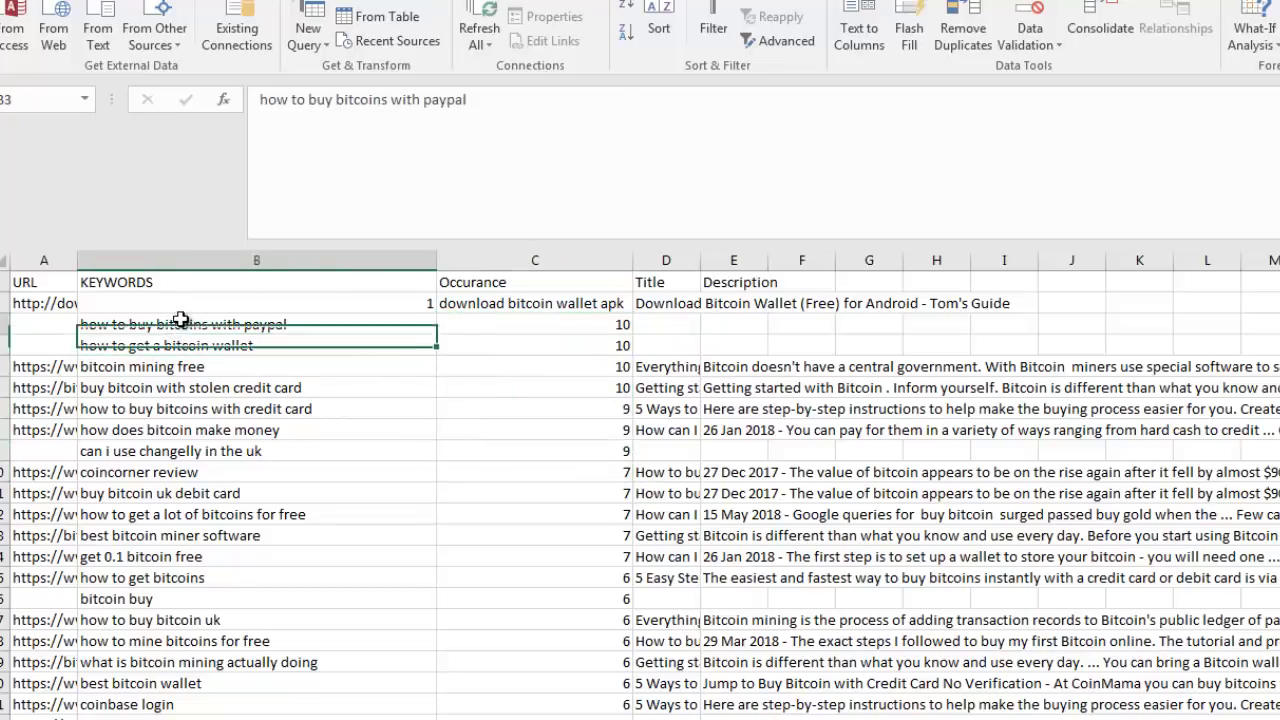
Examine the top keywords from how to buy bitcoins with paypal to buy bitcoin with stolen credit card alongside their Occurance values.
{"action": "left_click", "coordinate": [538, 322]}
{"action": "left_click", "coordinate": [386, 320]}
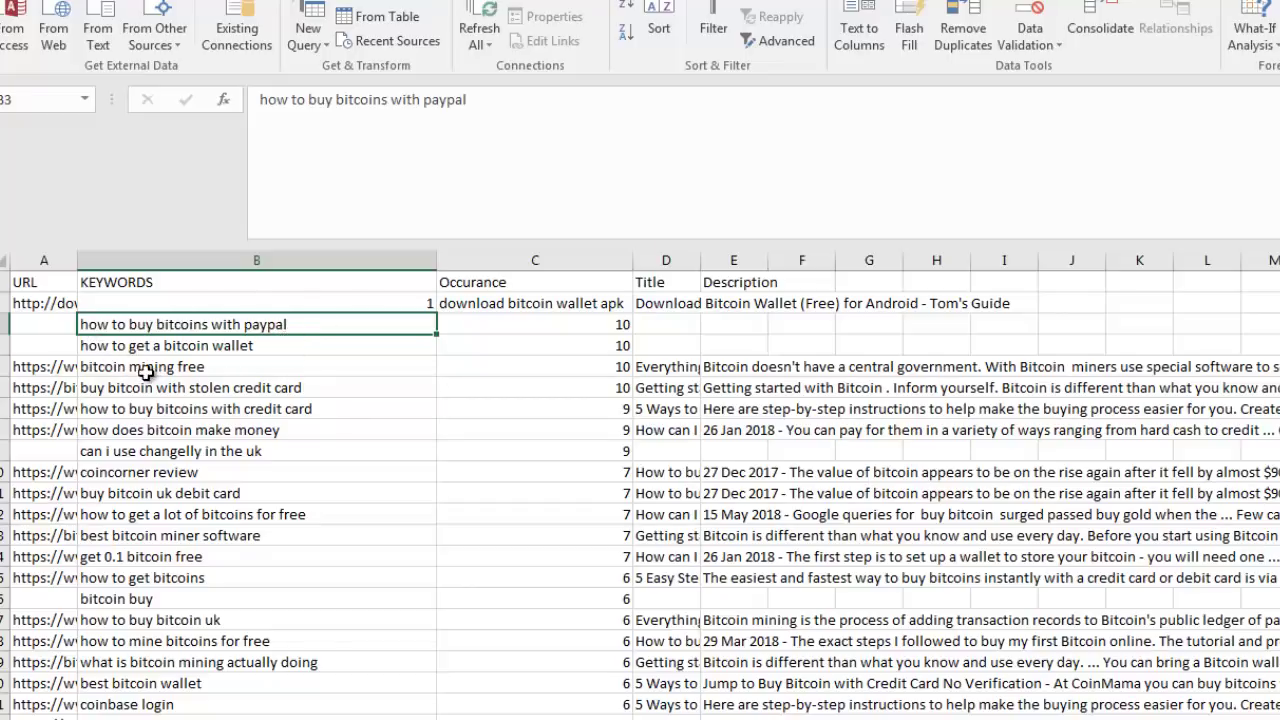
{"action": "left_click", "coordinate": [250, 368]}
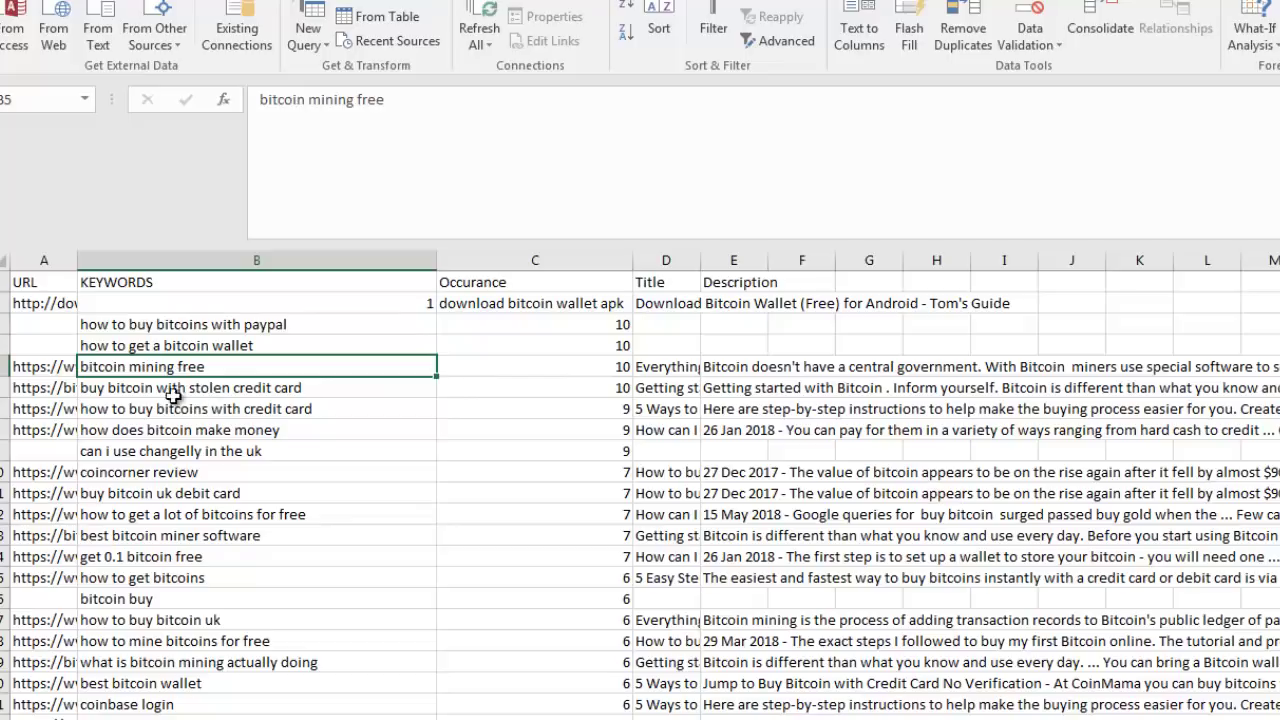
{"action": "left_click", "coordinate": [326, 388]}
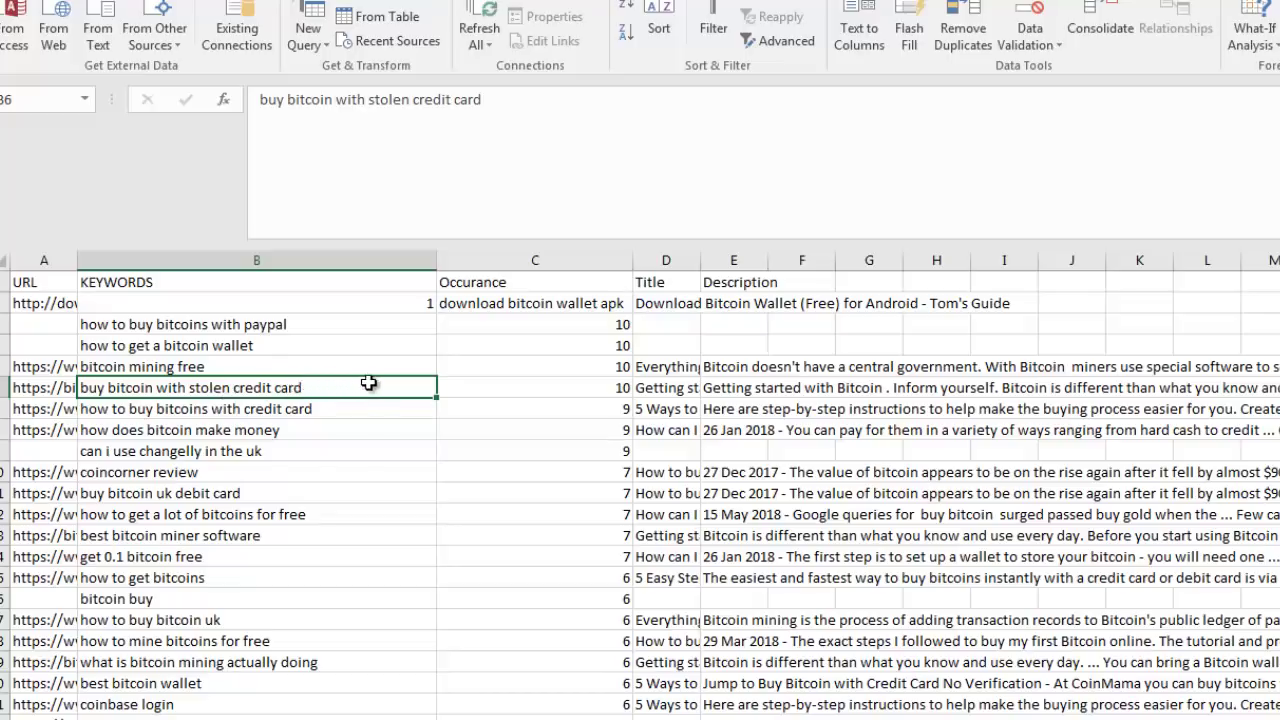
{"action": "left_click_drag", "start_coordinate": [369, 381], "coordinate": [351, 329]}
{"action": "left_click_drag", "start_coordinate": [459, 327], "coordinate": [551, 329]}
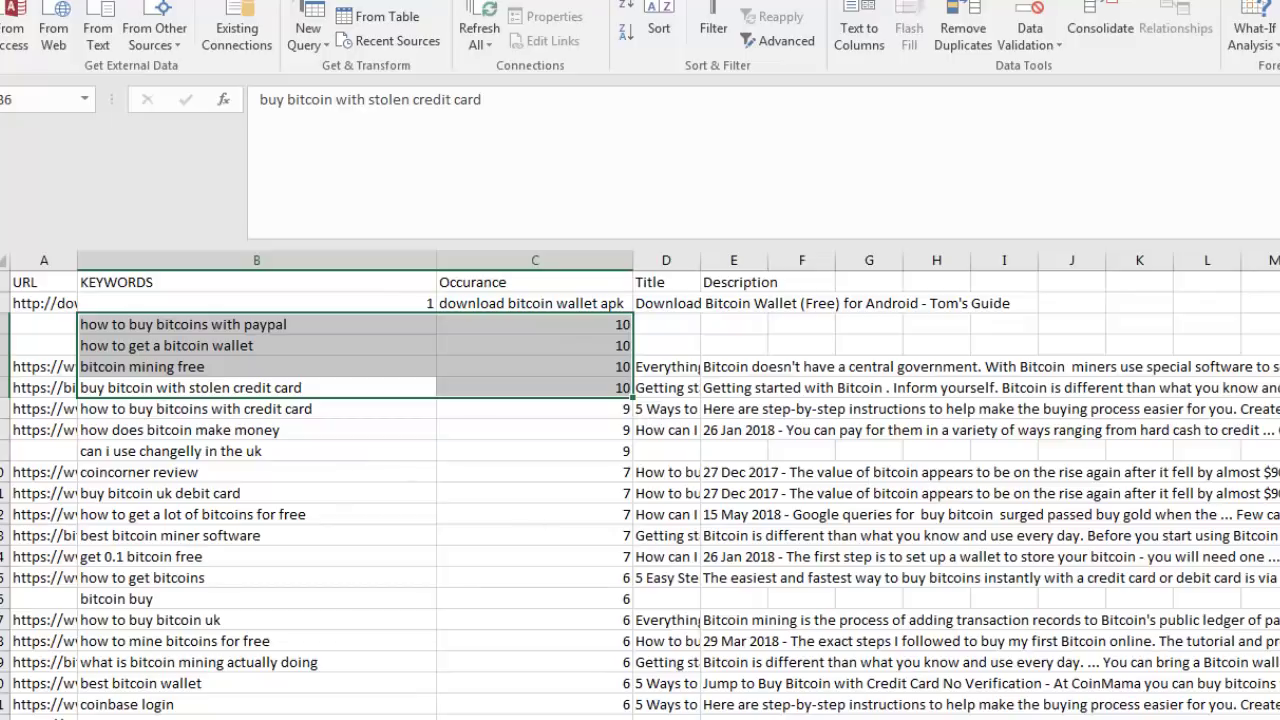
Check the scraping mode options in RivalKeywords, return to the spreadsheet and look through the whole KEYWORDS column.
{"action": "key", "text": "alt+Tab"}
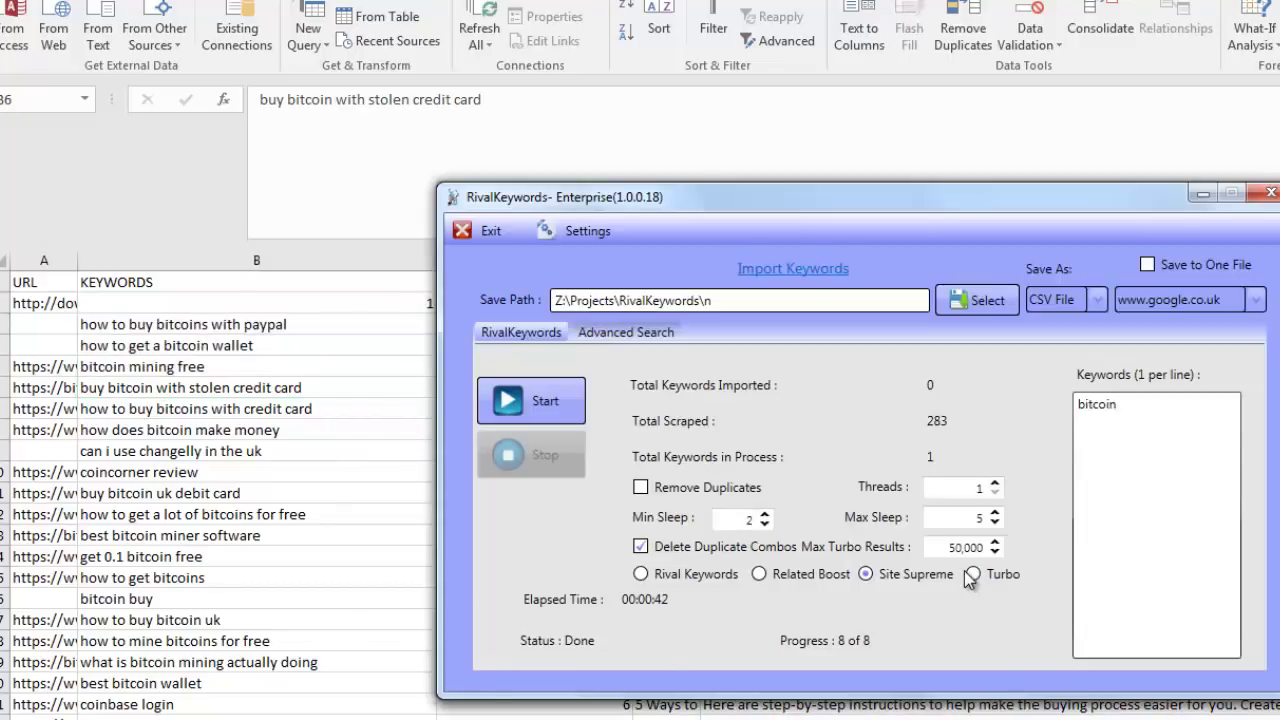
{"action": "key", "text": "alt+Tab"}
{"action": "left_click", "coordinate": [587, 318]}
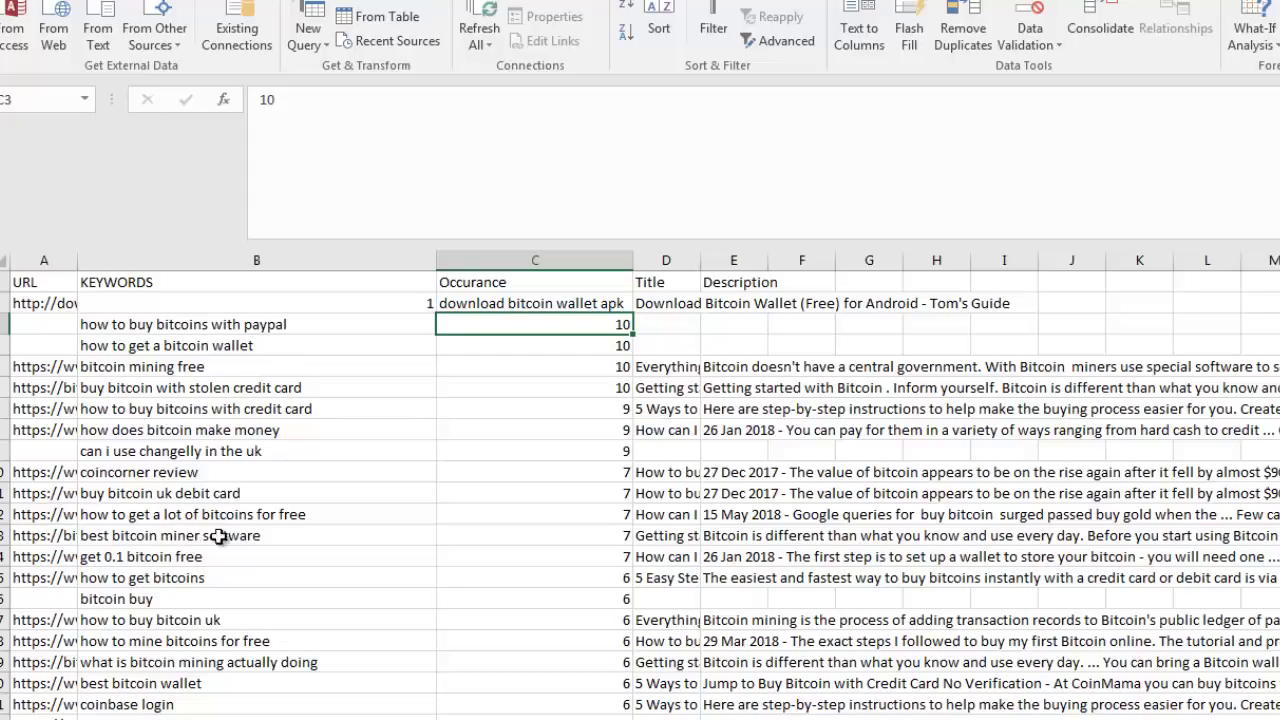
{"action": "left_click_drag", "start_coordinate": [337, 521], "coordinate": [309, 318]}
{"action": "left_click", "coordinate": [381, 580]}
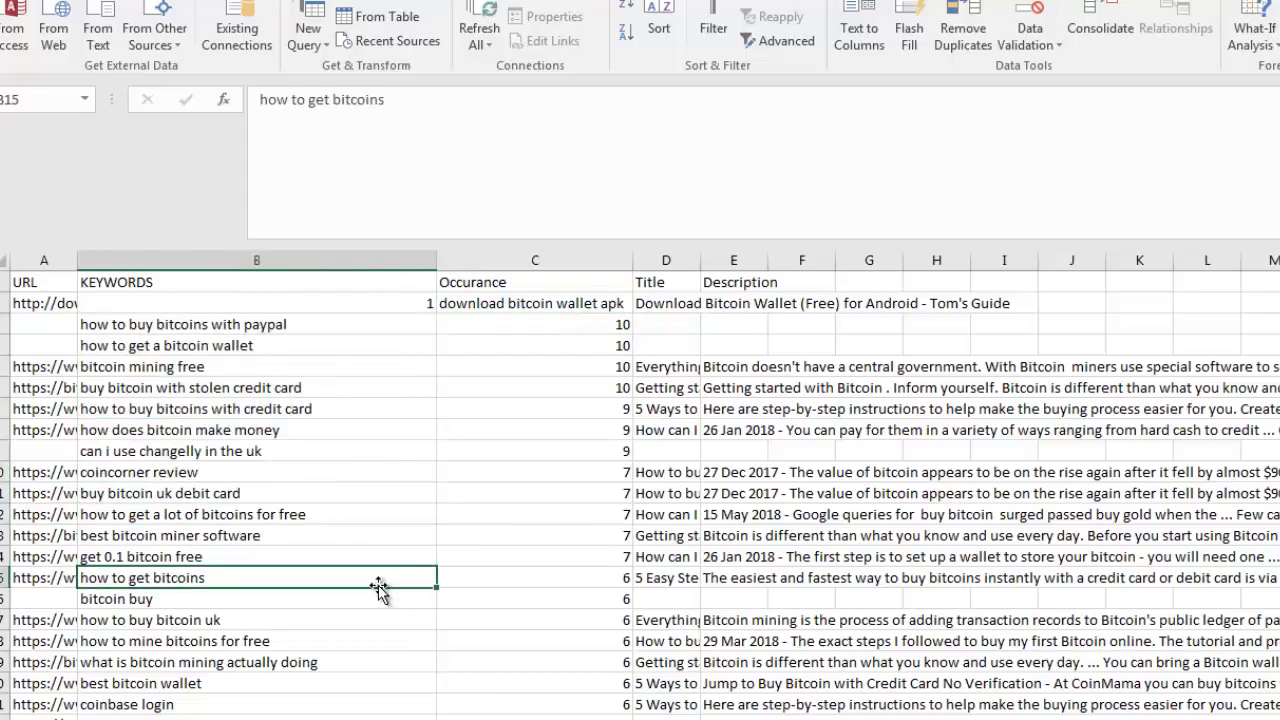
{"action": "scroll", "coordinate": [378, 590], "scroll_direction": "down", "scroll_amount": 16}
{"action": "scroll", "coordinate": [378, 590], "scroll_direction": "up", "scroll_amount": 15}
{"action": "scroll", "coordinate": [378, 590], "scroll_direction": "up", "scroll_amount": 3}
Copy the keywords from how to buy bitcoins with paypal through bitvisitor website into a blank Notepad document and select them all.
{"action": "left_click", "coordinate": [139, 387]}
{"action": "left_click", "coordinate": [148, 328]}
{"action": "left_click_drag", "start_coordinate": [148, 330], "coordinate": [248, 383]}
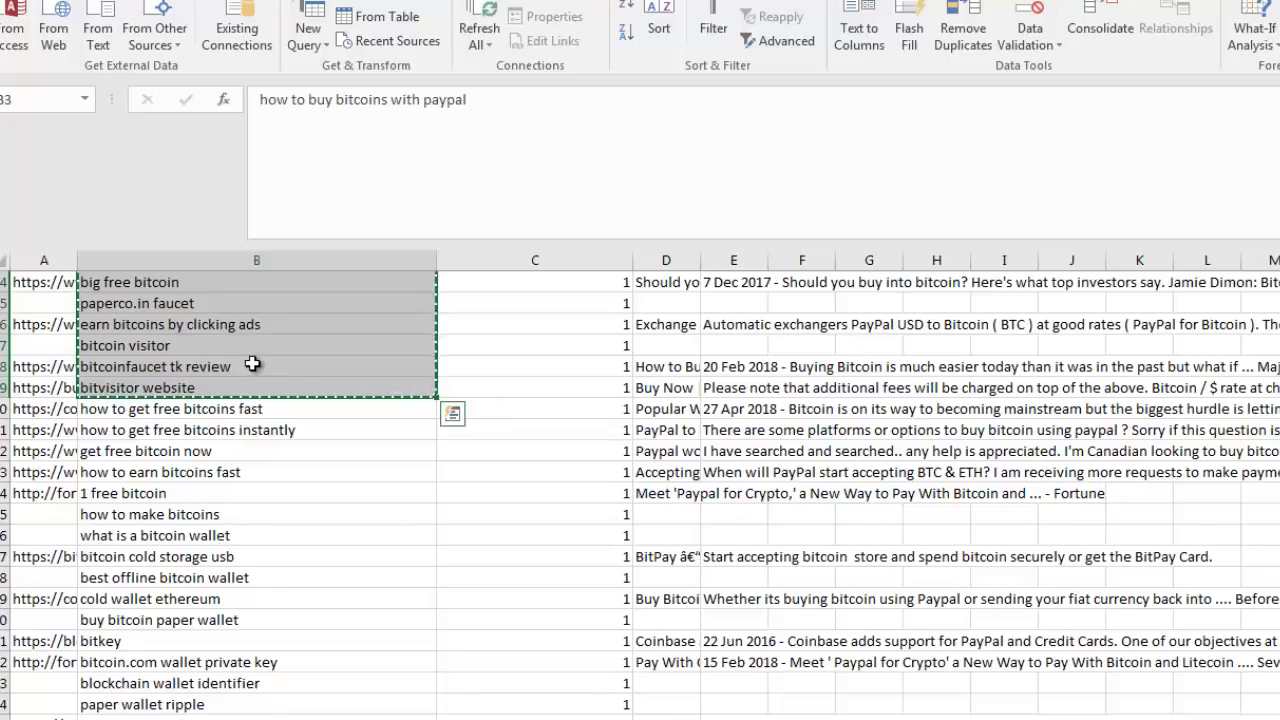
{"action": "key", "text": "ctrl+n"}
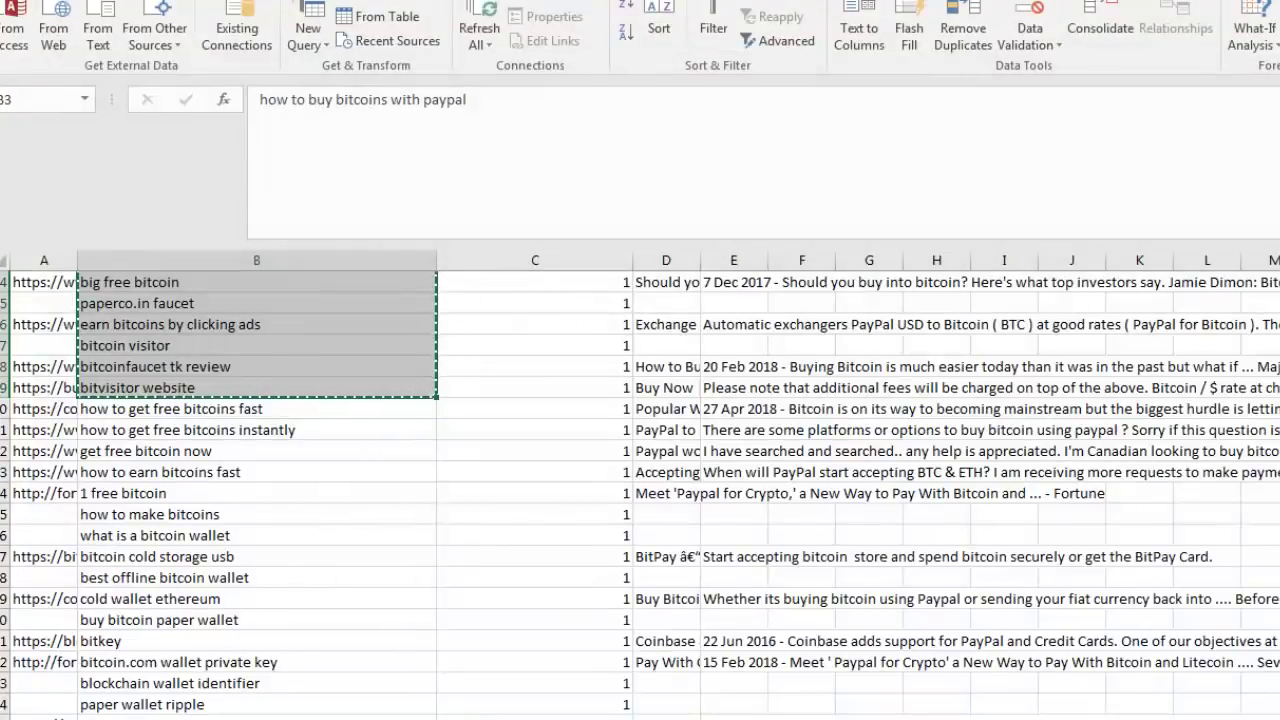
{"action": "key", "text": "alt+Tab"}
{"action": "key", "text": "ctrl+v"}
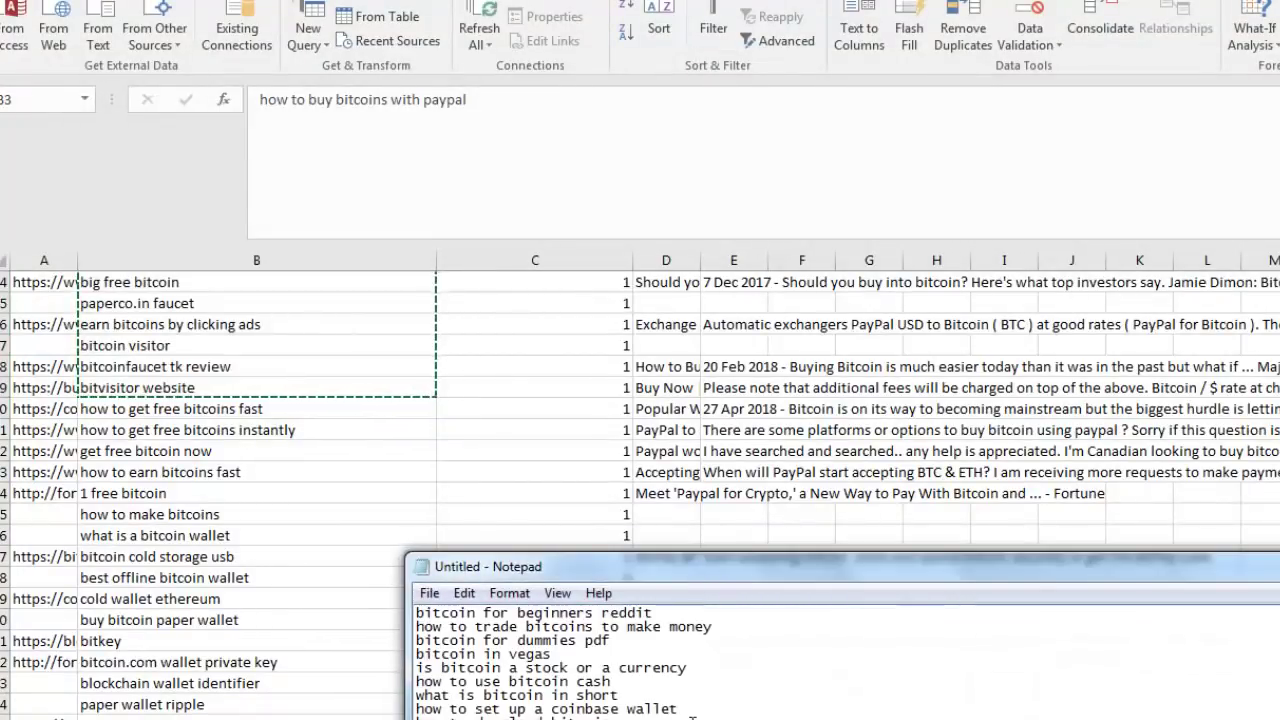
{"action": "key", "text": "ctrl+Home"}
{"action": "key", "text": "ctrl+a"}
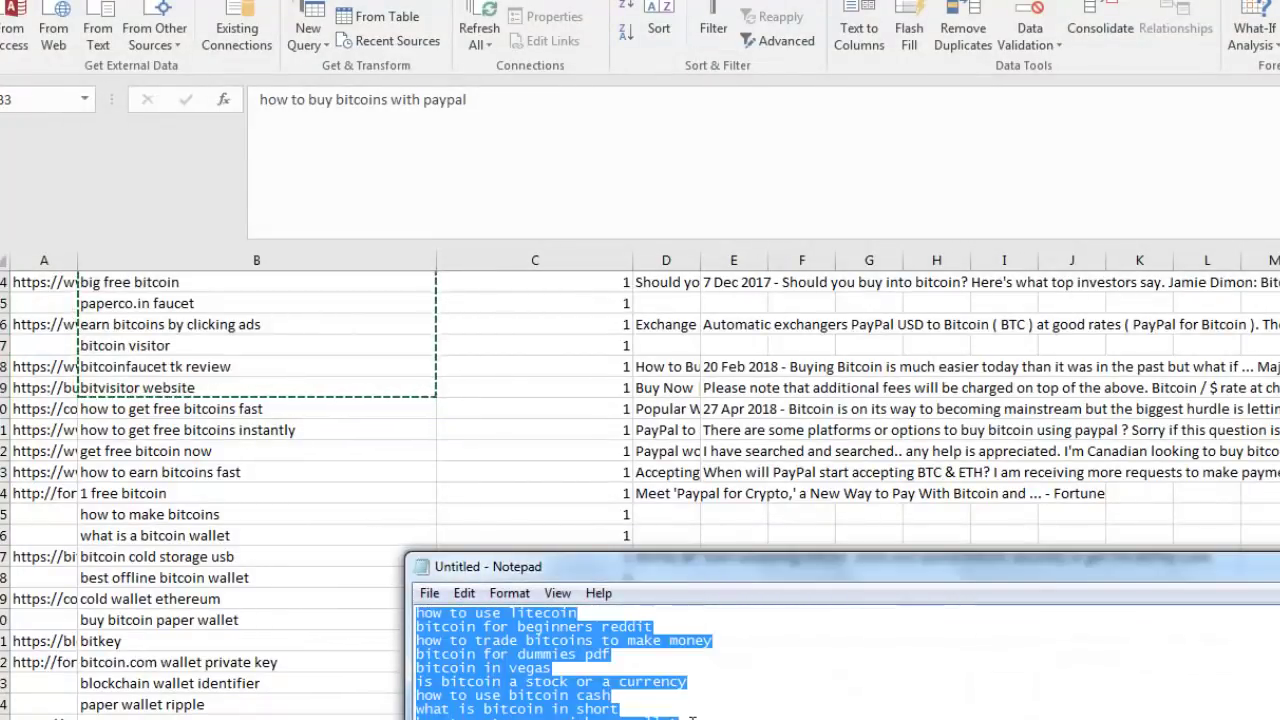
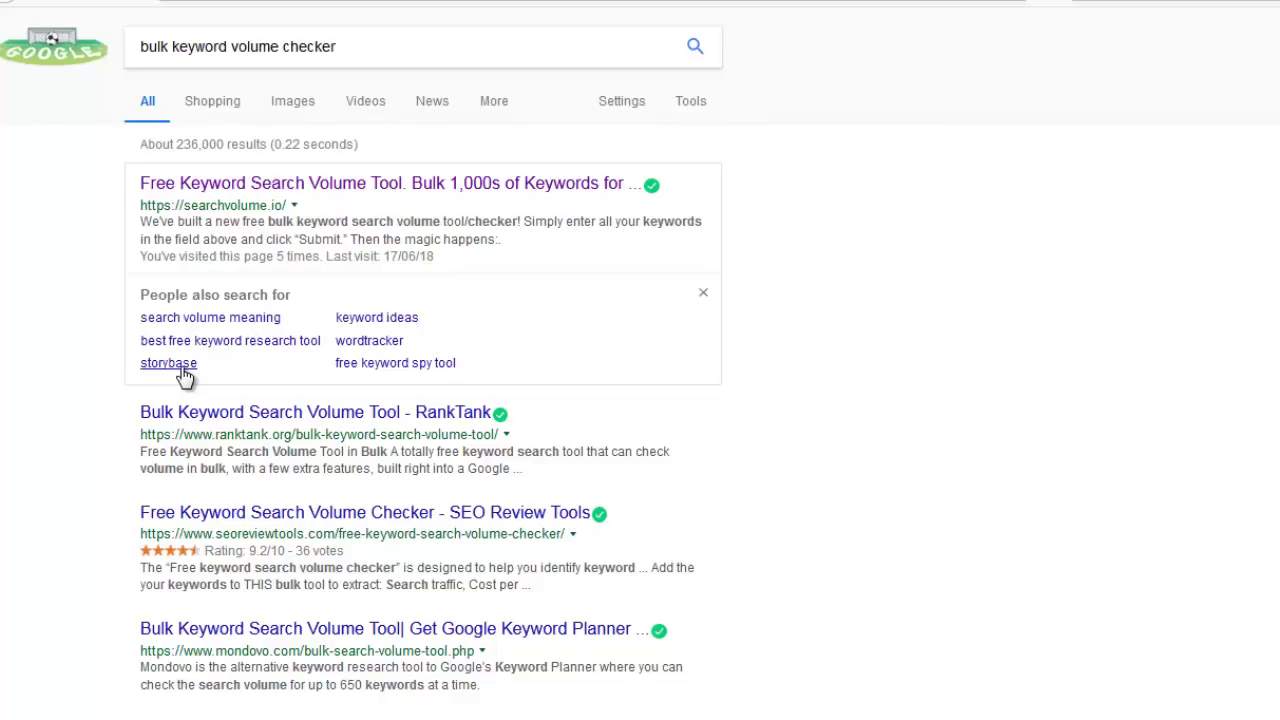
Open SearchVolume.io from the bulk keyword volume checker results in the browser and read which team provides the tool.
{"action": "left_click", "coordinate": [417, 188]}
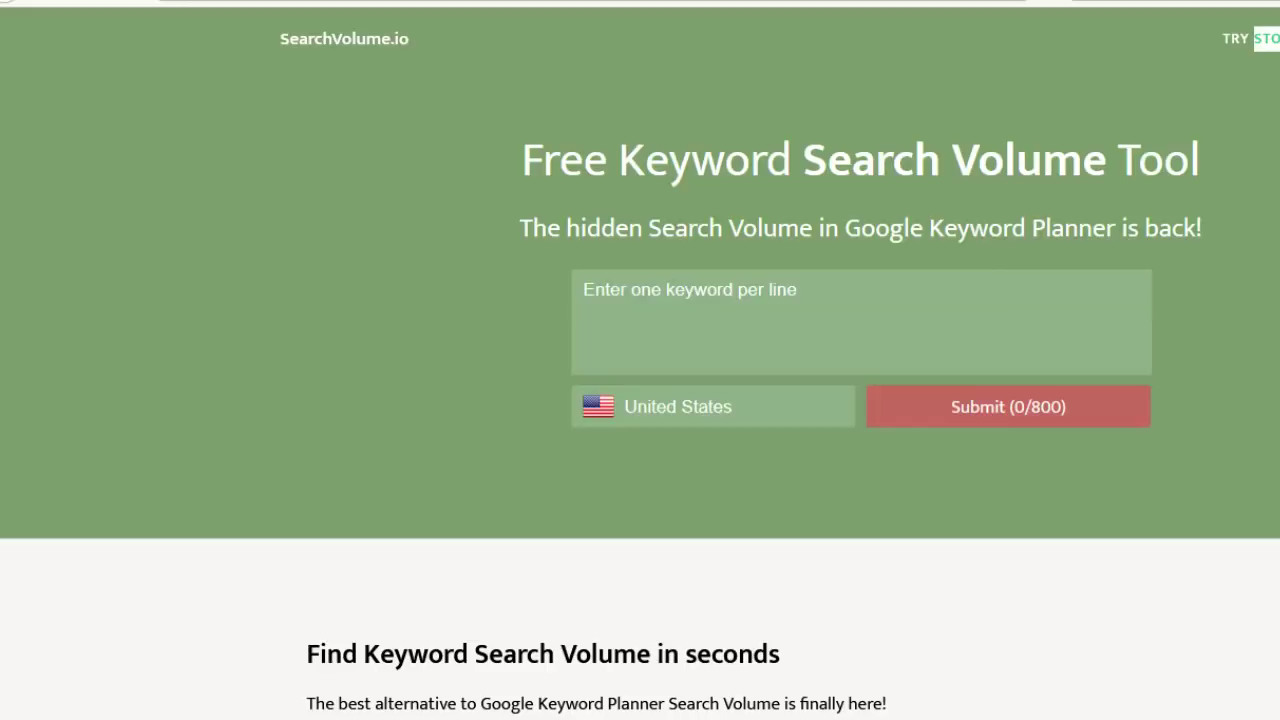
{"action": "key", "text": "Return"}
{"action": "left_click", "coordinate": [380, 610]}
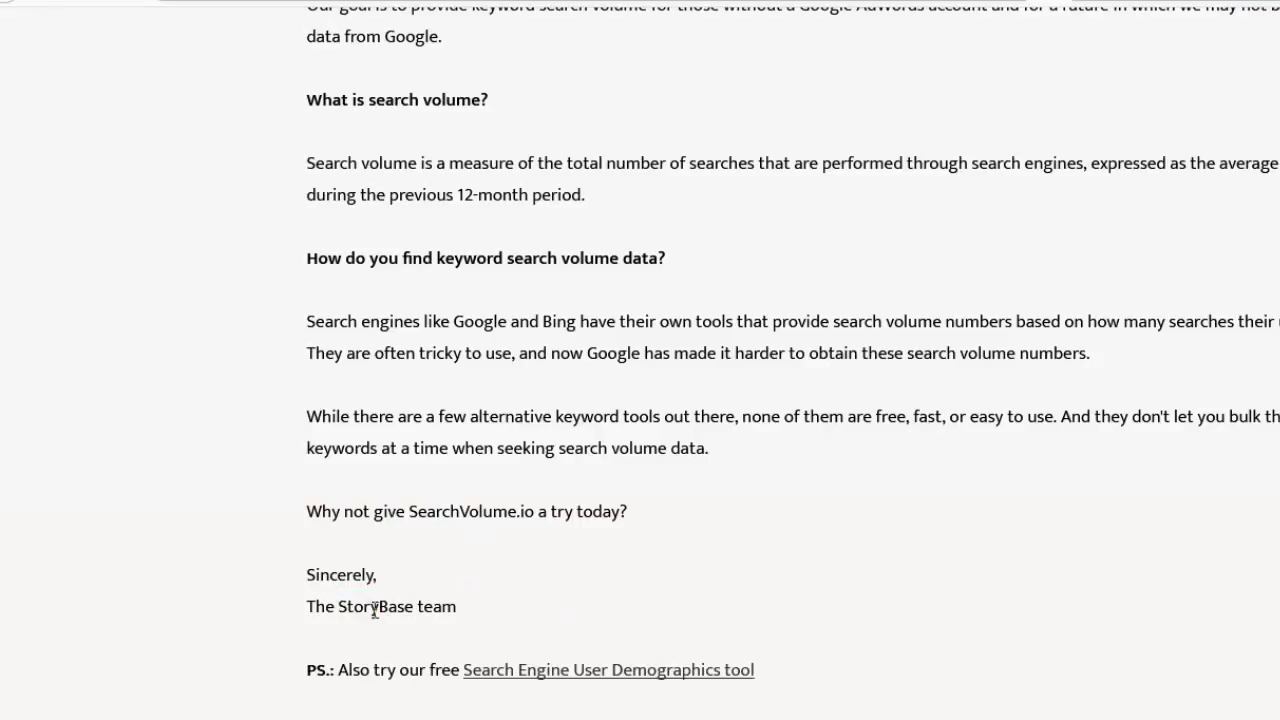
{"action": "left_click_drag", "start_coordinate": [307, 612], "coordinate": [449, 612]}
{"action": "left_click", "coordinate": [449, 612]}
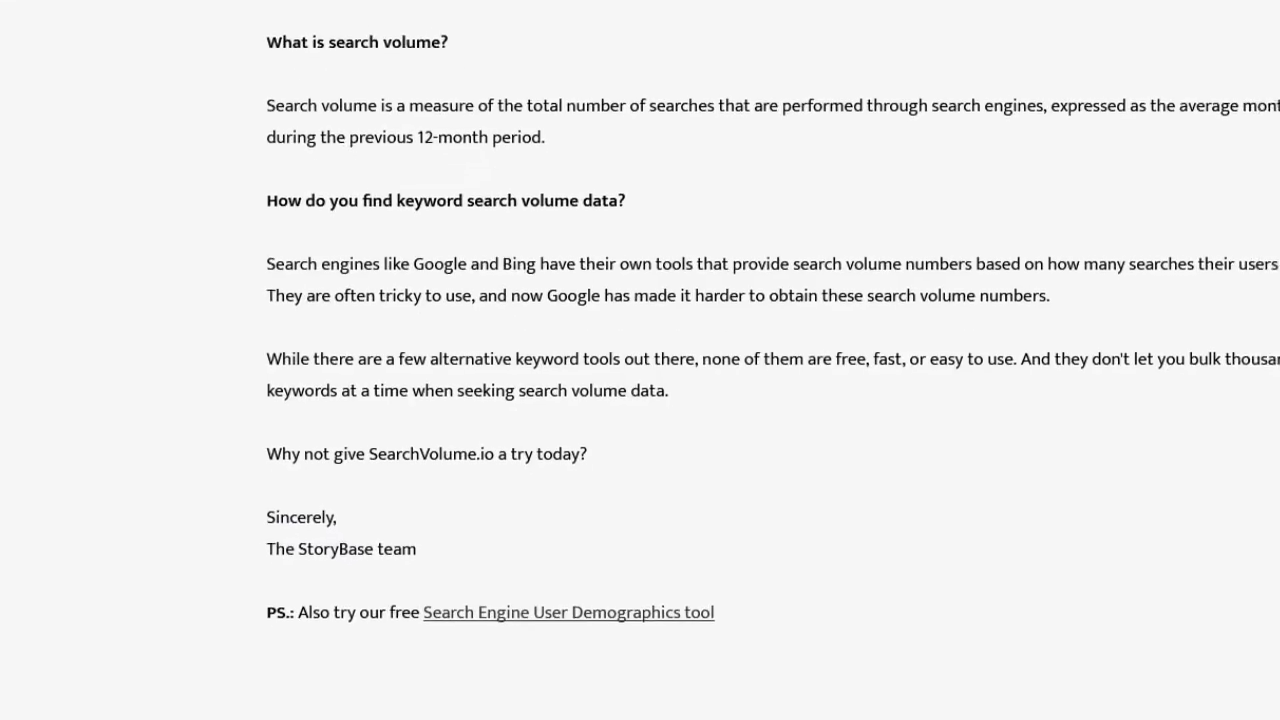
{"action": "scroll", "coordinate": [756, 663], "scroll_direction": "up", "scroll_amount": 15}
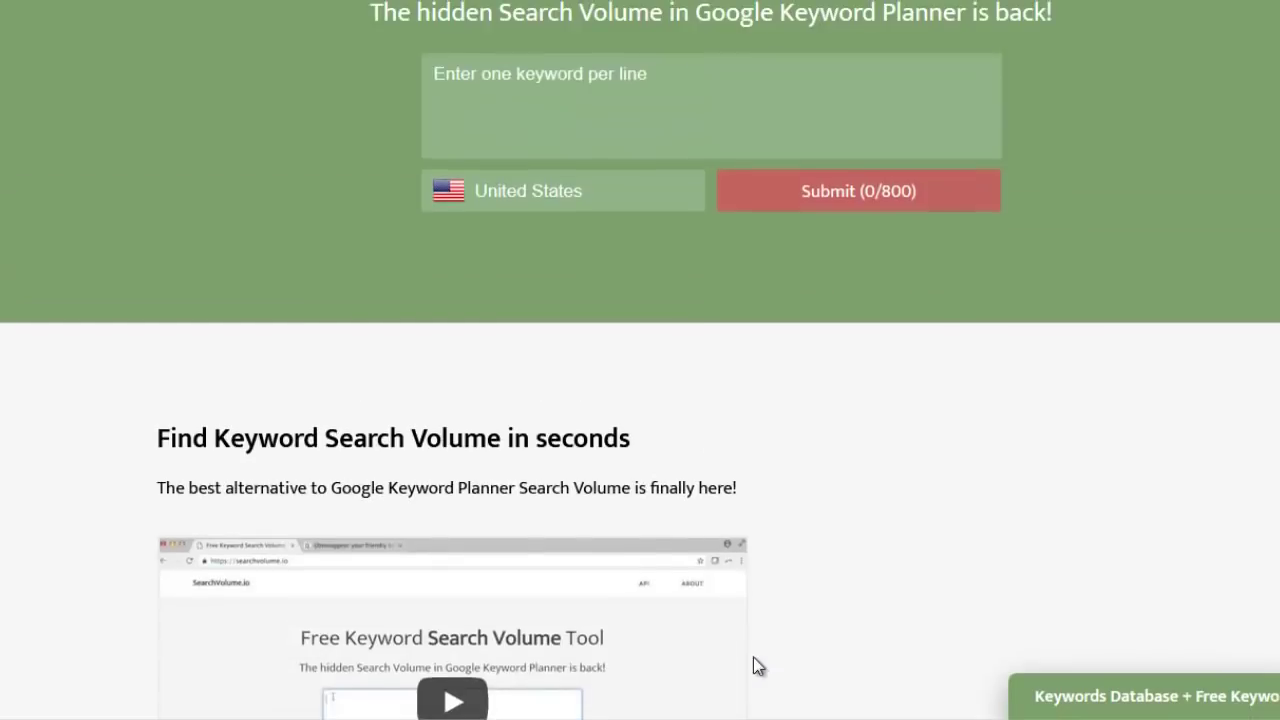
Reopen SearchVolume.io from the search results, paste in the copied bitcoin keywords and submit them for the United States.
{"action": "left_click", "coordinate": [587, 72]}
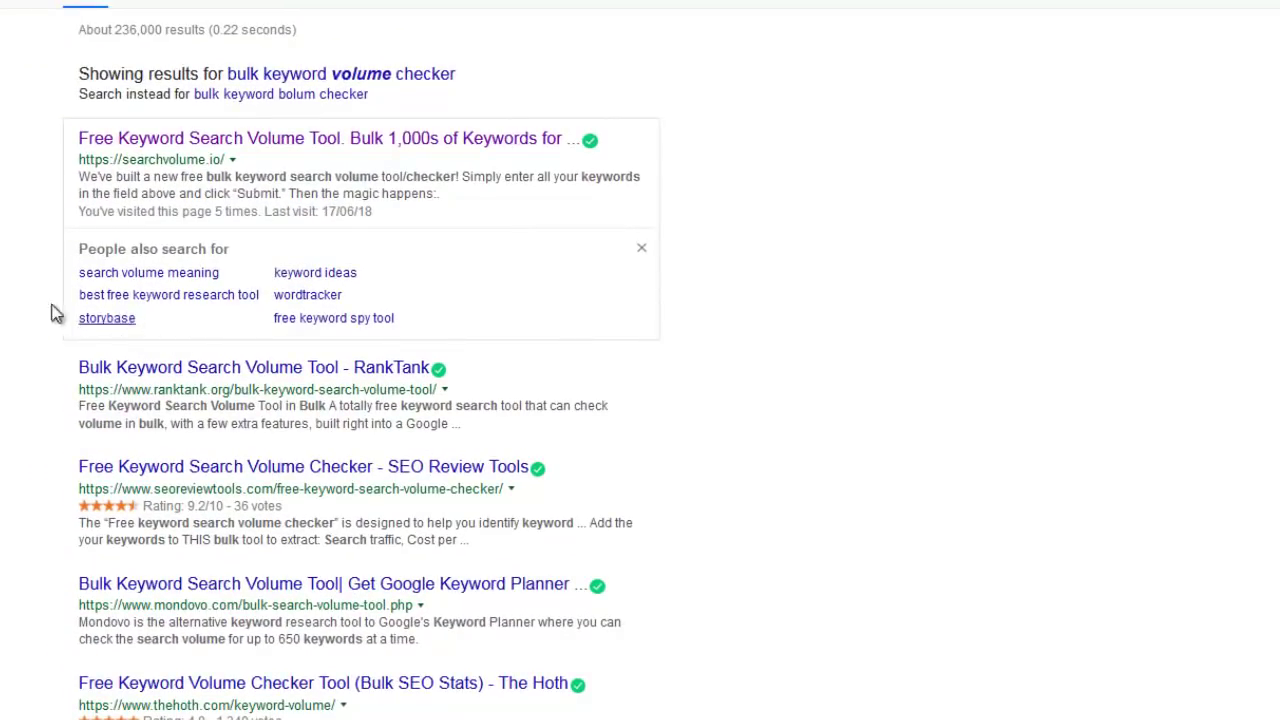
{"action": "left_click", "coordinate": [275, 148]}
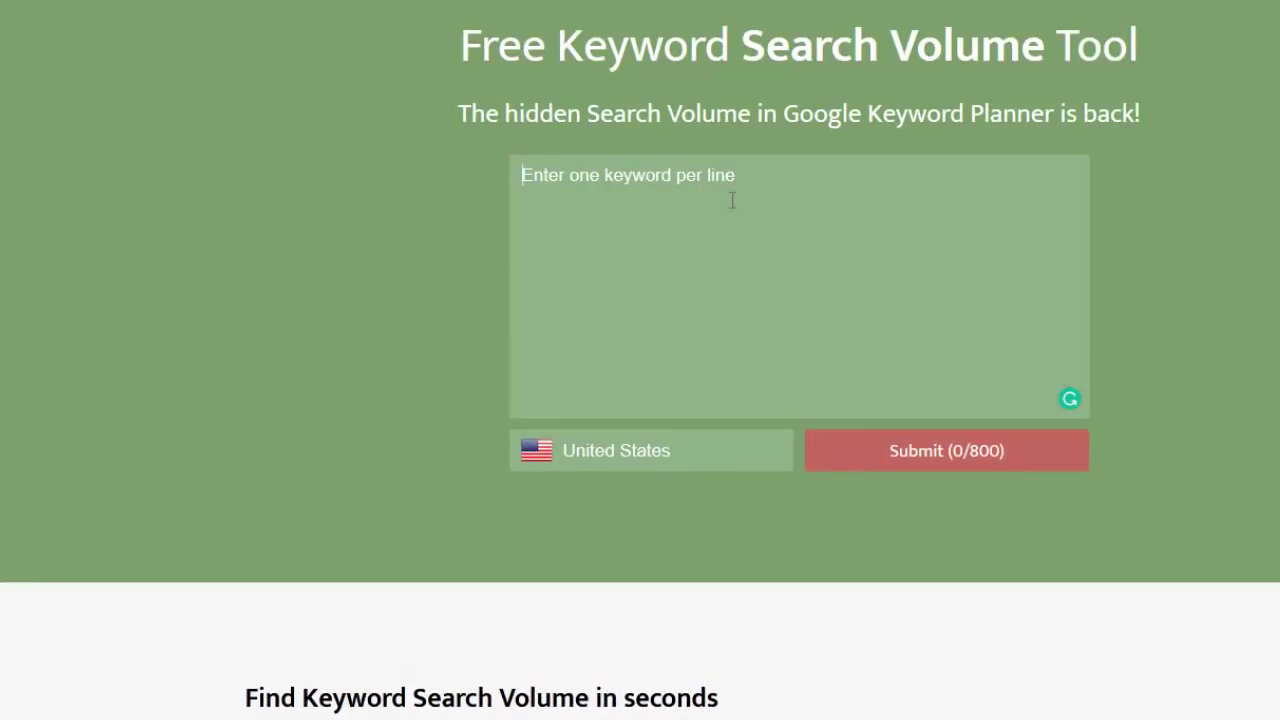
{"action": "key", "text": "ctrl+v"}
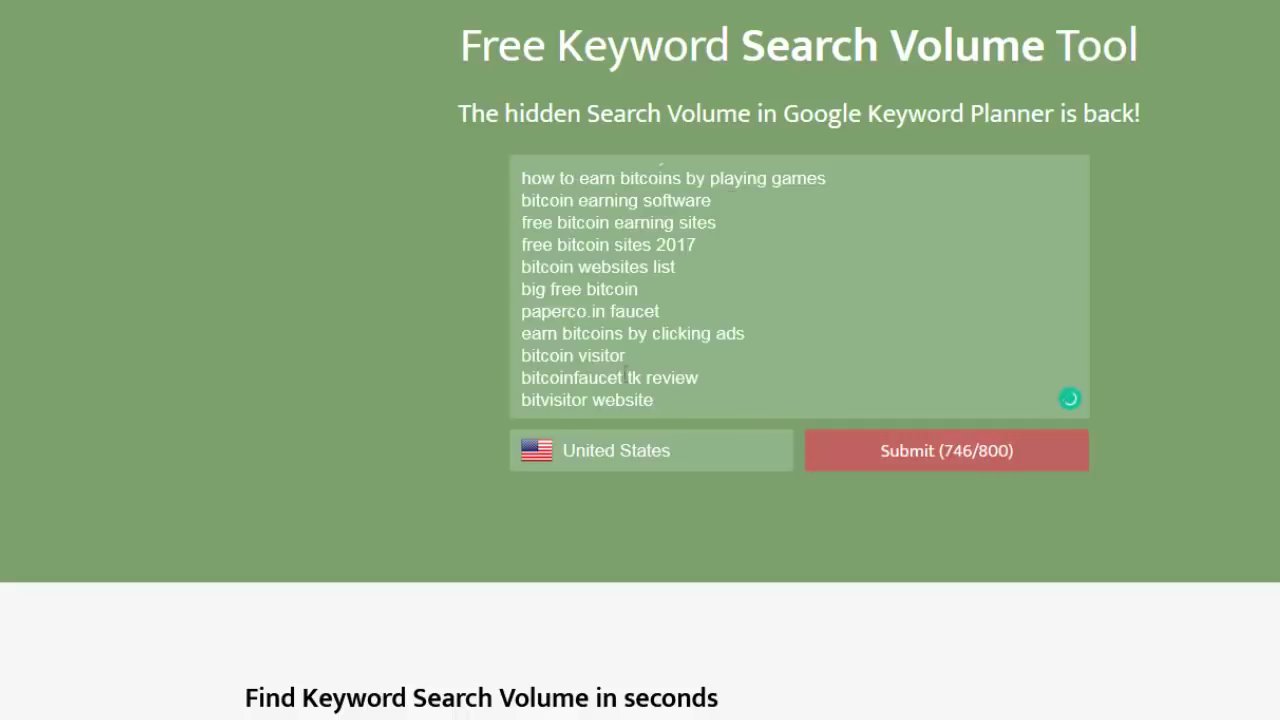
{"action": "left_click", "coordinate": [540, 200], "text": "shift"}
{"action": "left_click", "coordinate": [540, 200]}
{"action": "left_click", "coordinate": [722, 458]}
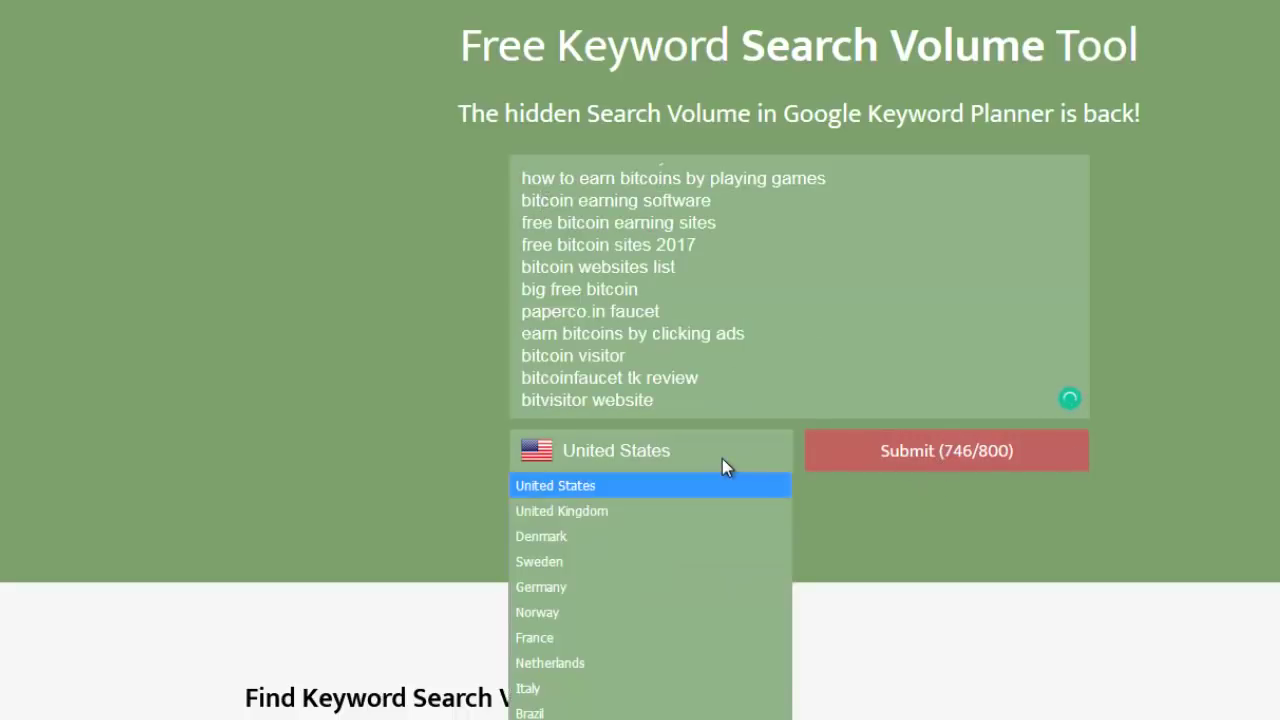
{"action": "left_click", "coordinate": [987, 596]}
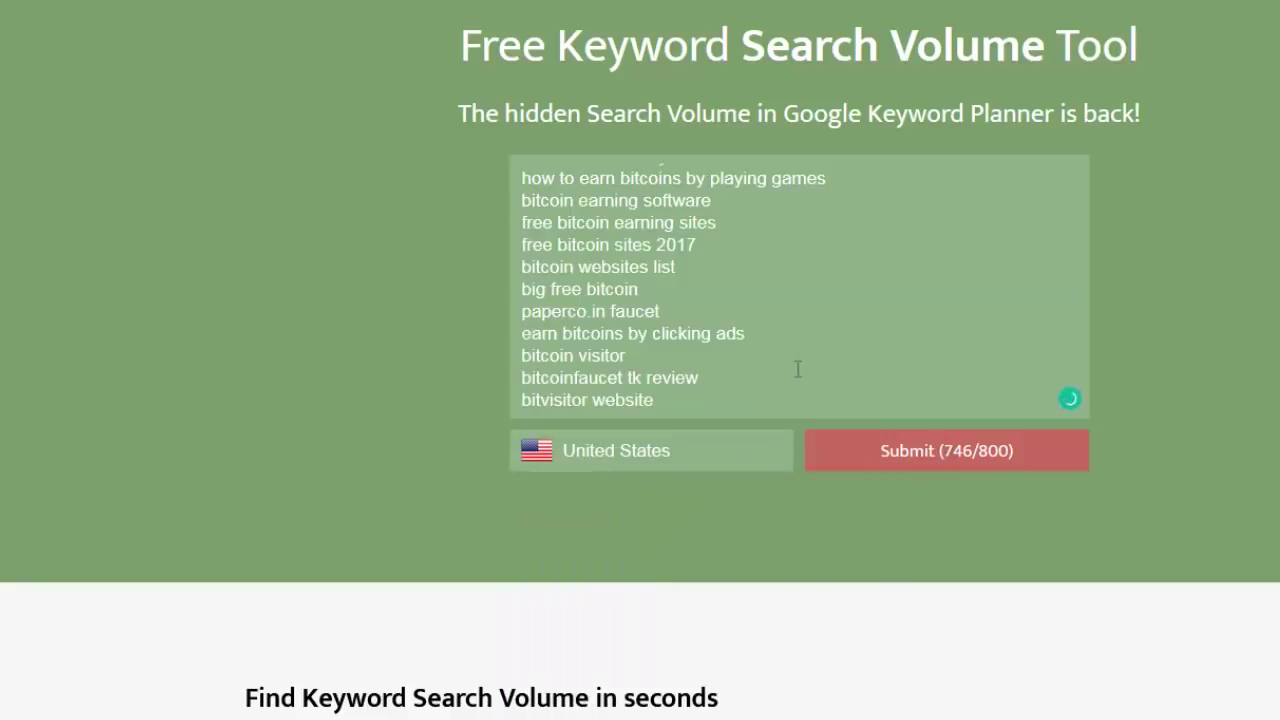
{"action": "left_click", "coordinate": [858, 462]}
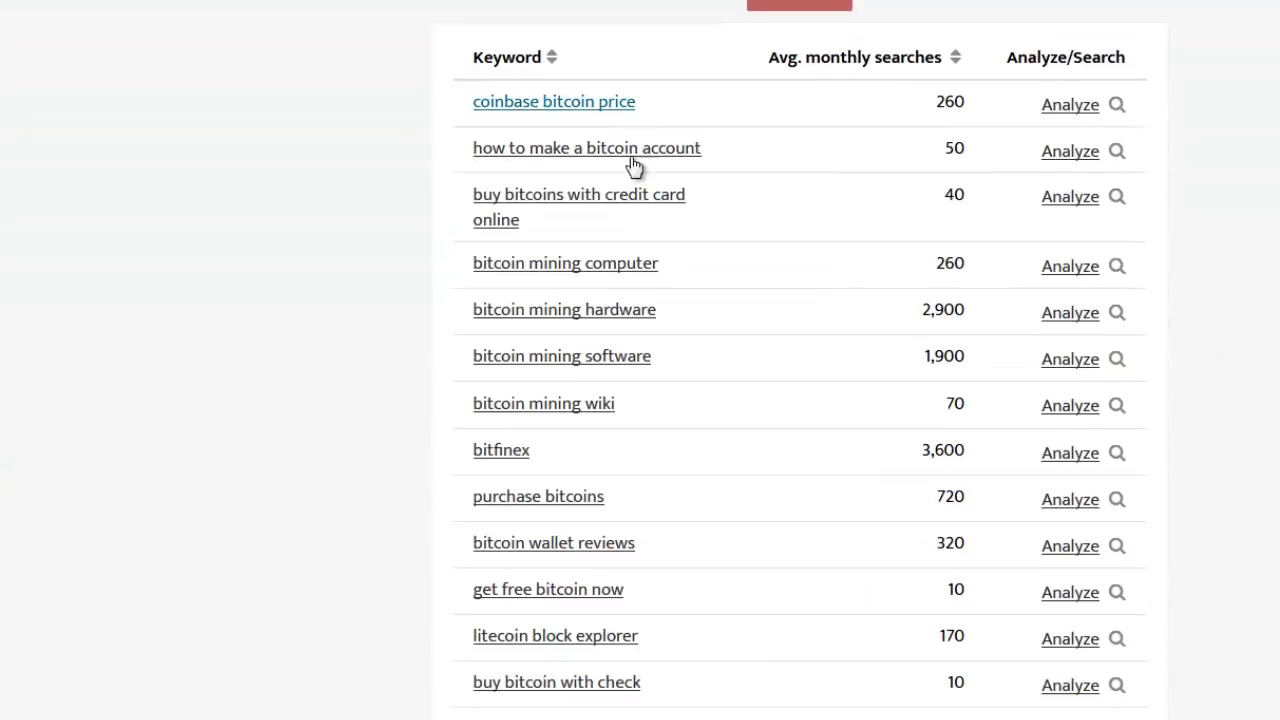
Examine the average monthly searches listed for the submitted bitcoin keywords.
{"action": "scroll", "coordinate": [748, 495], "scroll_direction": "down", "scroll_amount": 2}
{"action": "scroll", "coordinate": [755, 503], "scroll_direction": "down", "scroll_amount": 15}
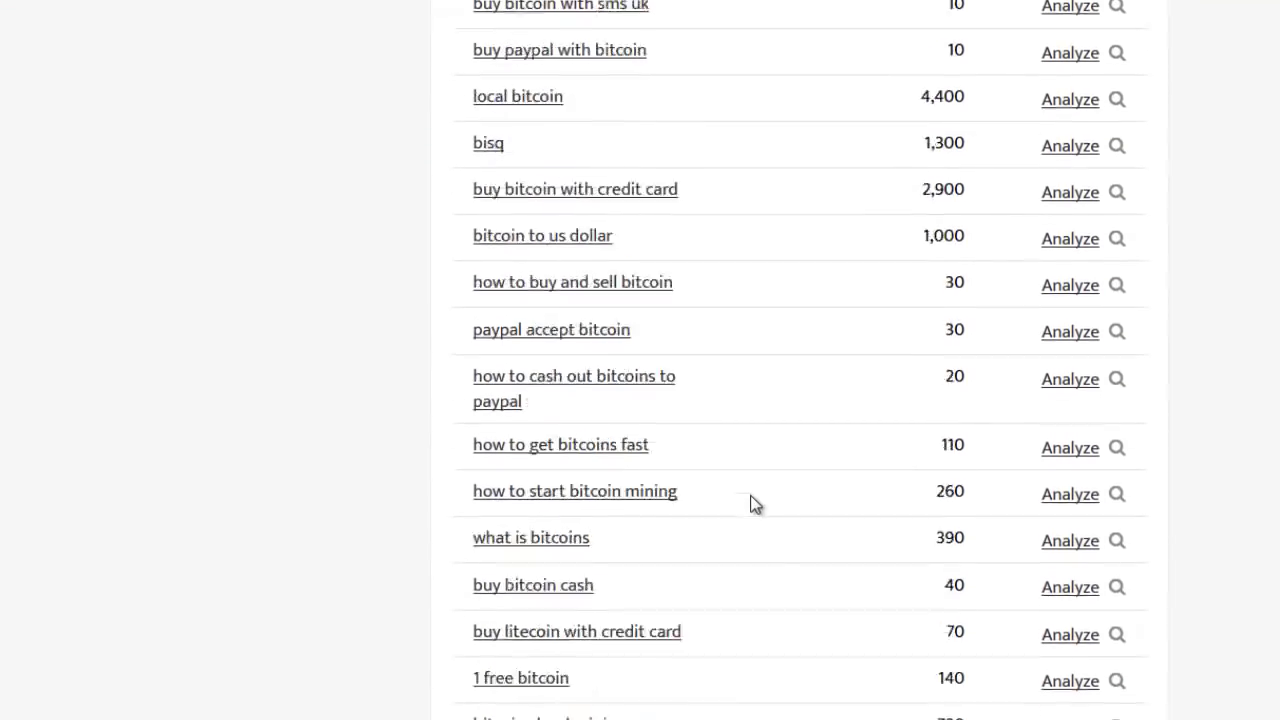
{"action": "scroll", "coordinate": [755, 503], "scroll_direction": "down", "scroll_amount": 7}
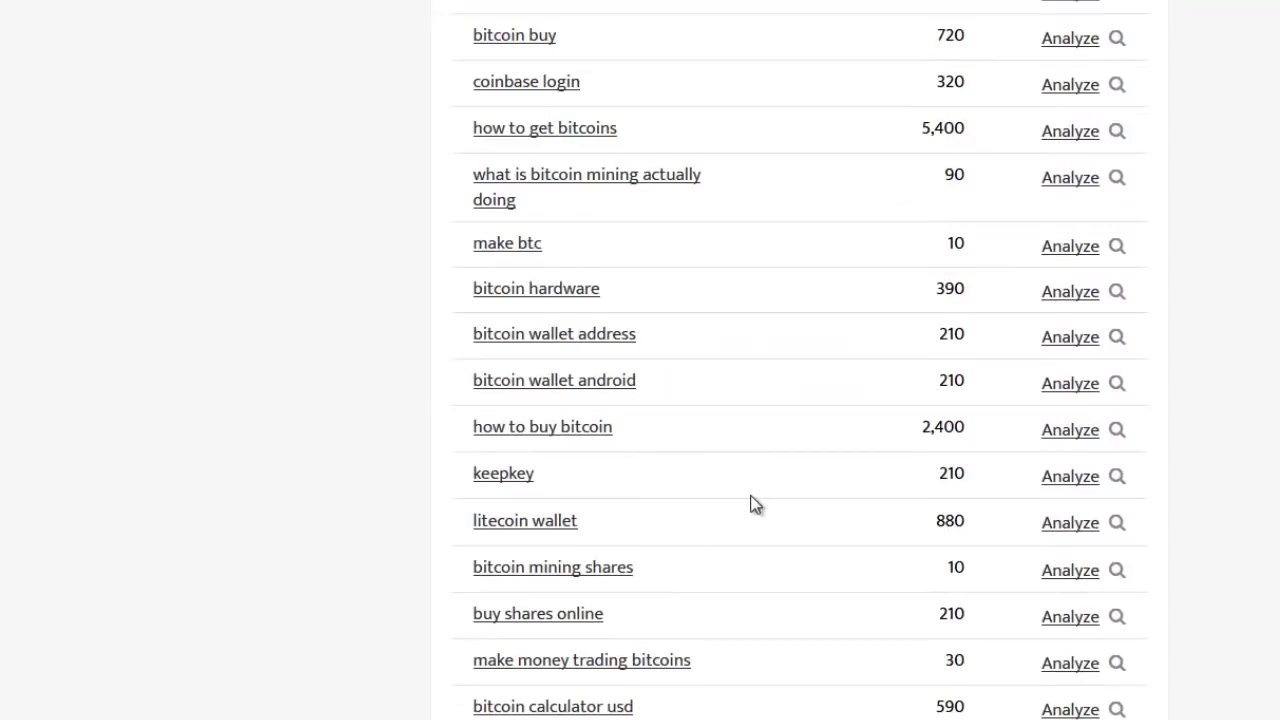
{"action": "scroll", "coordinate": [755, 503], "scroll_direction": "down", "scroll_amount": 1}
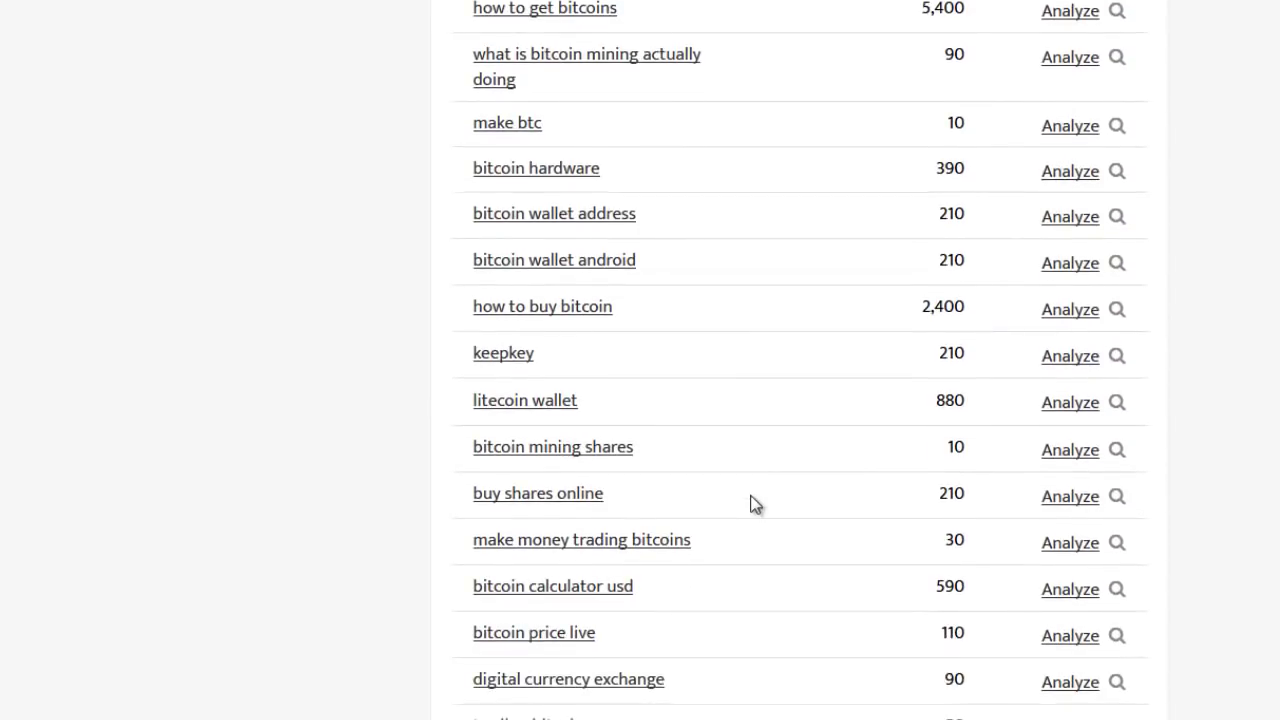
{"action": "scroll", "coordinate": [680, 531], "scroll_direction": "down", "scroll_amount": 10}
{"action": "scroll", "coordinate": [680, 520], "scroll_direction": "down", "scroll_amount": 20}
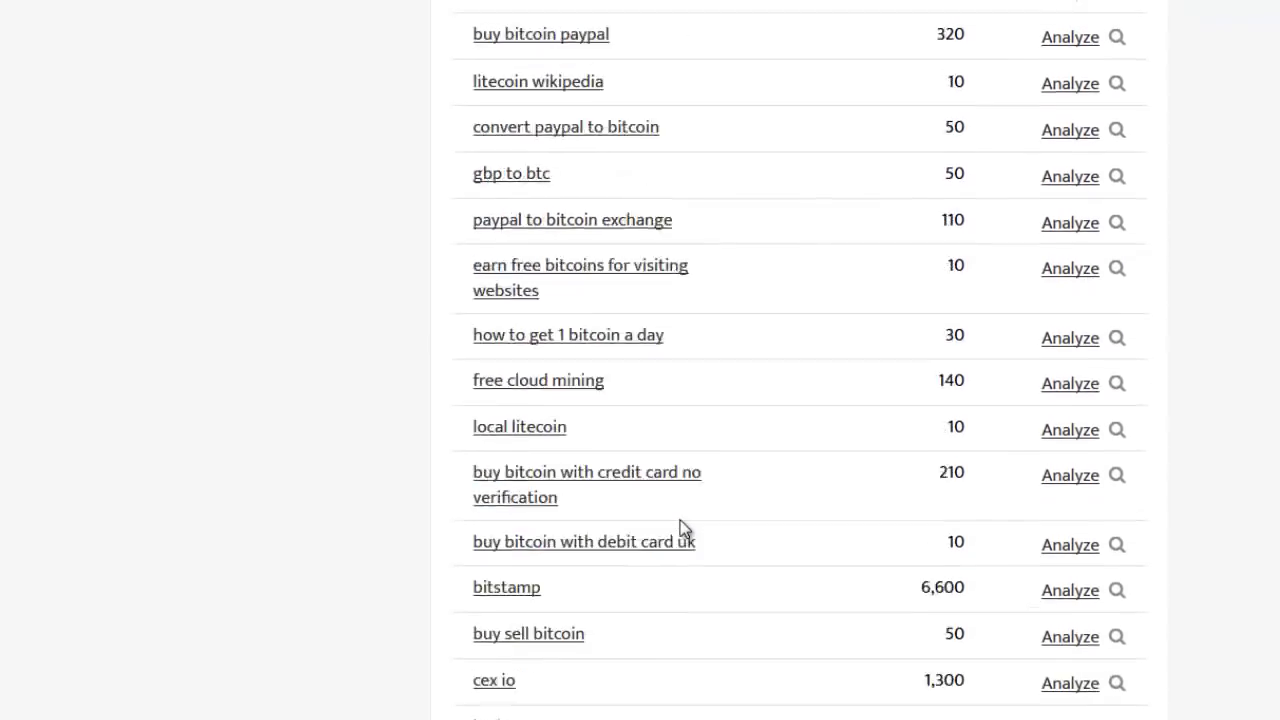
{"action": "scroll", "coordinate": [680, 520], "scroll_direction": "down", "scroll_amount": 5}
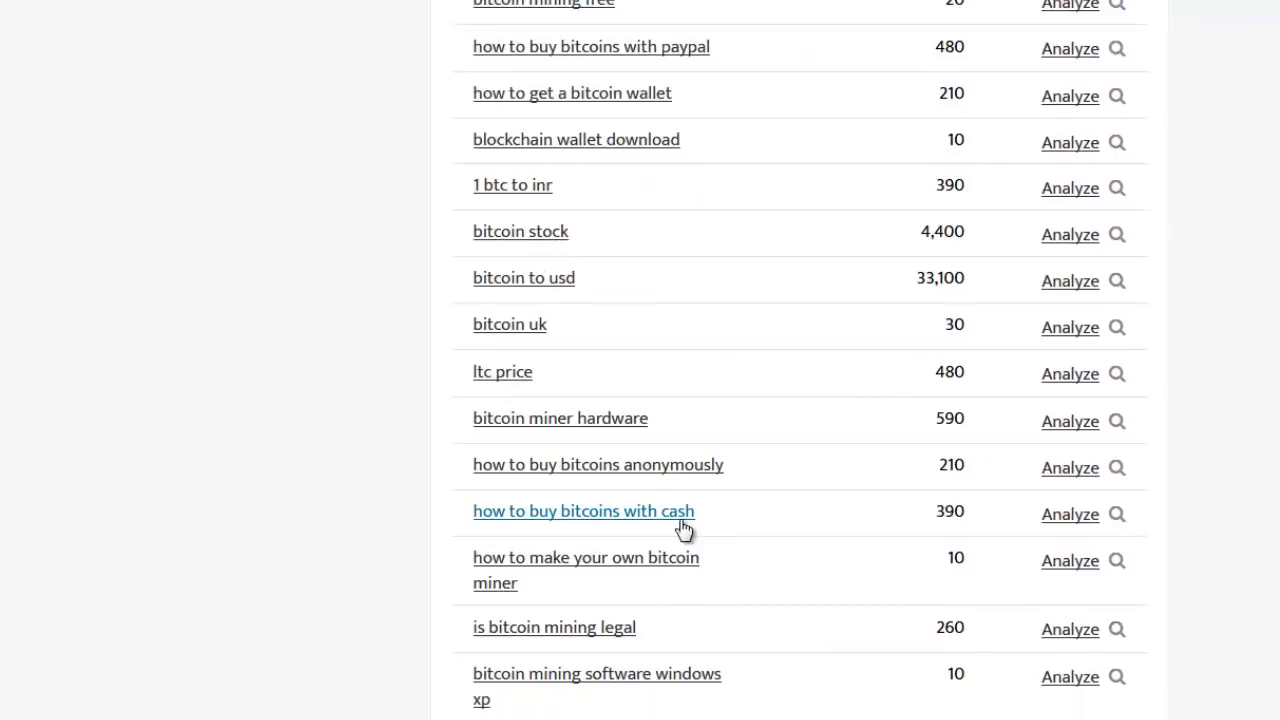
{"action": "scroll", "coordinate": [680, 520], "scroll_direction": "up", "scroll_amount": 5}
{"action": "scroll", "coordinate": [670, 520], "scroll_direction": "down", "scroll_amount": 15}
{"action": "scroll", "coordinate": [669, 519], "scroll_direction": "up", "scroll_amount": 20}
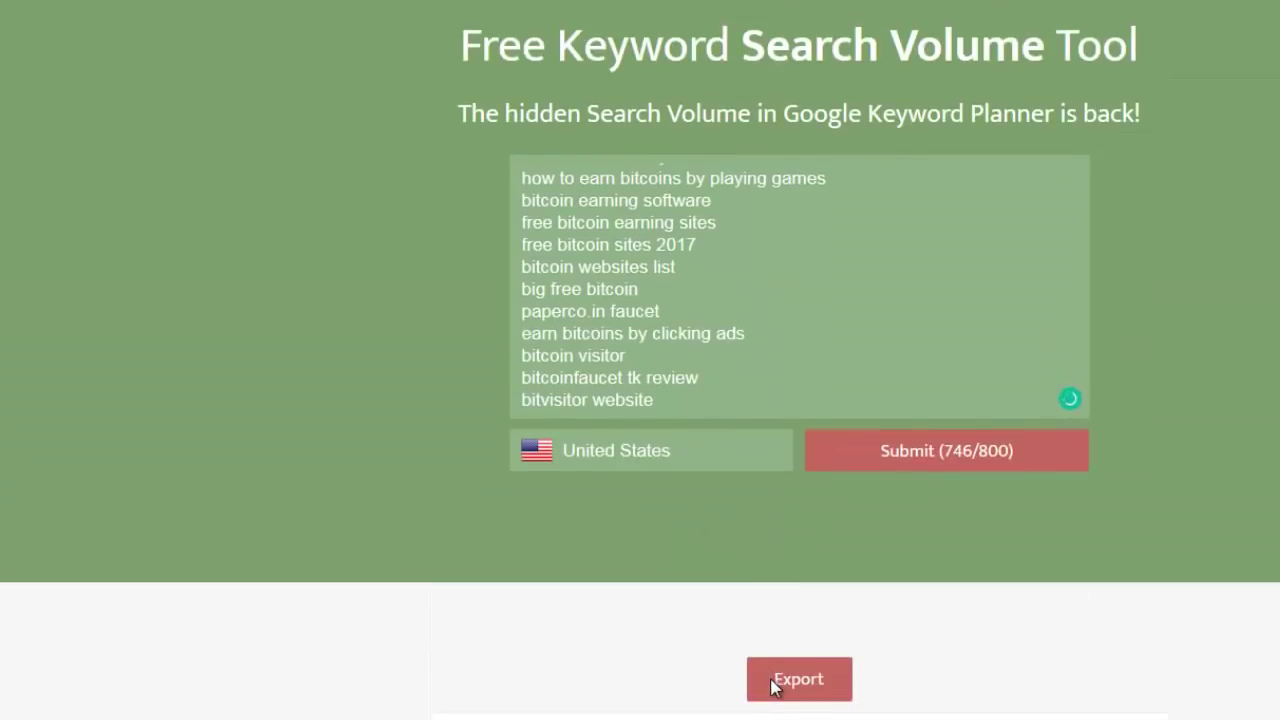
Export the search volume results and open export.csv in Microsoft Excel.
{"action": "left_click", "coordinate": [772, 686]}
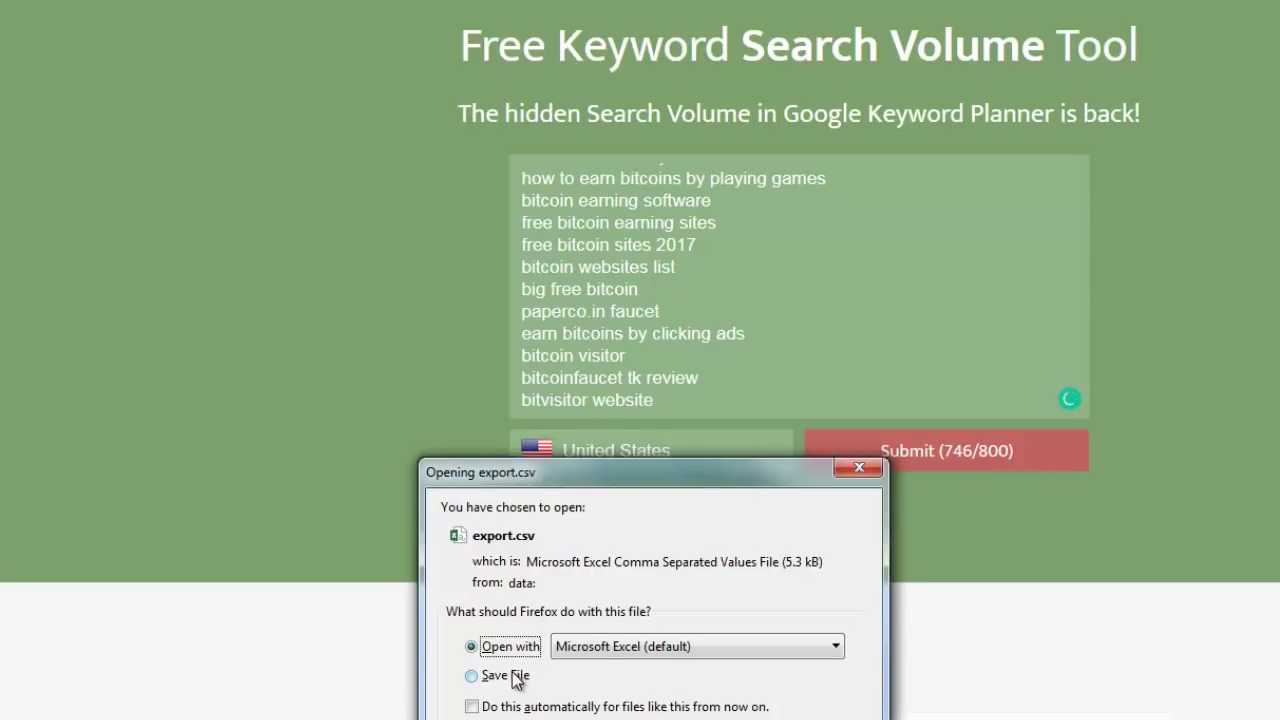
{"action": "left_click", "coordinate": [640, 648]}
{"action": "left_click", "coordinate": [531, 690]}
{"action": "left_click", "coordinate": [513, 680]}
{"action": "key", "text": "Return"}
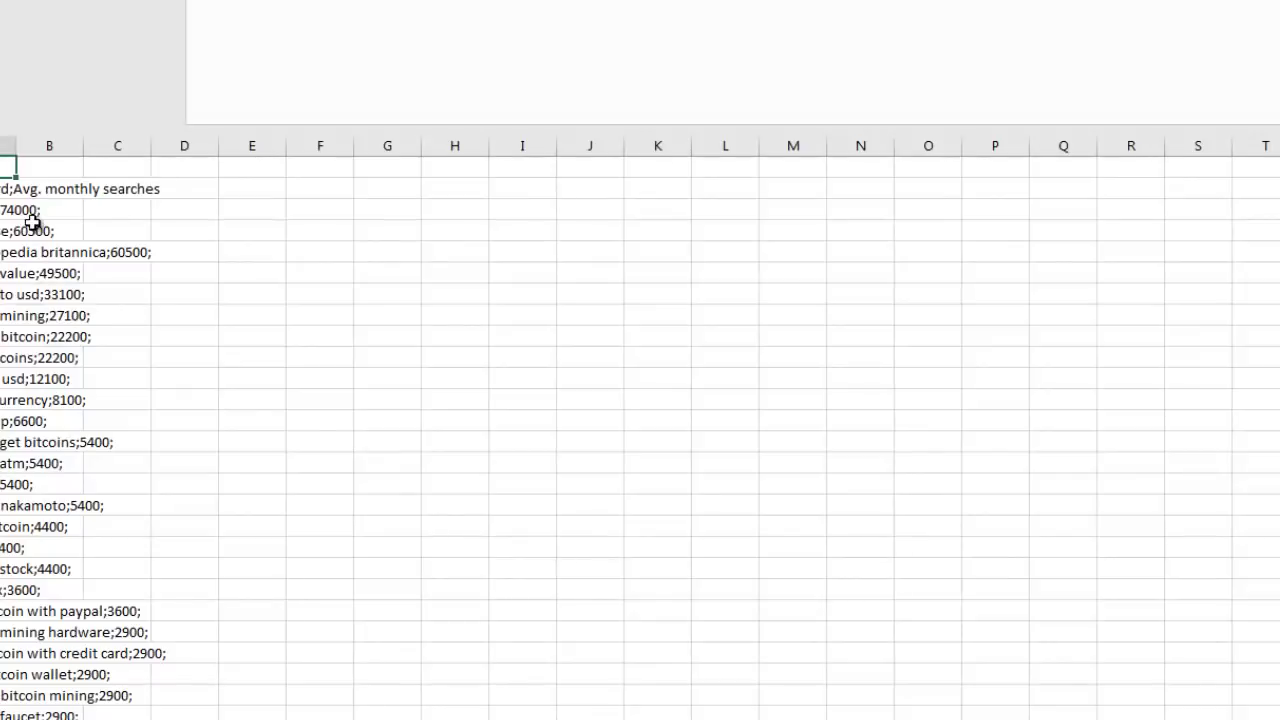
Widen column A of the exported file to fit the keyword and search volume text.
{"action": "left_click", "coordinate": [33, 224]}
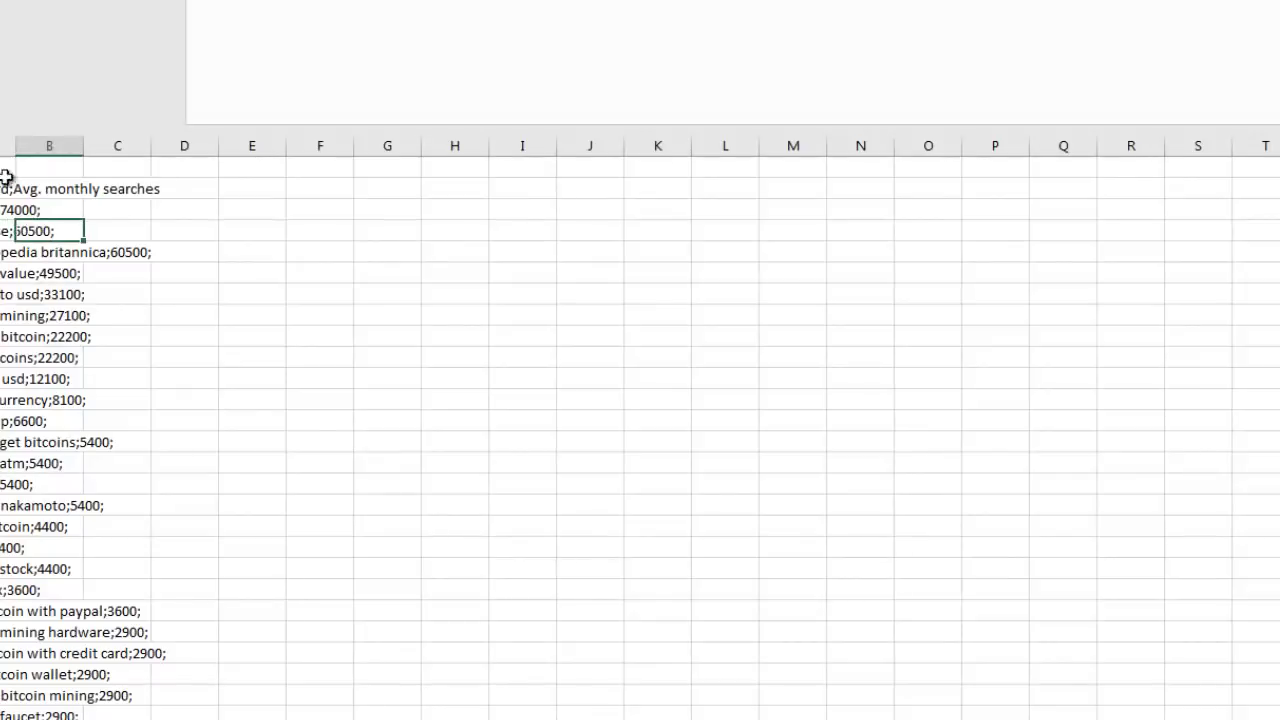
{"action": "double_click", "coordinate": [15, 146]}
{"action": "left_click", "coordinate": [35, 192]}
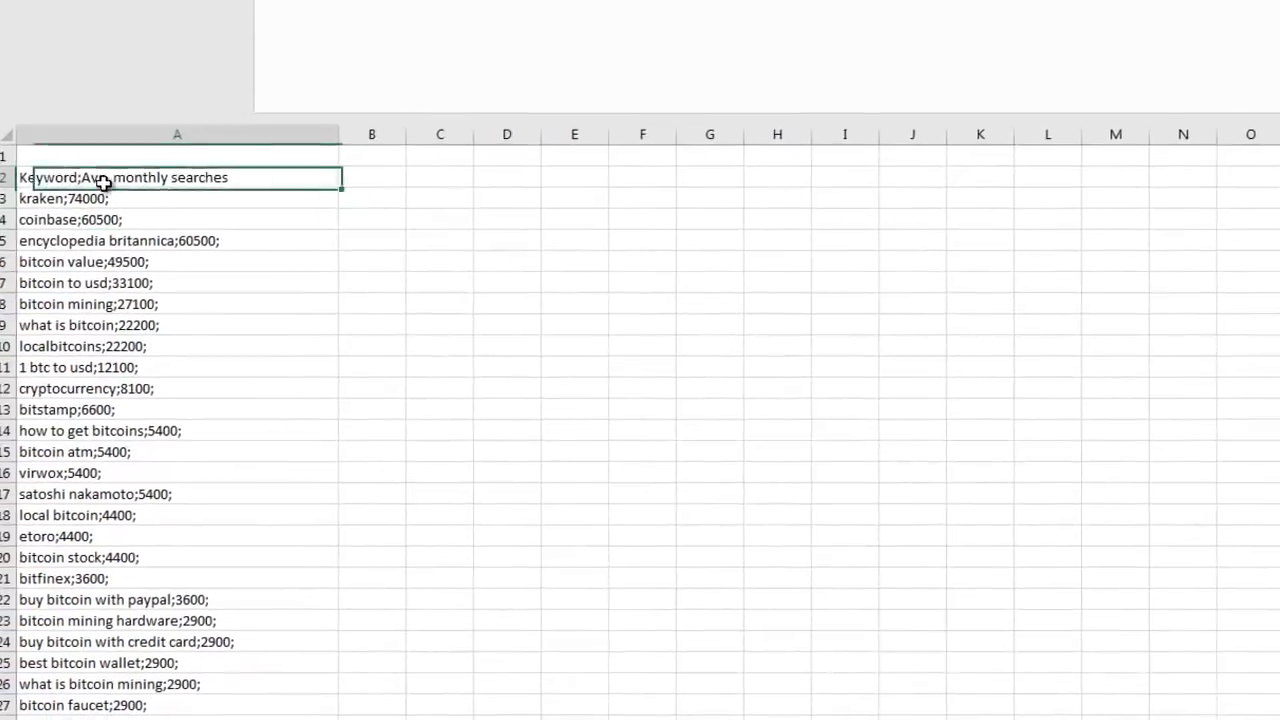
Look over the exported keywords with their average monthly searches, starting from kraken and coinbase.
{"action": "left_click_drag", "start_coordinate": [103, 181], "coordinate": [152, 632]}
{"action": "left_click", "coordinate": [152, 632]}
{"action": "scroll", "coordinate": [152, 632], "scroll_direction": "down", "scroll_amount": 1}
{"action": "scroll", "coordinate": [152, 632], "scroll_direction": "up", "scroll_amount": 1}
{"action": "left_click", "coordinate": [68, 200]}
{"action": "left_click", "coordinate": [70, 218]}
{"action": "key", "text": "Down"}
{"action": "key", "text": "Down"}
{"action": "key", "text": "Down"}
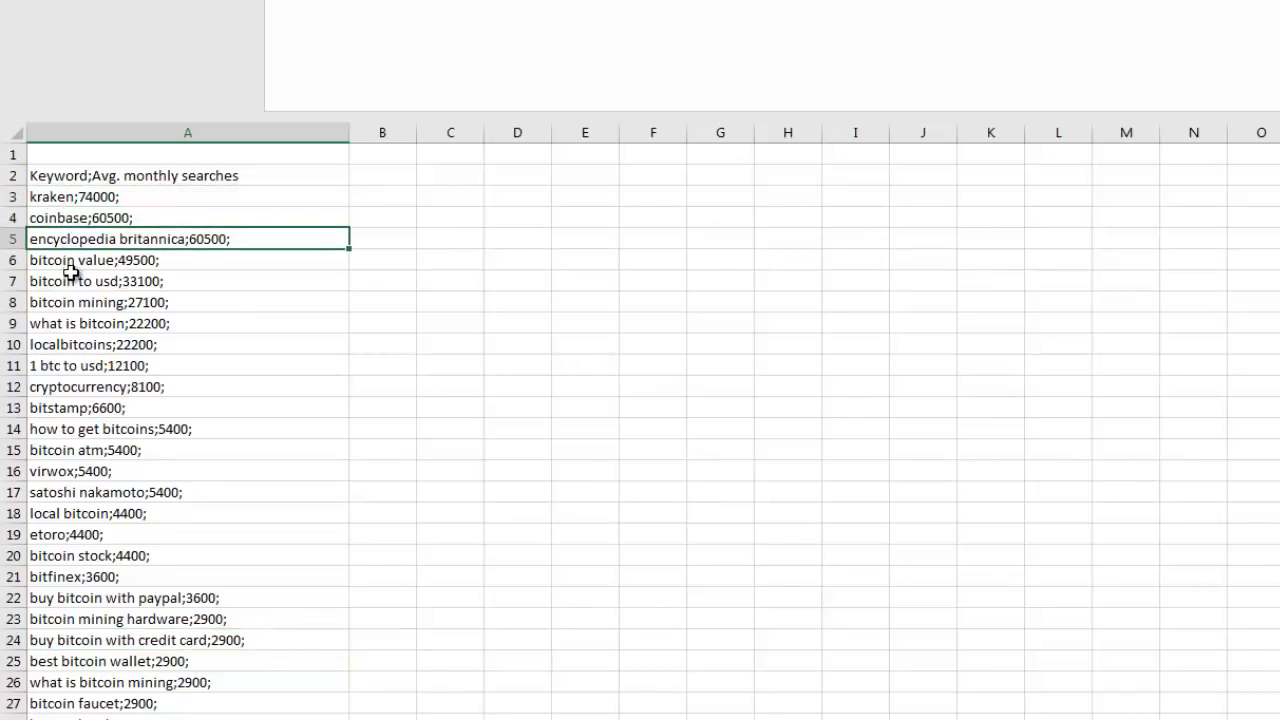
Return to the SearchVolume.io results in the browser and sort them by average monthly searches, highest first.
{"action": "left_click", "coordinate": [116, 192]}
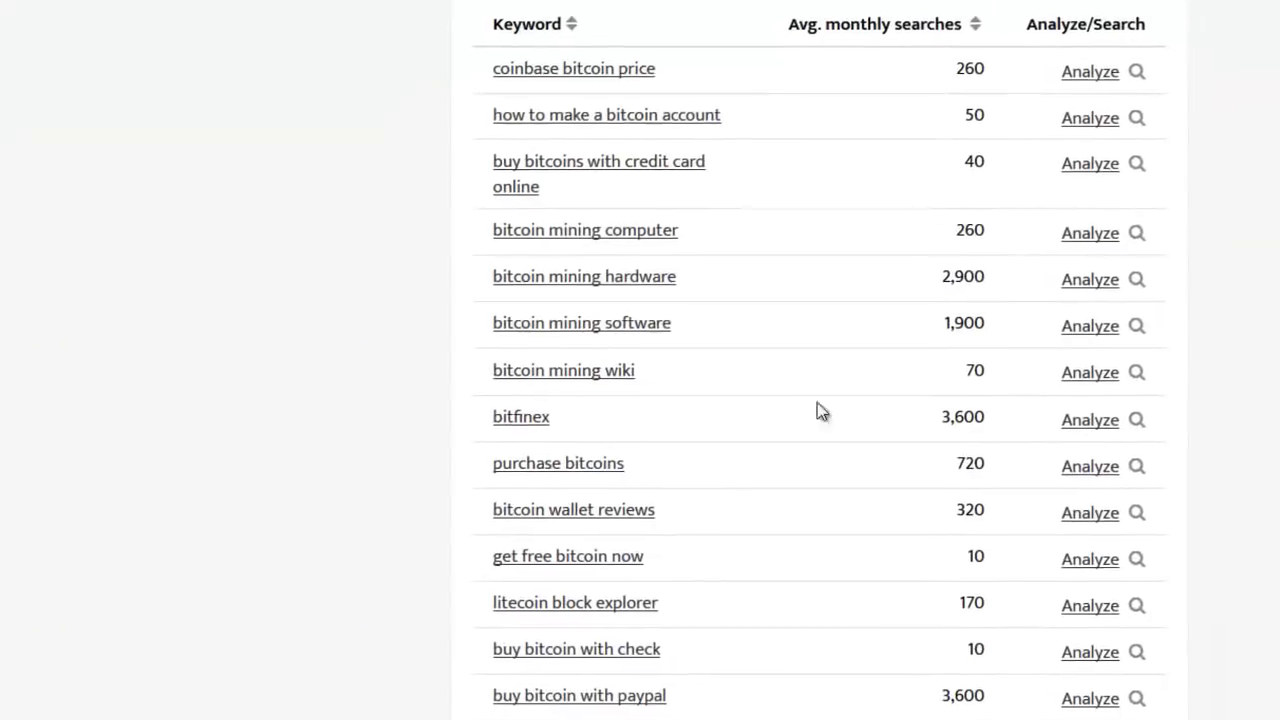
{"action": "left_click", "coordinate": [855, 47]}
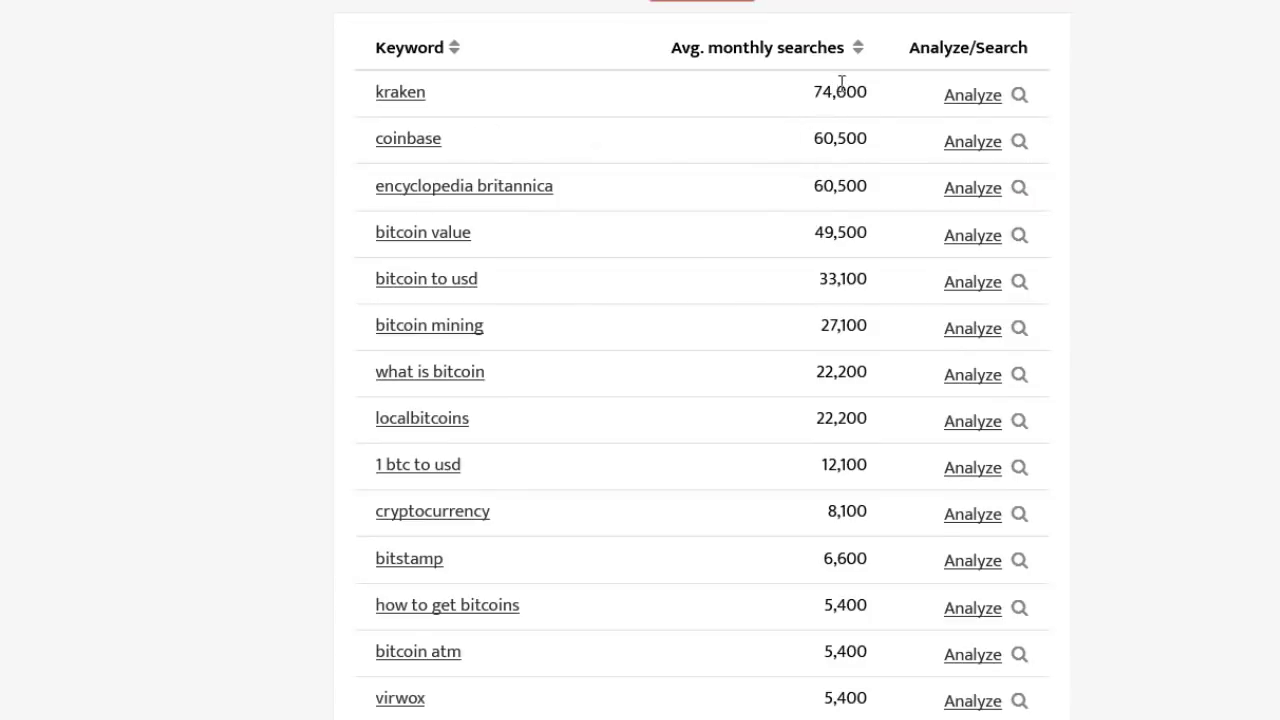
Examine the average monthly searches of the sorted bitcoin keywords, from kraken down to how to buy bitcoins with paypal.
{"action": "left_click_drag", "start_coordinate": [803, 106], "coordinate": [828, 560]}
{"action": "left_click", "coordinate": [829, 694]}
{"action": "scroll", "coordinate": [831, 691], "scroll_direction": "down", "scroll_amount": 7}
{"action": "scroll", "coordinate": [831, 691], "scroll_direction": "down", "scroll_amount": 15}
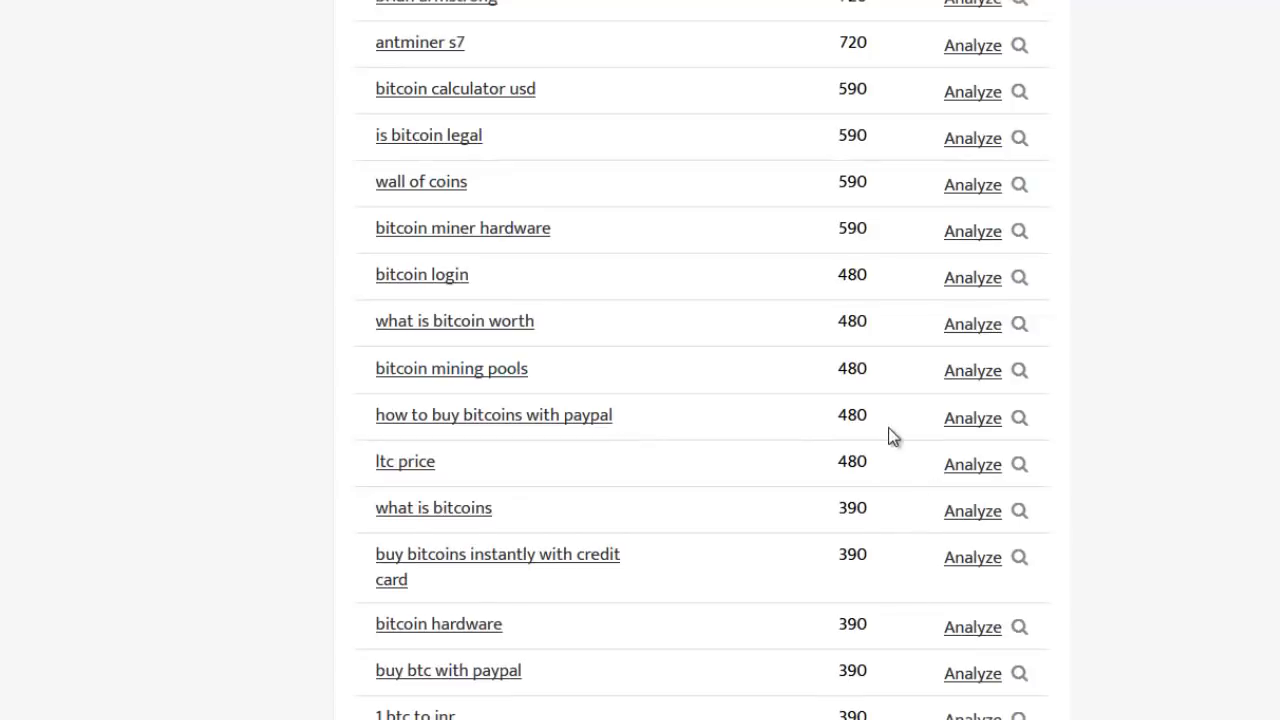
{"action": "left_click_drag", "start_coordinate": [867, 417], "coordinate": [840, 415]}
{"action": "left_click", "coordinate": [841, 417]}
{"action": "mouse_move", "coordinate": [524, 718]}
Switch to the scraped keywords workbook in Excel and select how to buy bitcoins with paypal at the head of the KEYWORDS column.
{"action": "left_click", "coordinate": [409, 716]}
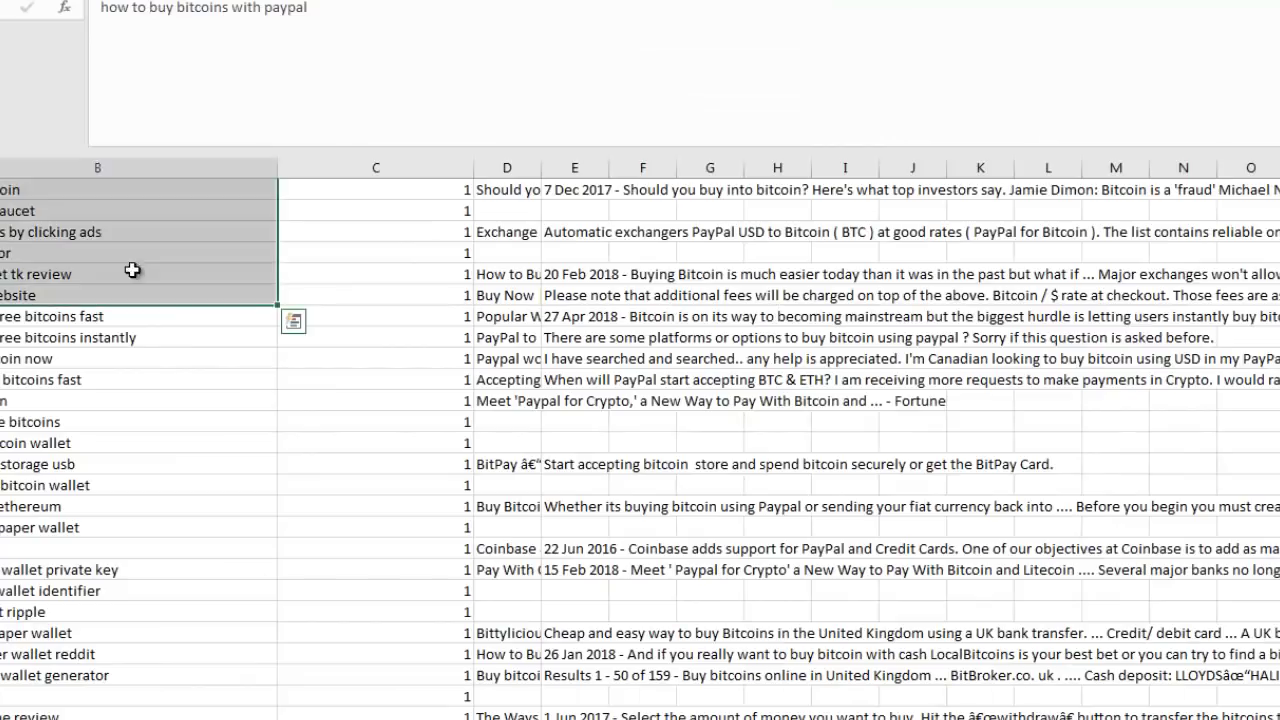
{"action": "scroll", "coordinate": [322, 677], "scroll_direction": "up", "scroll_amount": 20}
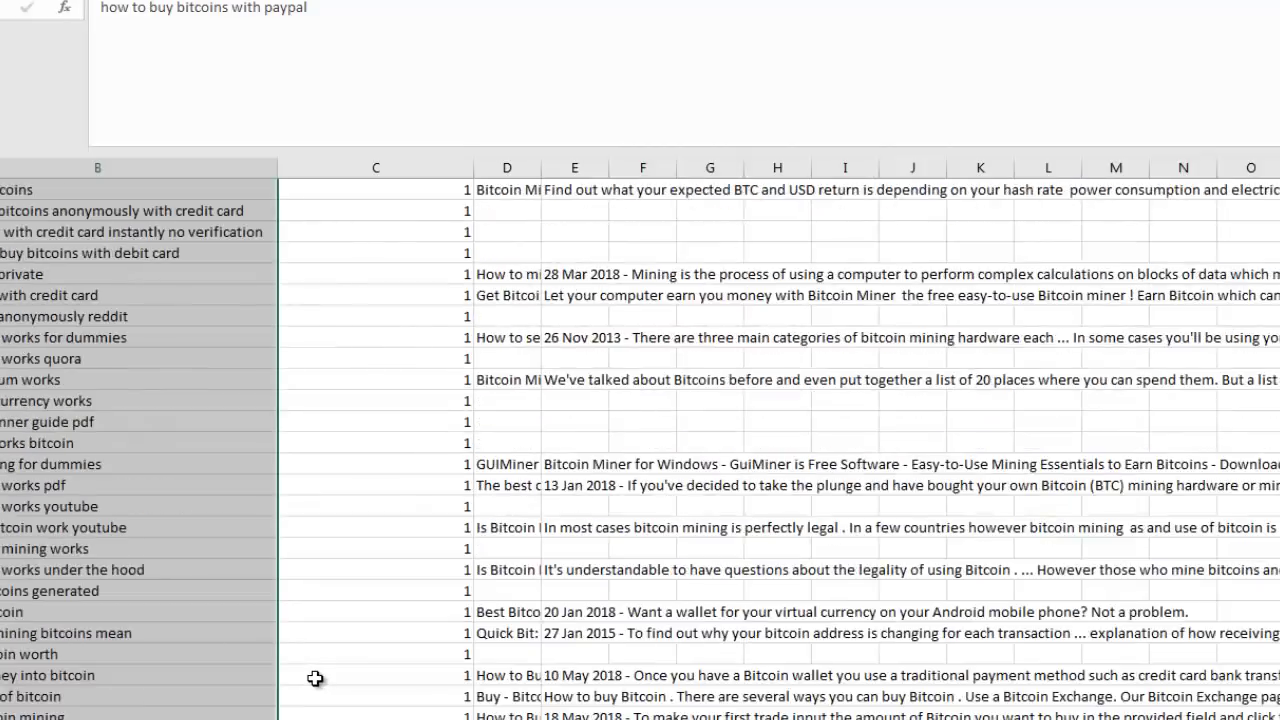
{"action": "scroll", "coordinate": [640, 440], "scroll_direction": "up", "scroll_amount": 20}
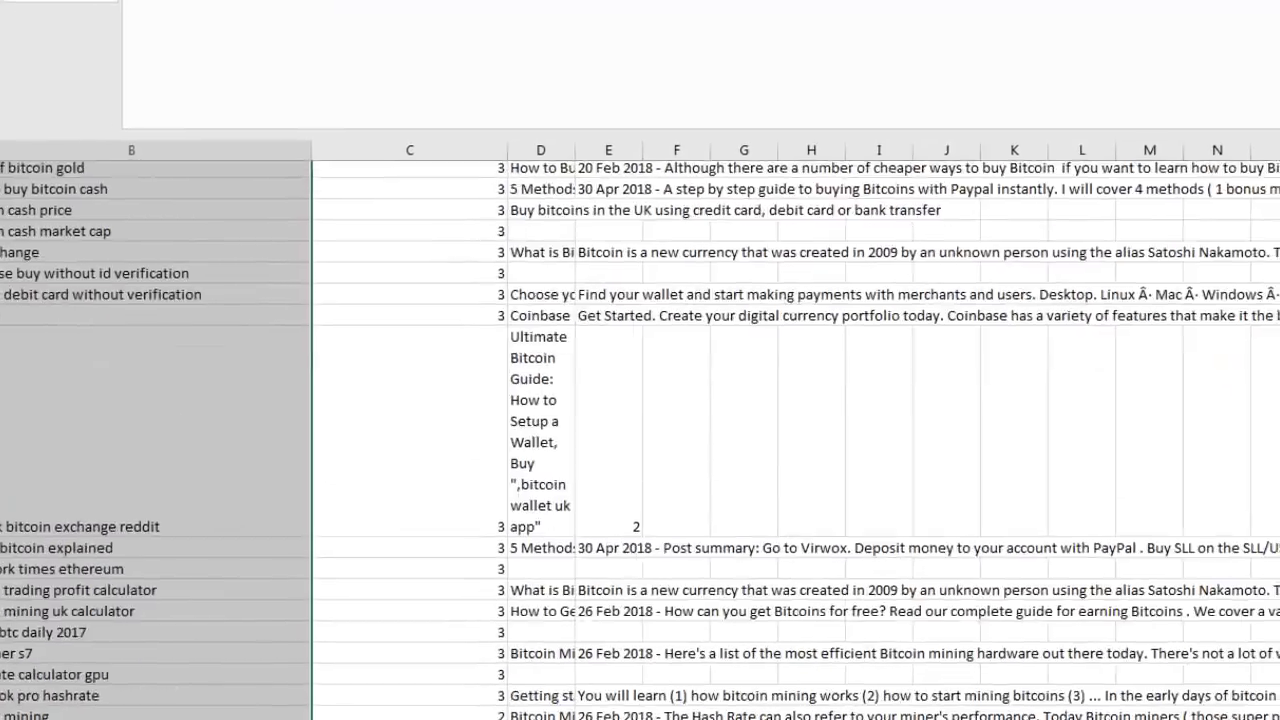
{"action": "left_click", "coordinate": [345, 275]}
{"action": "left_click", "coordinate": [80, 248]}
{"action": "left_click", "coordinate": [170, 182]}
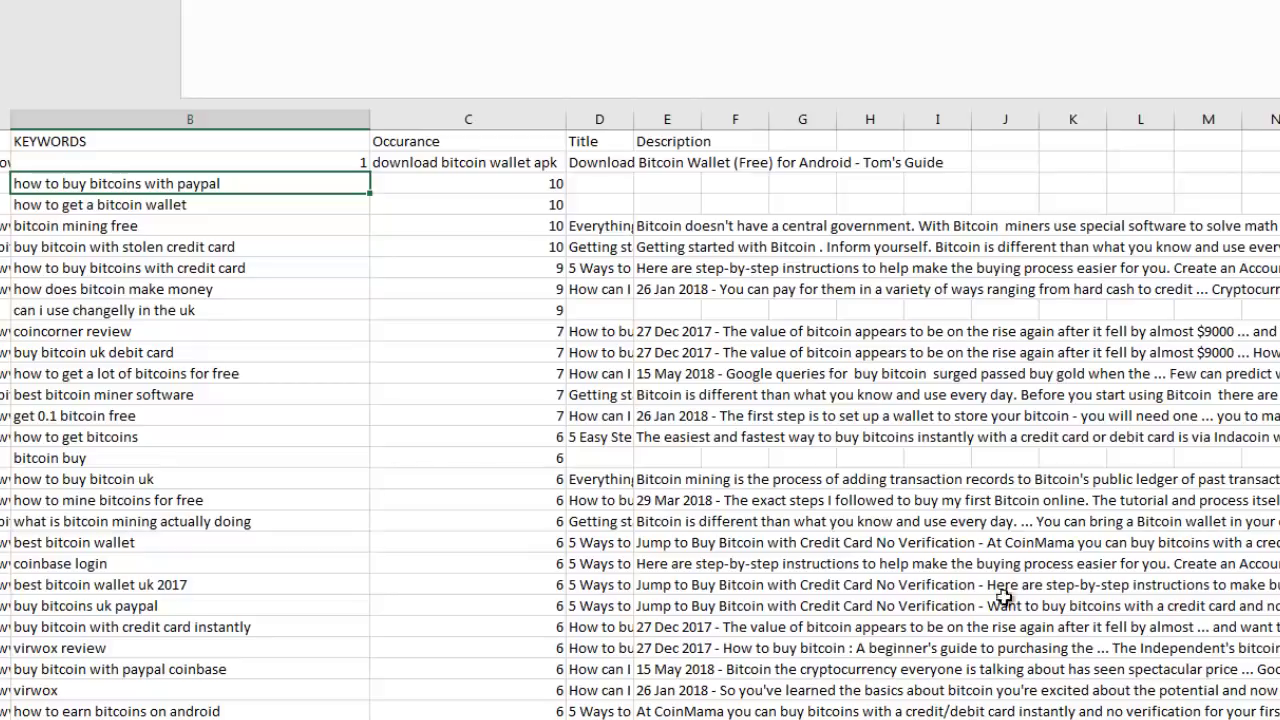
Review the scraped keywords and their occurrence counts alongside the scraping modes in RivalKeywords.
{"action": "key", "text": "alt+Tab"}
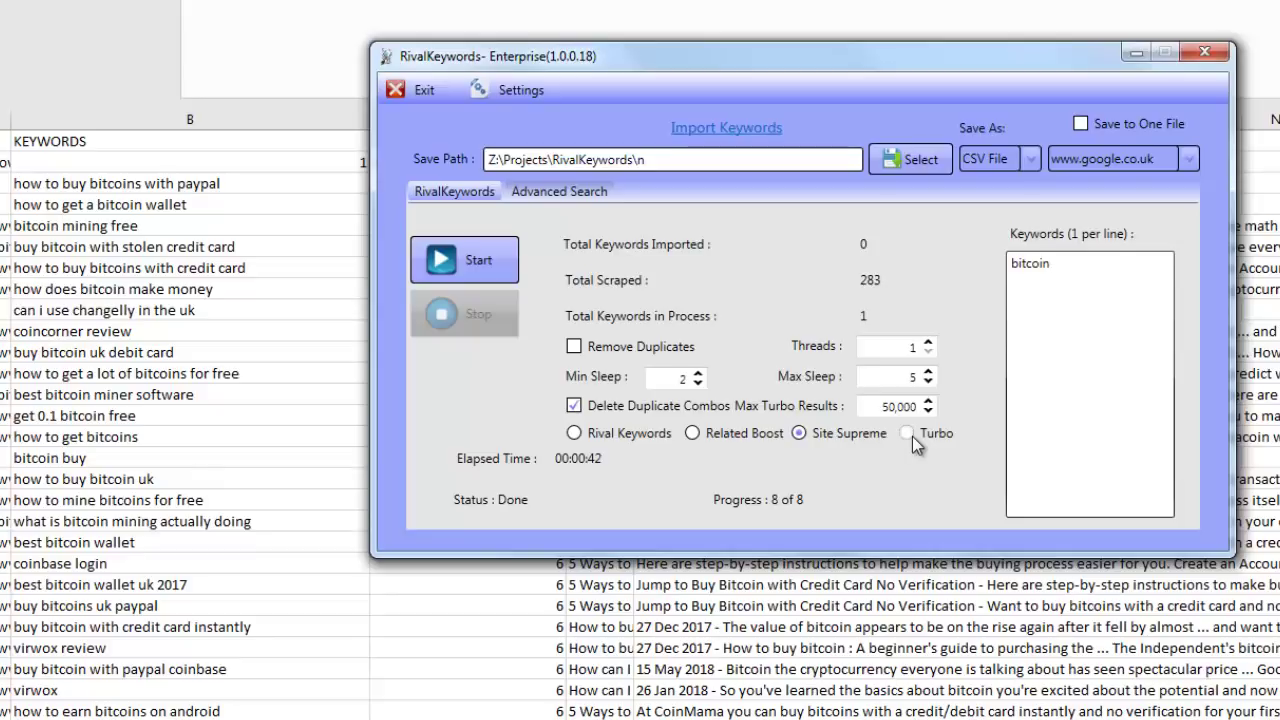
{"action": "left_click", "coordinate": [125, 540]}
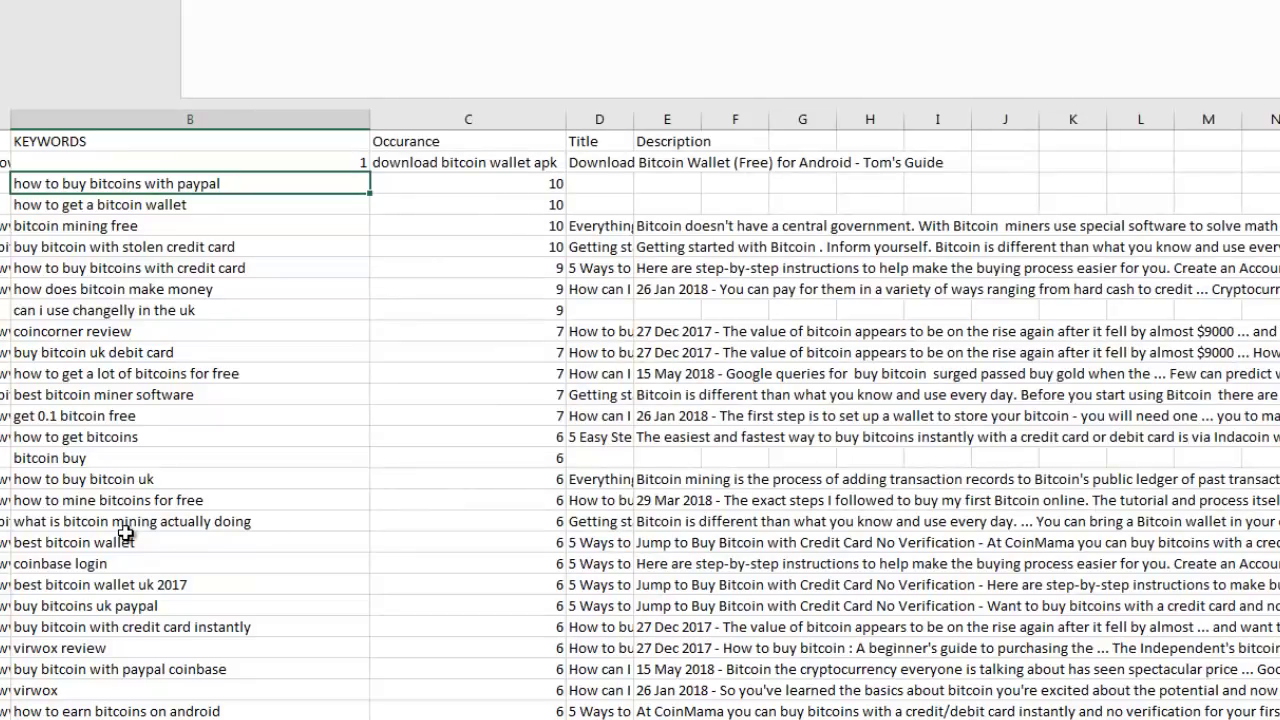
{"action": "left_click_drag", "start_coordinate": [106, 244], "coordinate": [142, 630]}
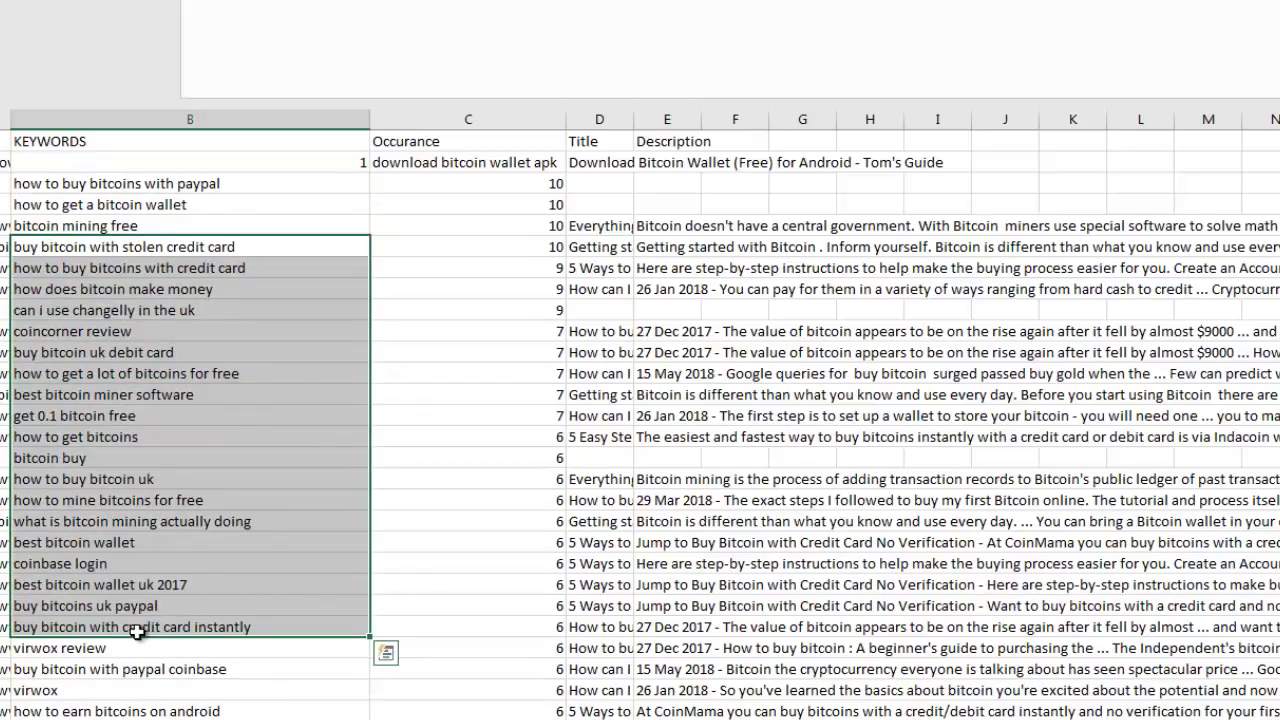
{"action": "key", "text": "alt+Tab"}
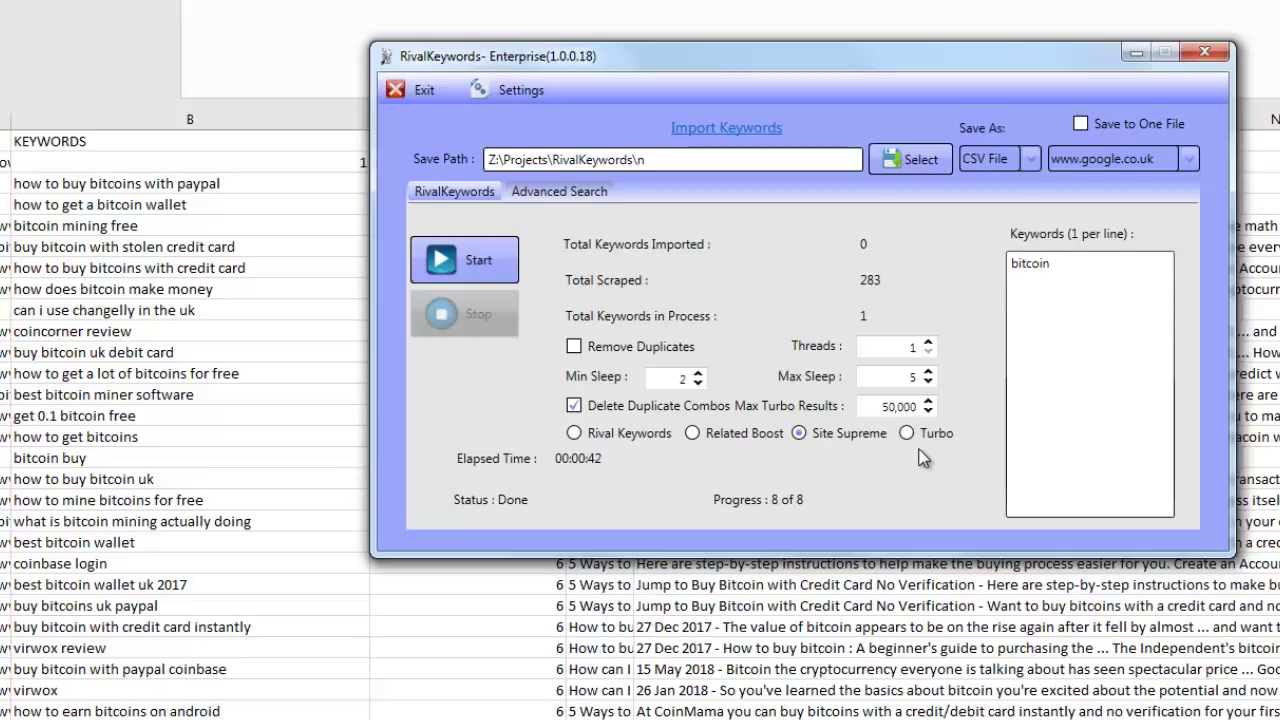
{"action": "left_click", "coordinate": [97, 528]}
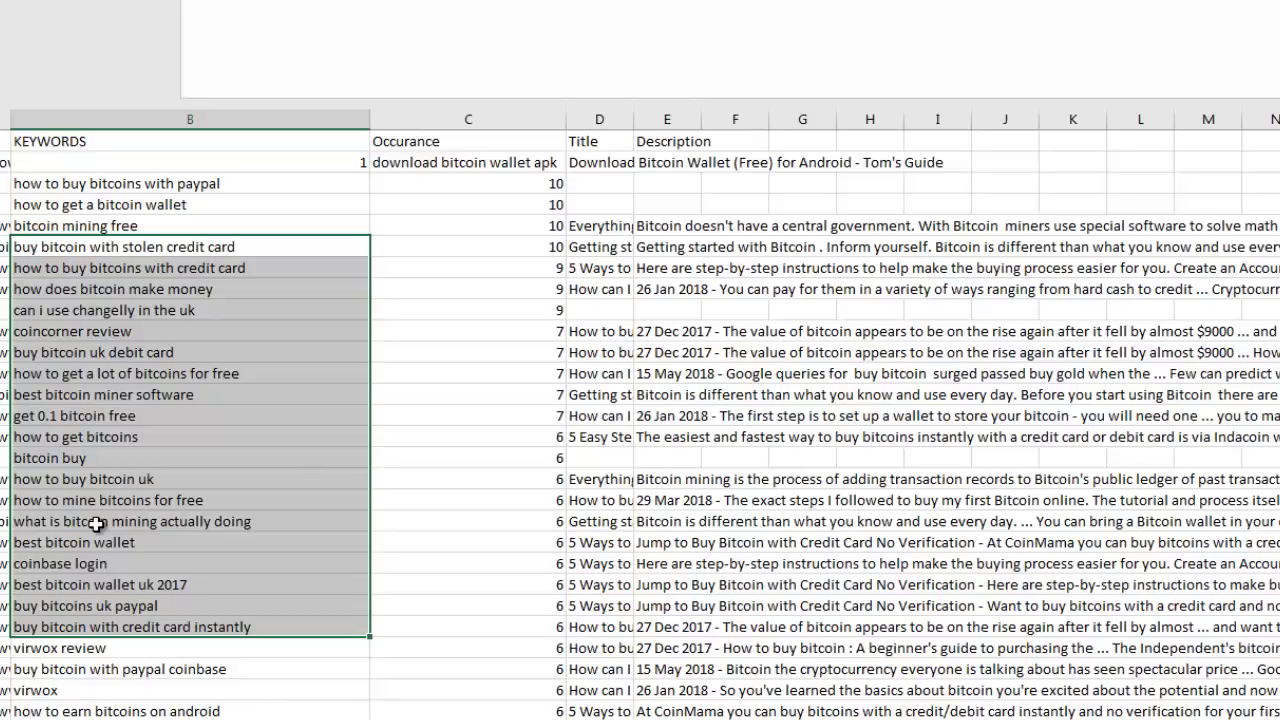
{"action": "left_click", "coordinate": [303, 434]}
{"action": "left_click_drag", "start_coordinate": [251, 204], "coordinate": [257, 474]}
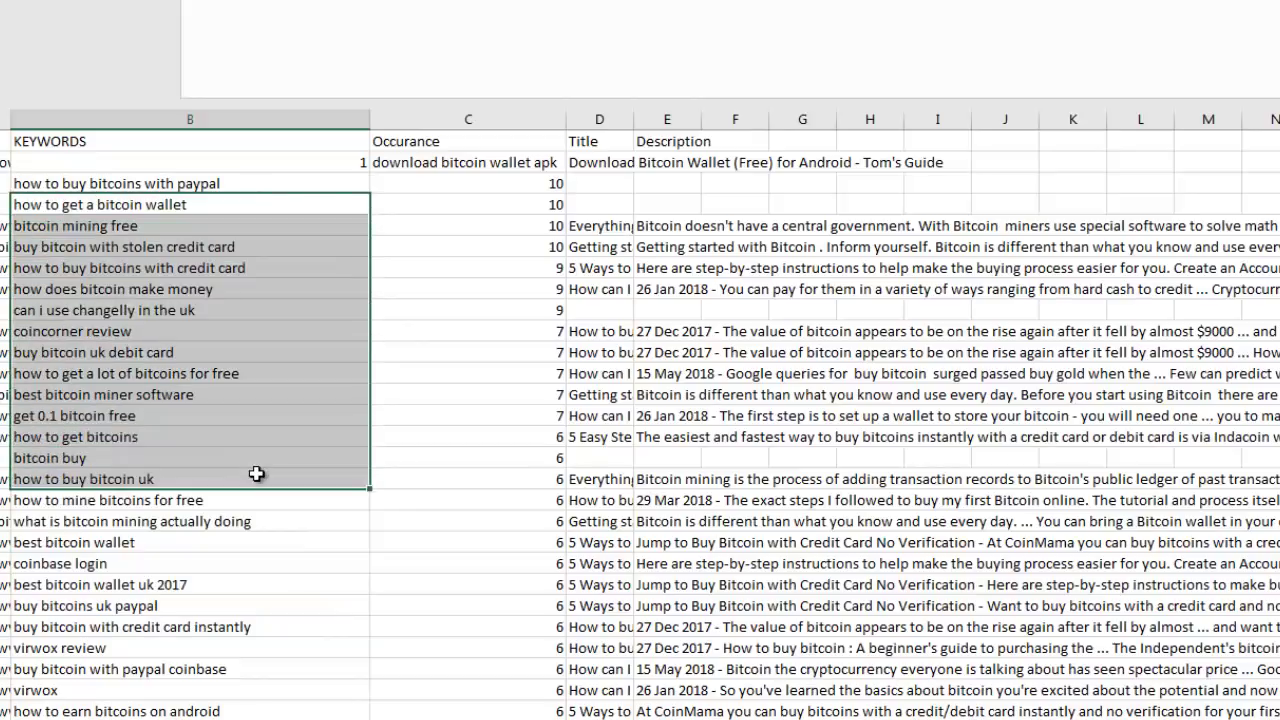
{"action": "left_click", "coordinate": [262, 600]}
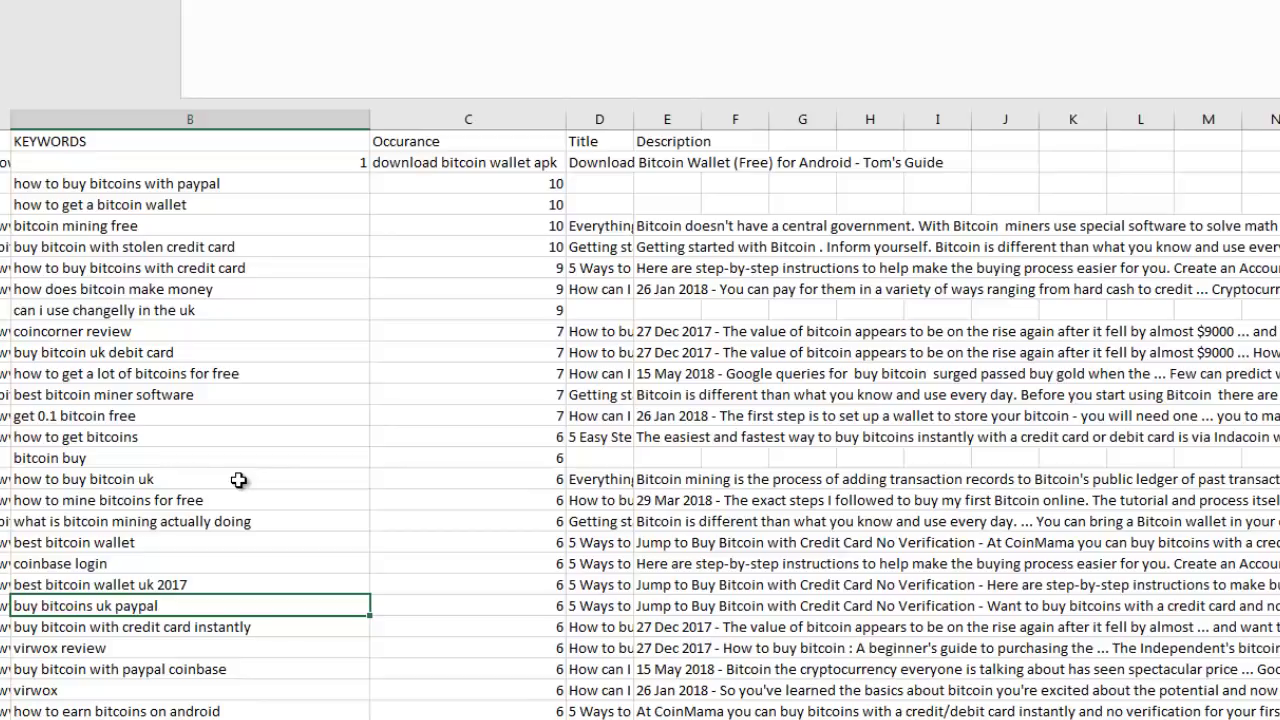
{"action": "left_click", "coordinate": [444, 402]}
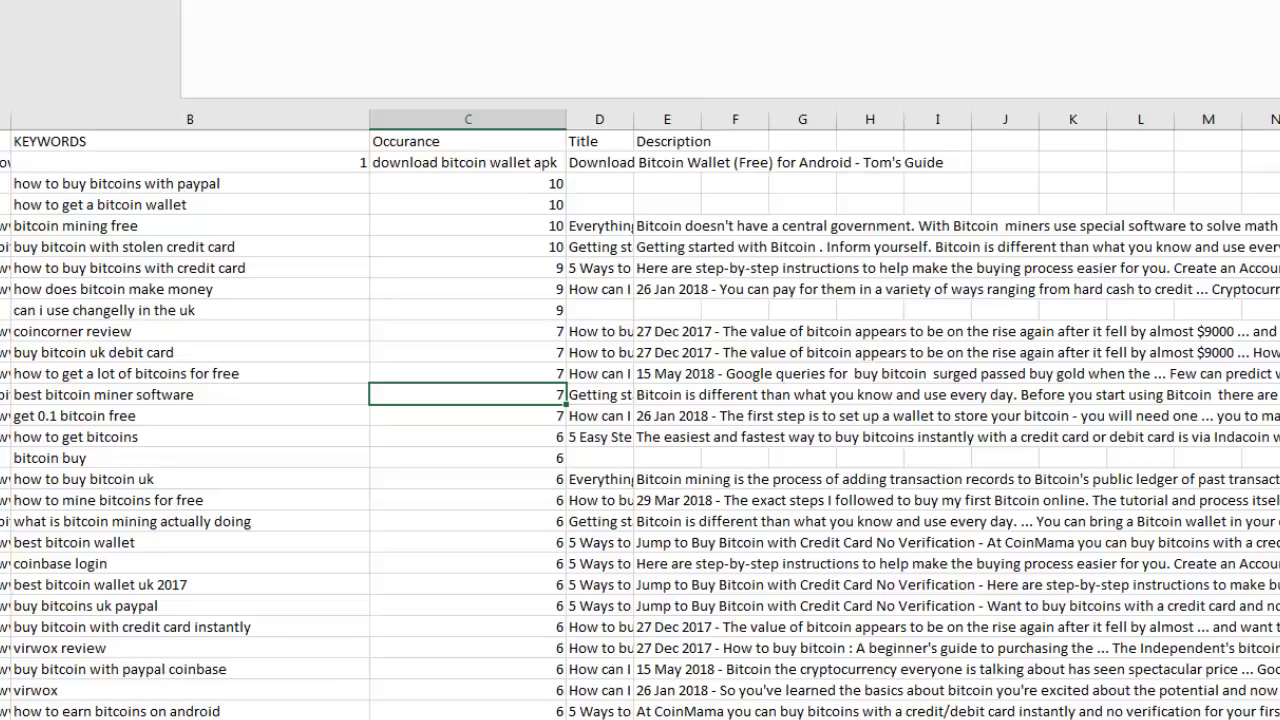
Close the scraped keywords workbook and the search volume export workbook.
{"action": "key", "text": "ctrl+w"}
{"action": "left_click", "coordinate": [790, 348]}
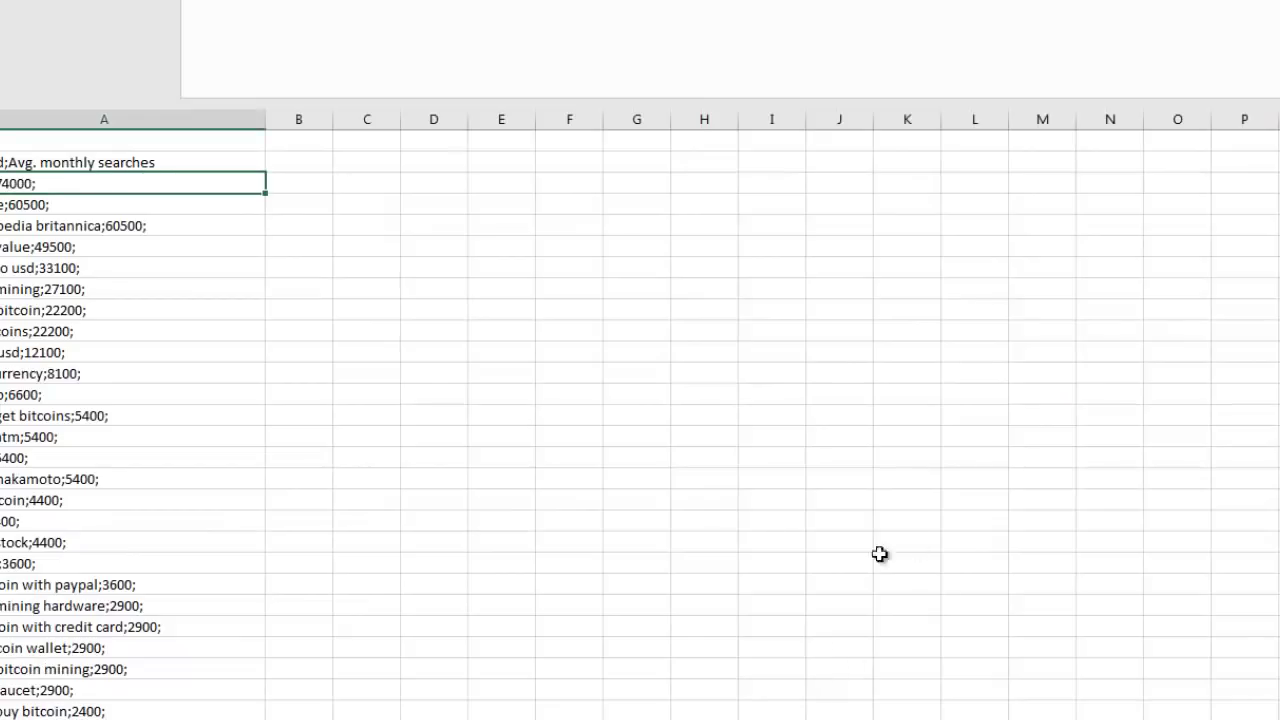
{"action": "key", "text": "ctrl+w"}
{"action": "left_click", "coordinate": [805, 340]}
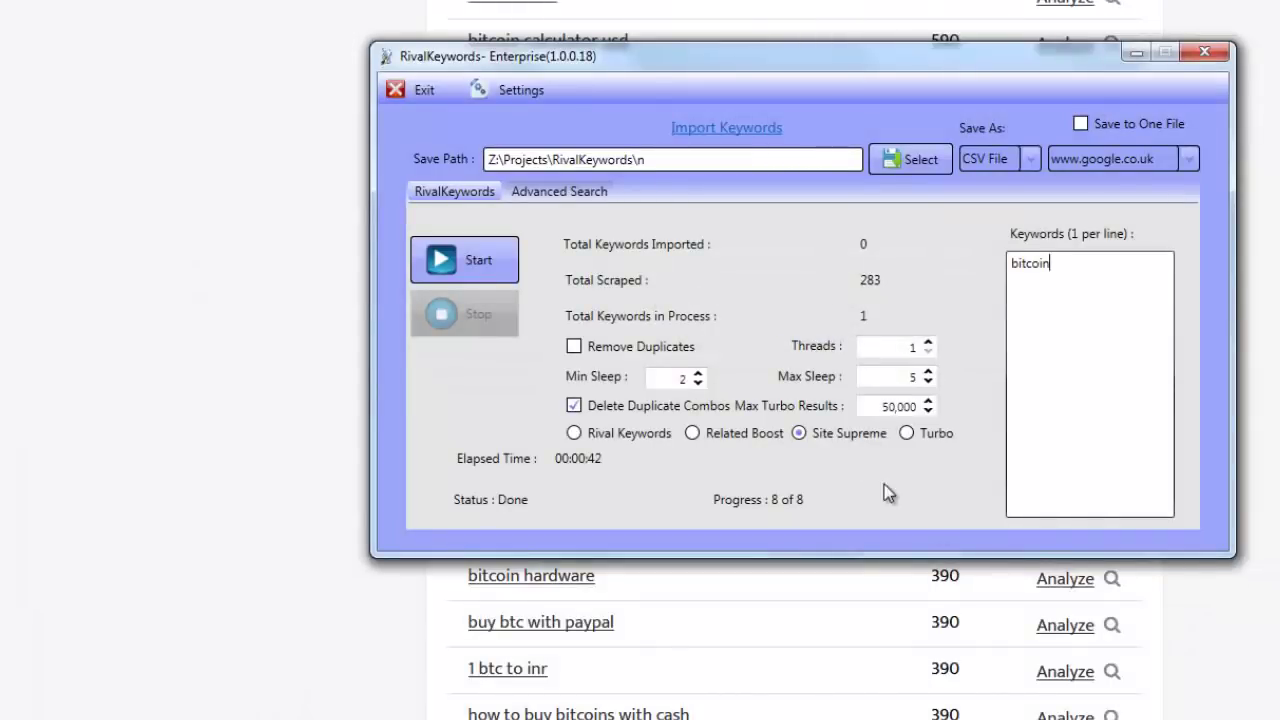
Cycle through the Turbo, Related Boost and Rival Keywords scraping modes in RivalKeywords, ending on Site Supreme.
{"action": "left_click", "coordinate": [912, 433]}
{"action": "left_click", "coordinate": [827, 438]}
{"action": "left_click", "coordinate": [686, 438]}
{"action": "left_click", "coordinate": [612, 436]}
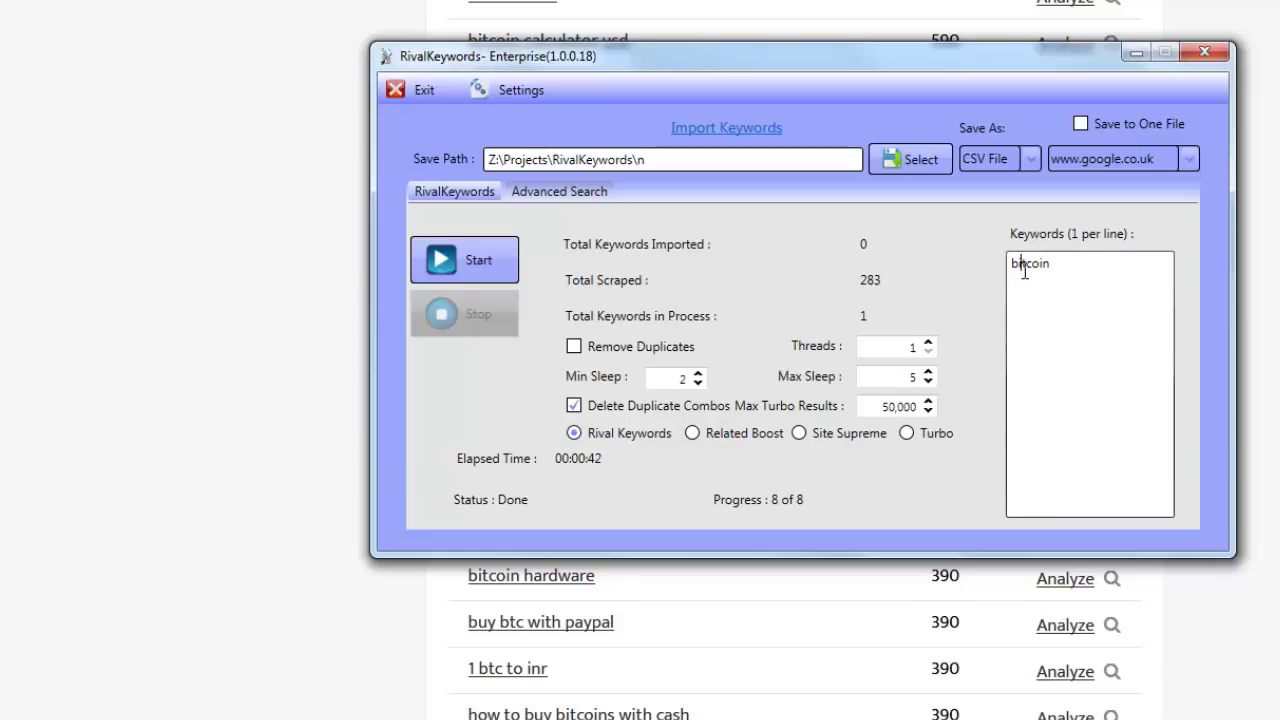
{"action": "left_click", "coordinate": [750, 438]}
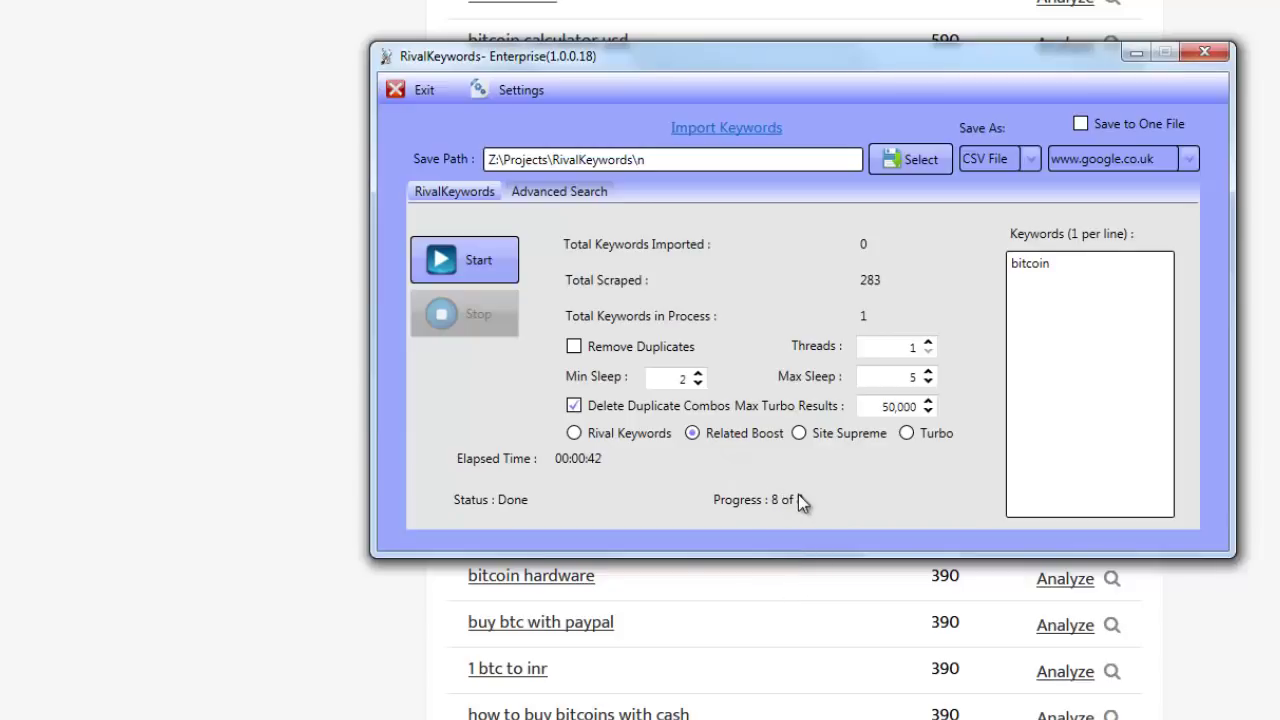
{"action": "left_click", "coordinate": [810, 436]}
Switch to the file explorer, go to the n folder of RivalKeywords and open its scraped keywords CSV file in Excel.
{"action": "left_click", "coordinate": [168, 102]}
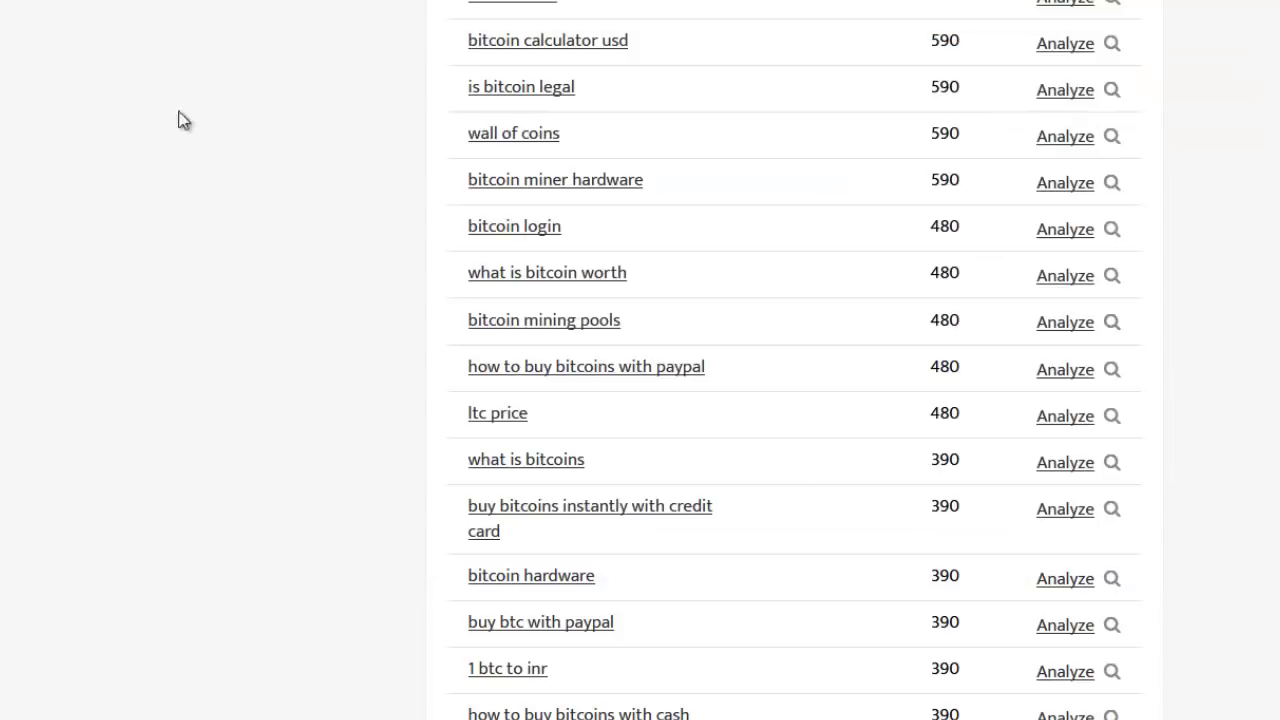
{"action": "key", "text": "alt+Tab"}
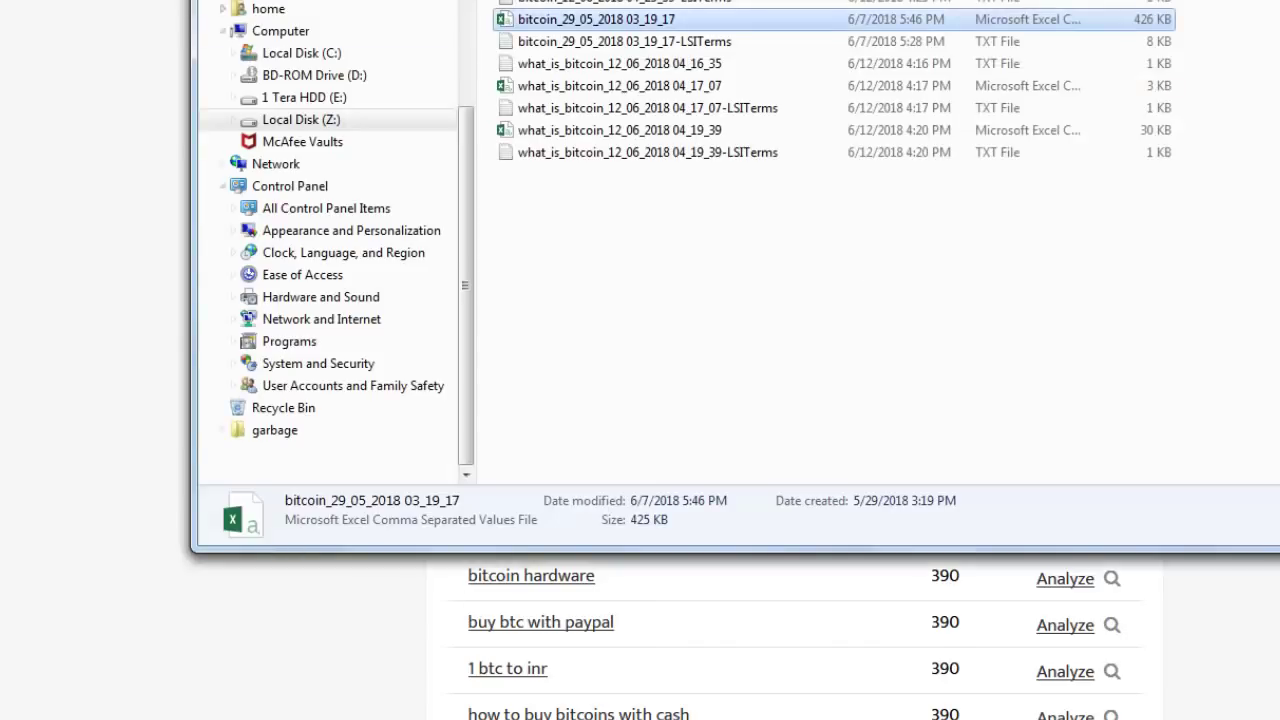
{"action": "key", "text": "BackSpace"}
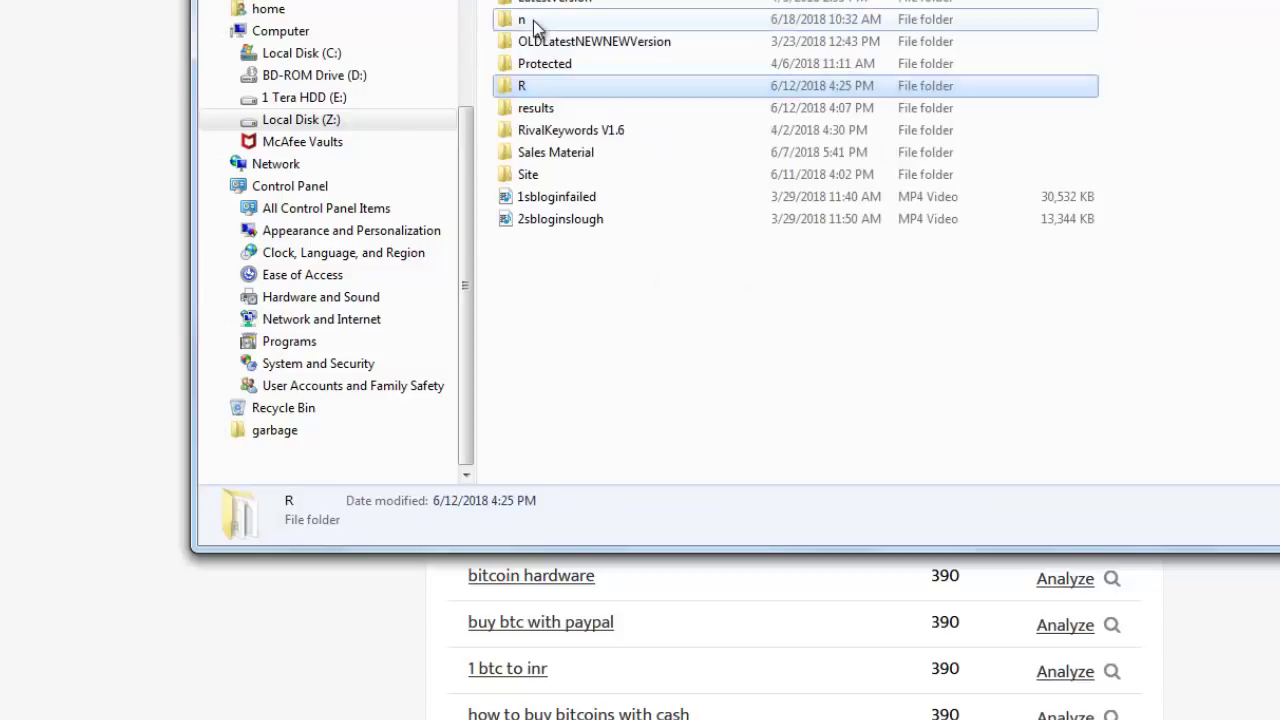
{"action": "double_click", "coordinate": [531, 22]}
{"action": "double_click", "coordinate": [602, 4]}
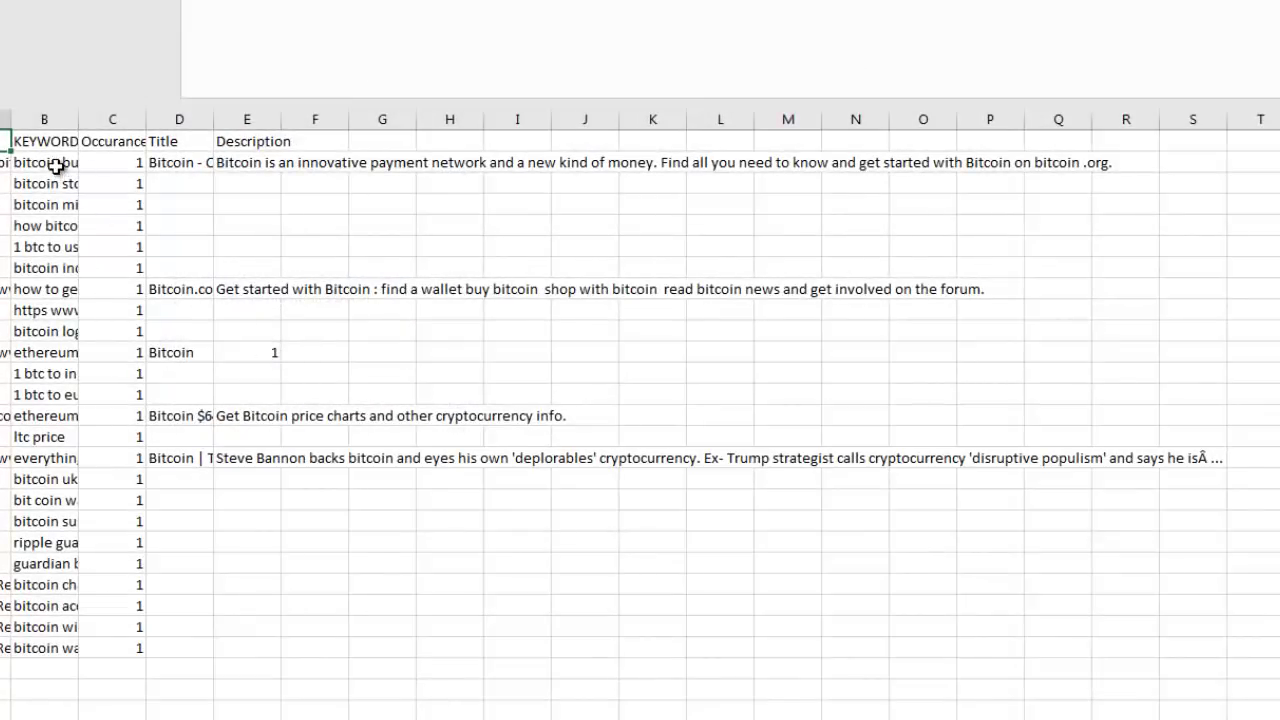
Auto-fit the KEYWORDS and URL columns to show the full keywords and web addresses.
{"action": "left_click_drag", "start_coordinate": [57, 163], "coordinate": [63, 648]}
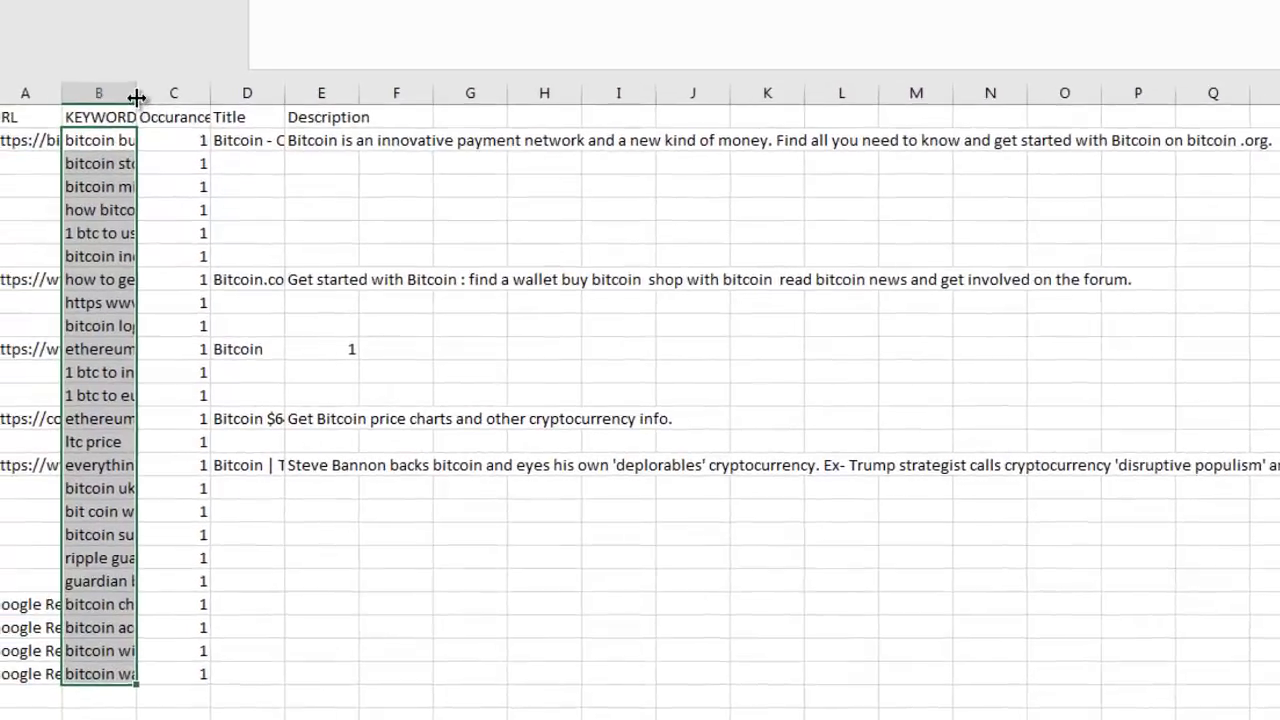
{"action": "double_click", "coordinate": [136, 96]}
{"action": "left_click", "coordinate": [212, 143]}
{"action": "left_click_drag", "start_coordinate": [206, 120], "coordinate": [203, 592]}
{"action": "left_click", "coordinate": [218, 138]}
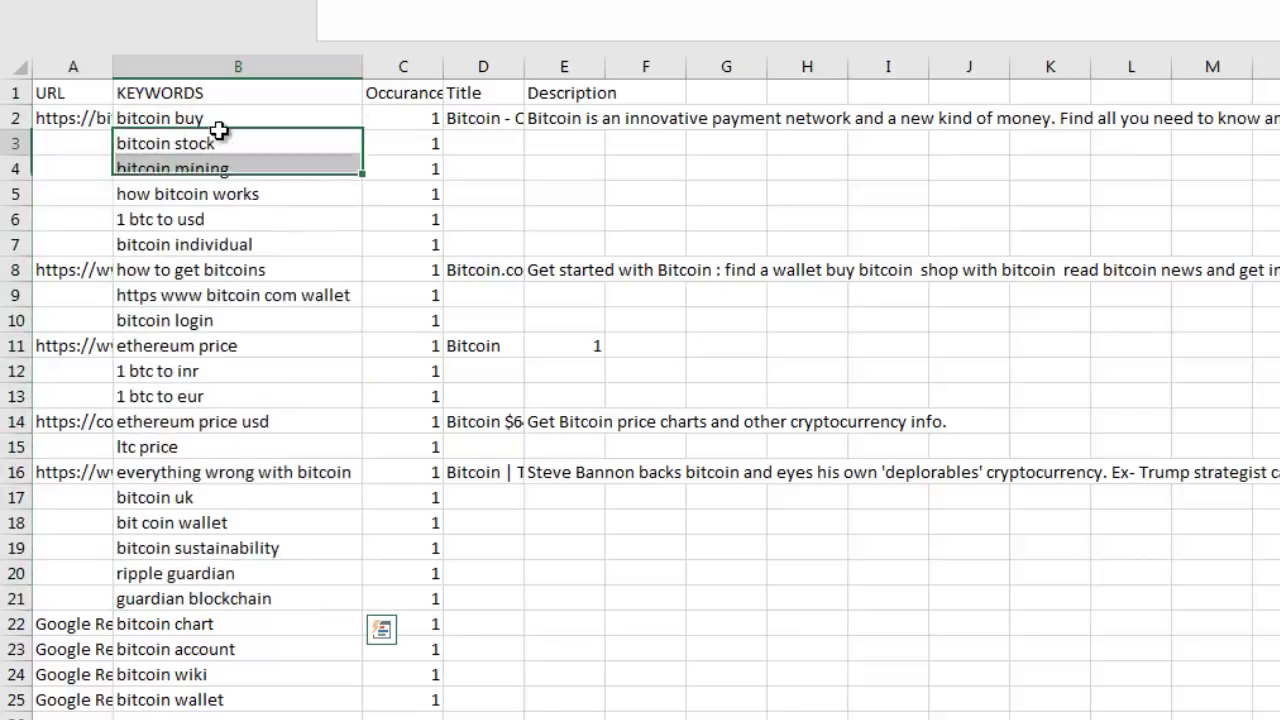
{"action": "double_click", "coordinate": [112, 65]}
{"action": "left_click", "coordinate": [263, 117]}
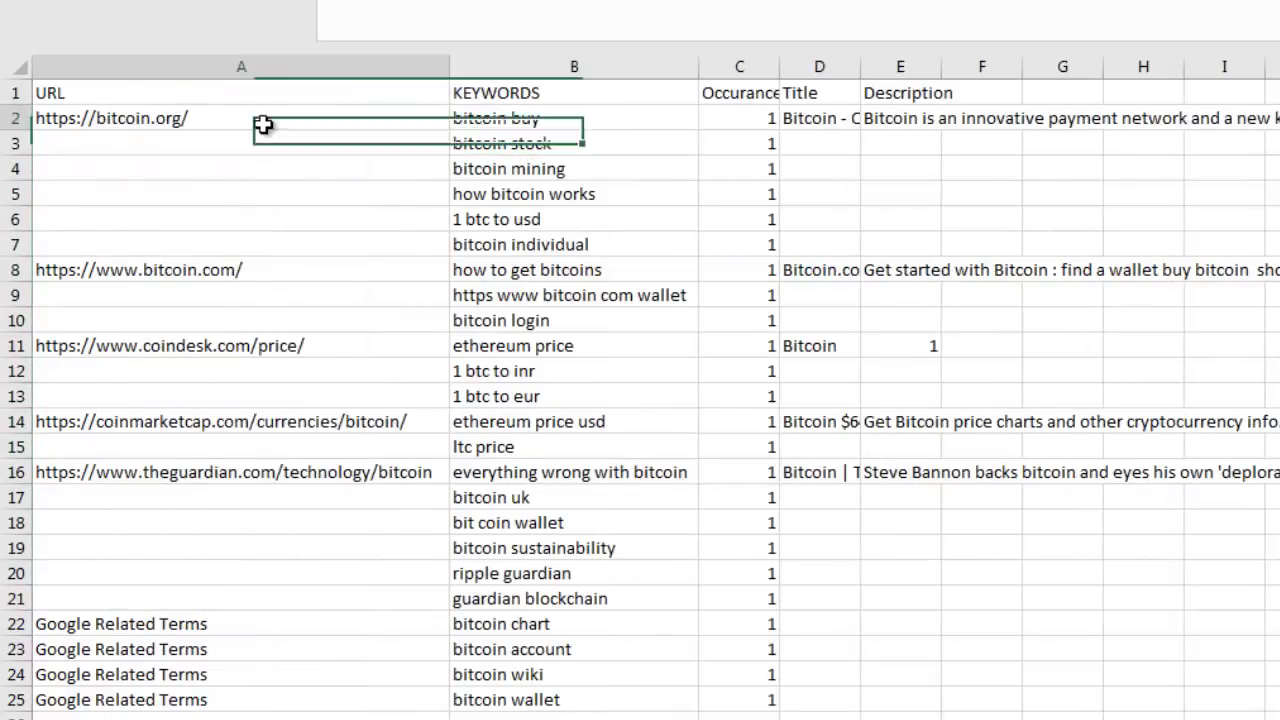
Review the competitor URLs with the keywords scraped from each, including the Google Related Terms rows.
{"action": "left_click", "coordinate": [280, 242]}
{"action": "left_click", "coordinate": [313, 118]}
{"action": "left_click", "coordinate": [277, 268]}
{"action": "left_click", "coordinate": [270, 371]}
{"action": "left_click", "coordinate": [266, 492]}
{"action": "left_click", "coordinate": [497, 118]}
{"action": "left_click_drag", "start_coordinate": [522, 393], "coordinate": [551, 697]}
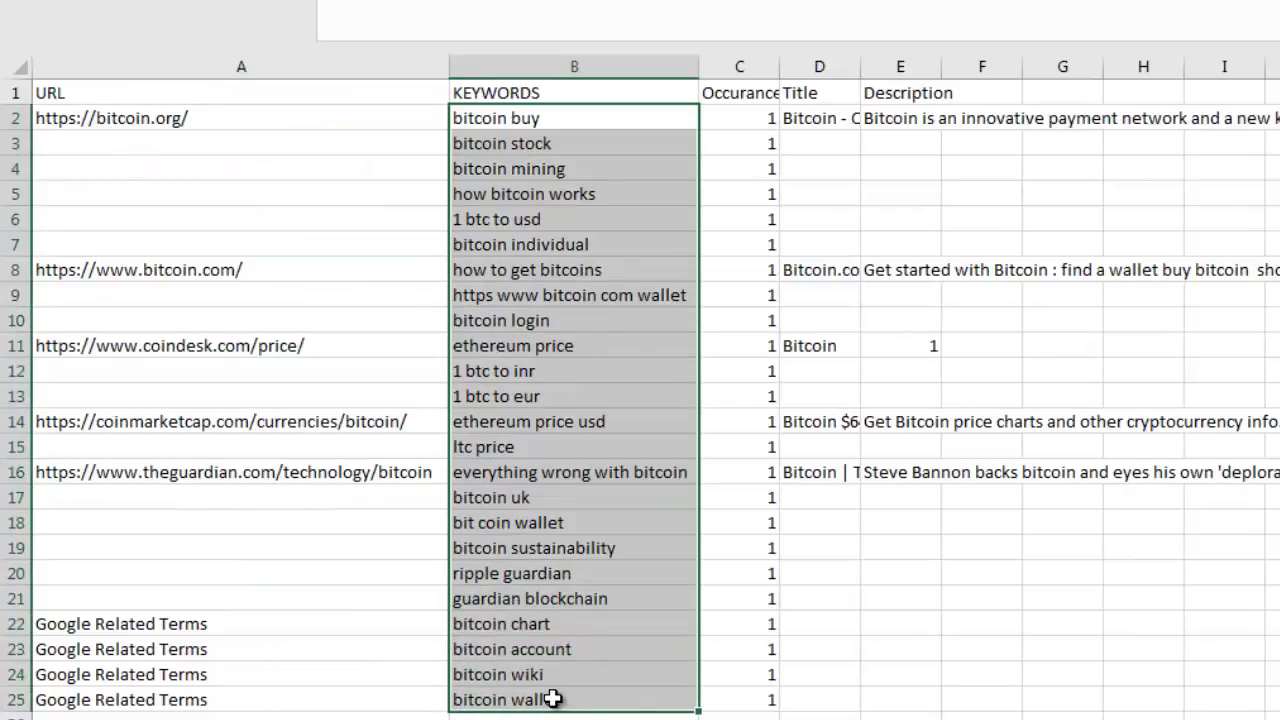
{"action": "left_click", "coordinate": [318, 578]}
{"action": "left_click_drag", "start_coordinate": [211, 624], "coordinate": [545, 708]}
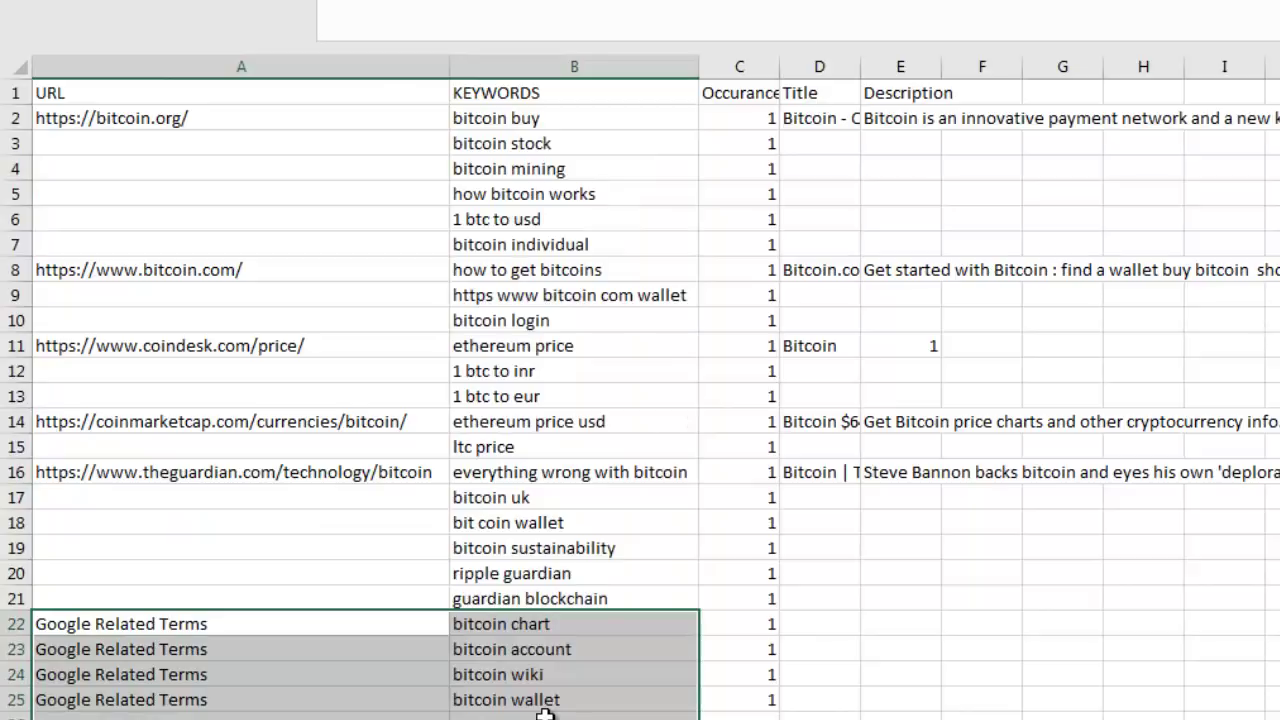
{"action": "left_click_drag", "start_coordinate": [480, 117], "coordinate": [485, 143]}
{"action": "left_click_drag", "start_coordinate": [505, 241], "coordinate": [527, 591]}
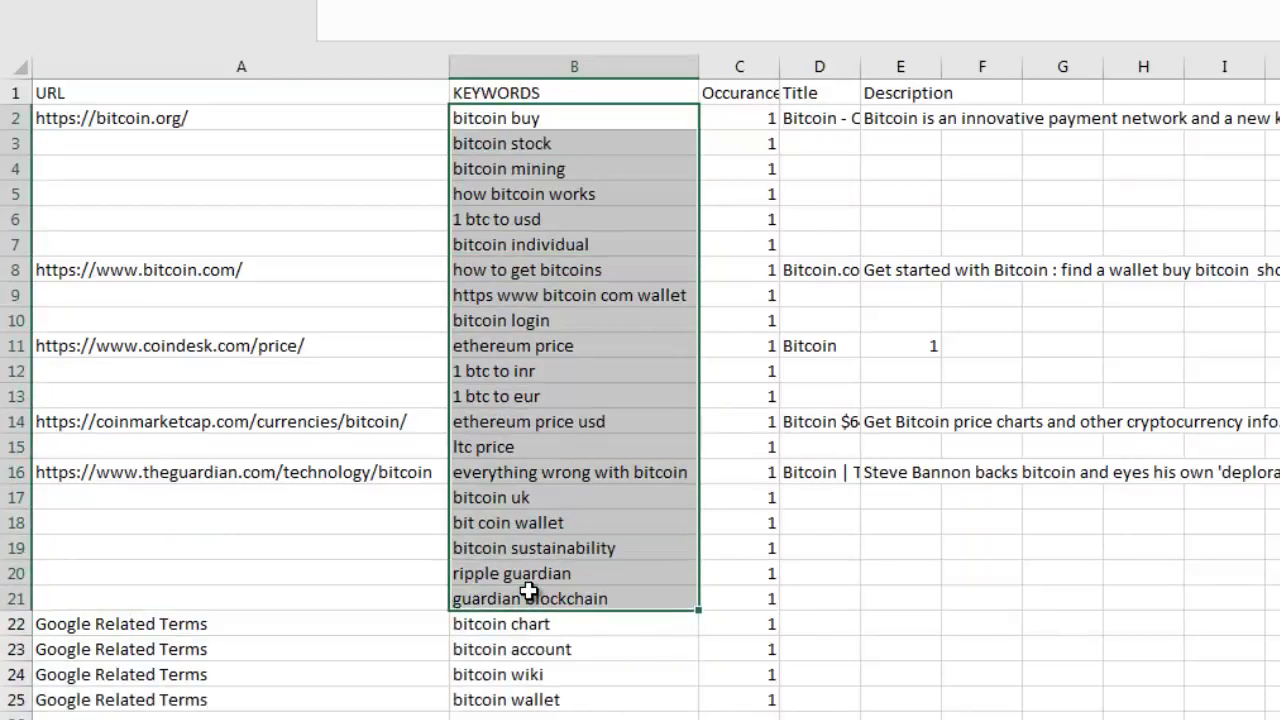
Check the occurrence values of the keywords bitcoin buy, bitcoin stock and bitcoin mining.
{"action": "left_click", "coordinate": [586, 116]}
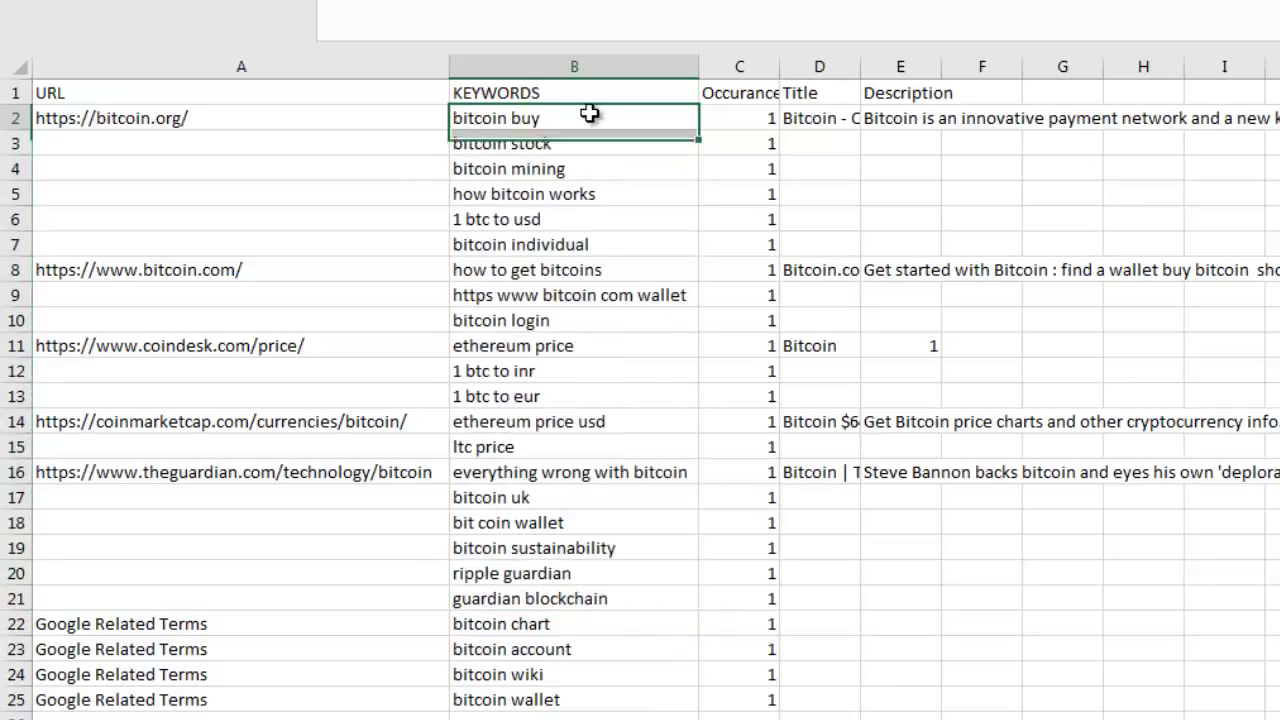
{"action": "left_click", "coordinate": [743, 120]}
{"action": "left_click", "coordinate": [594, 140]}
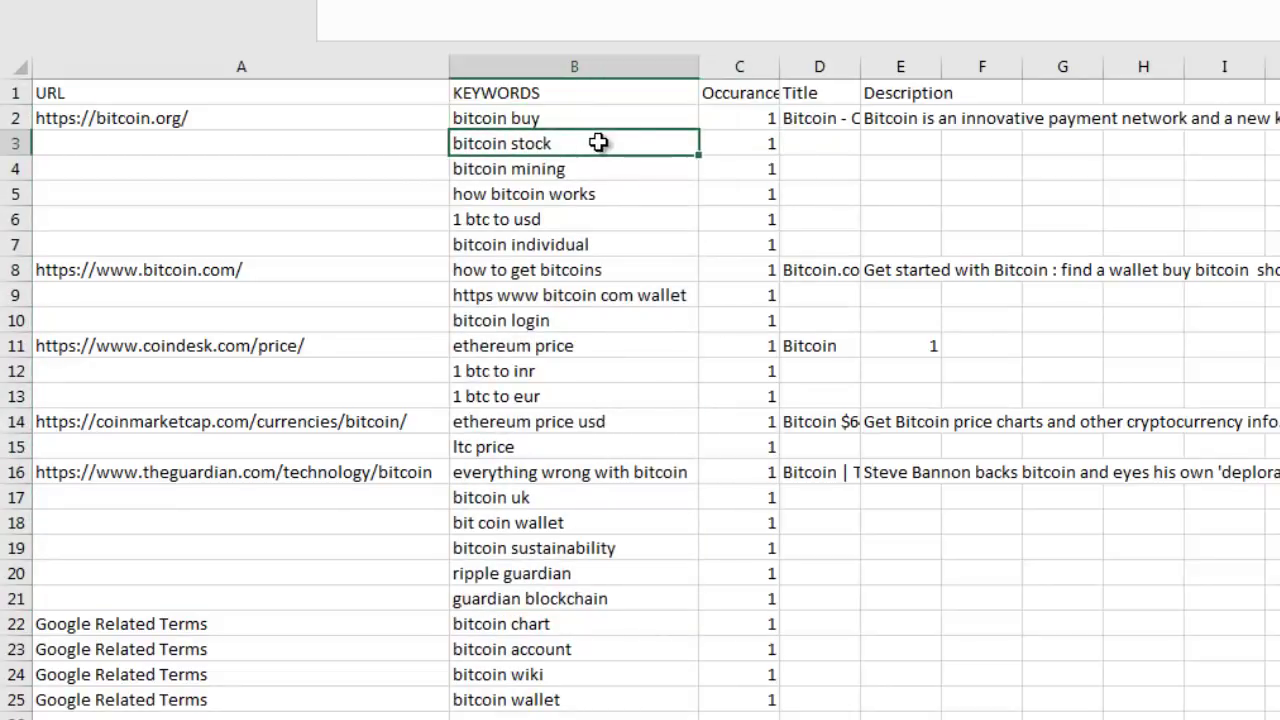
{"action": "left_click", "coordinate": [736, 145]}
{"action": "left_click", "coordinate": [650, 168]}
{"action": "left_click", "coordinate": [751, 169]}
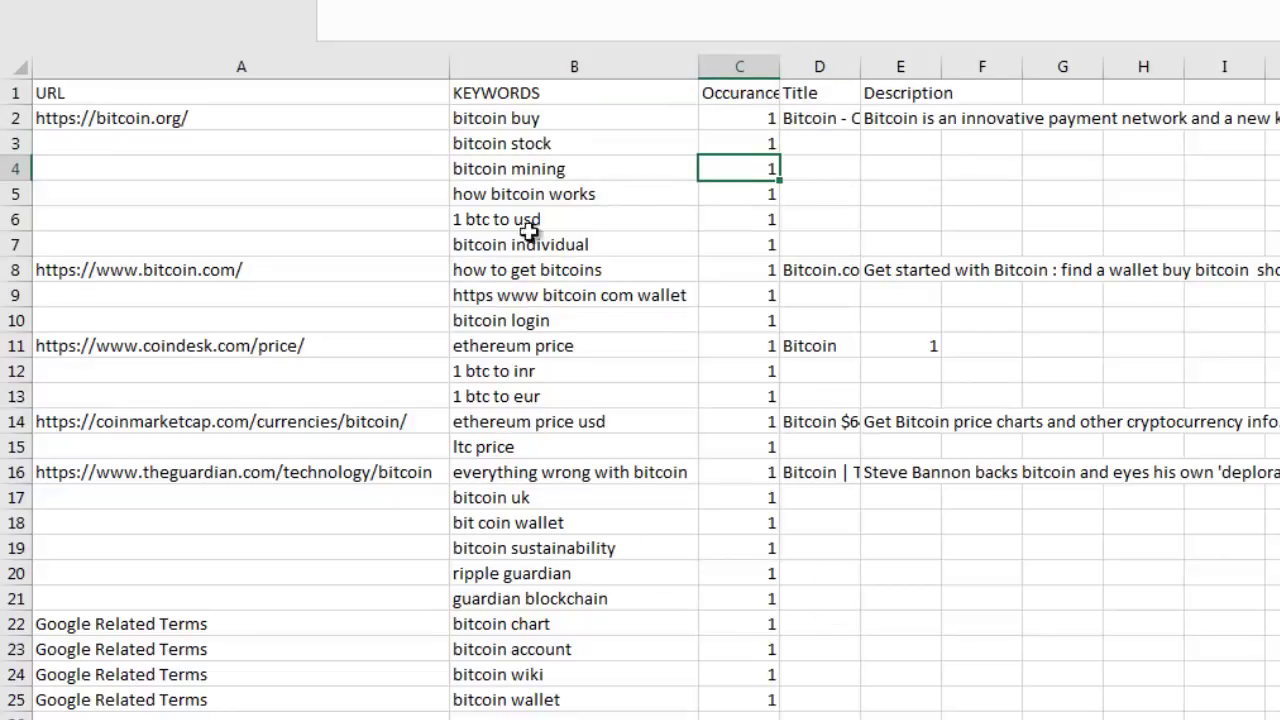
Look over the whole KEYWORDS column and the first entry's URL and title, and switch back to RivalKeywords.
{"action": "left_click_drag", "start_coordinate": [505, 95], "coordinate": [555, 718]}
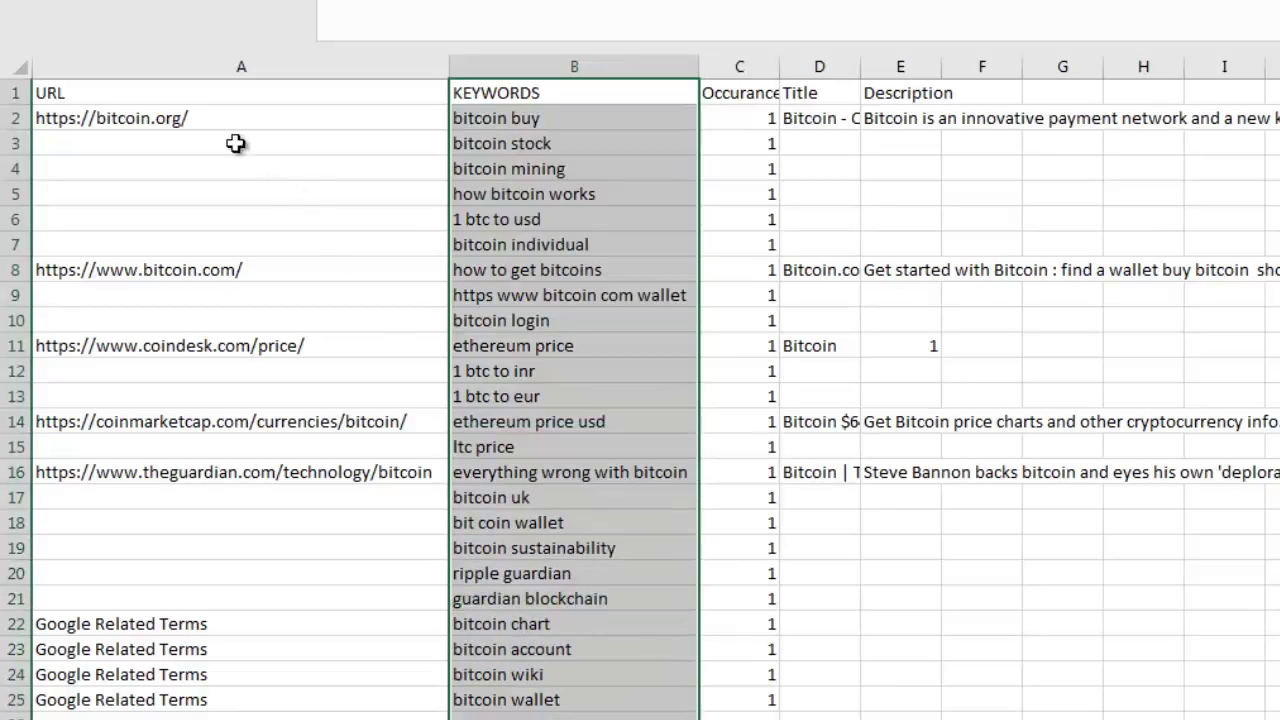
{"action": "left_click", "coordinate": [183, 134]}
{"action": "left_click", "coordinate": [490, 119]}
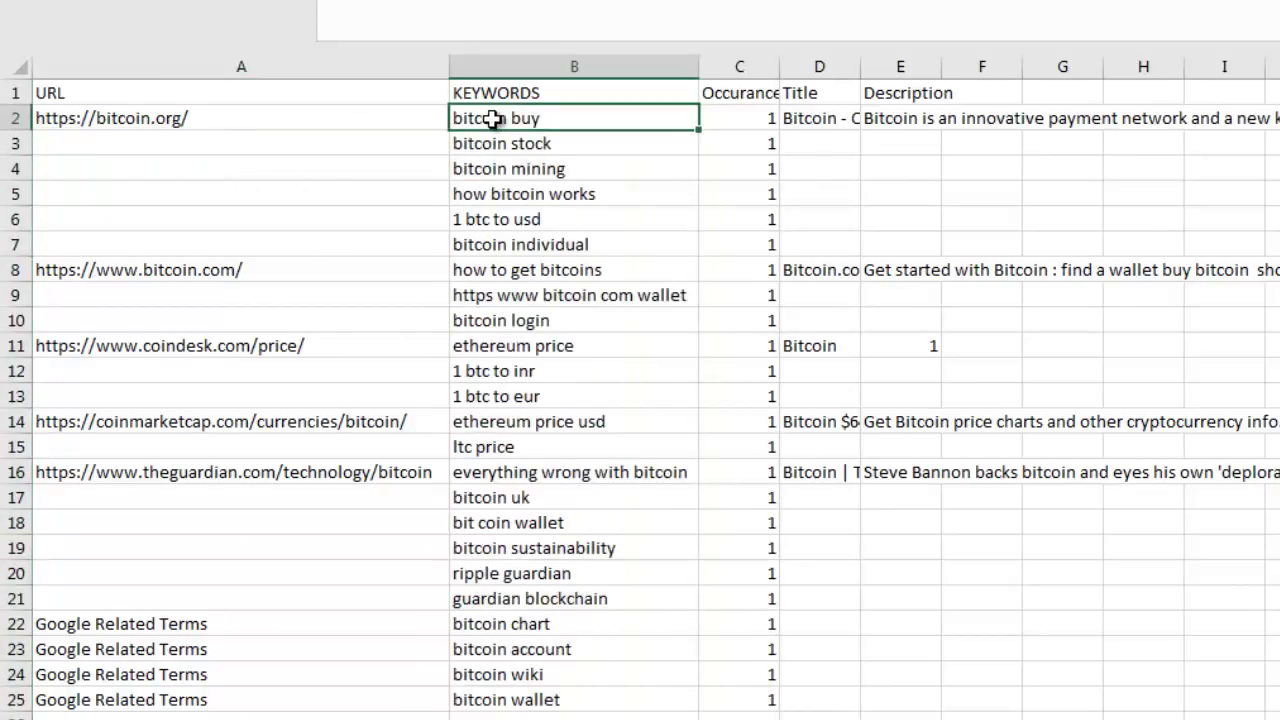
{"action": "left_click", "coordinate": [784, 112]}
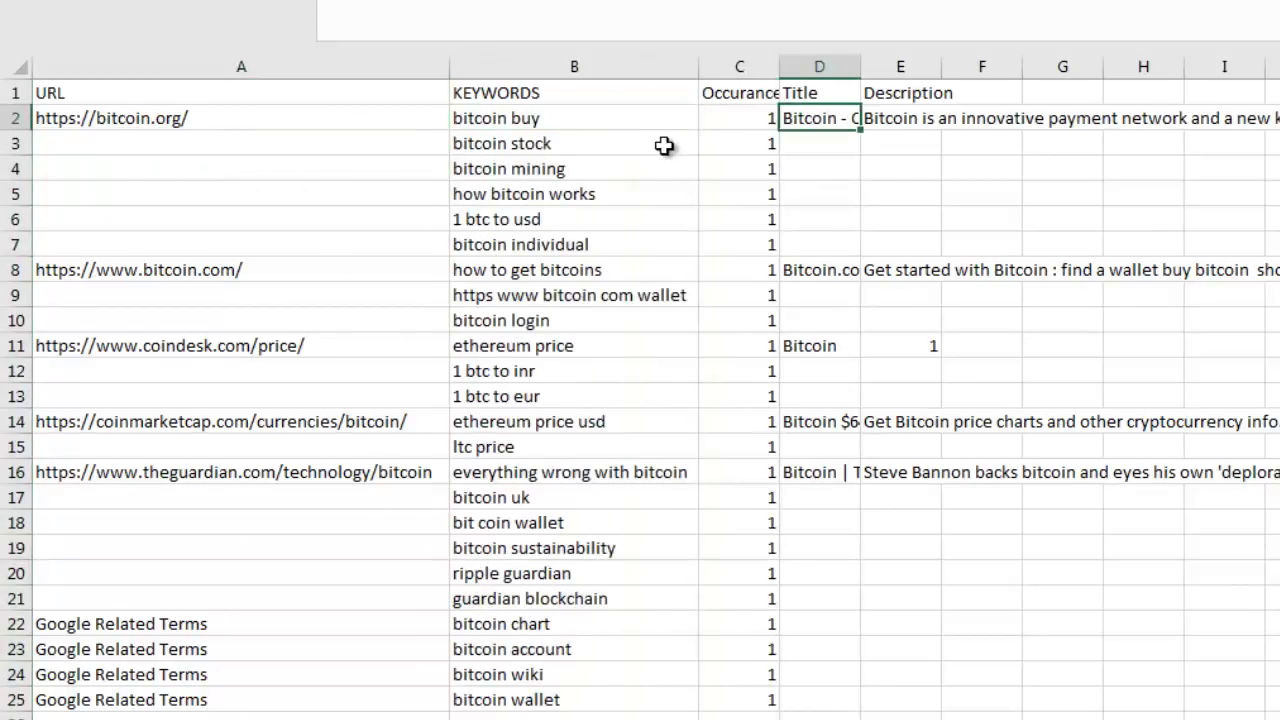
{"action": "left_click", "coordinate": [663, 143]}
{"action": "key", "text": "Down"}
{"action": "key", "text": "Down"}
{"action": "key", "text": "Down"}
{"action": "left_click", "coordinate": [976, 632]}
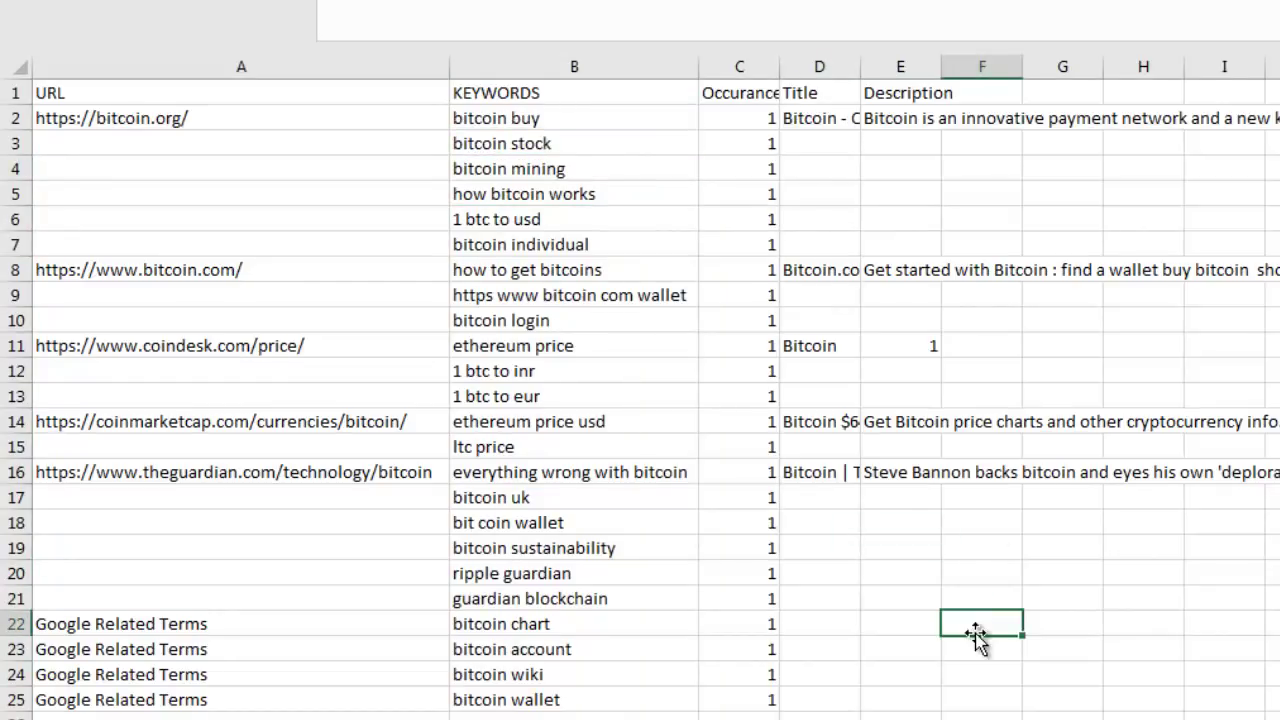
{"action": "key", "text": "alt+Tab"}
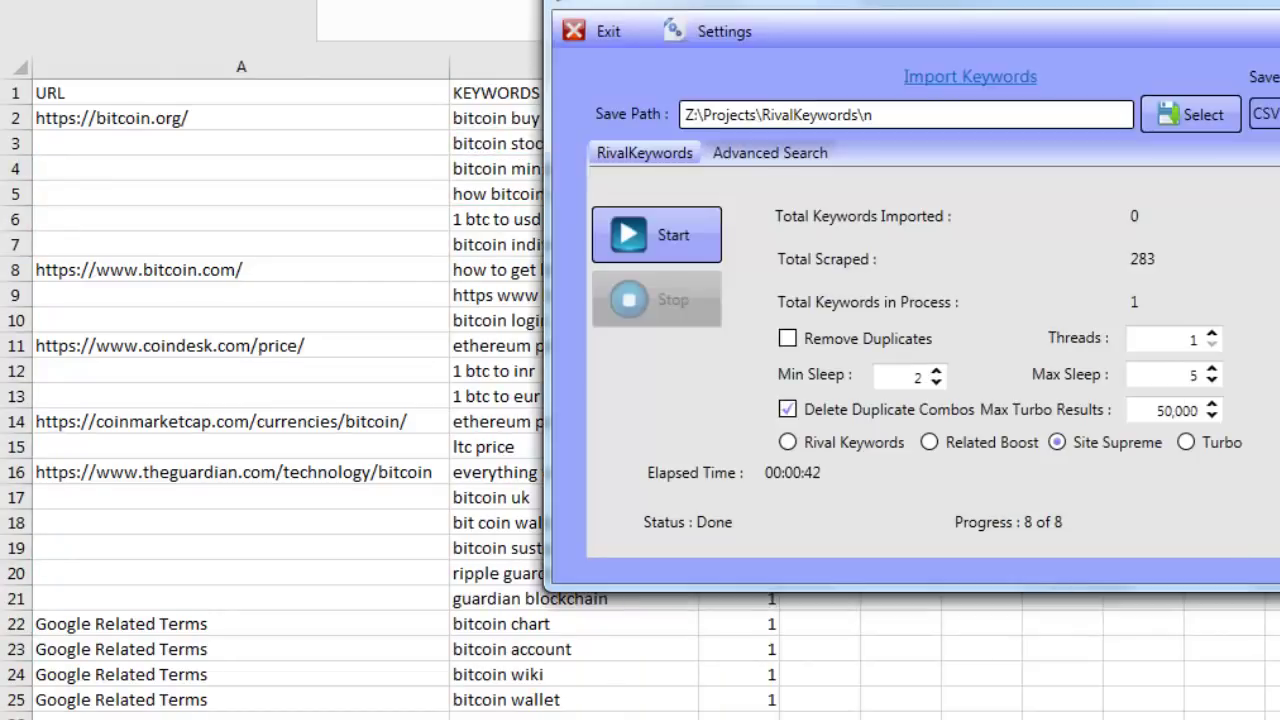
Compare the Turbo and Site Supreme modes with the exported spreadsheet, reviewing its Google Related Terms rows, first keyword and first title.
{"action": "left_click", "coordinate": [1190, 447]}
{"action": "left_click", "coordinate": [1075, 450]}
{"action": "key", "text": "alt+Tab"}
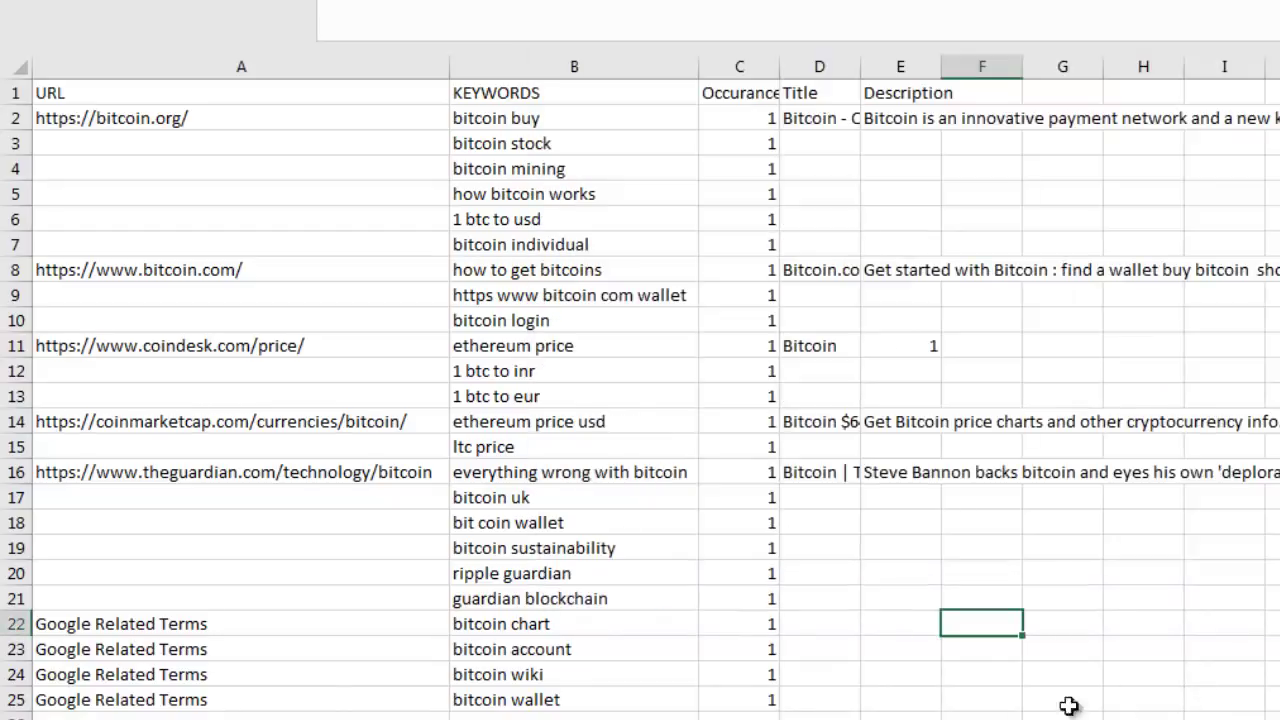
{"action": "left_click", "coordinate": [150, 625]}
{"action": "left_click_drag", "start_coordinate": [150, 625], "coordinate": [157, 700]}
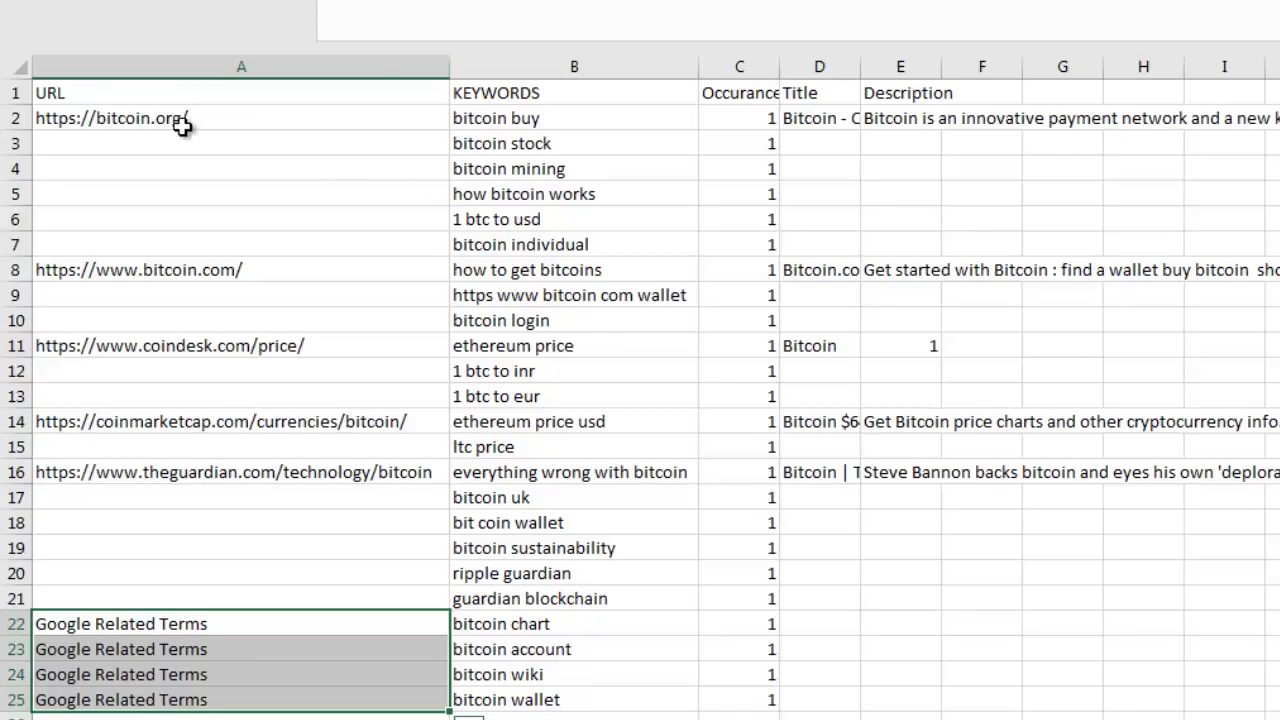
{"action": "left_click", "coordinate": [588, 113]}
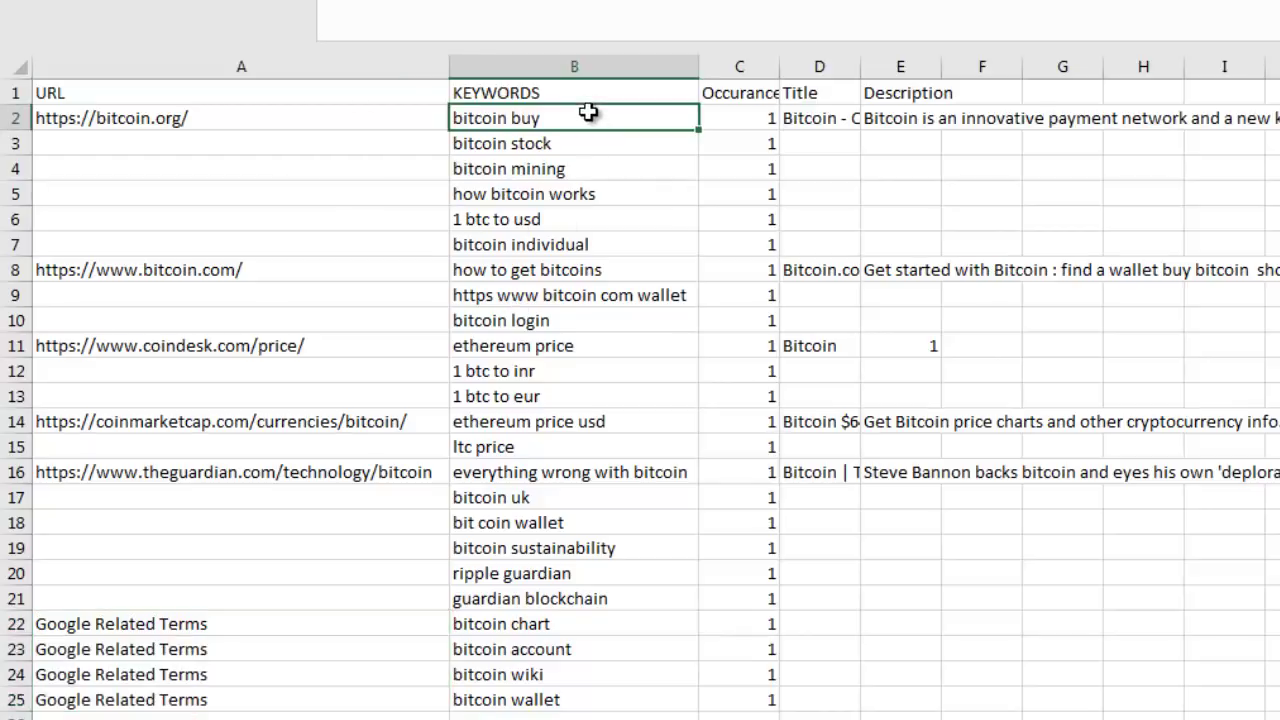
{"action": "left_click", "coordinate": [846, 116]}
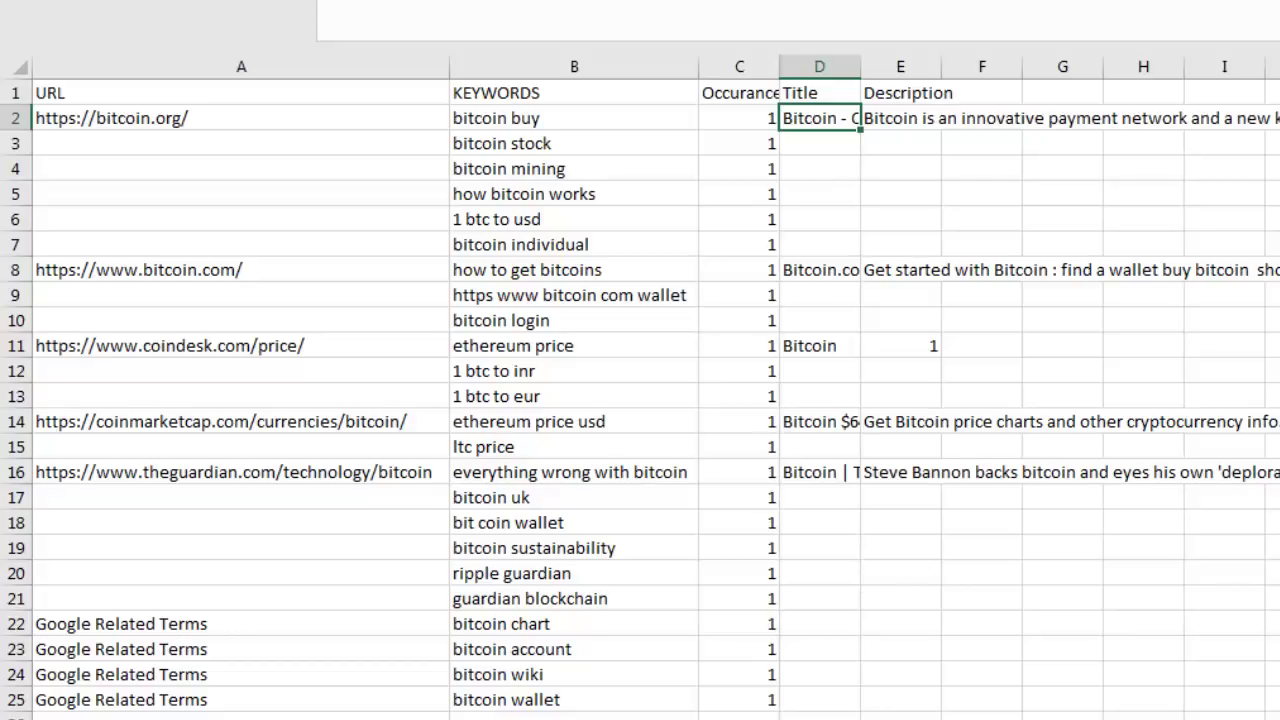
Close the bitcoin_18_06_2018 10_27_49.csv workbook without saving the changes.
{"action": "key", "text": "alt+Tab"}
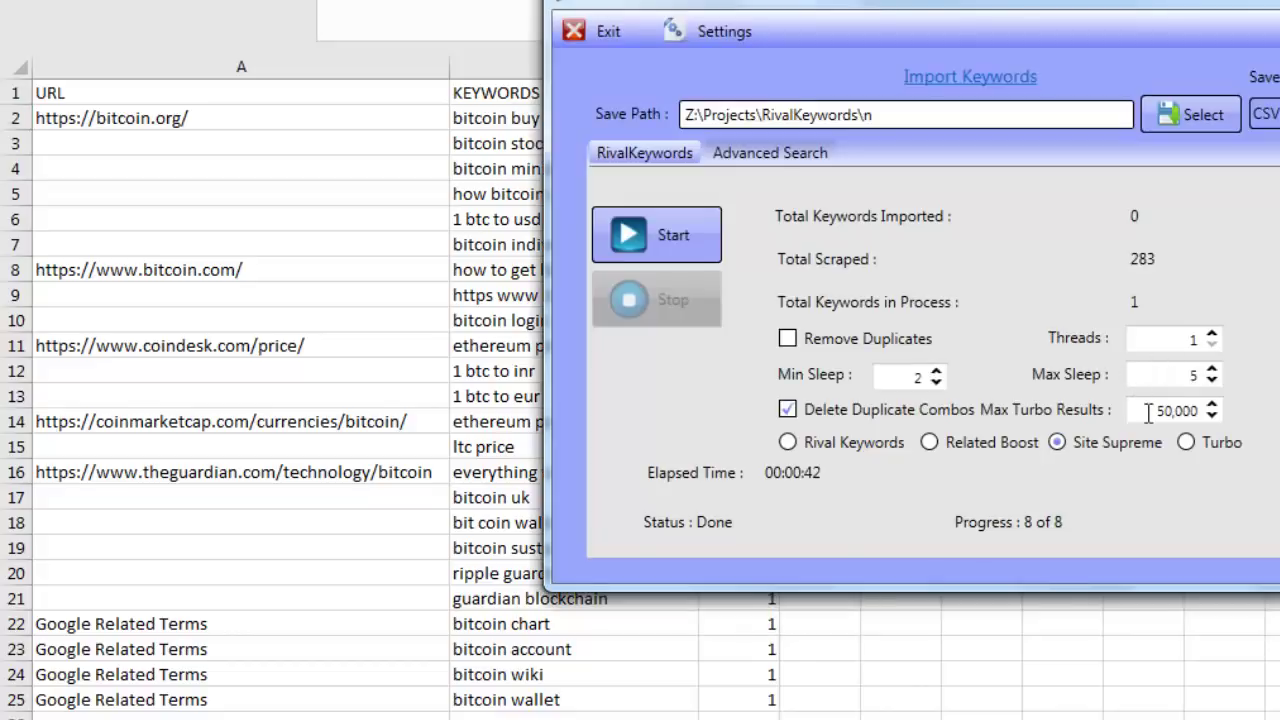
{"action": "left_click", "coordinate": [1165, 410]}
{"action": "key", "text": "alt+Tab"}
{"action": "key", "text": "alt+F4"}
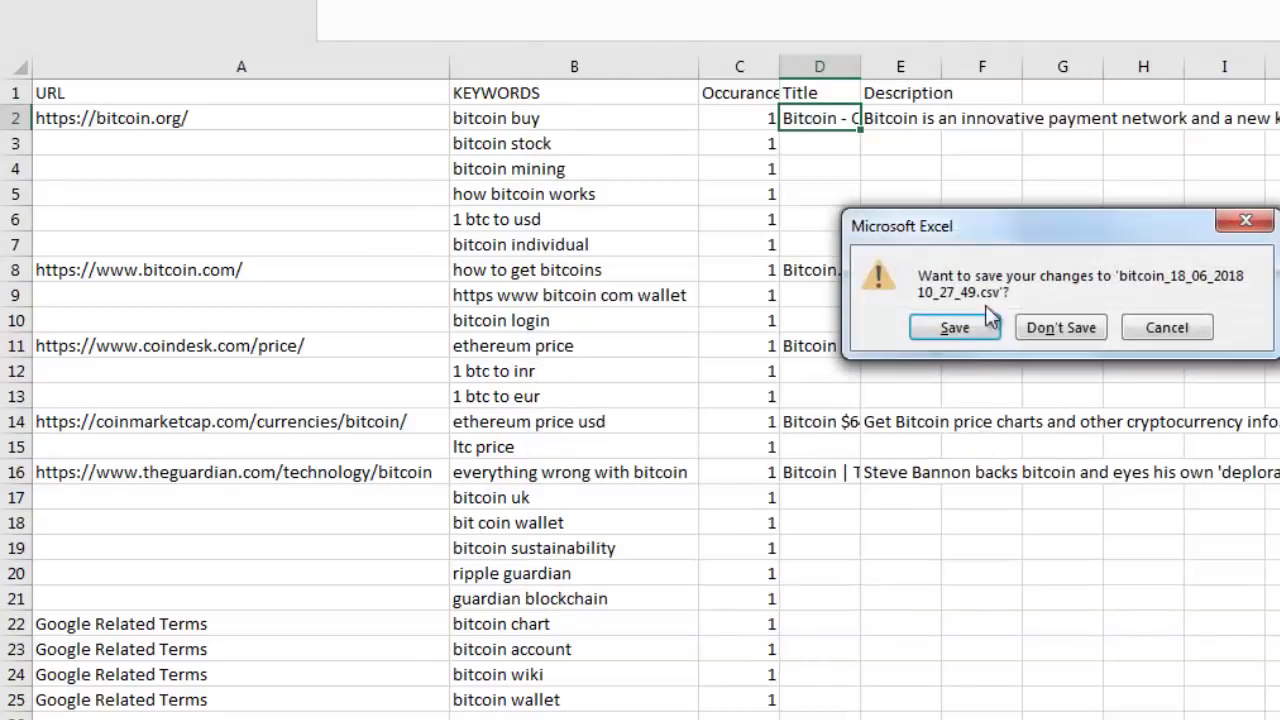
{"action": "left_click", "coordinate": [1054, 326]}
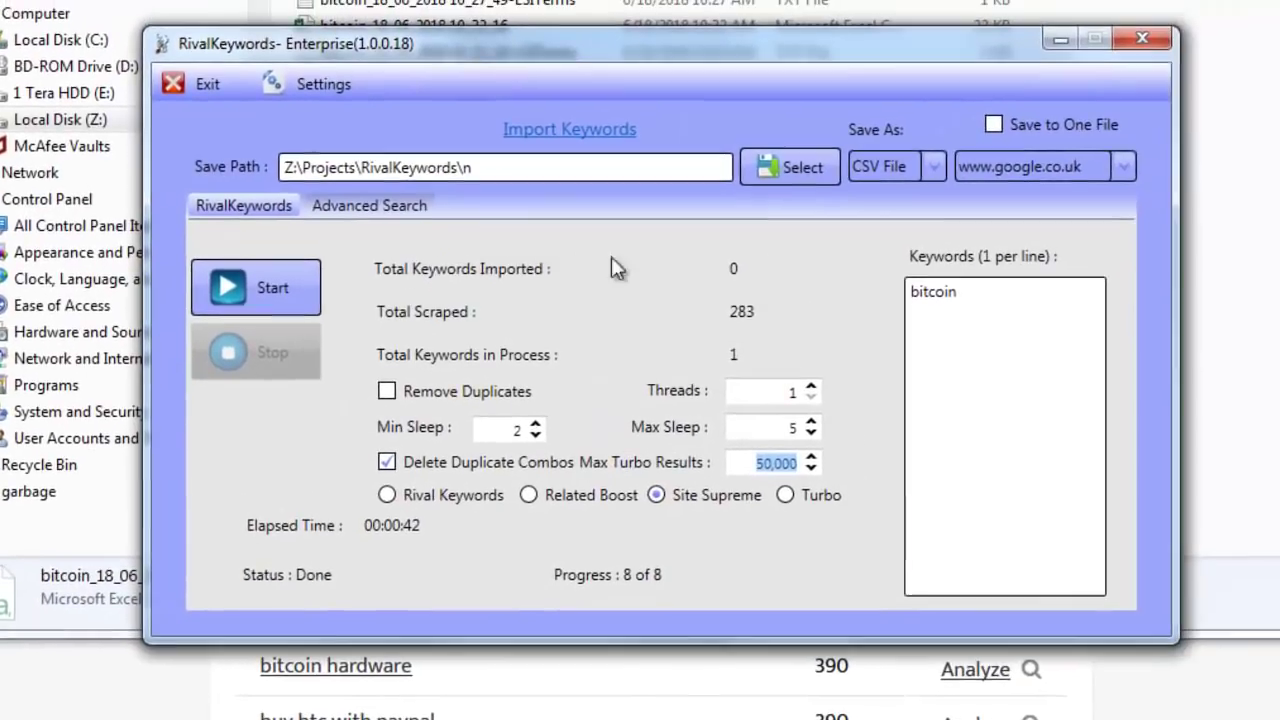
Look through the Advanced Search parameters and deselect all of them.
{"action": "left_click", "coordinate": [370, 205]}
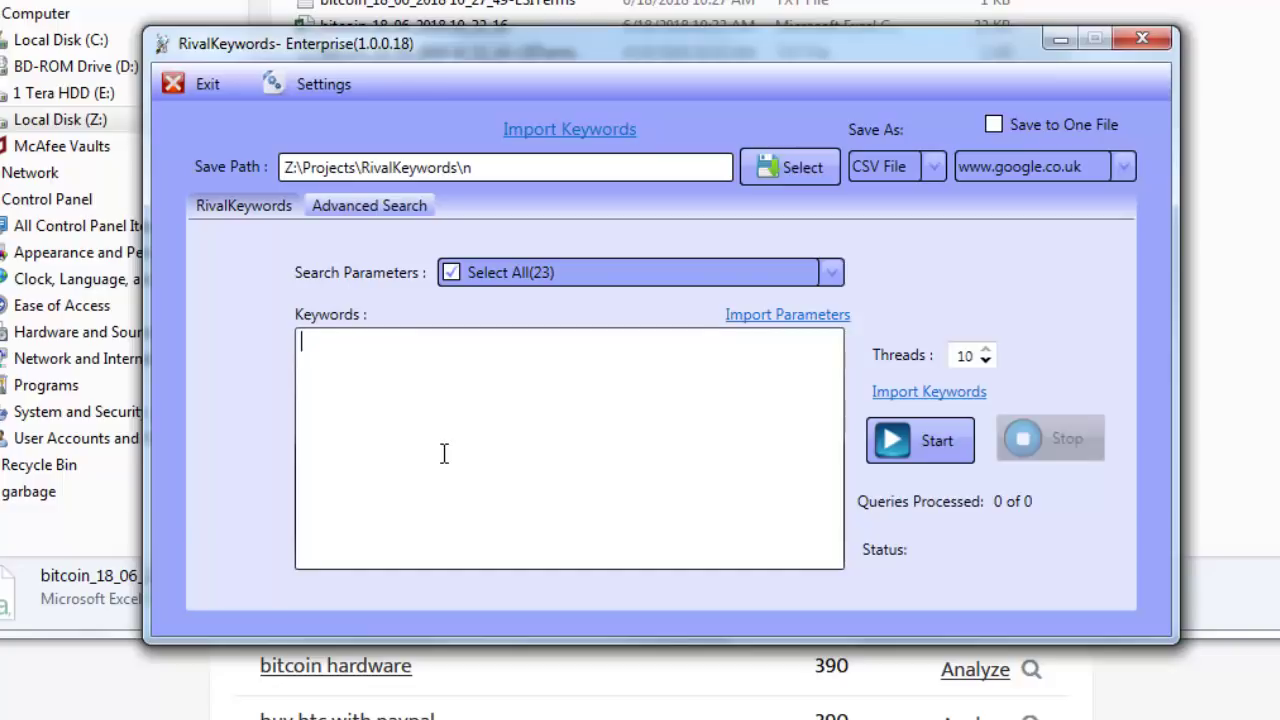
{"action": "left_click", "coordinate": [719, 267]}
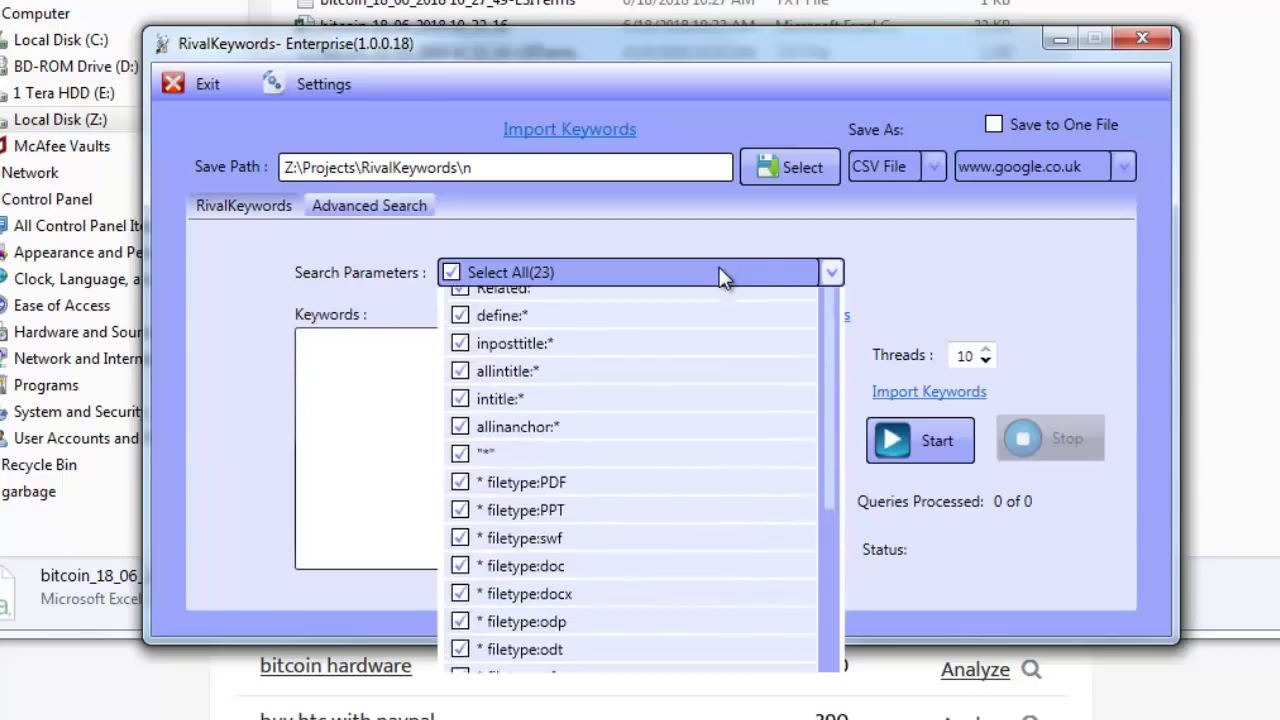
{"action": "scroll", "coordinate": [495, 605], "scroll_direction": "down", "scroll_amount": 3}
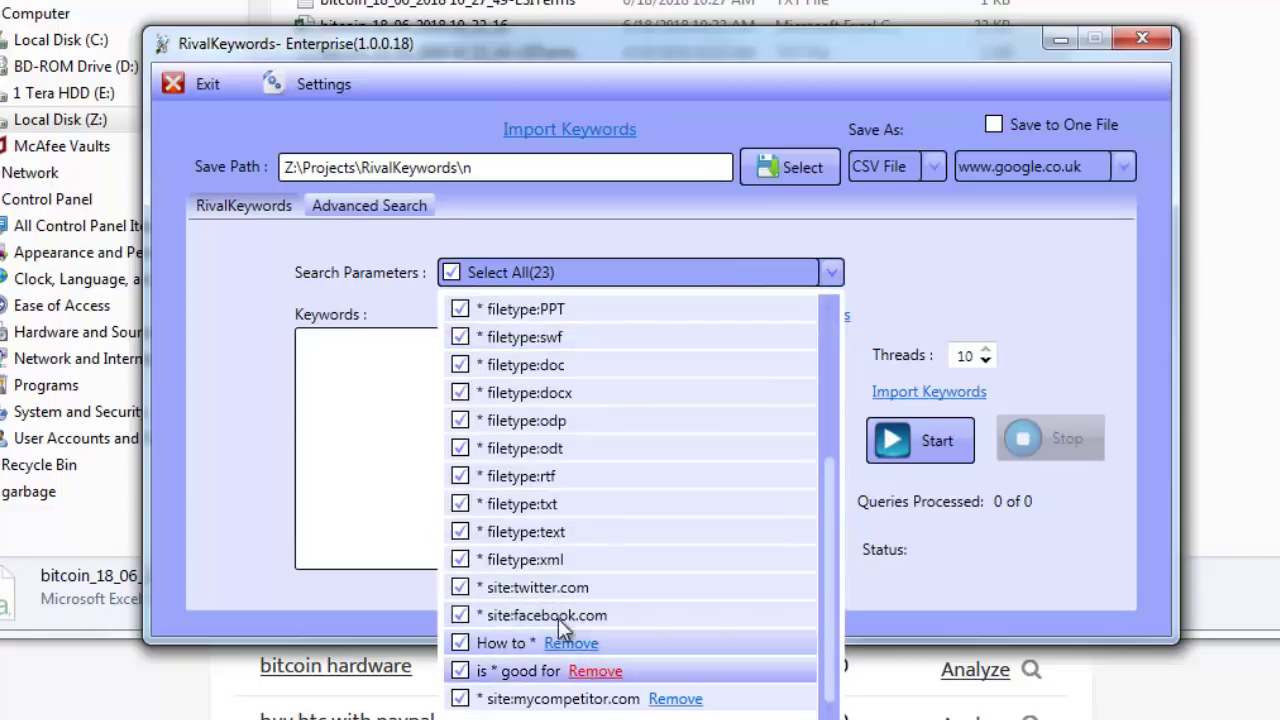
{"action": "scroll", "coordinate": [522, 500], "scroll_direction": "up", "scroll_amount": 3}
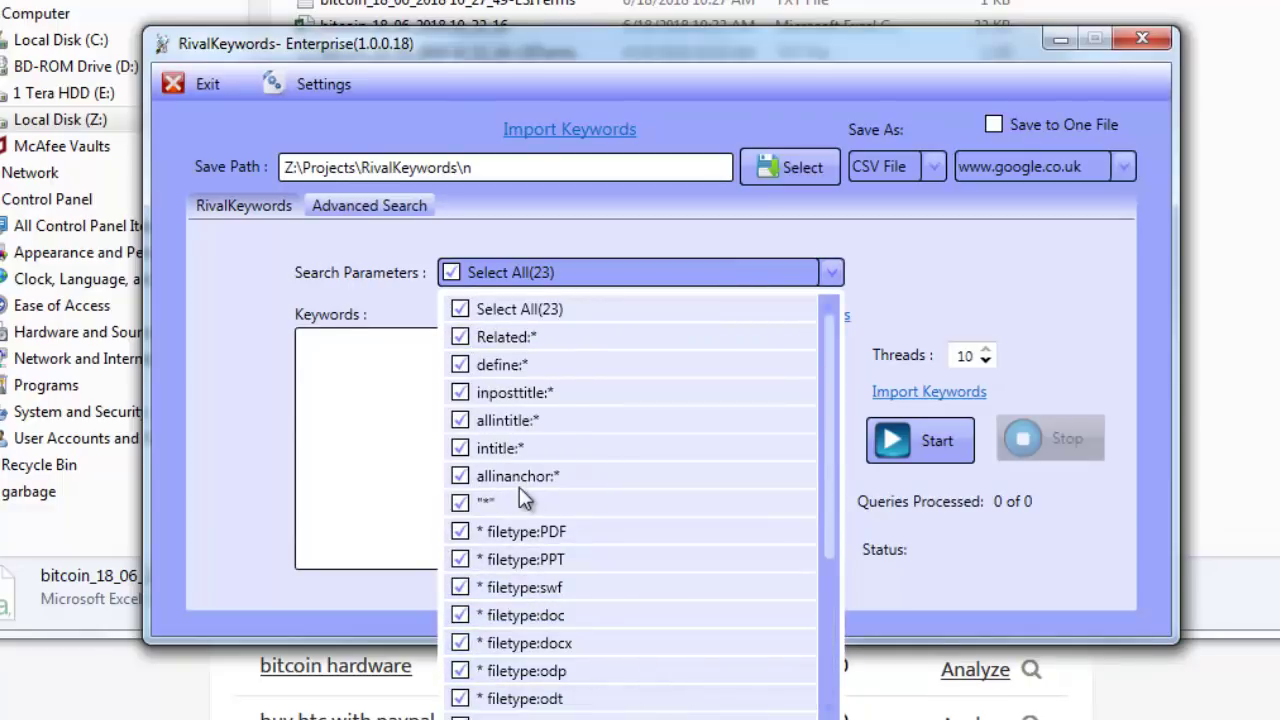
{"action": "left_click", "coordinate": [466, 310]}
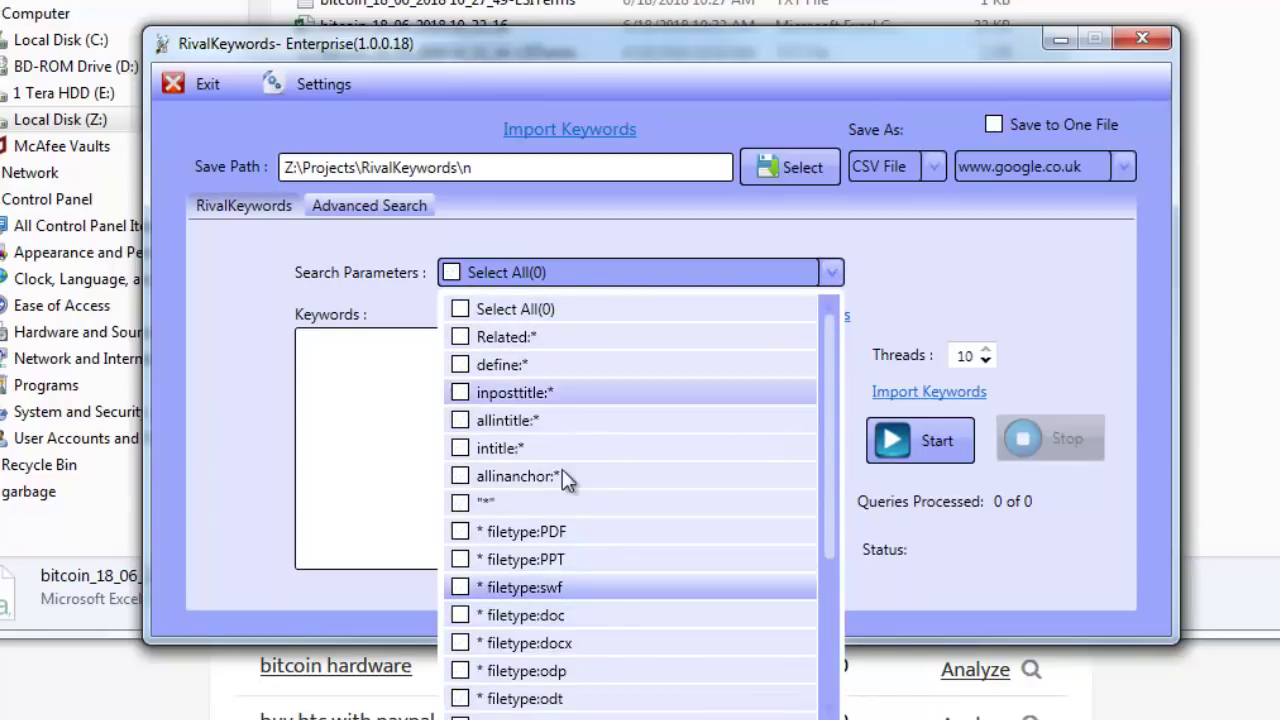
{"action": "scroll", "coordinate": [558, 475], "scroll_direction": "down", "scroll_amount": 3}
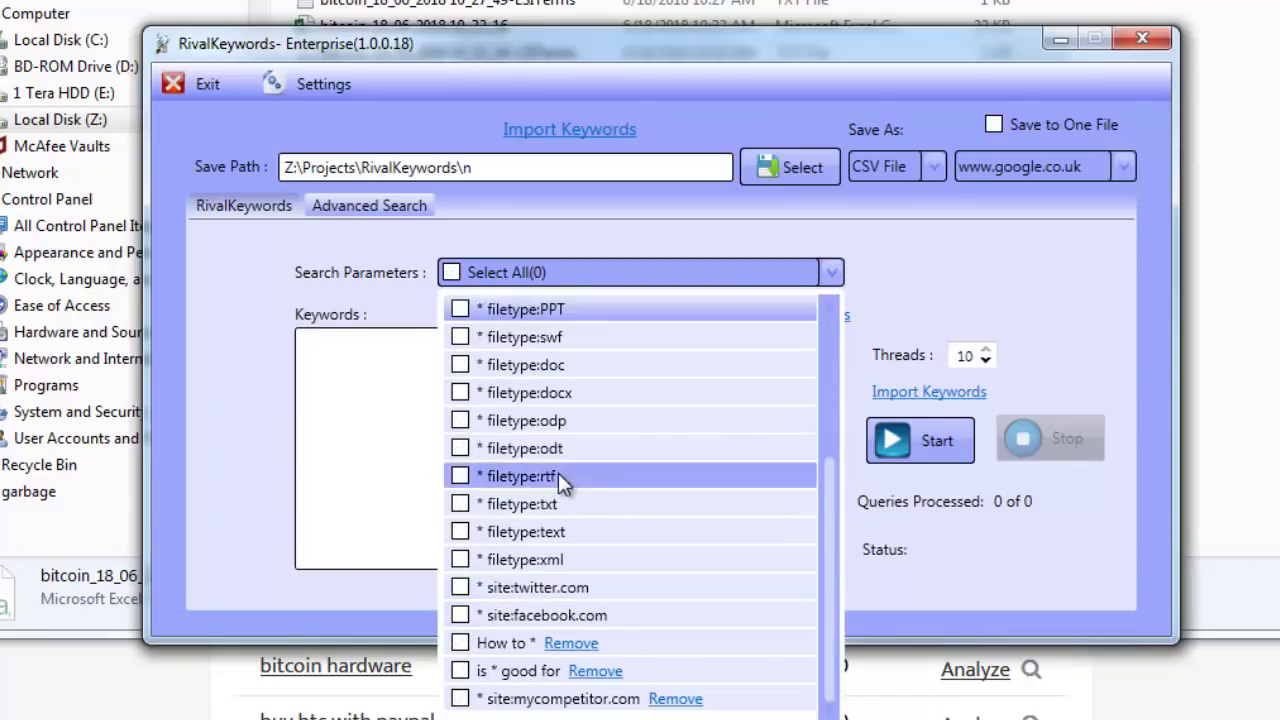
{"action": "left_click", "coordinate": [1006, 230]}
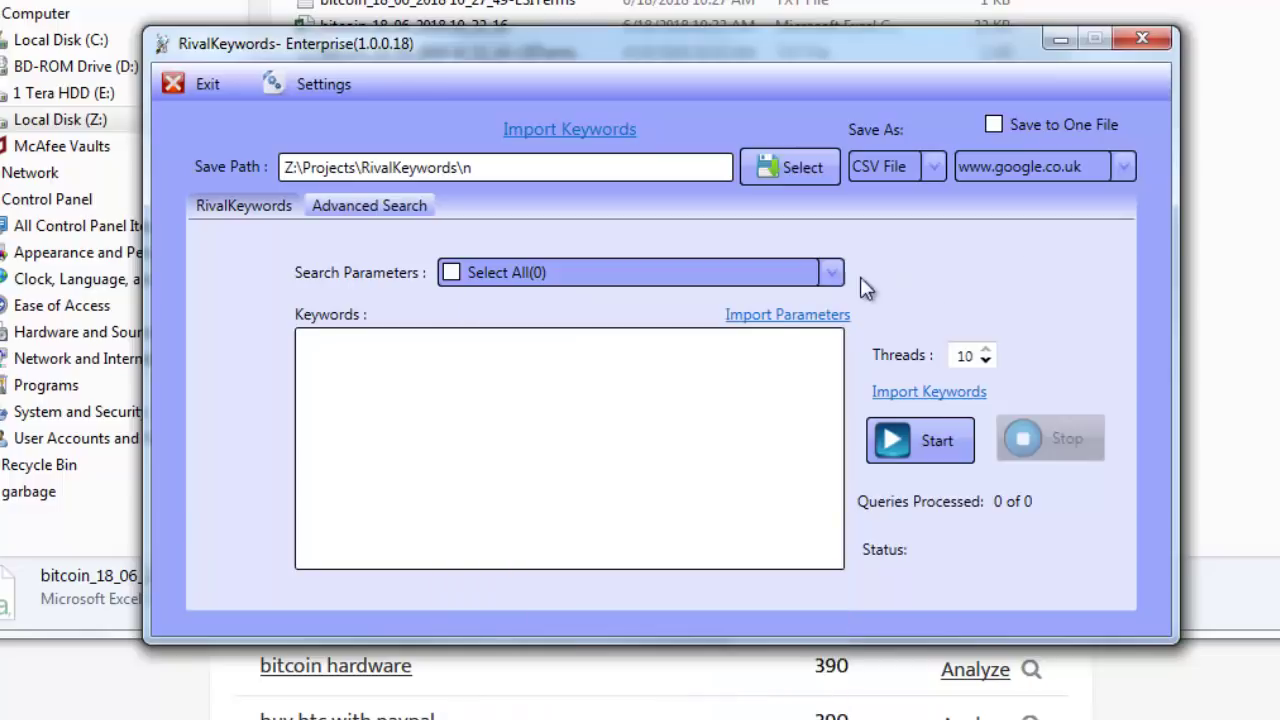
Enable only the * site:facebook.com search parameter for the advanced search.
{"action": "left_click", "coordinate": [765, 316]}
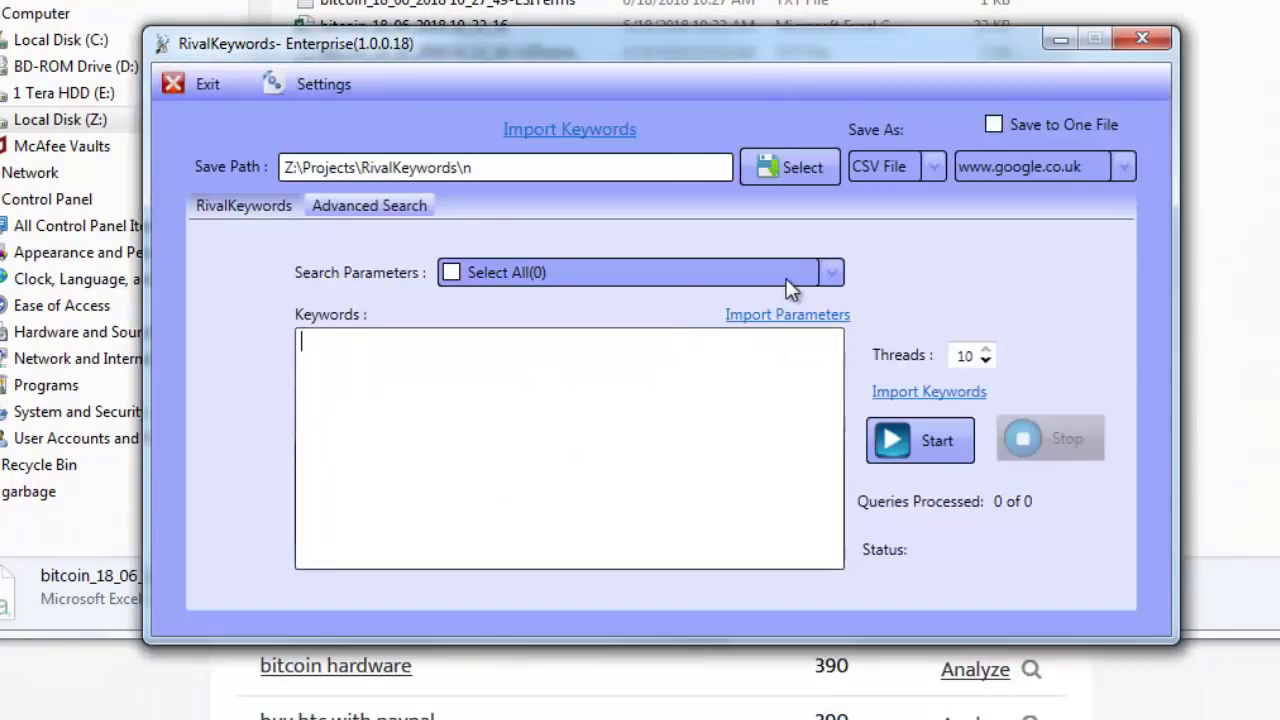
{"action": "left_click", "coordinate": [786, 280]}
{"action": "left_click", "coordinate": [898, 270]}
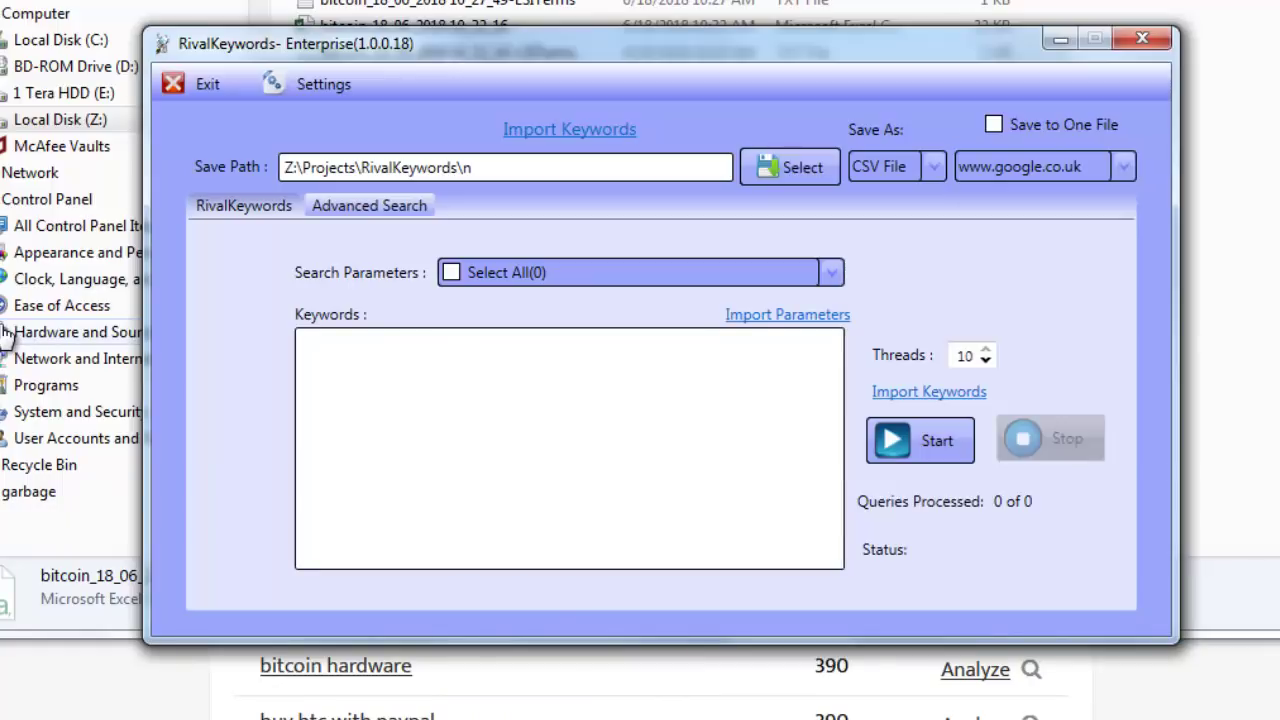
{"action": "left_click", "coordinate": [830, 272]}
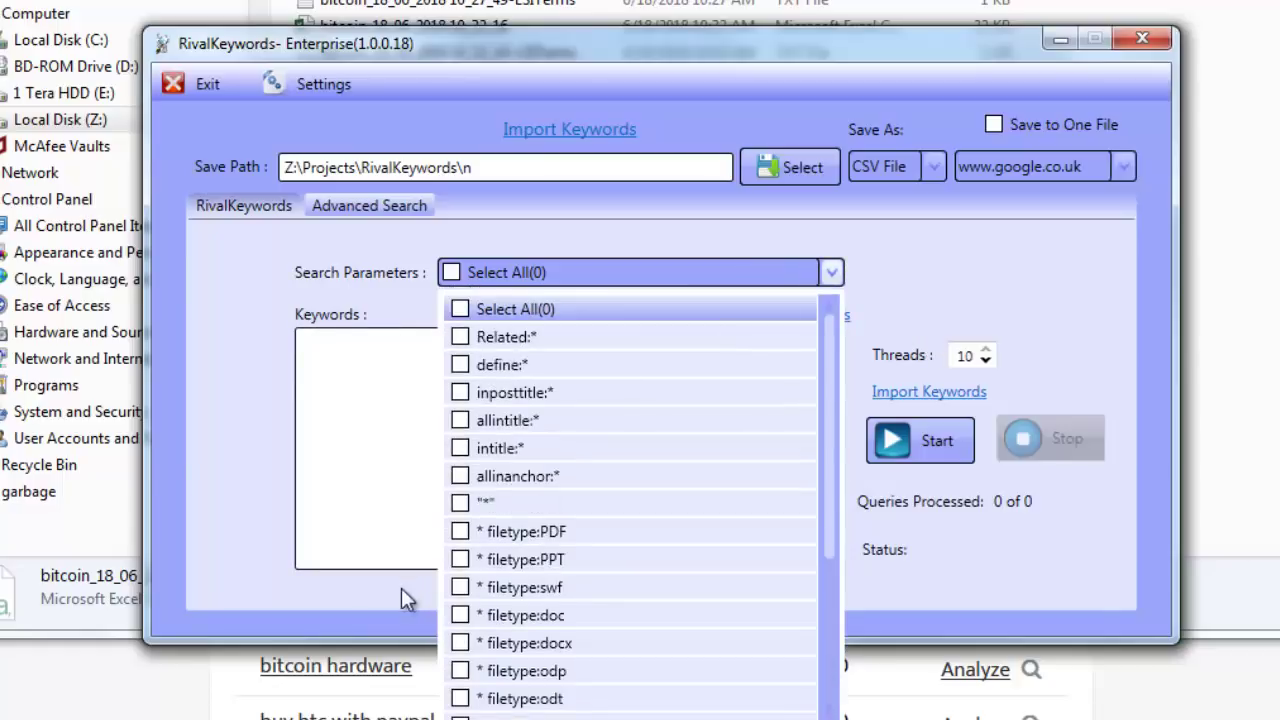
{"action": "scroll", "coordinate": [609, 569], "scroll_direction": "down", "scroll_amount": 3}
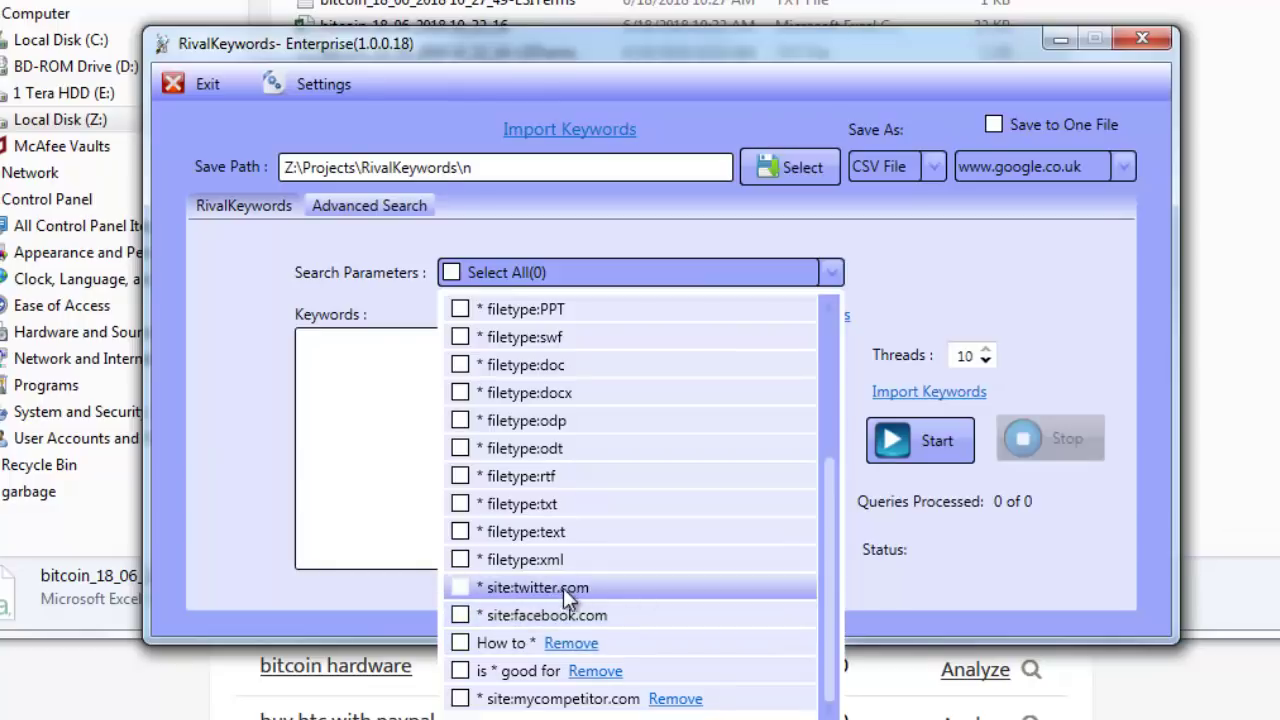
{"action": "left_click", "coordinate": [467, 613]}
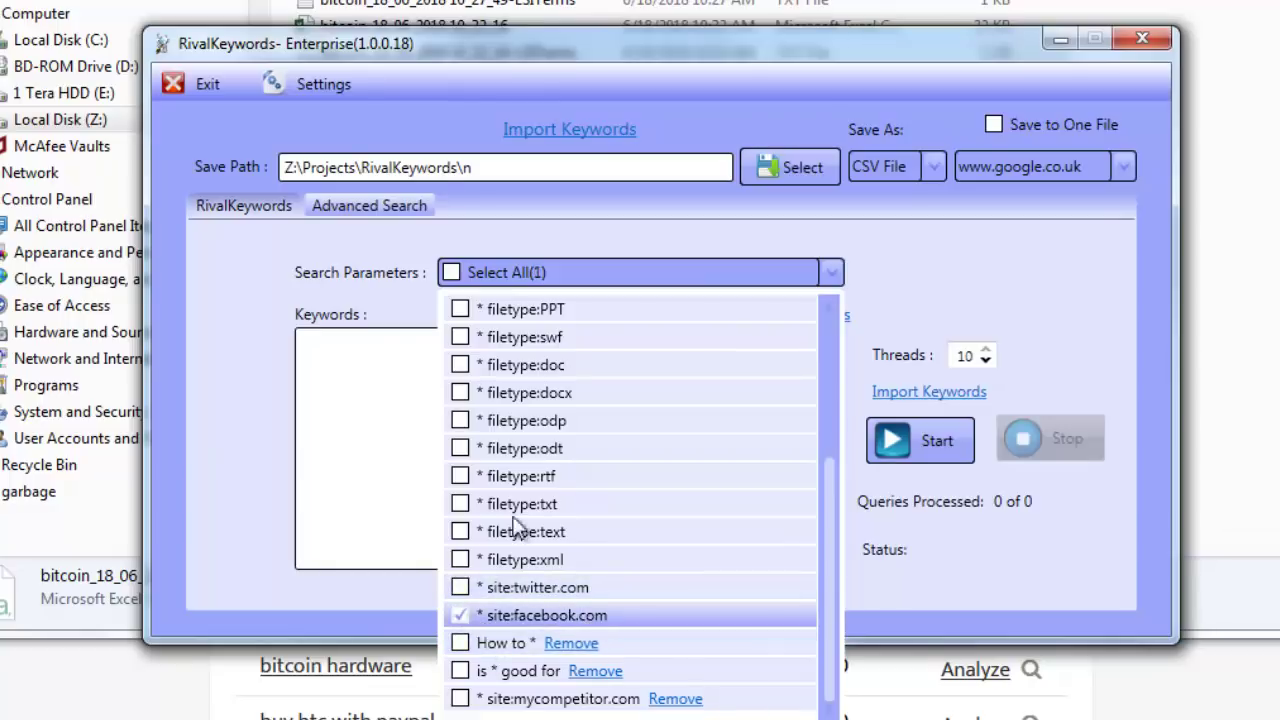
{"action": "scroll", "coordinate": [635, 578], "scroll_direction": "up", "scroll_amount": 3}
{"action": "left_click", "coordinate": [367, 400]}
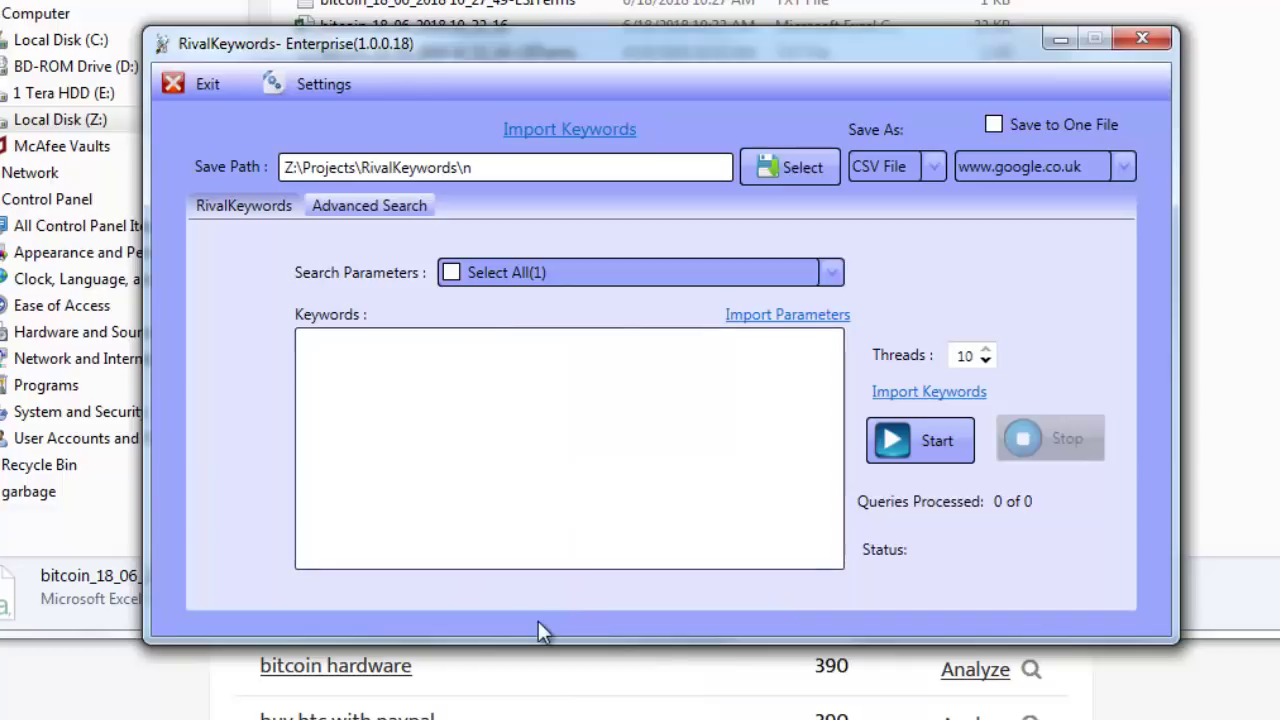
Enter bitcoin as the advanced search keyword, recheck the selected parameter and start the scrape.
{"action": "left_click", "coordinate": [507, 398]}
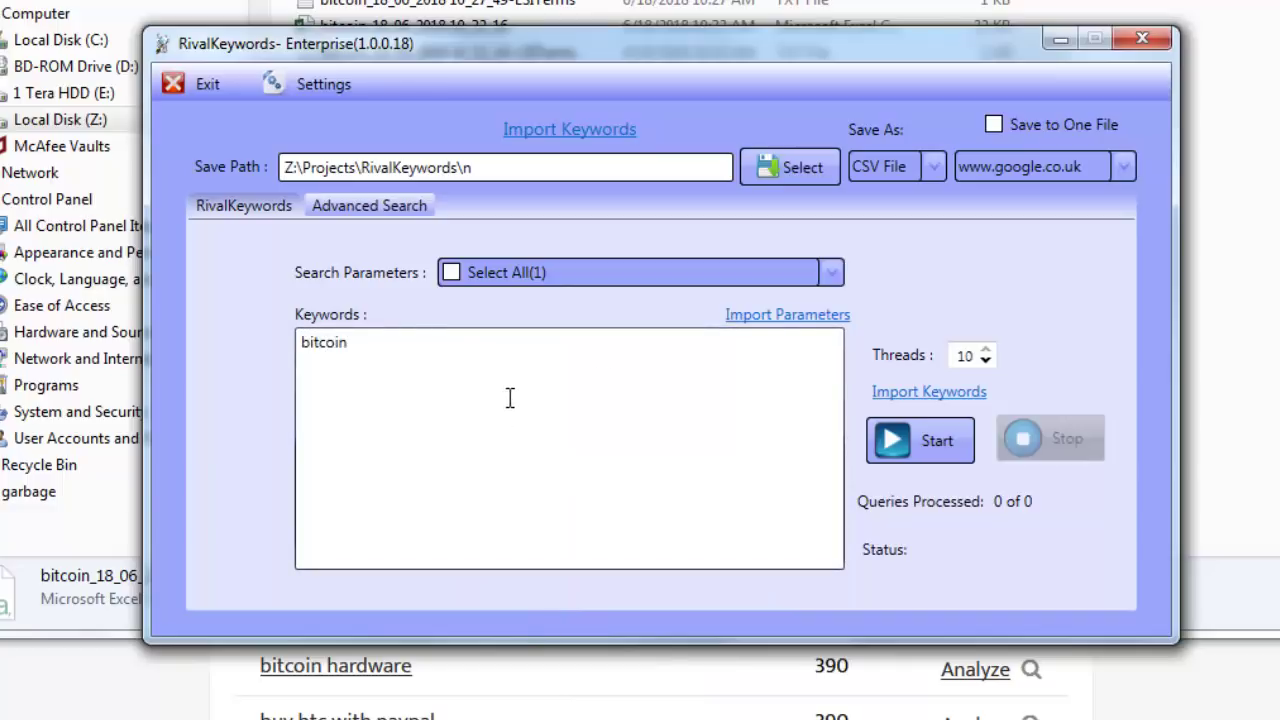
{"action": "left_click", "coordinate": [831, 272]}
{"action": "scroll", "coordinate": [538, 590], "scroll_direction": "down", "scroll_amount": 3}
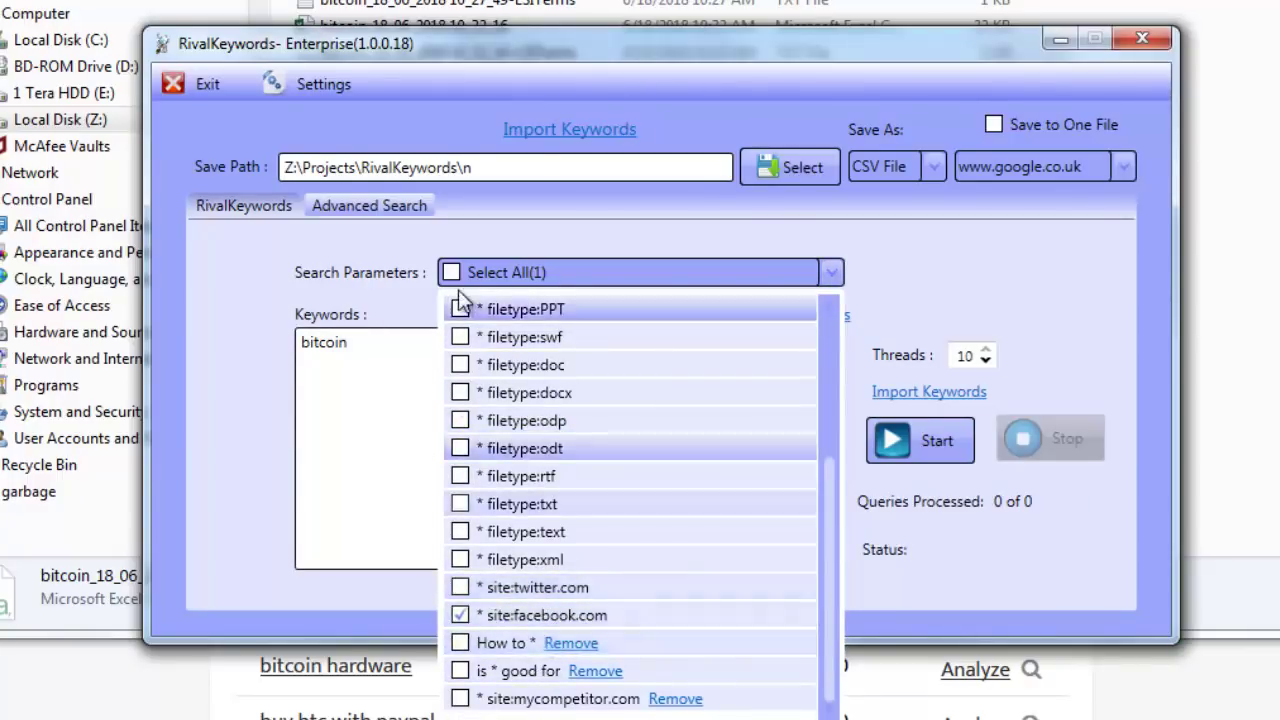
{"action": "left_click", "coordinate": [395, 534]}
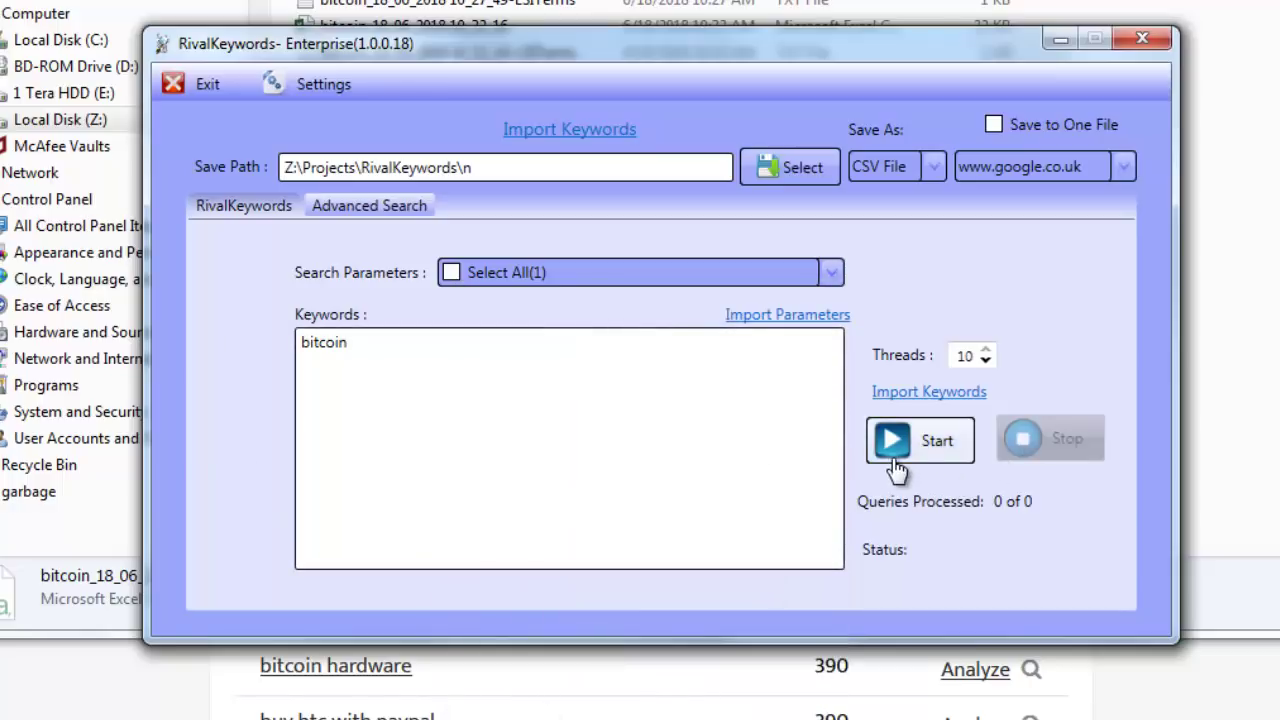
{"action": "left_click", "coordinate": [938, 455]}
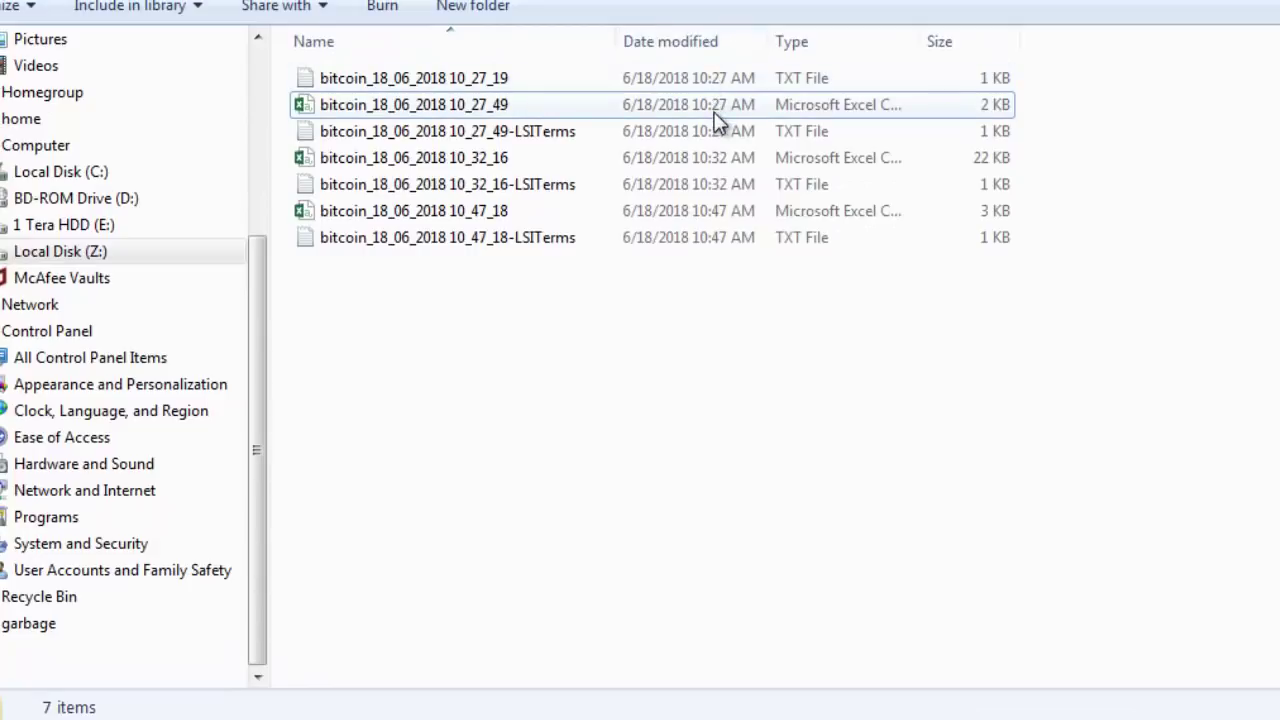
Open the most recently modified CSV, bitcoin_18_06_2018 10_47_18, and auto-fit its URL column.
{"action": "left_click", "coordinate": [692, 42]}
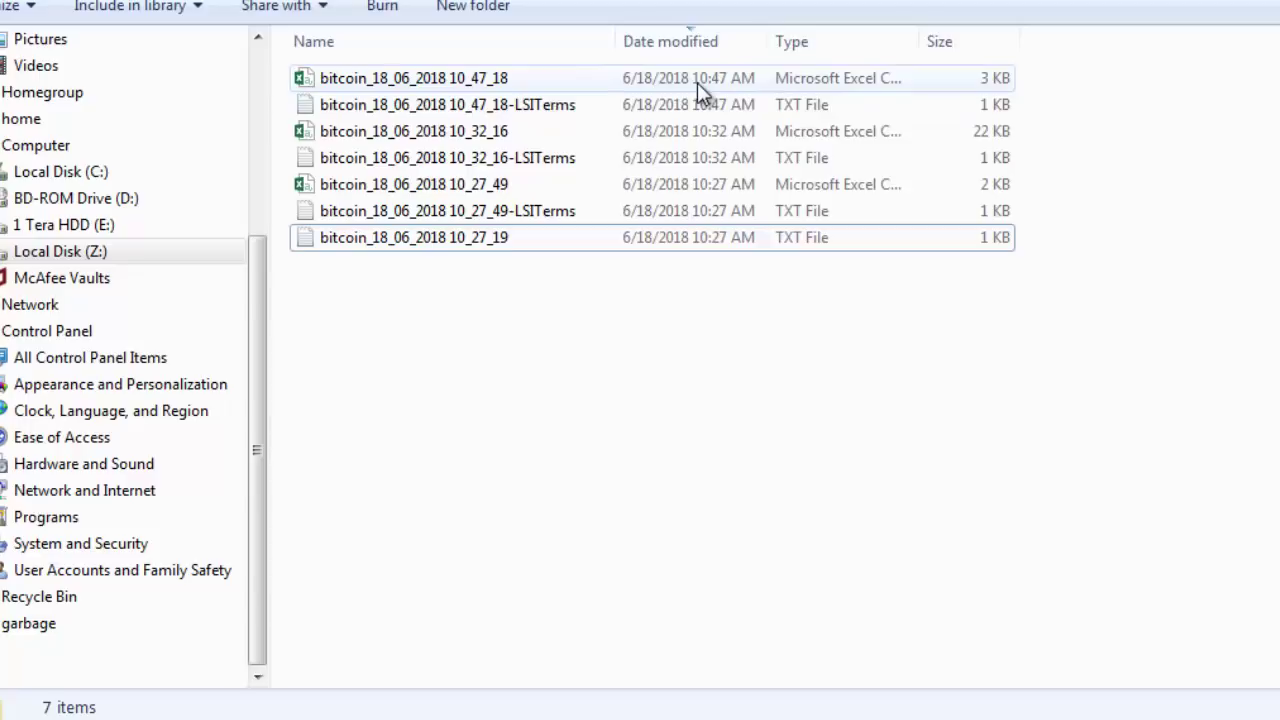
{"action": "double_click", "coordinate": [697, 82]}
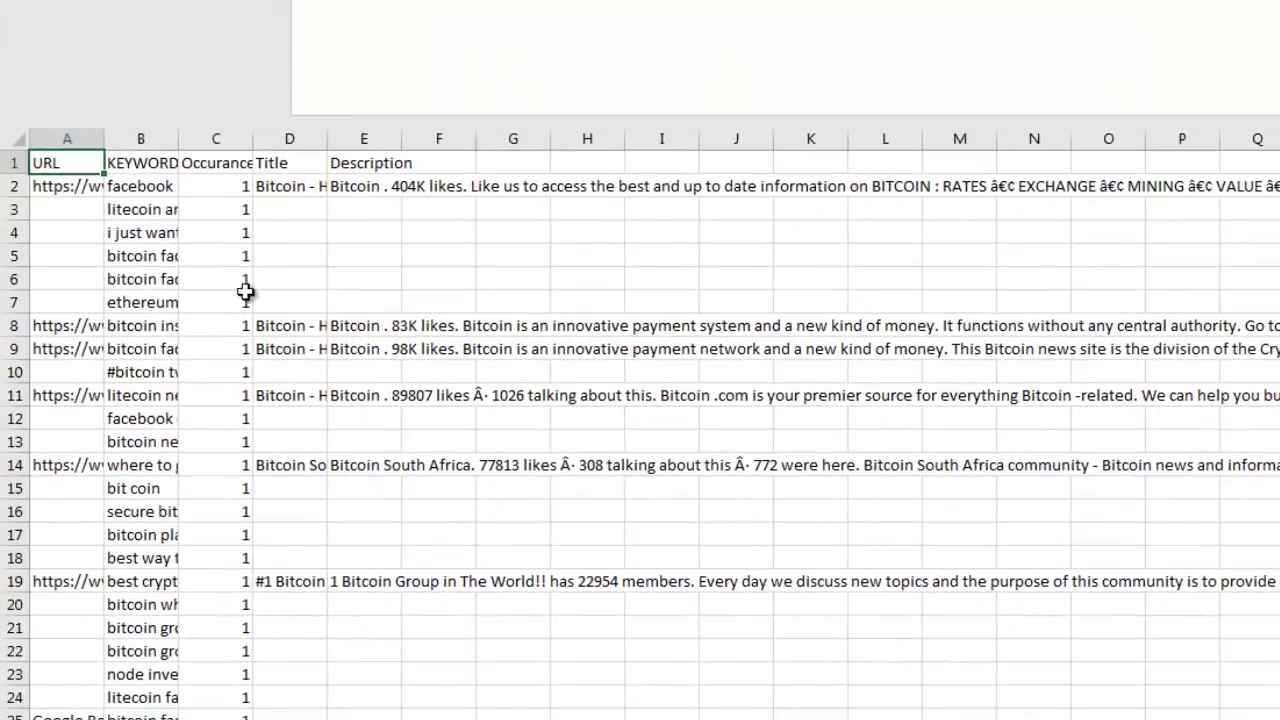
{"action": "double_click", "coordinate": [104, 135]}
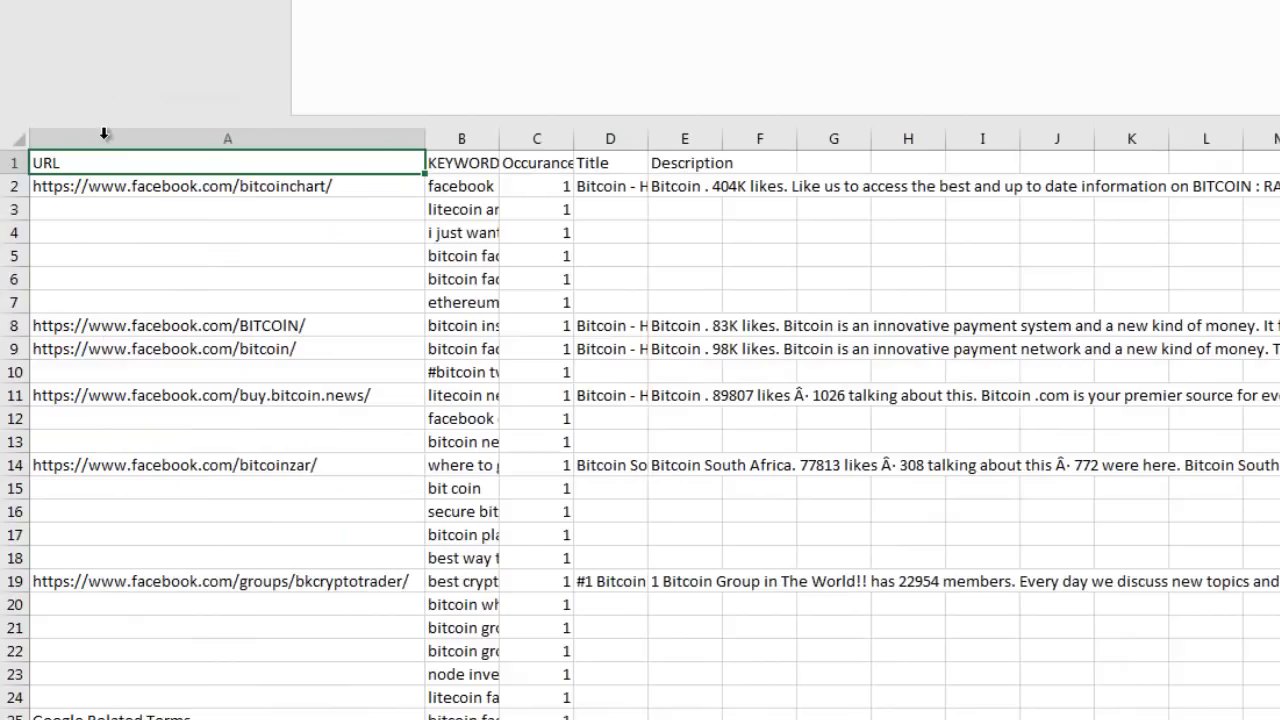
Review the Facebook URLs in the spreadsheet and compare them with the search parameter selected in RivalKeywords.
{"action": "left_click_drag", "start_coordinate": [197, 184], "coordinate": [235, 583]}
{"action": "left_click", "coordinate": [235, 583]}
{"action": "left_click", "coordinate": [276, 687]}
{"action": "left_click", "coordinate": [258, 184]}
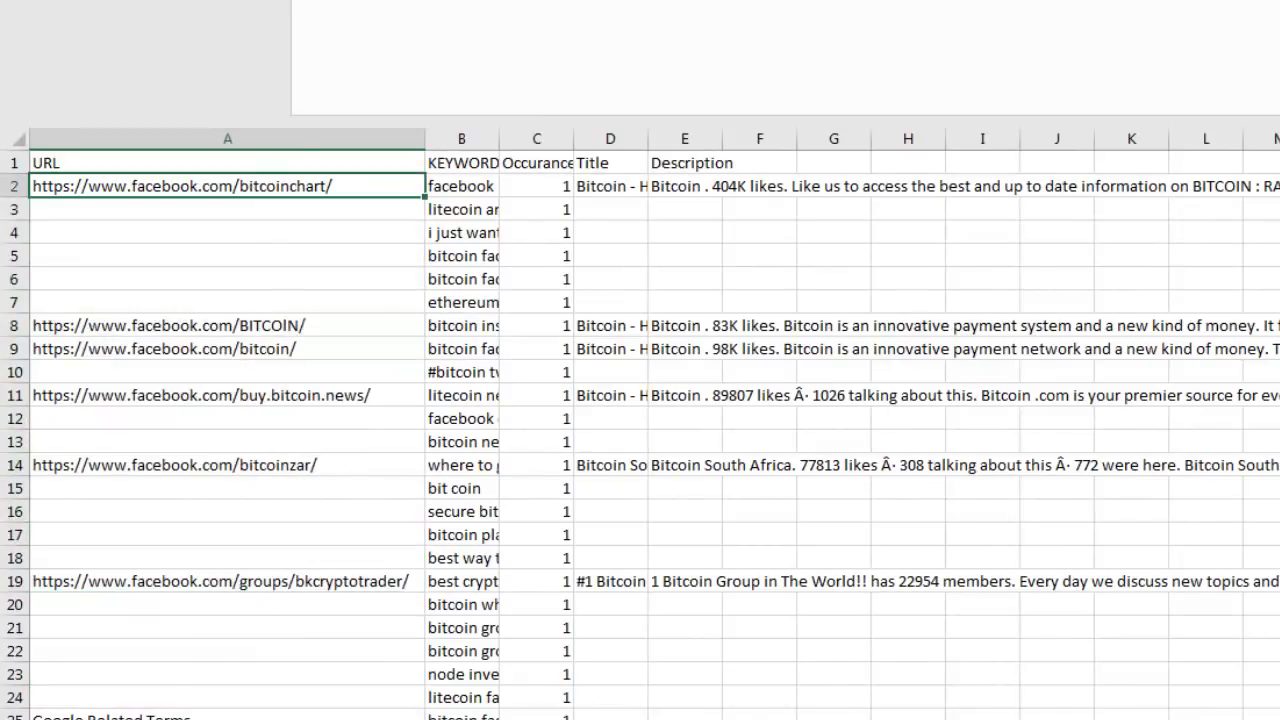
{"action": "key", "text": "alt+Tab"}
{"action": "left_click", "coordinate": [1086, 286]}
{"action": "scroll", "coordinate": [1045, 567], "scroll_direction": "down", "scroll_amount": 3}
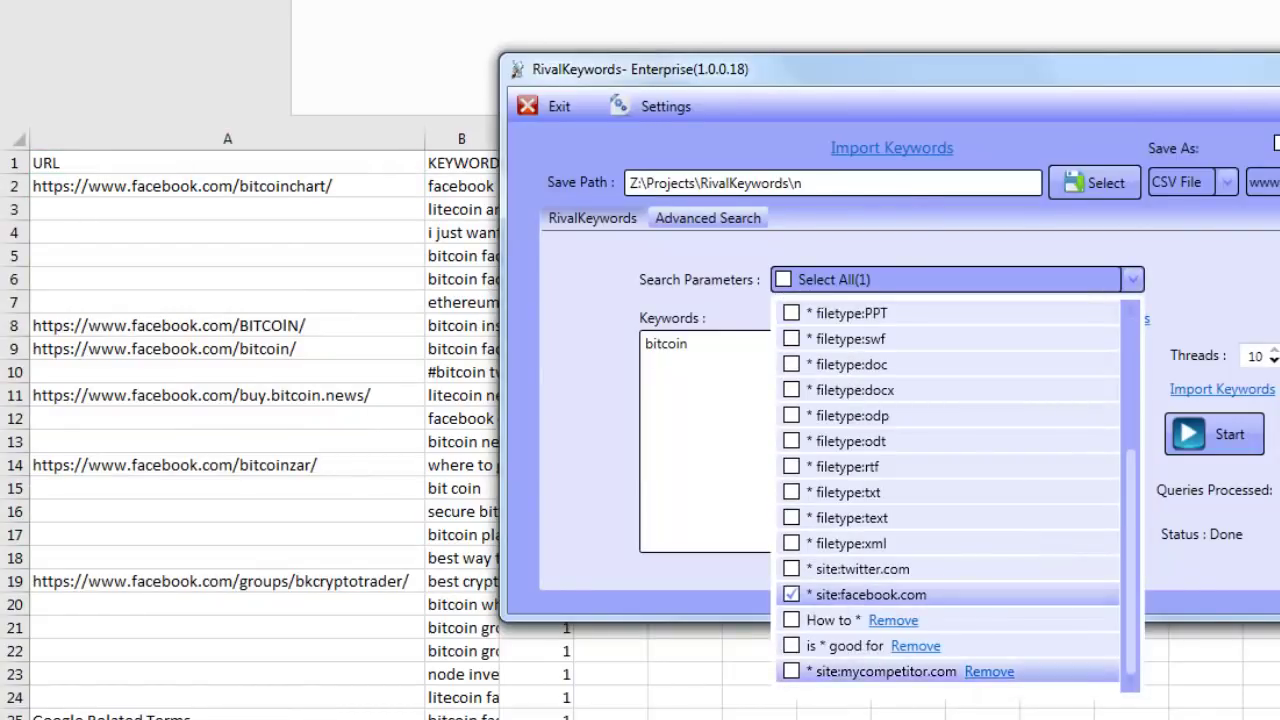
Return to the spreadsheet, auto-fit the KEYWORDS column and look over the scraped keywords.
{"action": "key", "text": "alt+Tab"}
{"action": "double_click", "coordinate": [499, 137]}
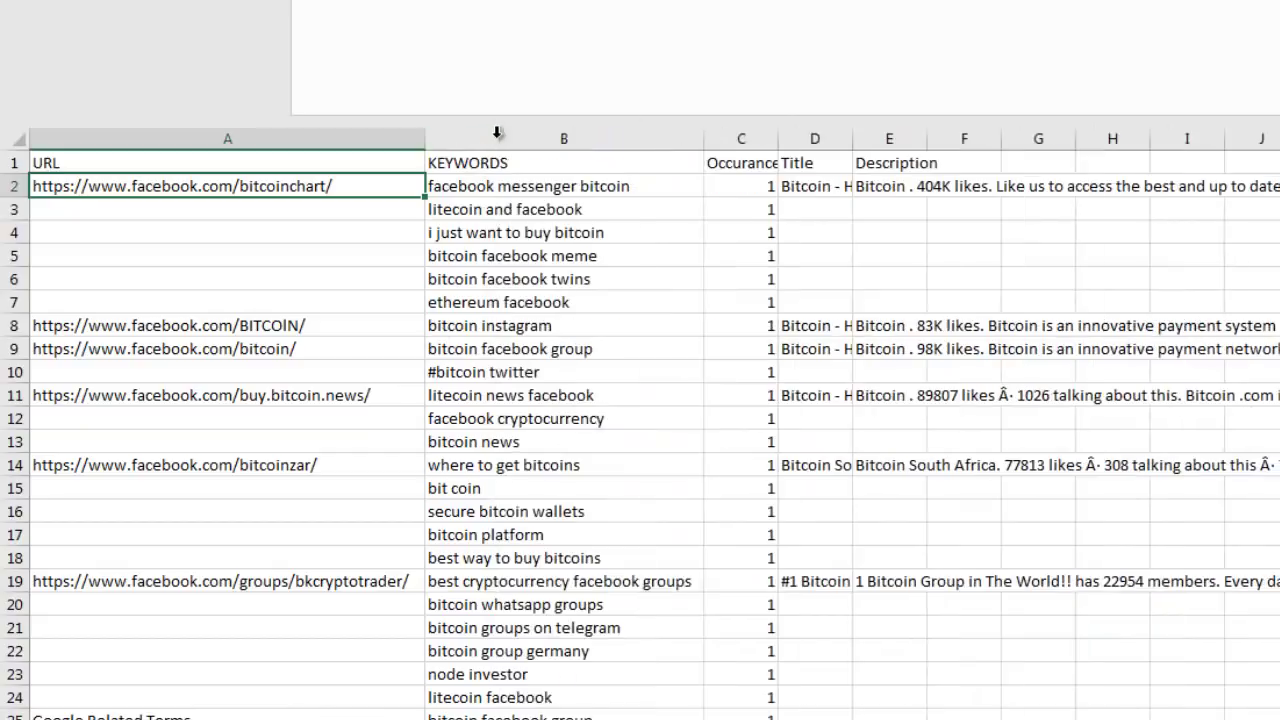
{"action": "left_click_drag", "start_coordinate": [512, 190], "coordinate": [520, 718]}
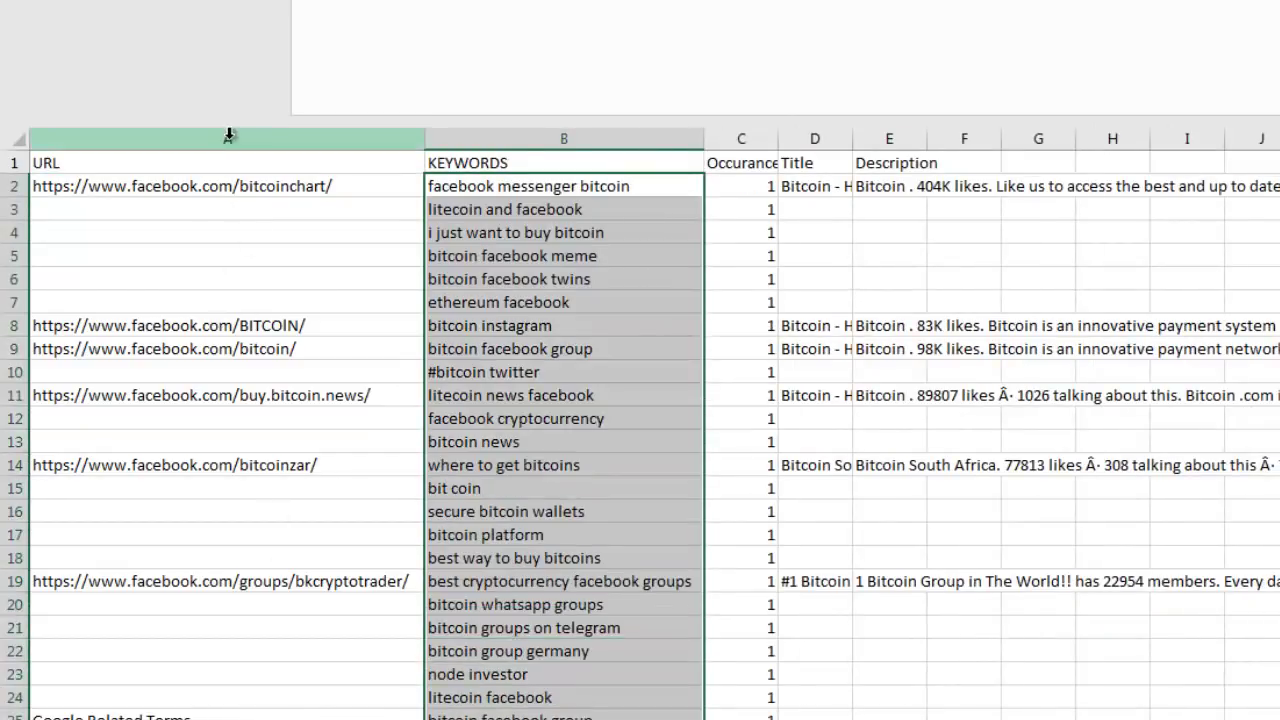
{"action": "left_click", "coordinate": [465, 512]}
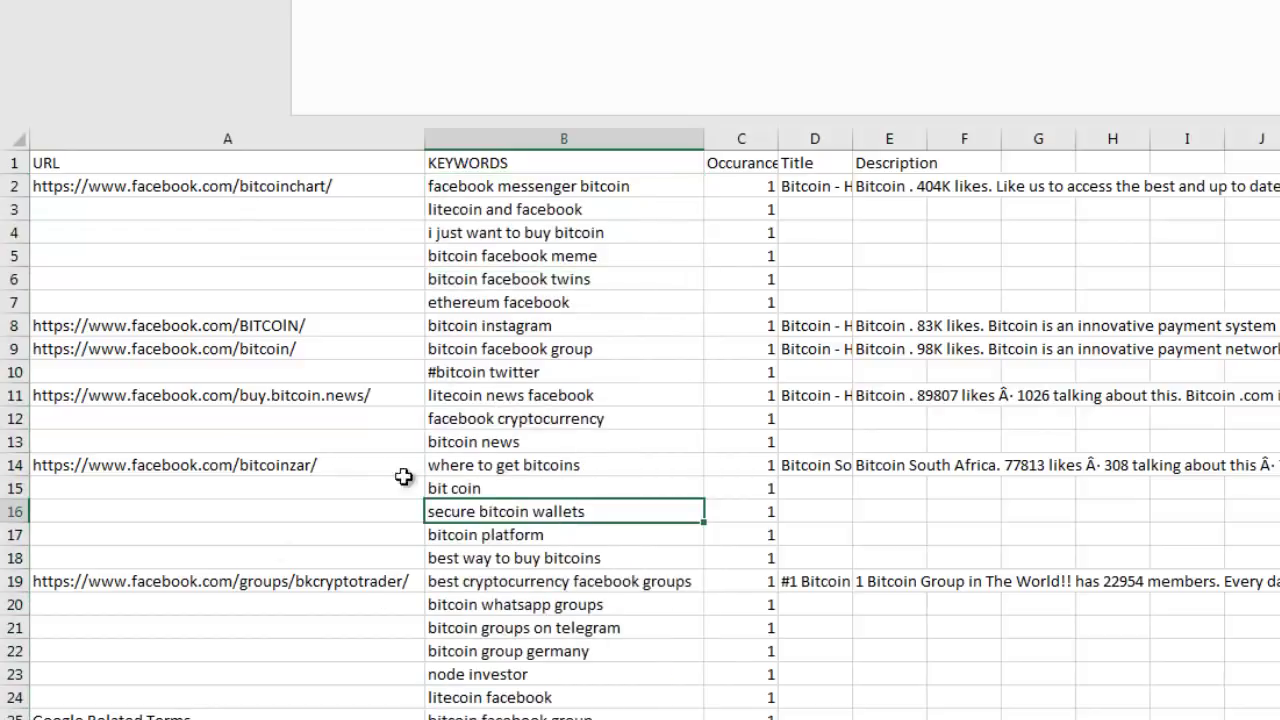
Examine the first three Facebook page URLs and the keywords listed from facebook messenger bitcoin to bitcoin instagram.
{"action": "left_click", "coordinate": [255, 192]}
{"action": "left_click", "coordinate": [284, 326]}
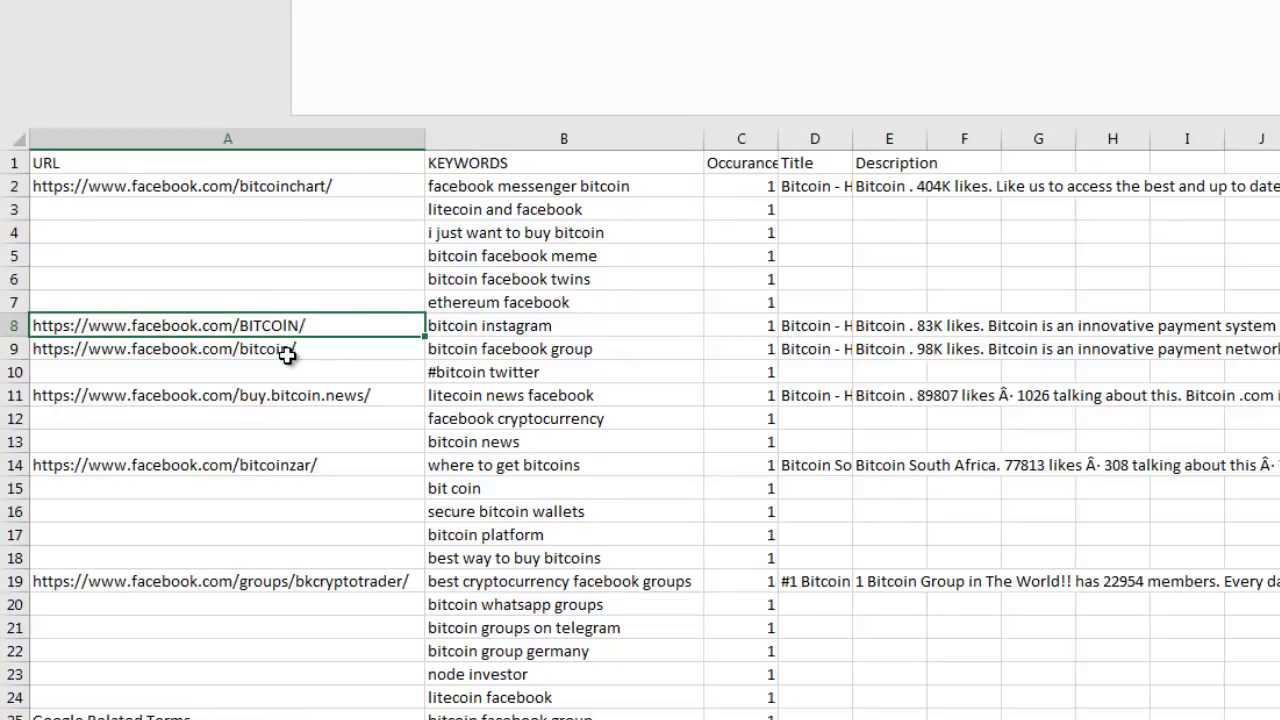
{"action": "left_click", "coordinate": [287, 356]}
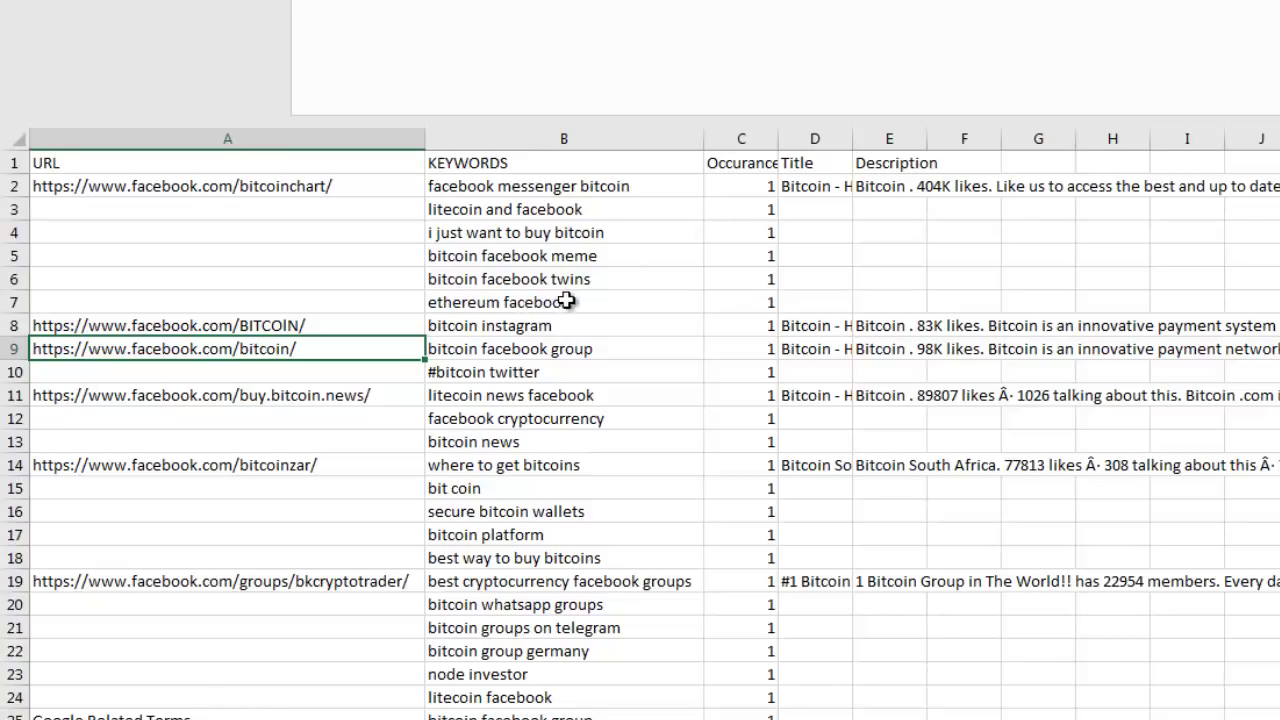
{"action": "left_click_drag", "start_coordinate": [580, 190], "coordinate": [581, 314]}
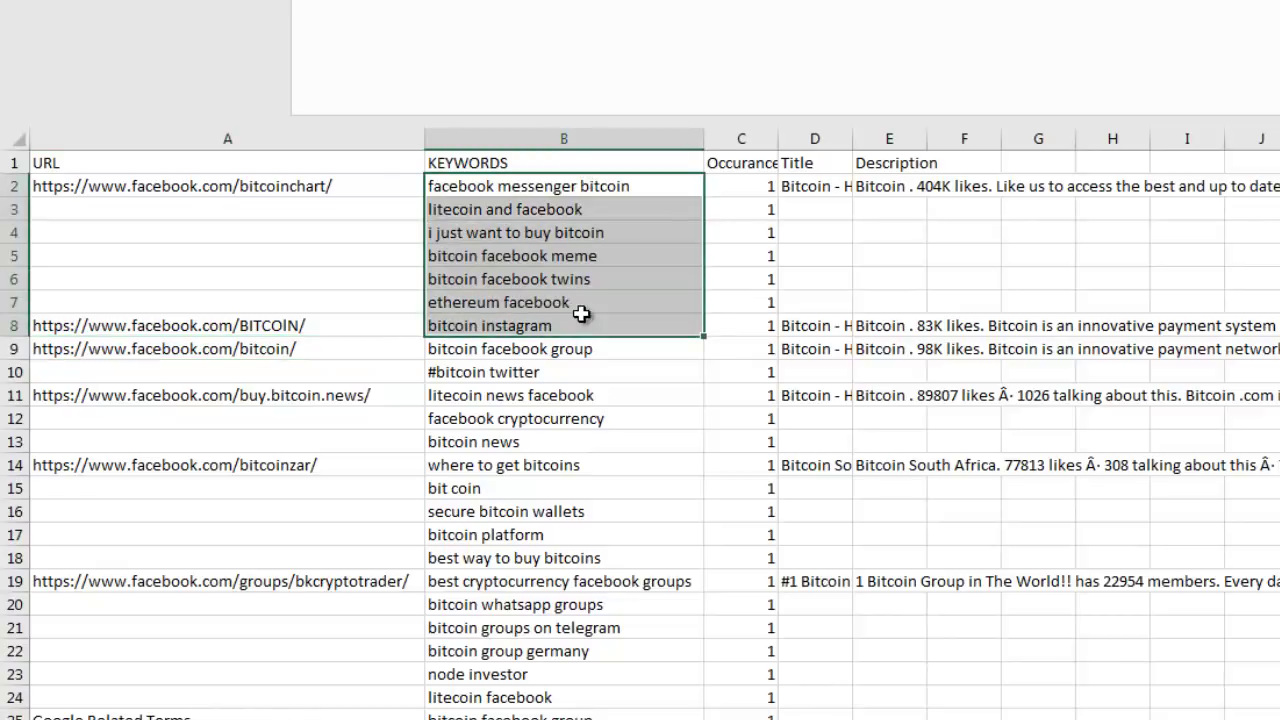
Compare the bitcoinchart and bkcryptotrader Facebook URLs with their keywords, then look over the Google Related Terms rows below them.
{"action": "left_click", "coordinate": [307, 185]}
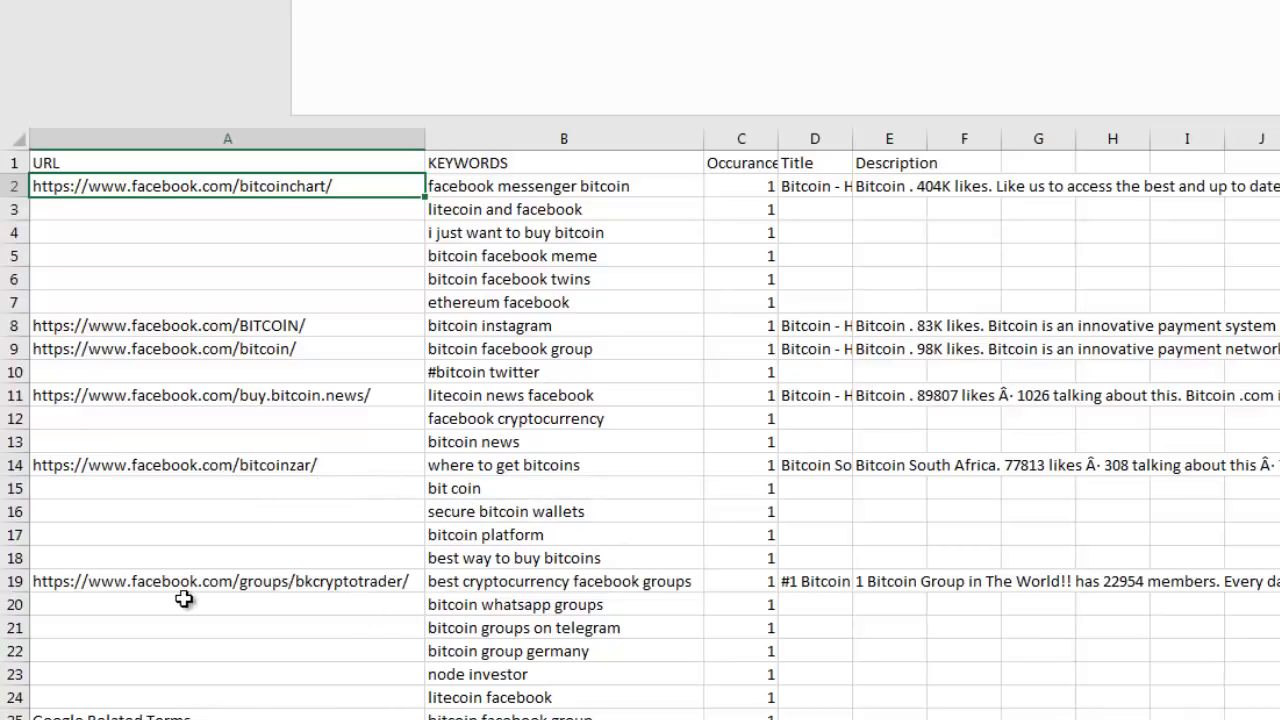
{"action": "left_click", "coordinate": [266, 583]}
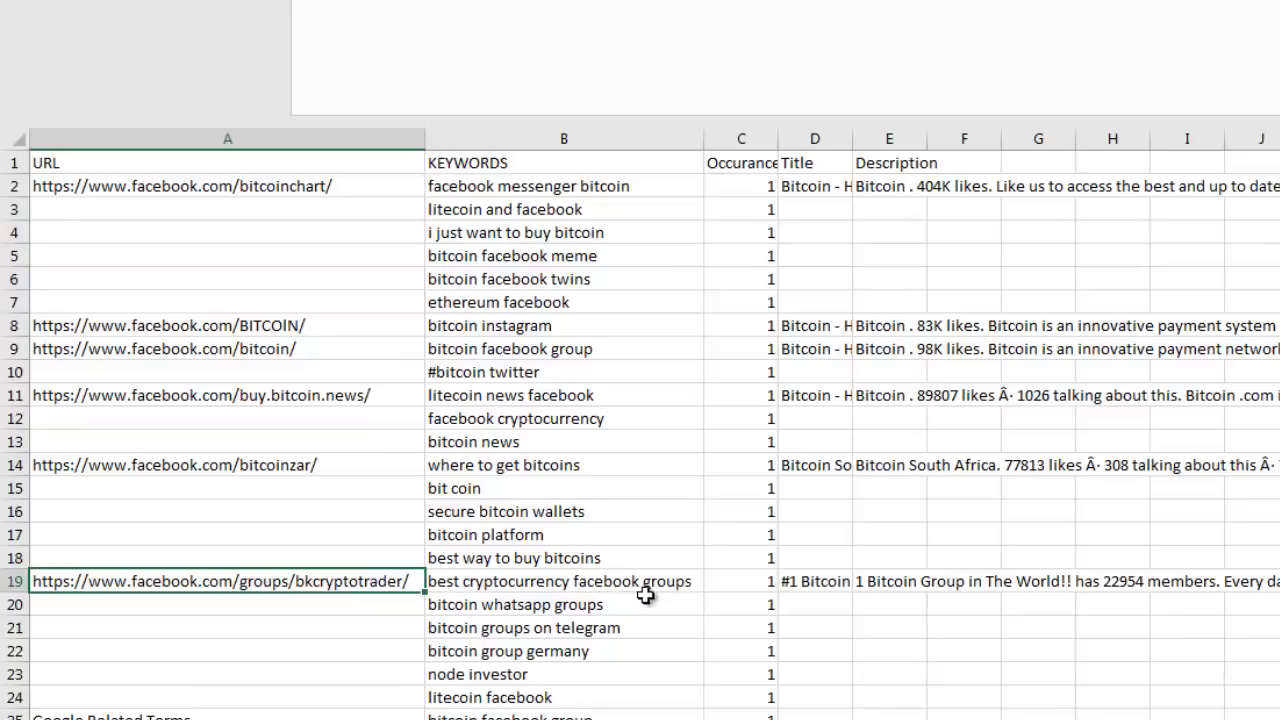
{"action": "left_click", "coordinate": [676, 585]}
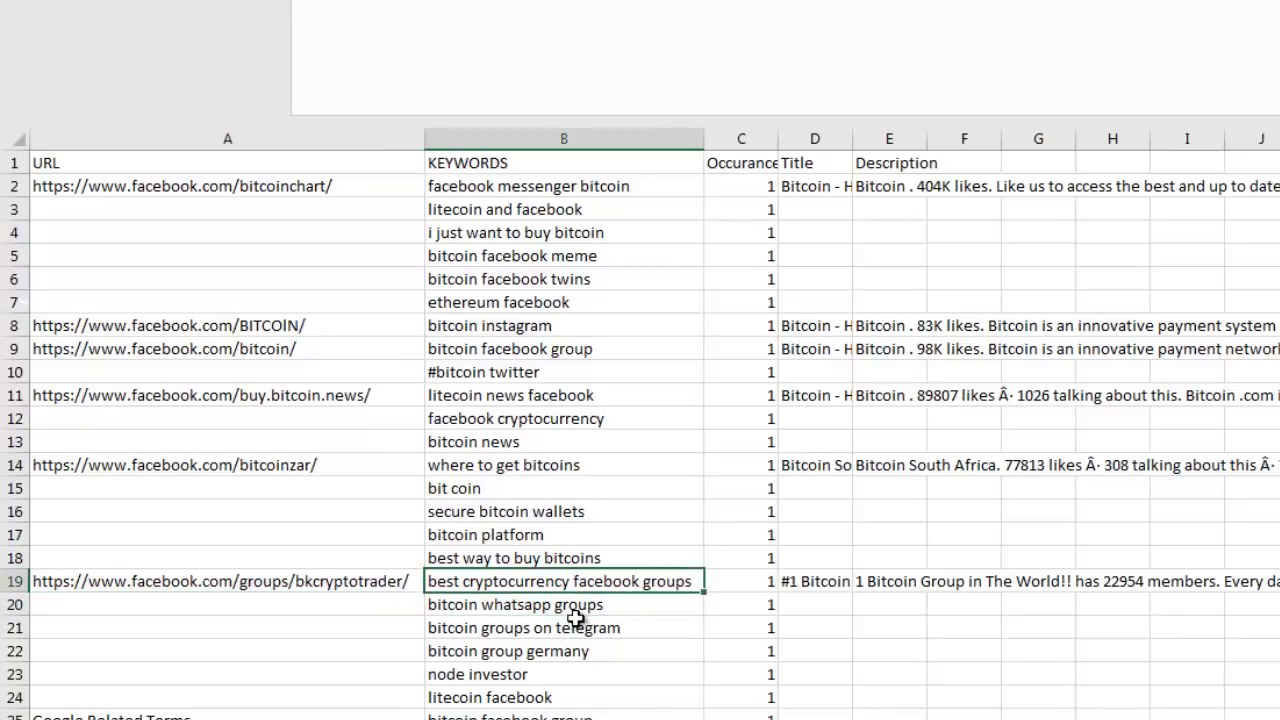
{"action": "left_click", "coordinate": [612, 629]}
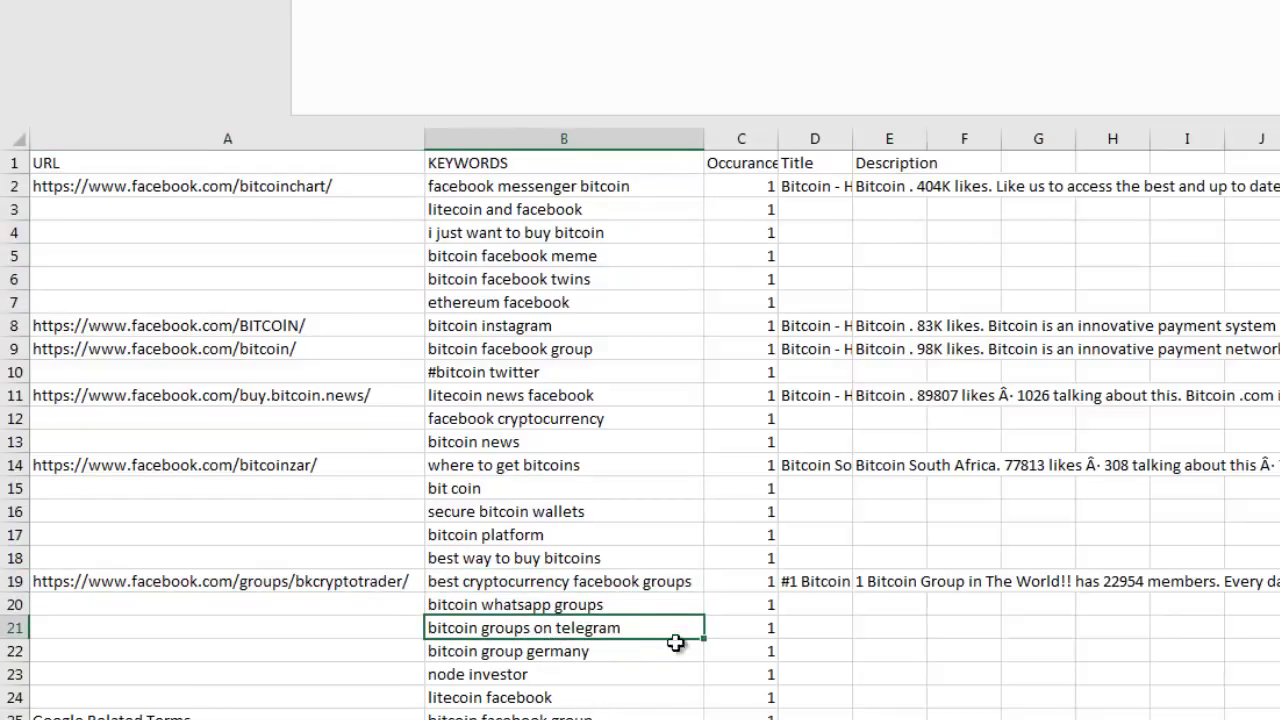
{"action": "left_click", "coordinate": [592, 654]}
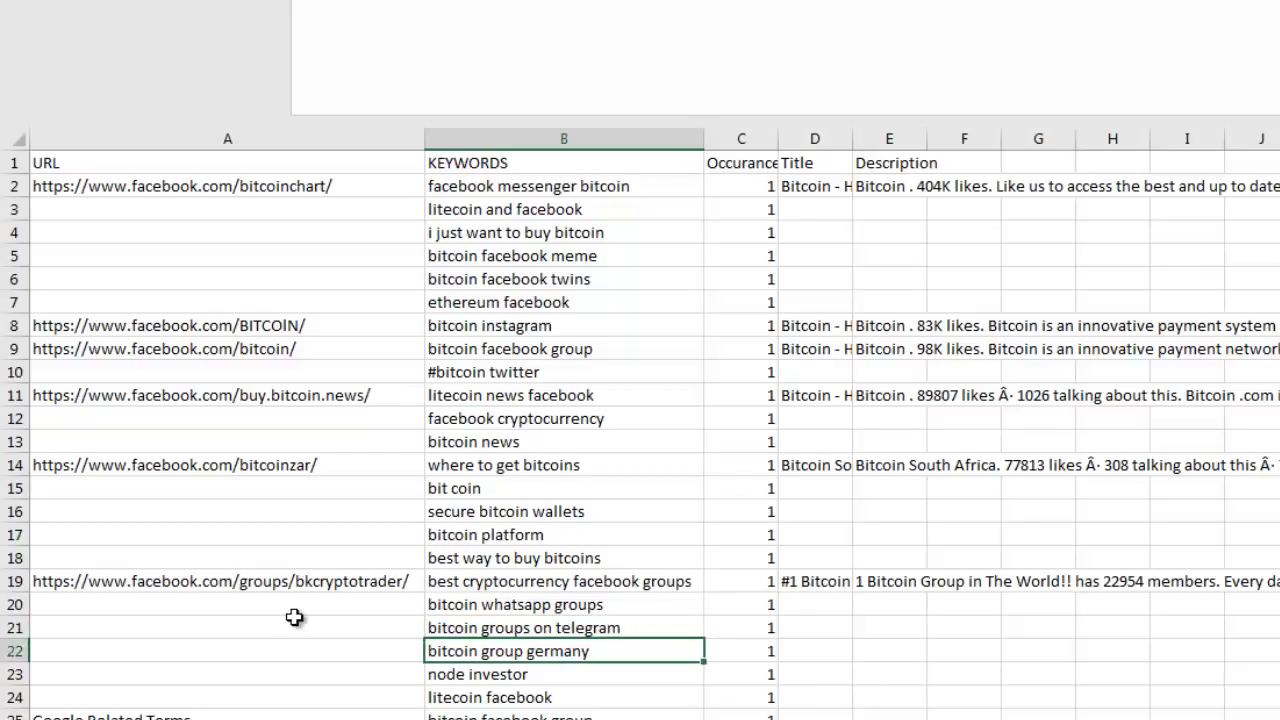
{"action": "scroll", "coordinate": [294, 617], "scroll_direction": "down", "scroll_amount": 3}
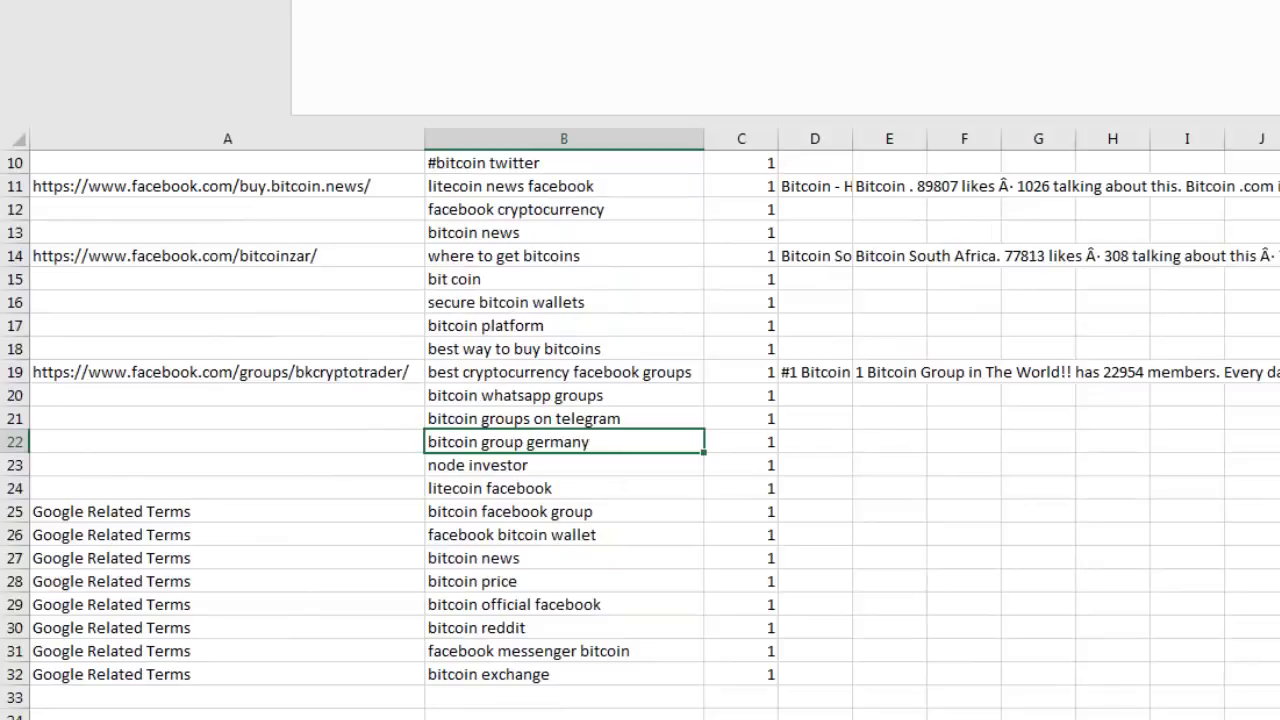
Close the spreadsheet, add litecoin and blockchain to the Advanced Search keywords in RivalKeywords, and start the scrape.
{"action": "key", "text": "alt+F4"}
{"action": "left_click", "coordinate": [971, 377]}
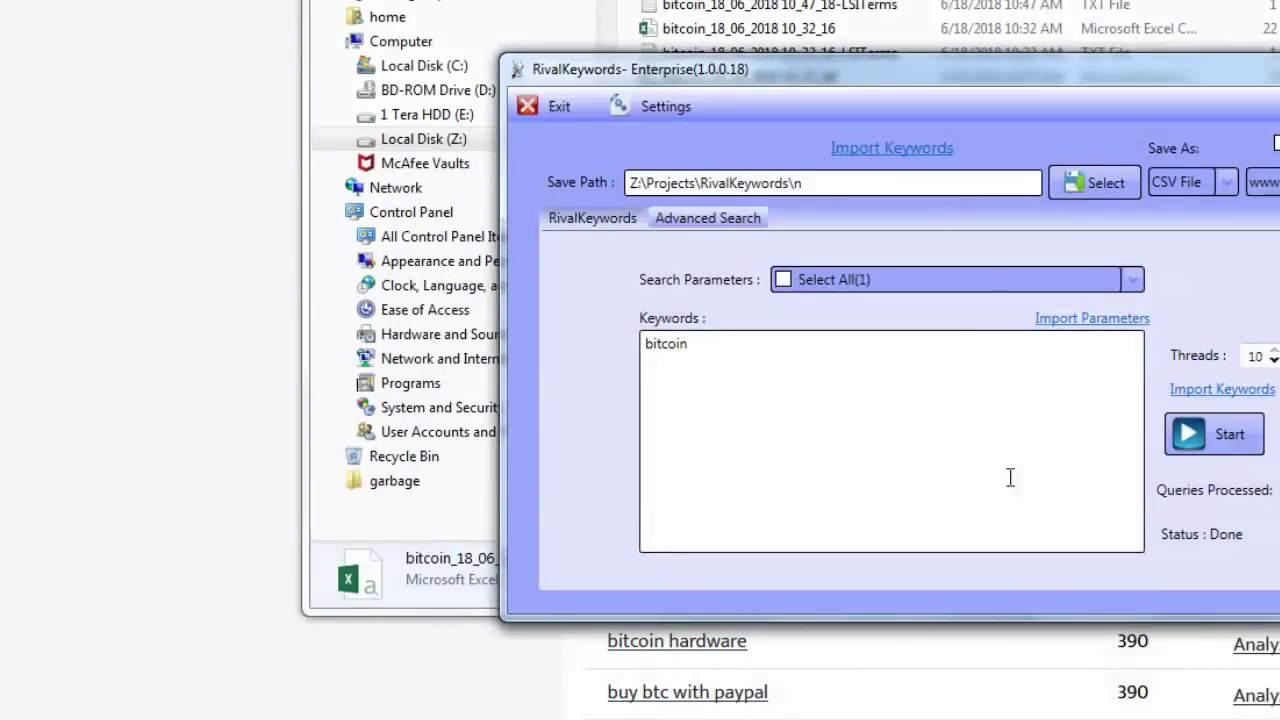
{"action": "left_click", "coordinate": [862, 348]}
{"action": "type", "text": "litecoin"}
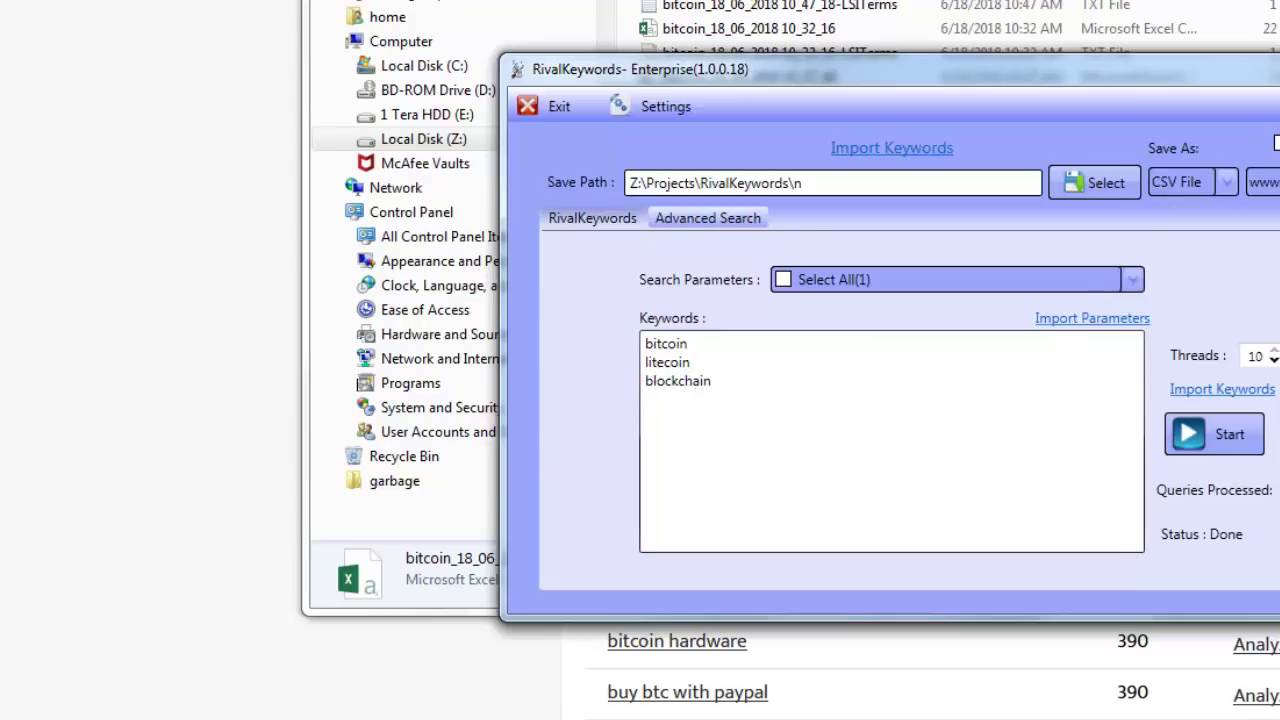
{"action": "left_click", "coordinate": [1213, 434]}
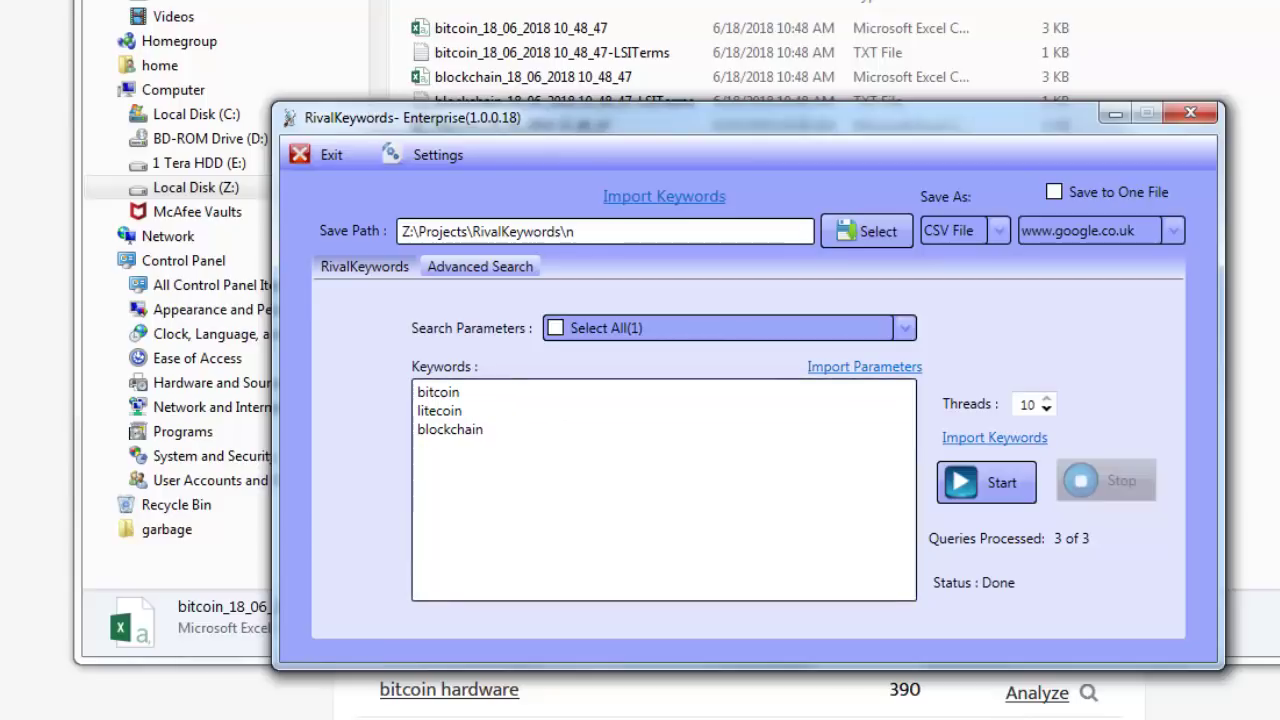
Open the exported bitcoin_18_06_2018 10_48_47 CSV from the output folder, look over its contents and close it.
{"action": "left_click", "coordinate": [1268, 240]}
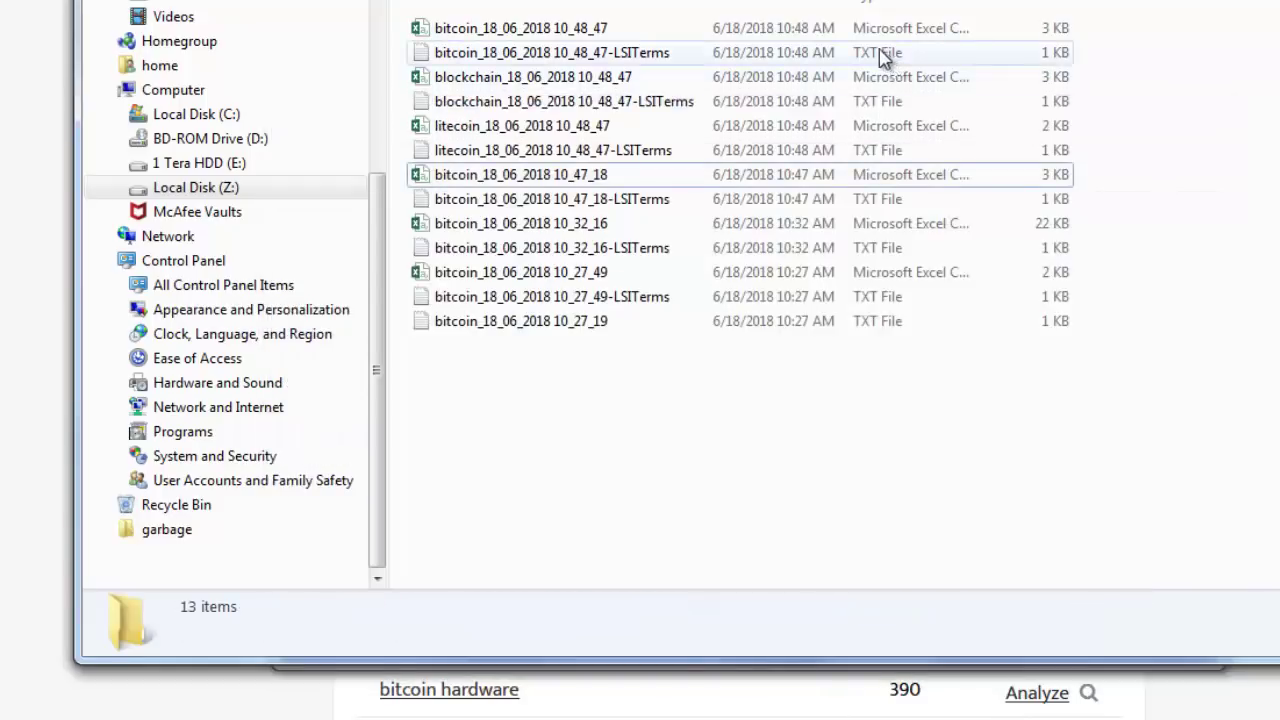
{"action": "double_click", "coordinate": [835, 37]}
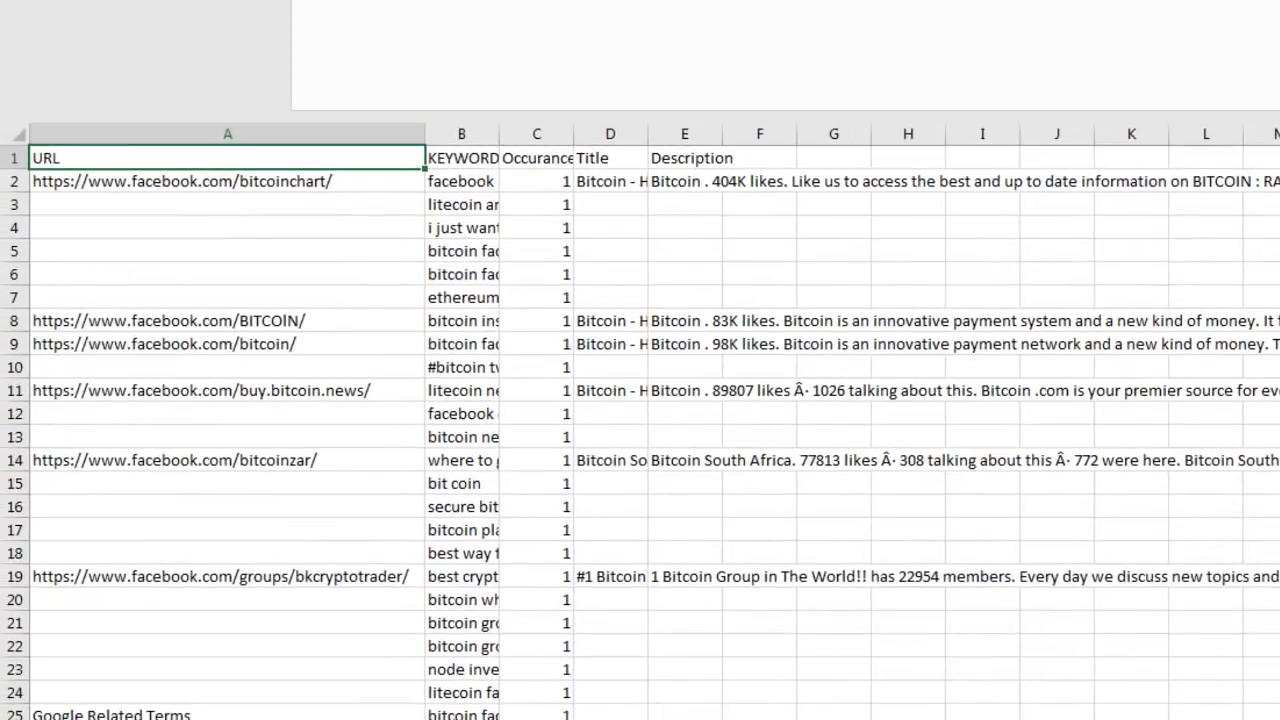
{"action": "key", "text": "alt+F4"}
{"action": "left_click", "coordinate": [950, 378]}
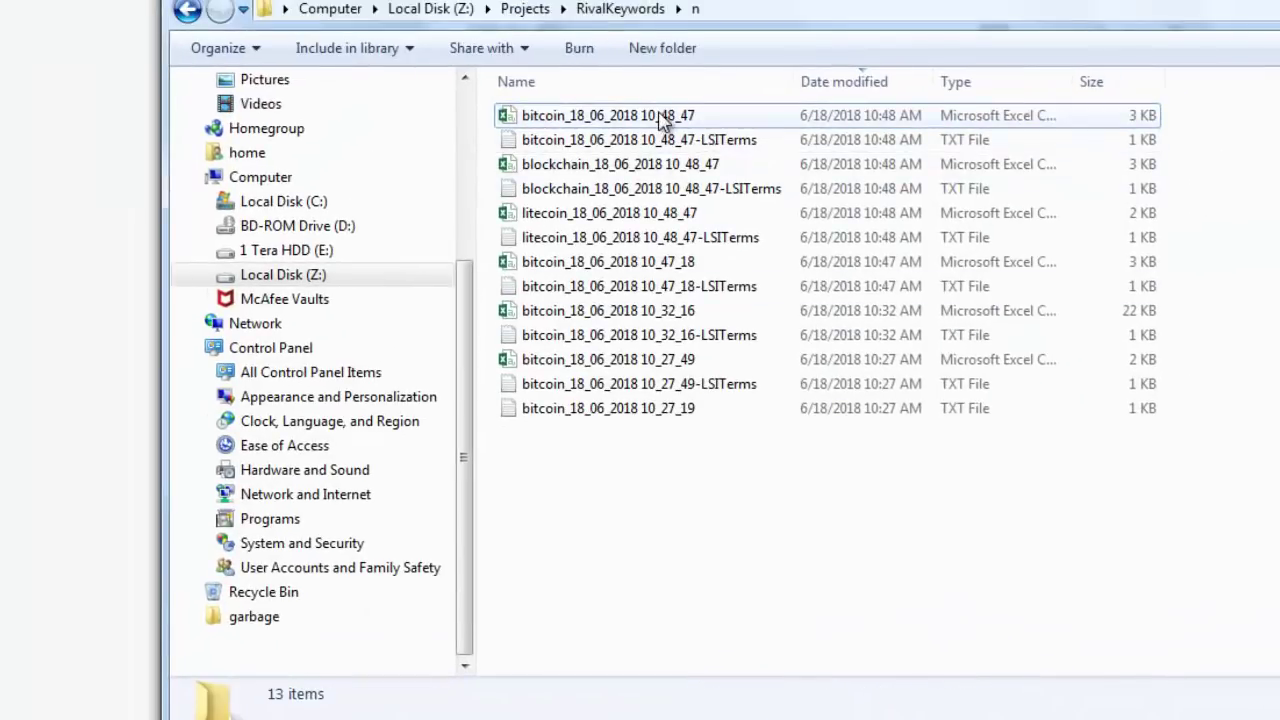
{"action": "double_click", "coordinate": [726, 59]}
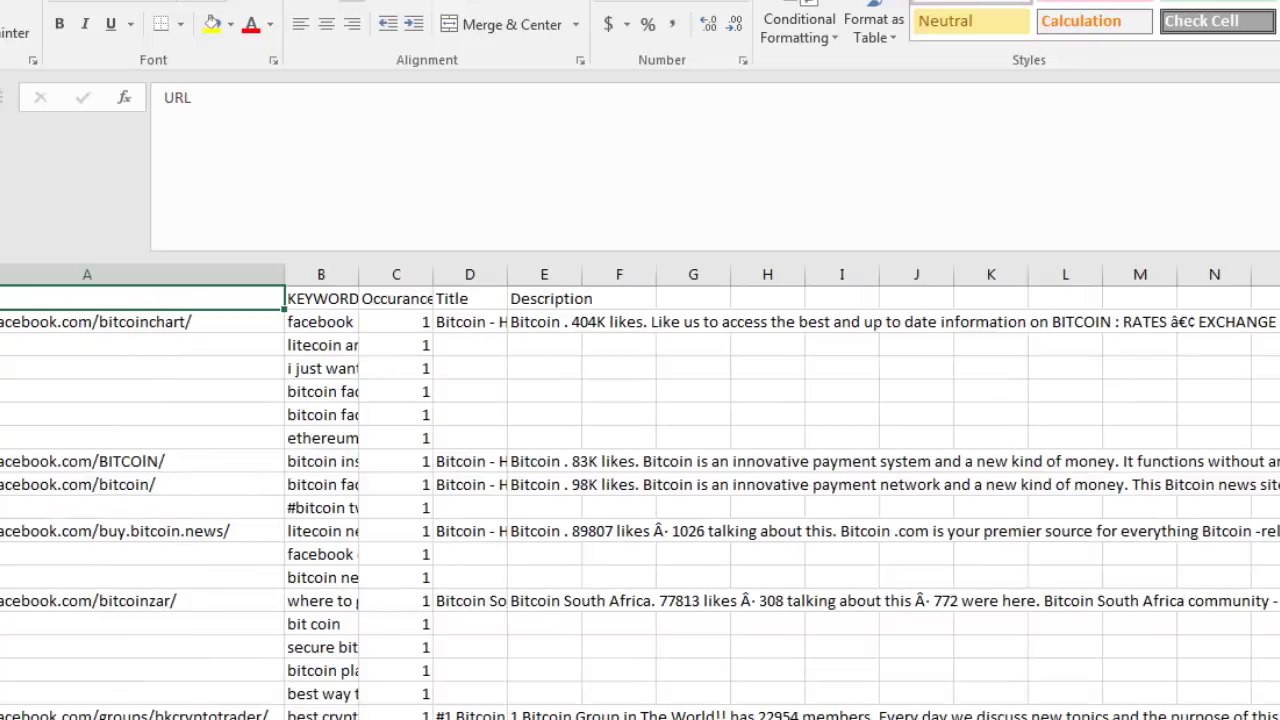
{"action": "key", "text": "alt+F4"}
Return to RivalKeywords, reduce the threads to 1 and rerun the search for the three keywords.
{"action": "left_click", "coordinate": [829, 517]}
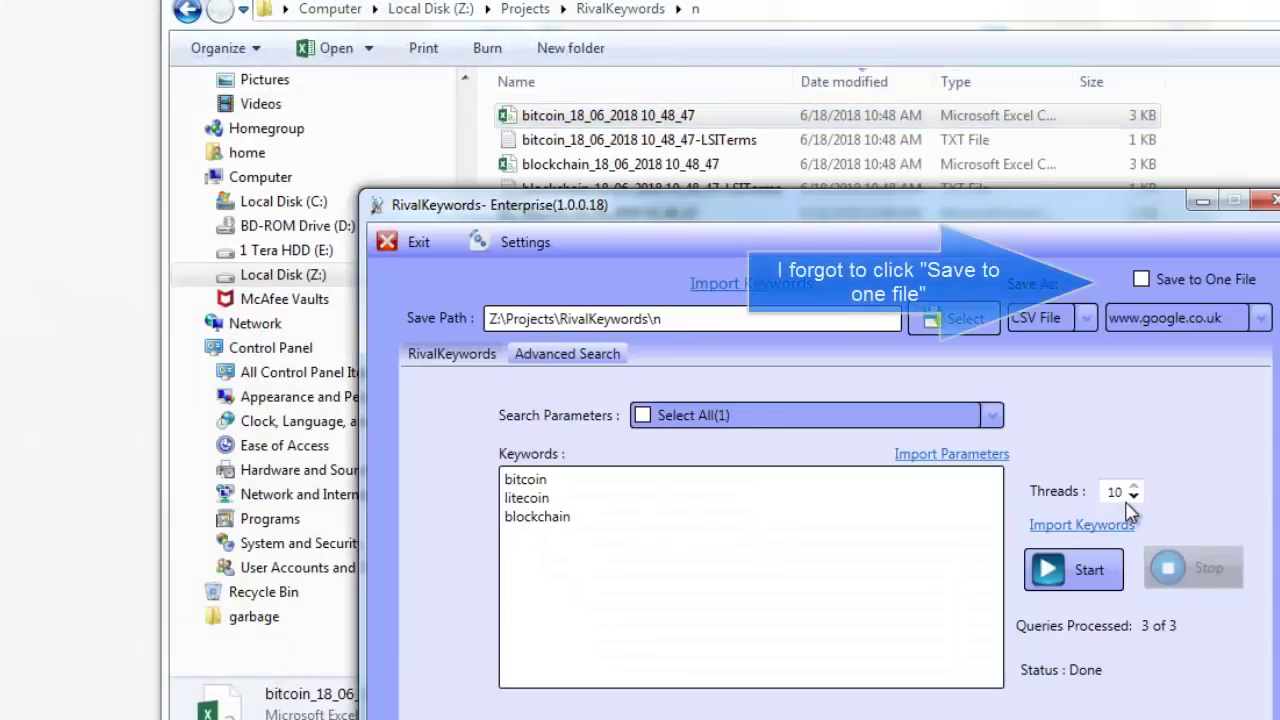
{"action": "left_click", "coordinate": [1134, 497]}
{"action": "left_click", "coordinate": [1134, 497]}
{"action": "left_click", "coordinate": [1134, 497]}
{"action": "left_click", "coordinate": [1134, 497]}
{"action": "left_click", "coordinate": [1134, 497]}
{"action": "left_click", "coordinate": [1134, 497]}
{"action": "left_click", "coordinate": [1095, 575]}
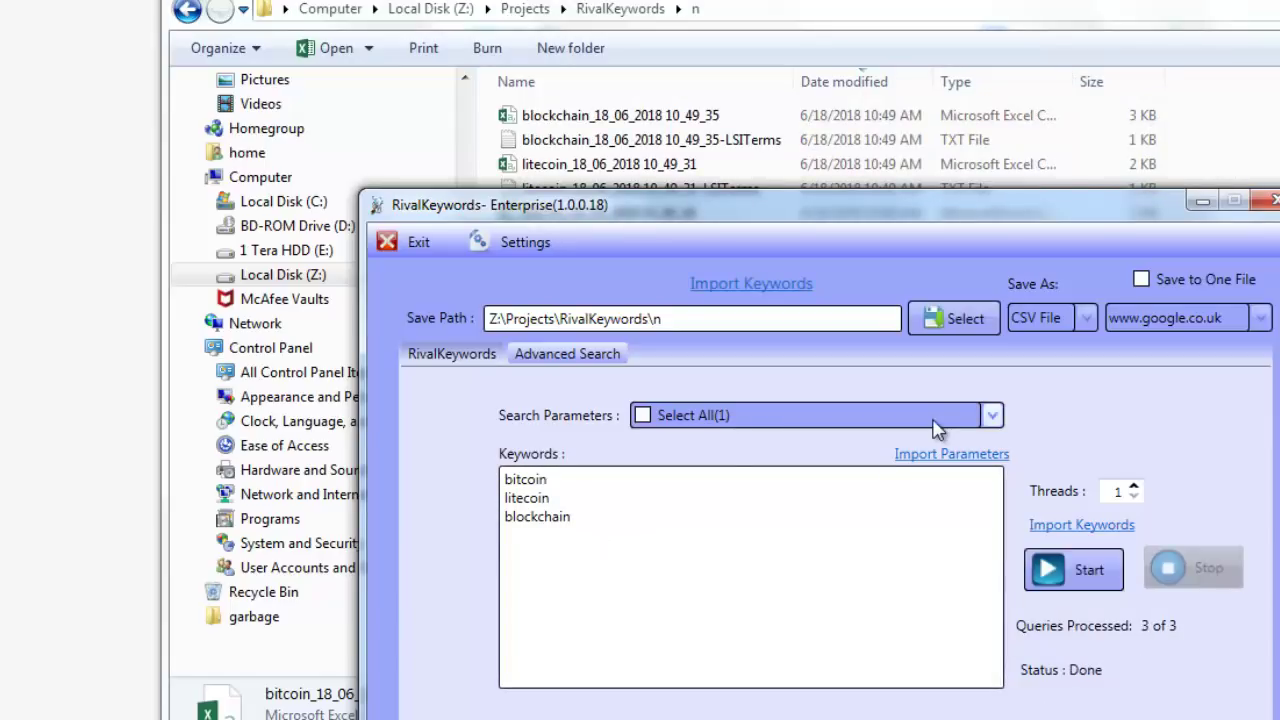
Open the blockchain_18_06_2018 10_49_35 CSV and adjust the URL and KEYWORDS columns so their contents are readable.
{"action": "left_click", "coordinate": [1276, 430]}
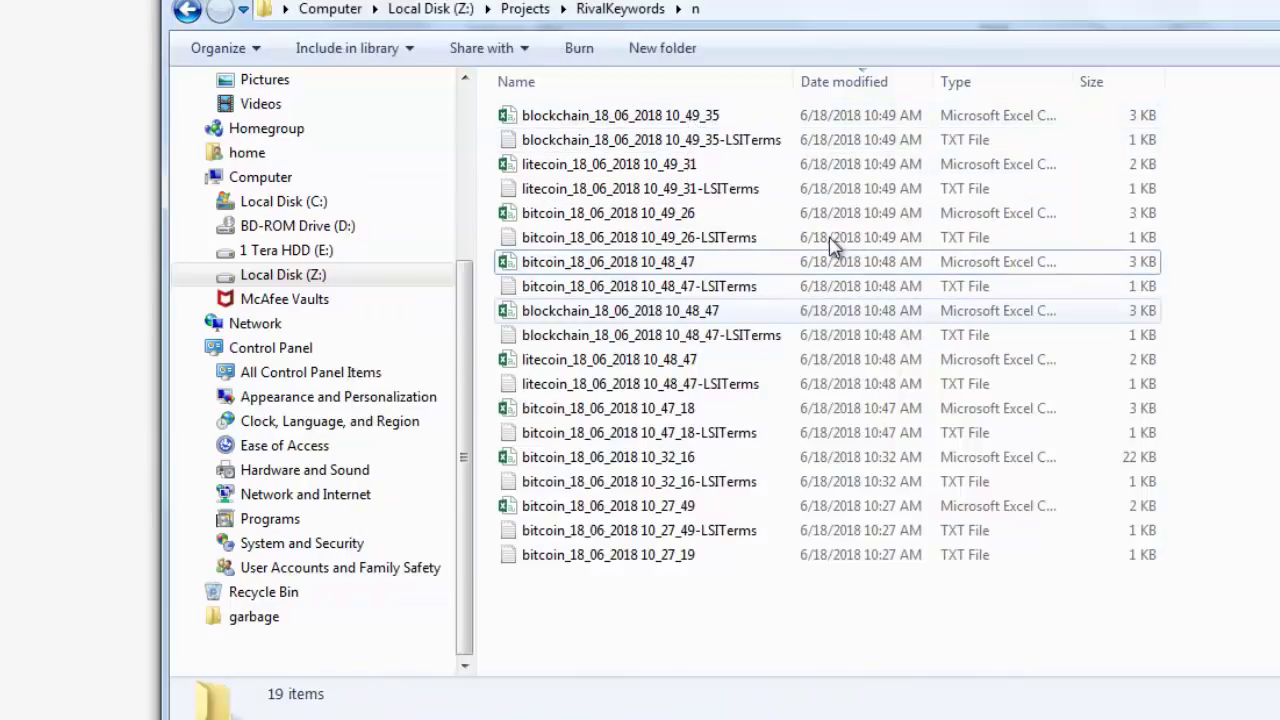
{"action": "double_click", "coordinate": [751, 116]}
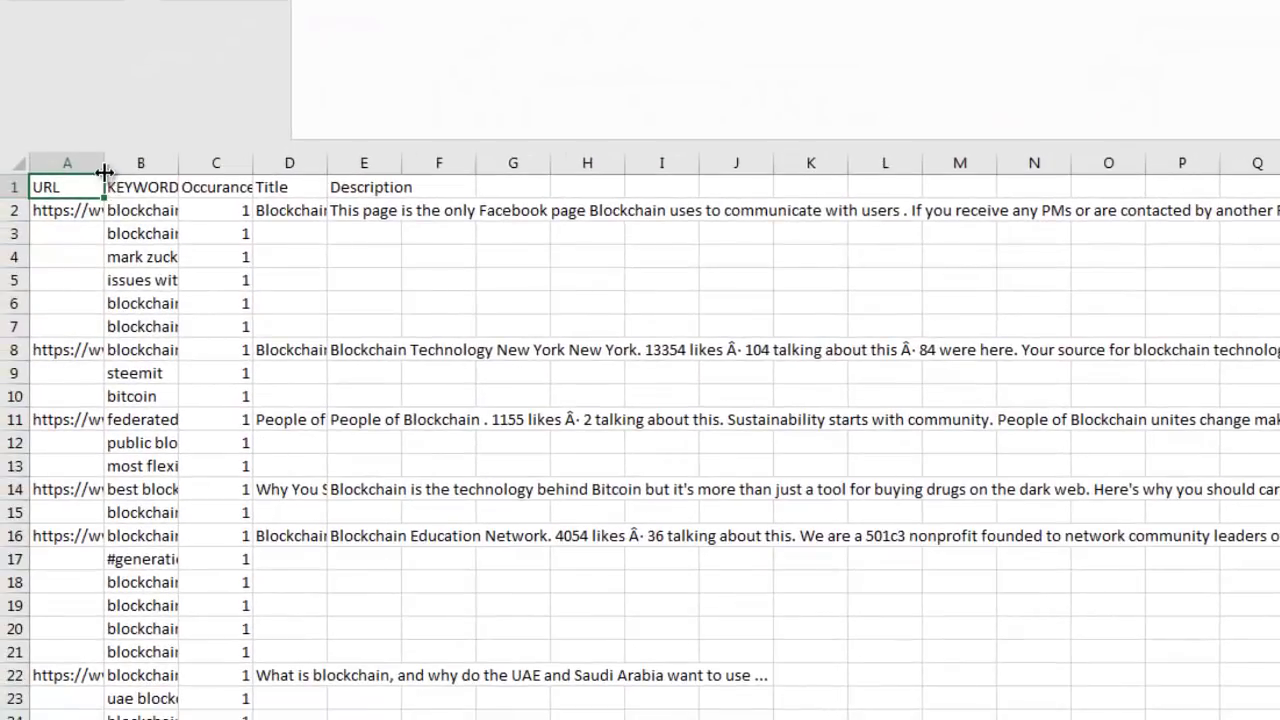
{"action": "double_click", "coordinate": [104, 173]}
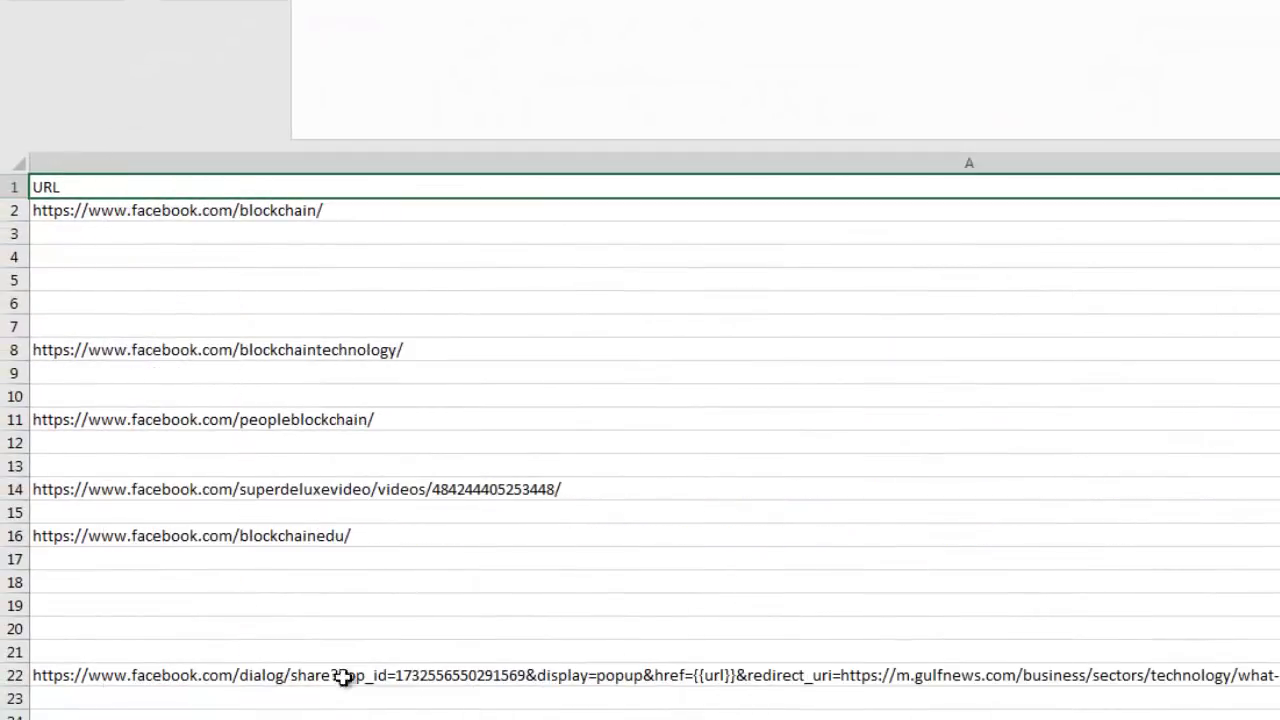
{"action": "left_click", "coordinate": [697, 678]}
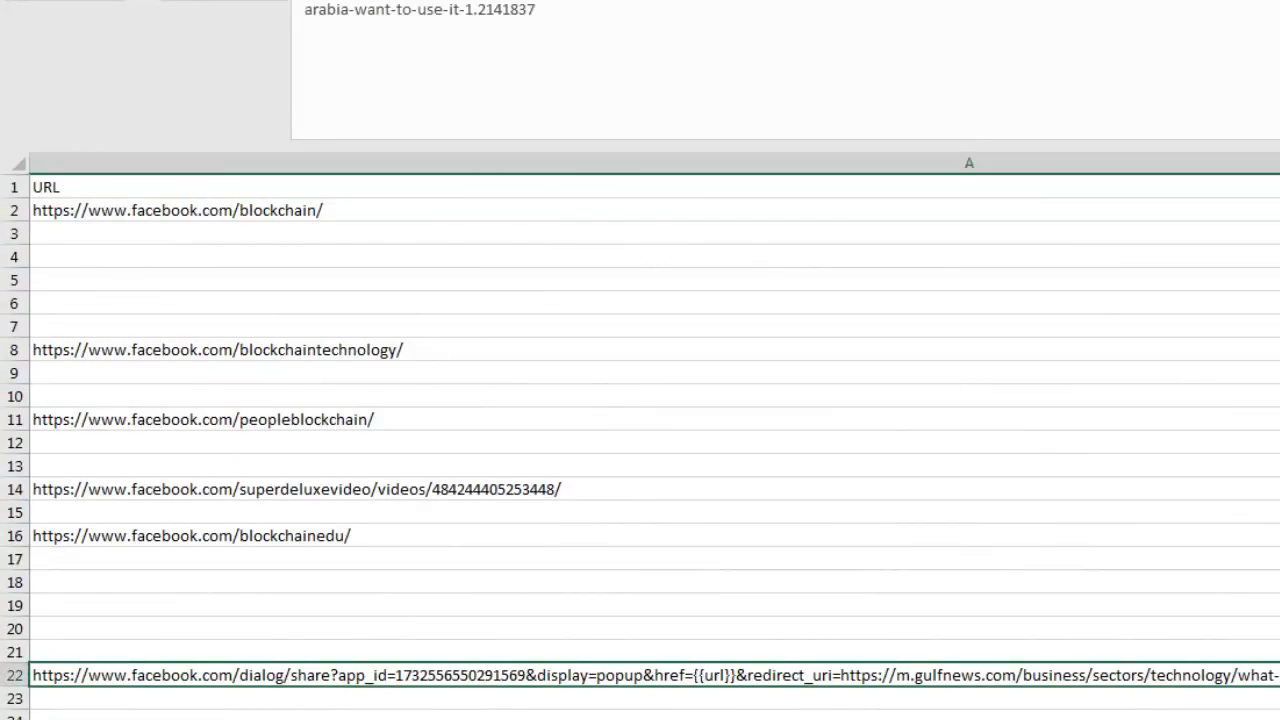
{"action": "left_click_drag", "start_coordinate": [1278, 162], "coordinate": [506, 183]}
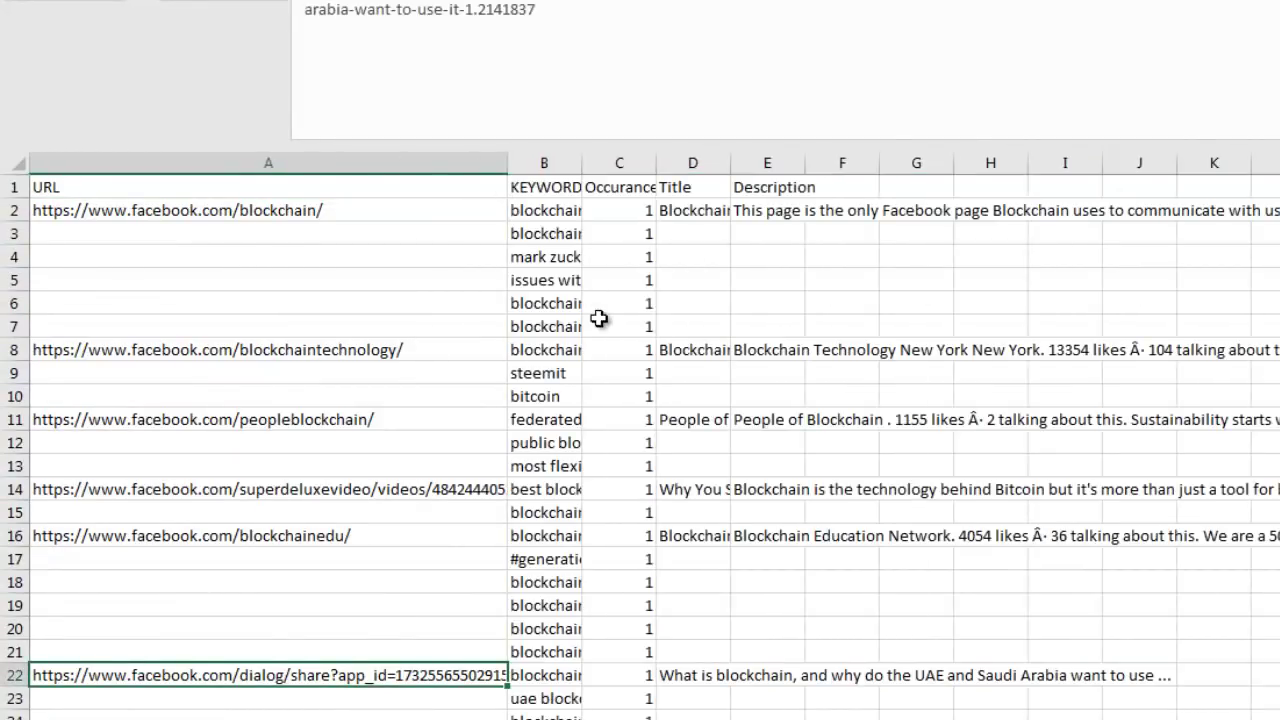
{"action": "double_click", "coordinate": [582, 162]}
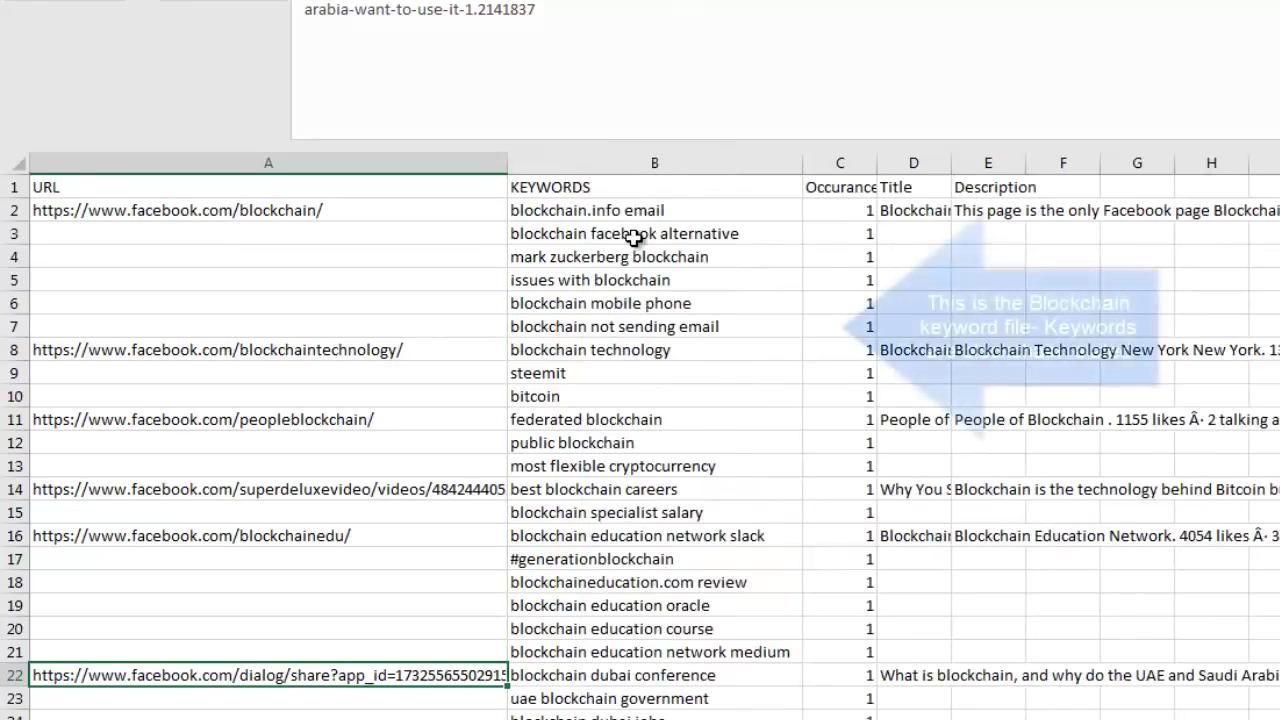
Examine the scraped blockchain keywords from blockchain facebook alternative downwards, then close the spreadsheet.
{"action": "left_click_drag", "start_coordinate": [631, 237], "coordinate": [625, 350]}
{"action": "left_click_drag", "start_coordinate": [627, 443], "coordinate": [622, 716]}
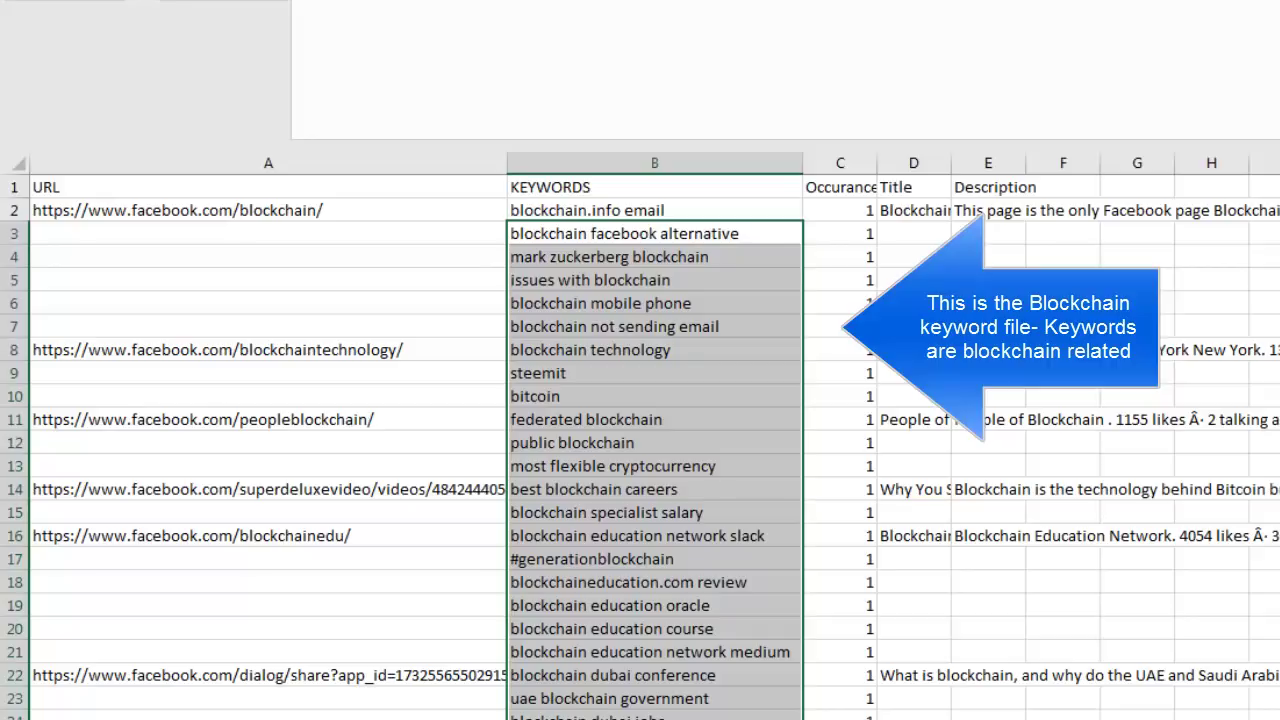
{"action": "left_click", "coordinate": [738, 717]}
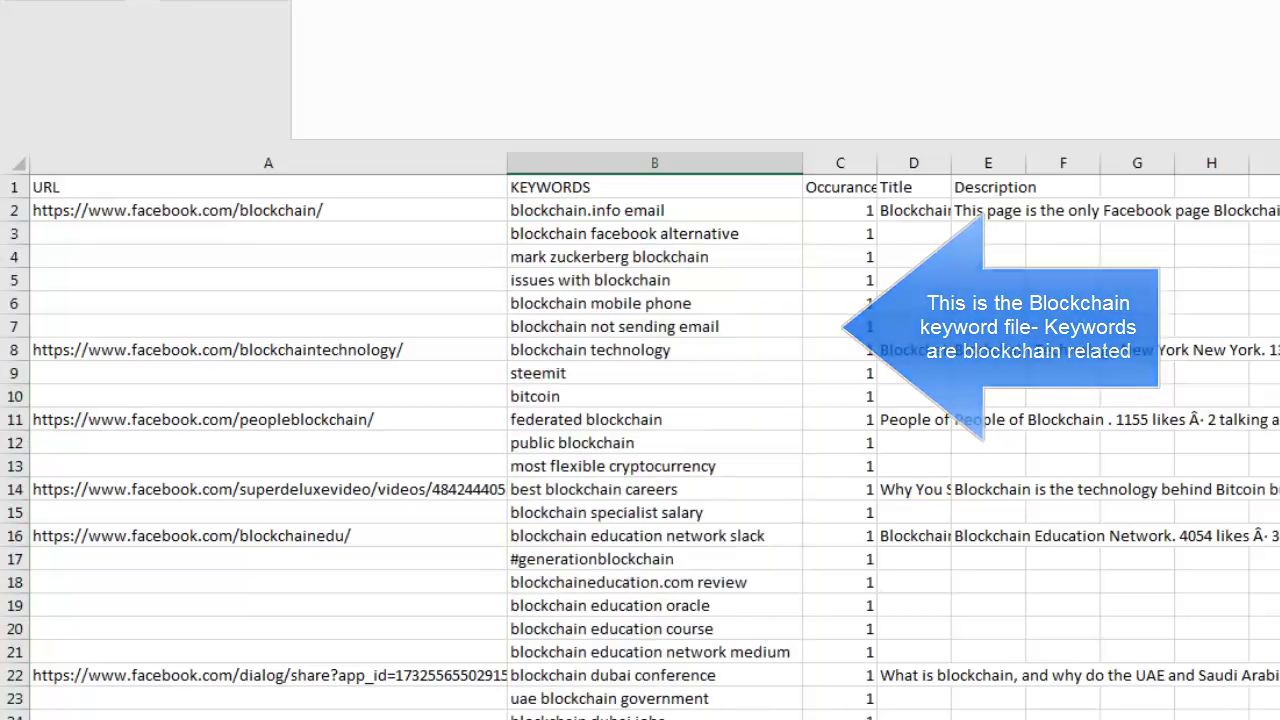
{"action": "key", "text": "alt+F4"}
Return to RivalKeywords, look through the available search parameters and select all of them.
{"action": "left_click", "coordinate": [975, 401]}
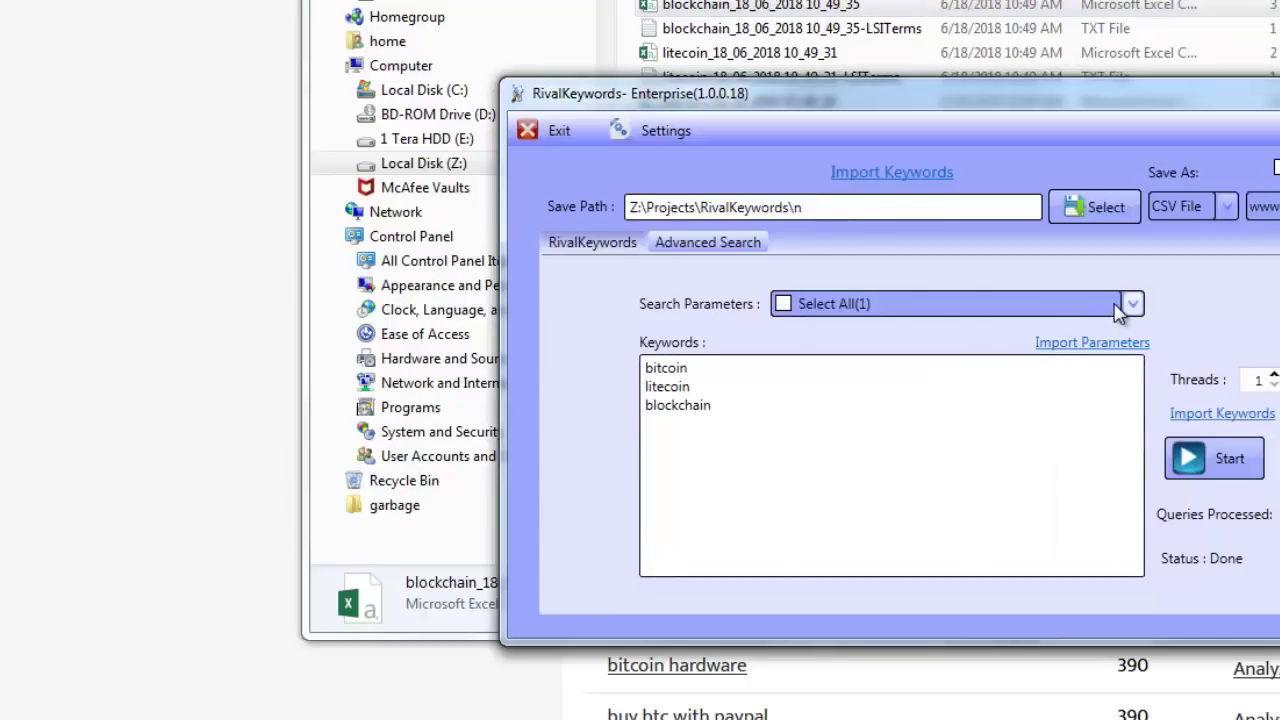
{"action": "left_click", "coordinate": [1120, 308]}
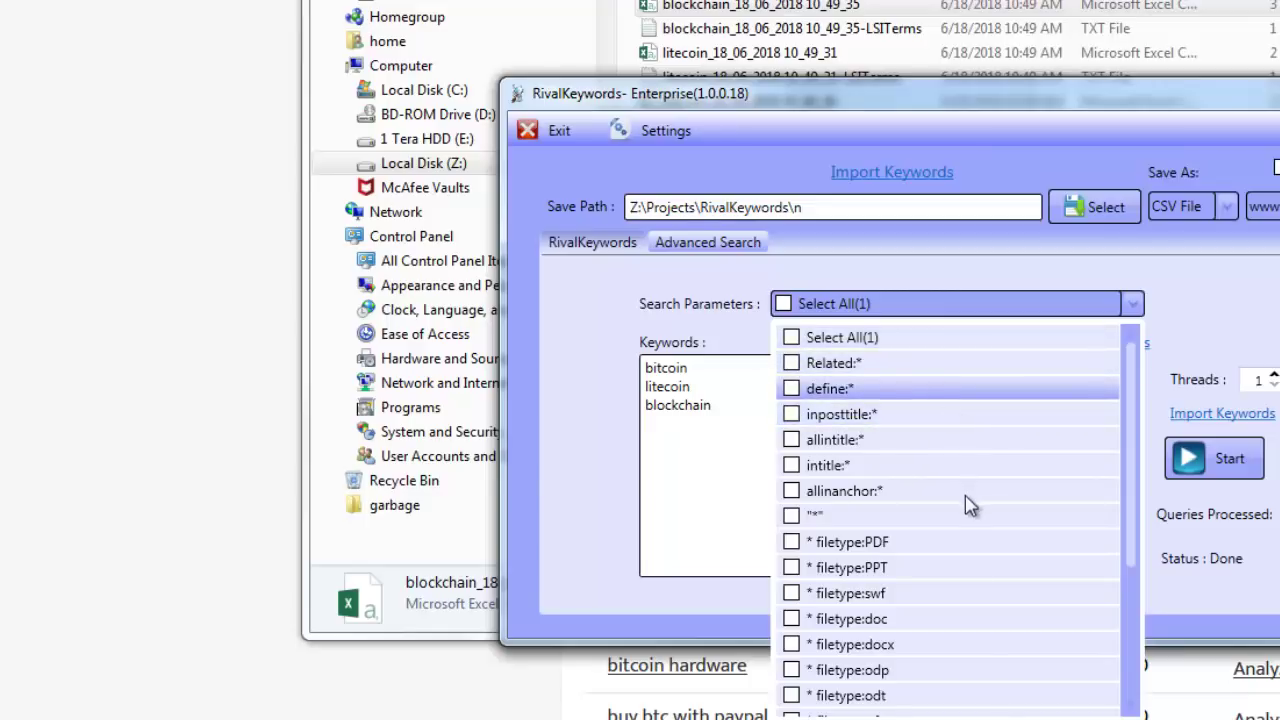
{"action": "scroll", "coordinate": [958, 518], "scroll_direction": "down", "scroll_amount": 1}
{"action": "scroll", "coordinate": [958, 518], "scroll_direction": "down", "scroll_amount": 1}
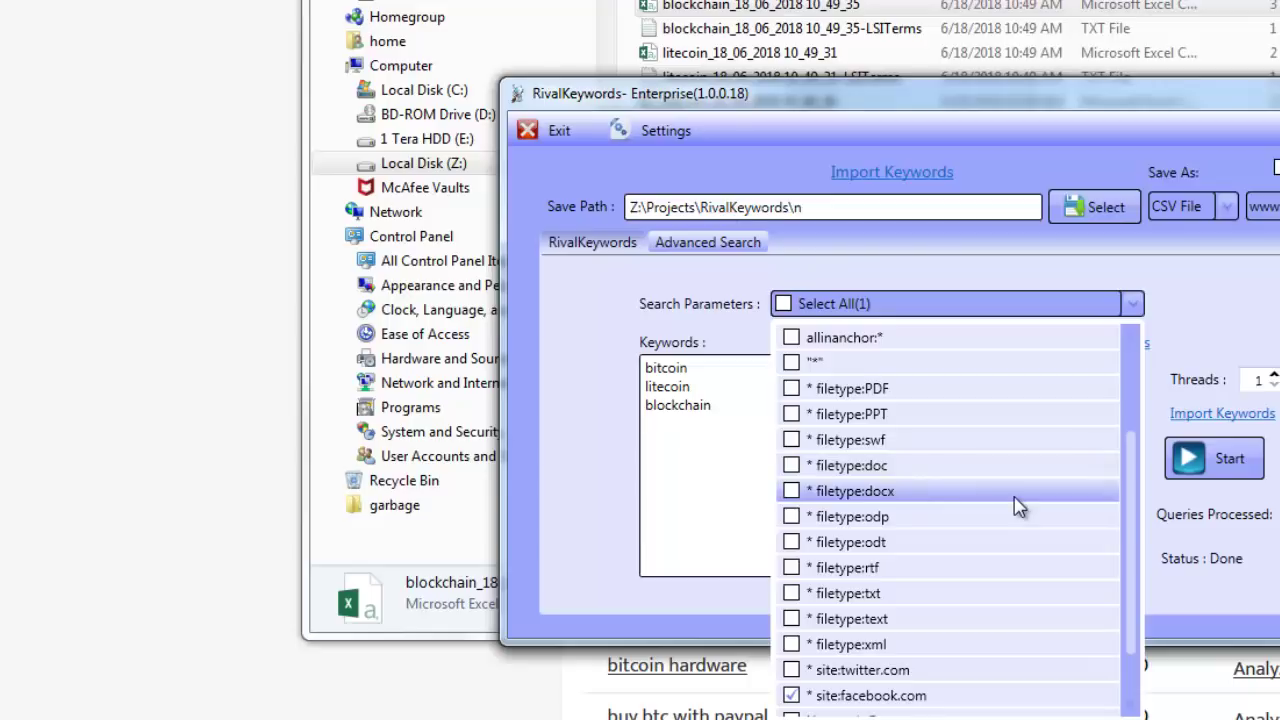
{"action": "scroll", "coordinate": [995, 563], "scroll_direction": "down", "scroll_amount": 1}
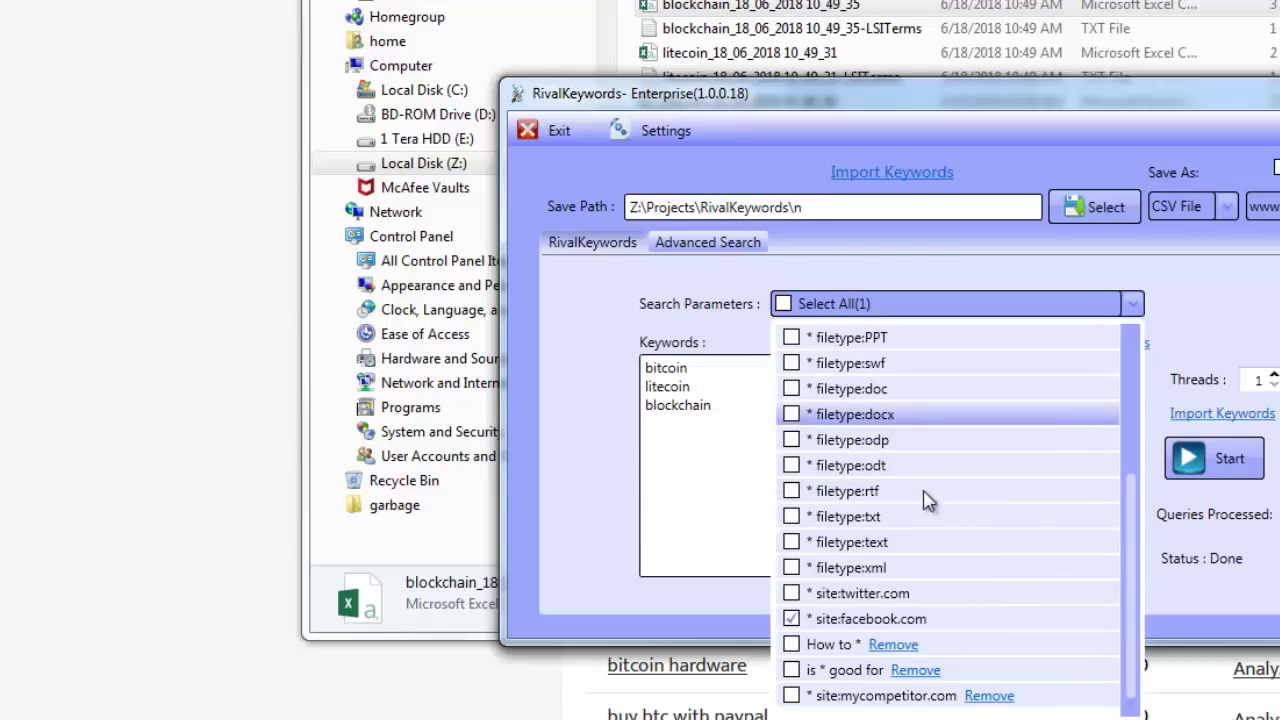
{"action": "scroll", "coordinate": [926, 500], "scroll_direction": "up", "scroll_amount": 3}
{"action": "left_click", "coordinate": [792, 338]}
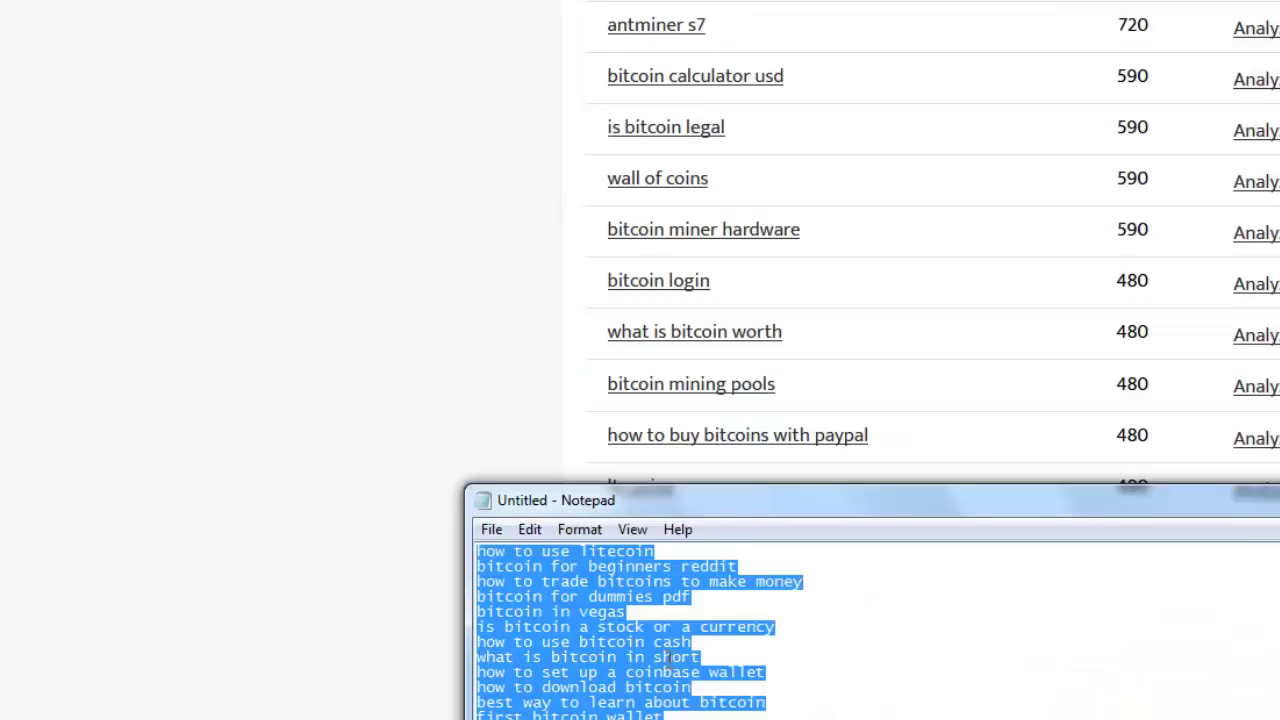
{"action": "key", "text": "ctrl+Home"}
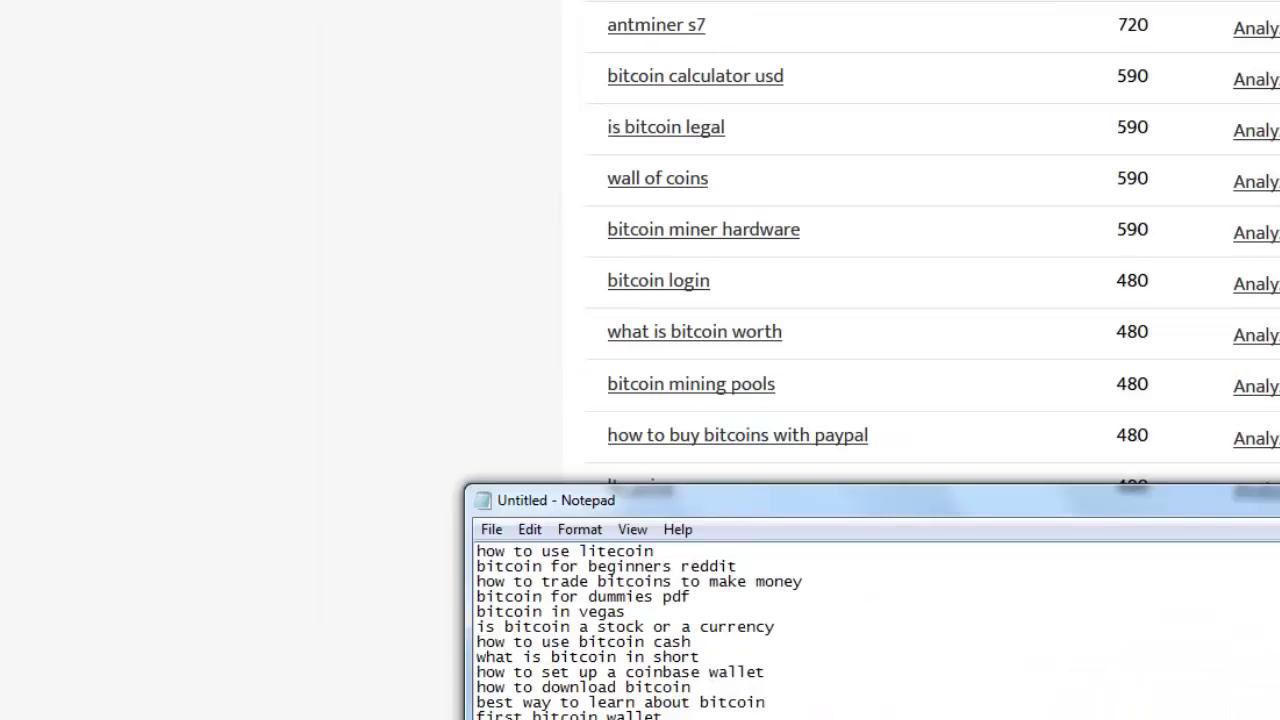
{"action": "key", "text": "alt+Tab"}
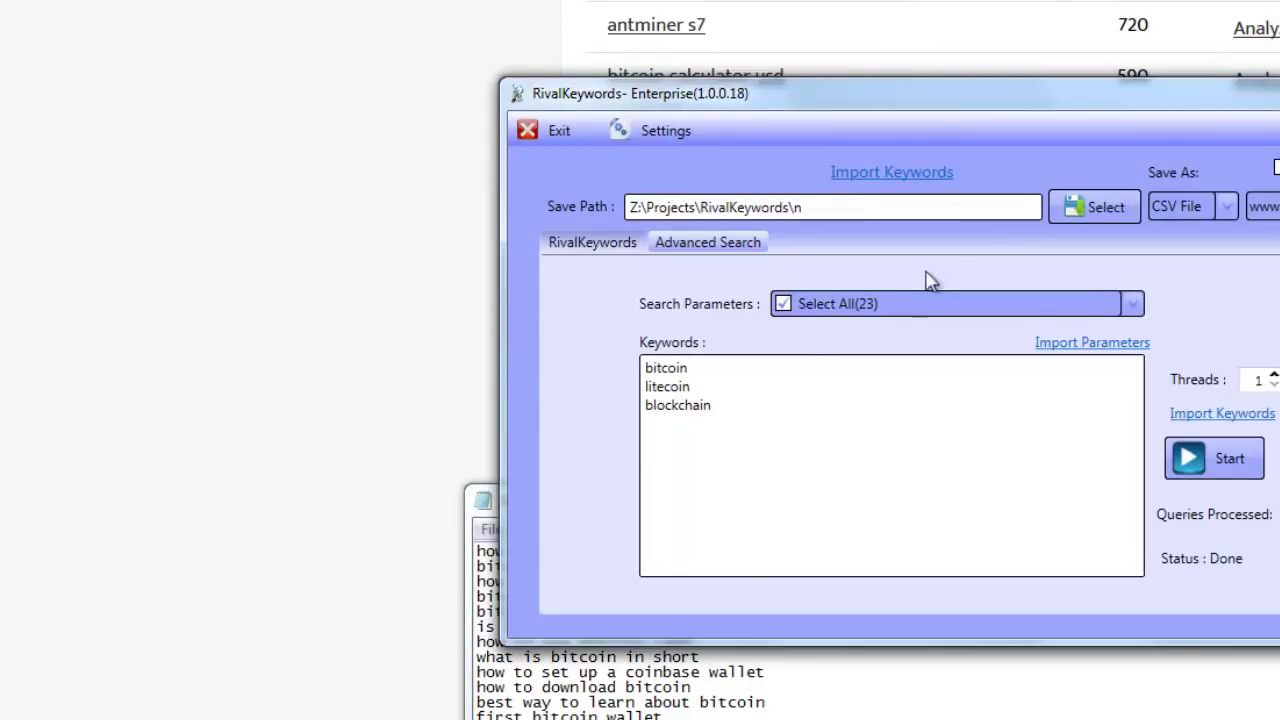
Remove the custom "* site:mycompetitor.com" entry from the search parameters.
{"action": "left_click", "coordinate": [915, 305]}
{"action": "scroll", "coordinate": [908, 466], "scroll_direction": "down", "scroll_amount": 5}
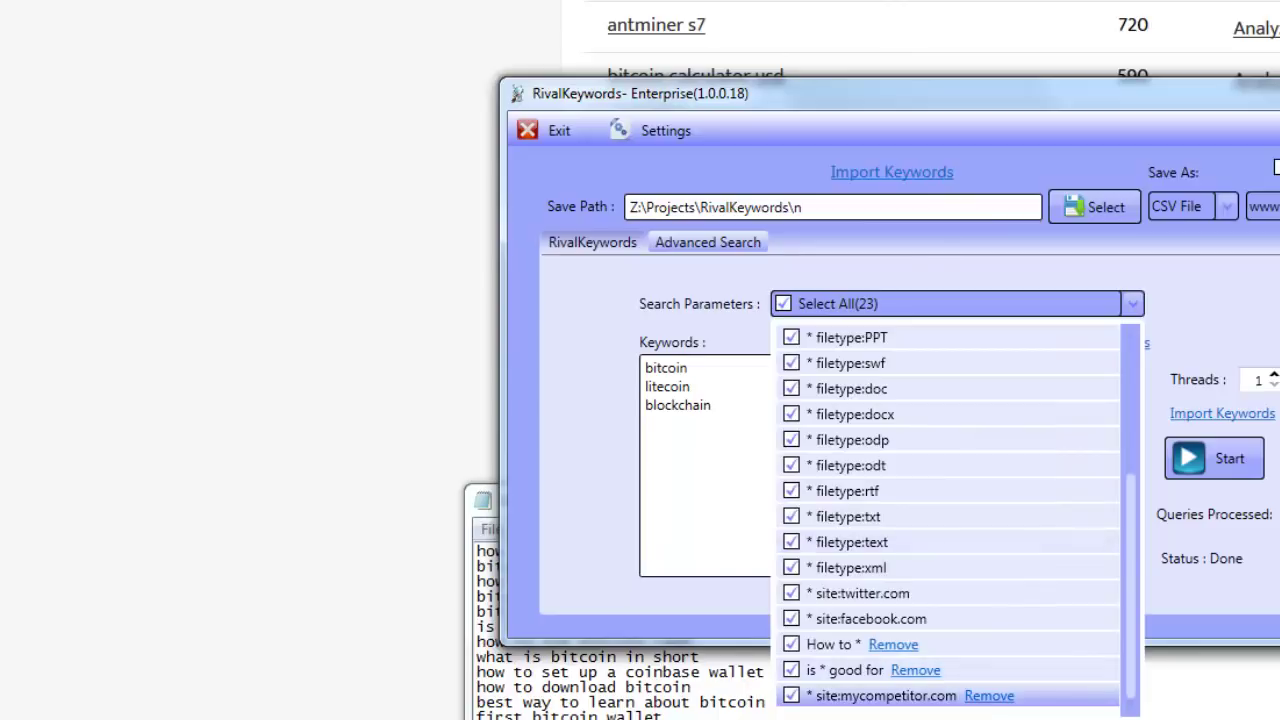
{"action": "left_click", "coordinate": [990, 697]}
{"action": "left_click", "coordinate": [686, 406]}
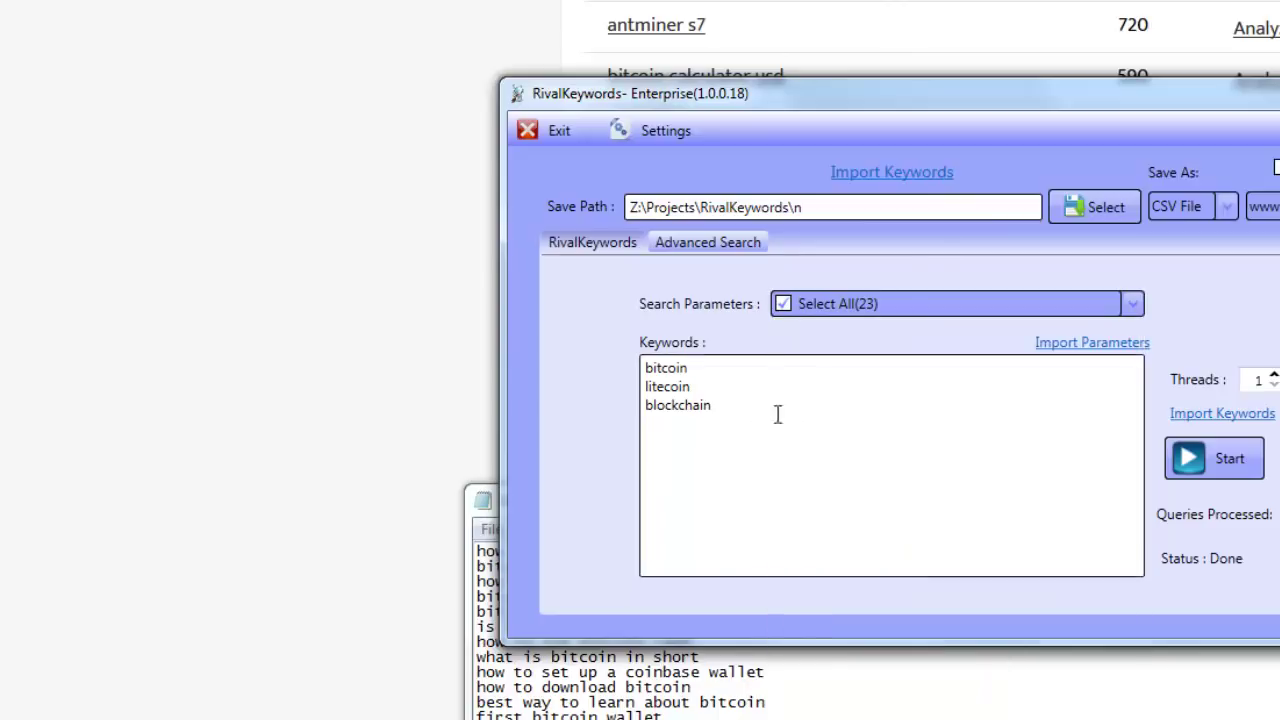
Review the remaining search parameters, from Related:* to the custom "is * good for" entry.
{"action": "left_click", "coordinate": [966, 310]}
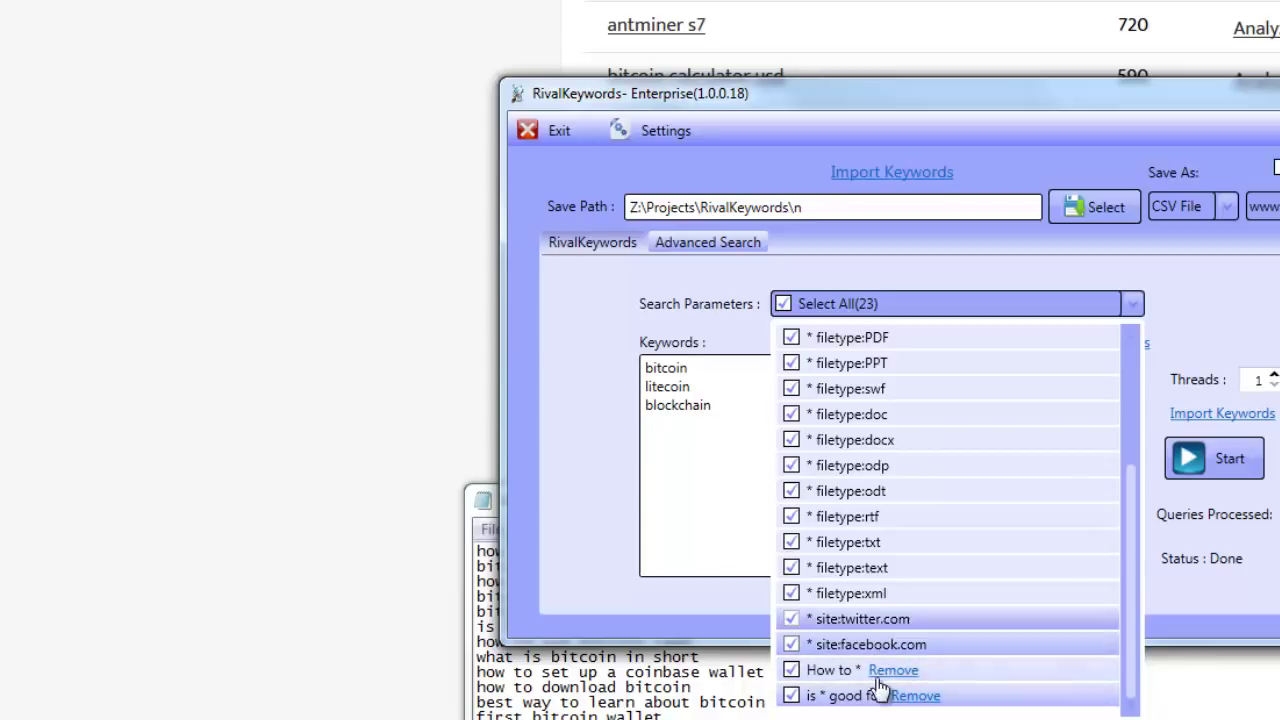
{"action": "scroll", "coordinate": [920, 346], "scroll_direction": "up", "scroll_amount": 3}
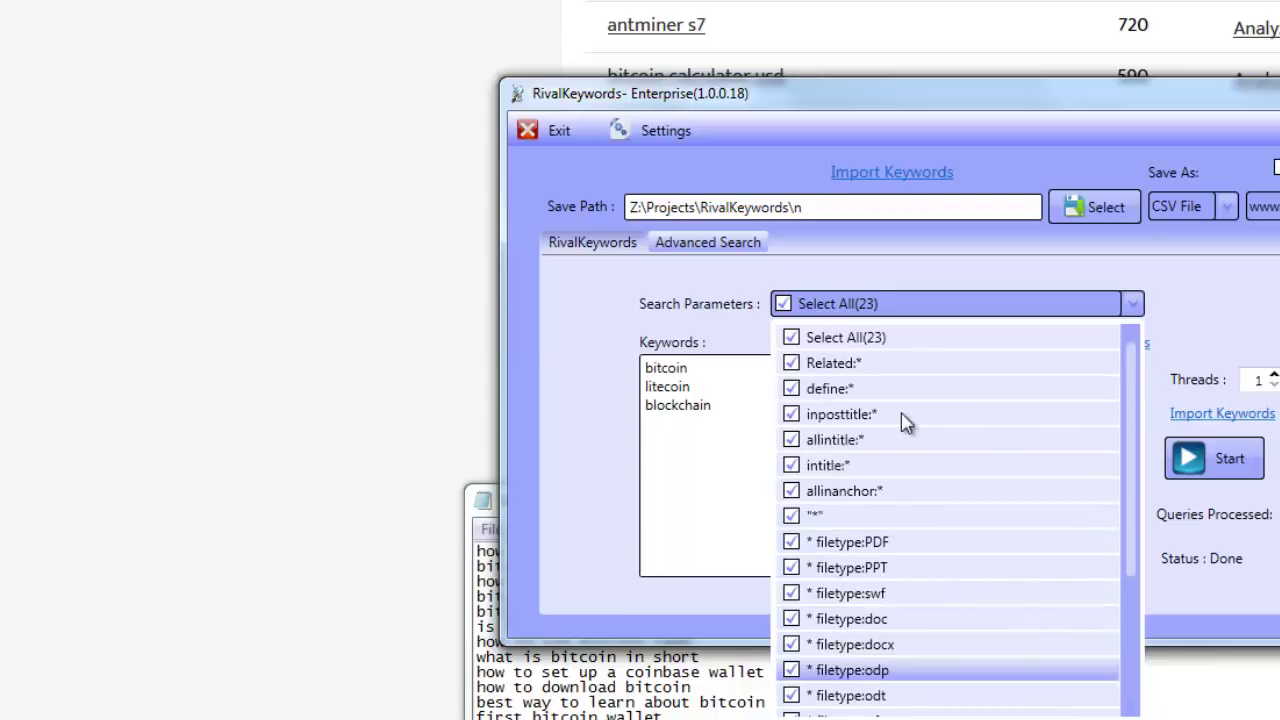
{"action": "scroll", "coordinate": [913, 512], "scroll_direction": "down", "scroll_amount": 3}
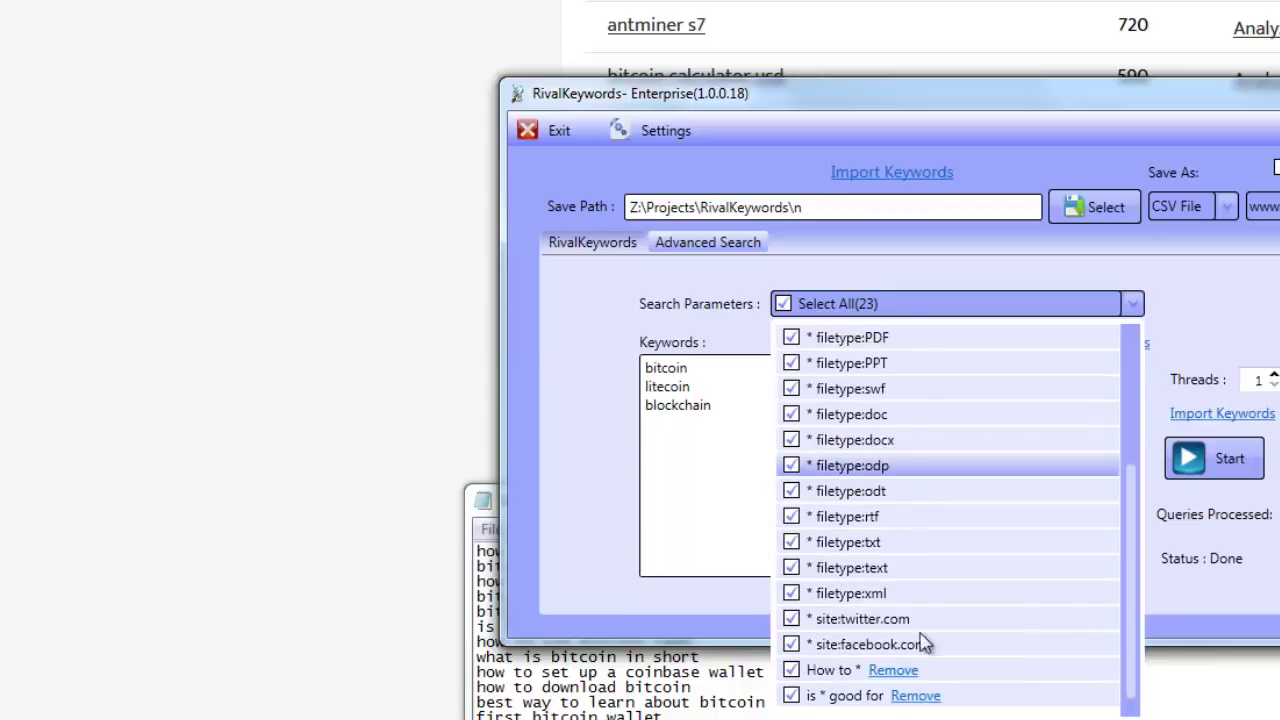
Switch to the untitled Notepad document and clear all of its keyword text.
{"action": "left_click", "coordinate": [860, 717]}
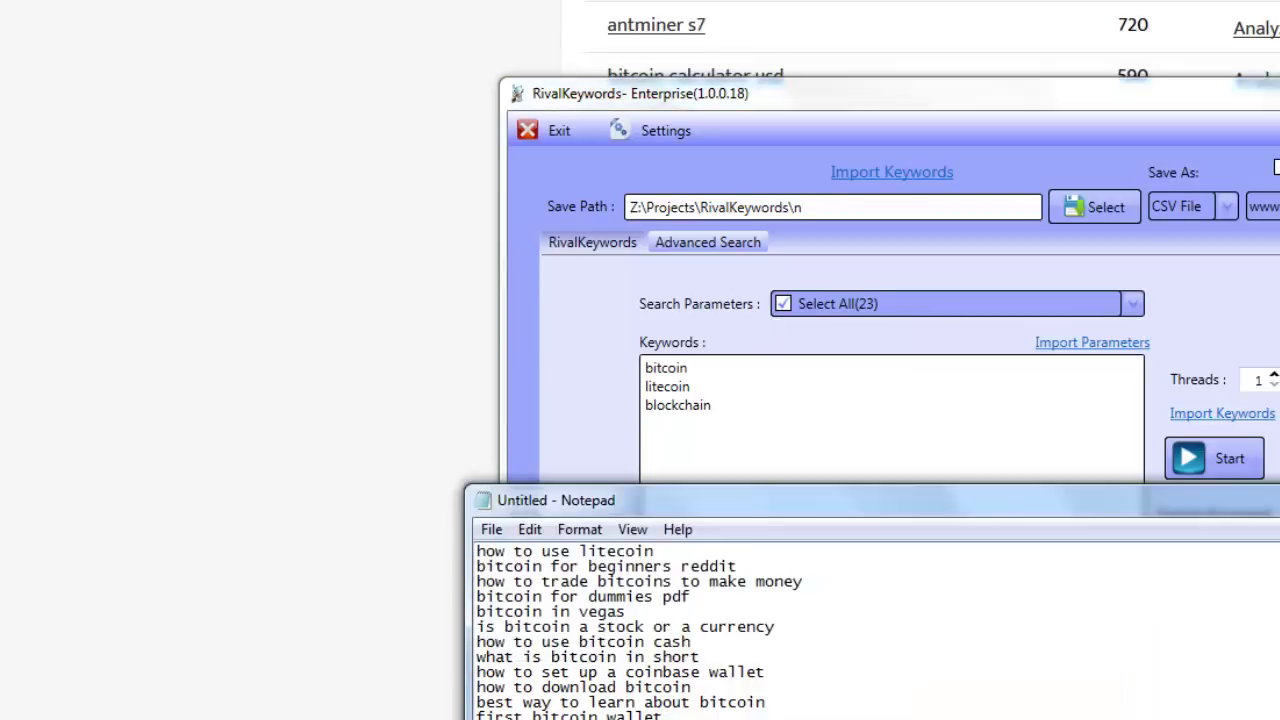
{"action": "key", "text": "ctrl+a"}
{"action": "key", "text": "Delete"}
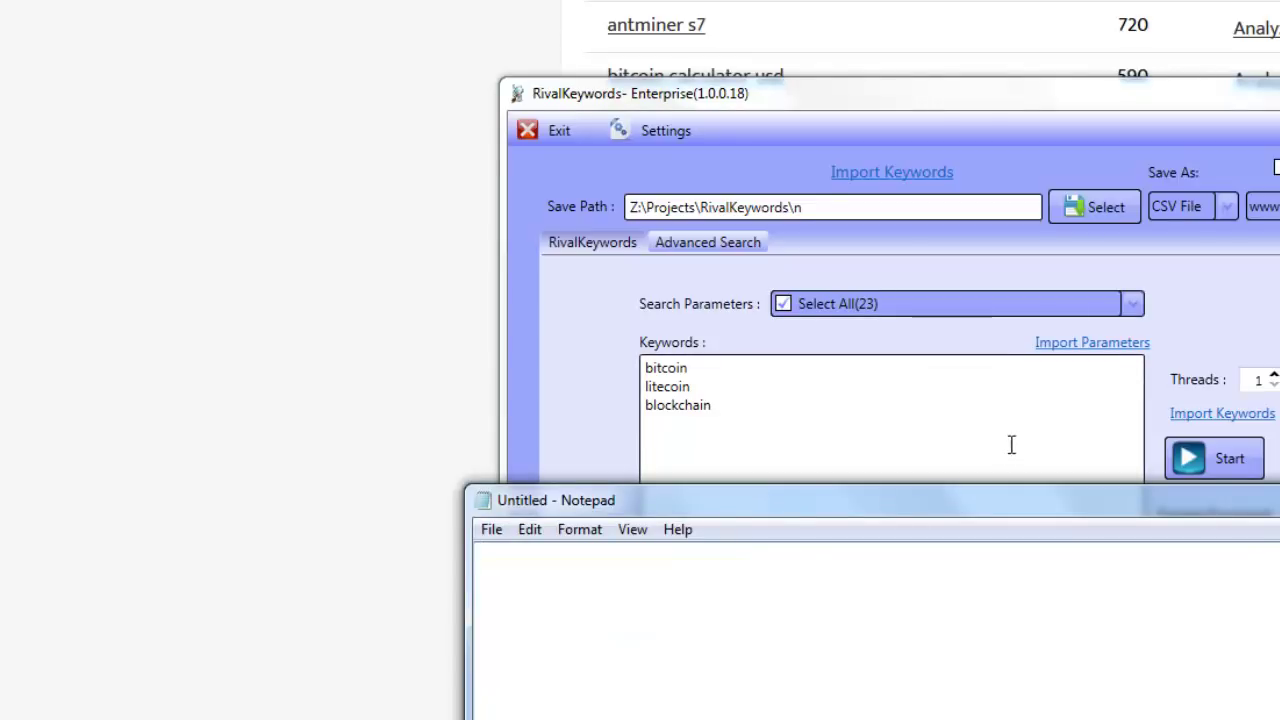
Check how the site: search parameters are written in RivalKeywords, and enter "* site:competitorurl.com" in the empty Notepad document.
{"action": "left_click", "coordinate": [872, 305]}
{"action": "scroll", "coordinate": [1066, 690], "scroll_direction": "down", "scroll_amount": 3}
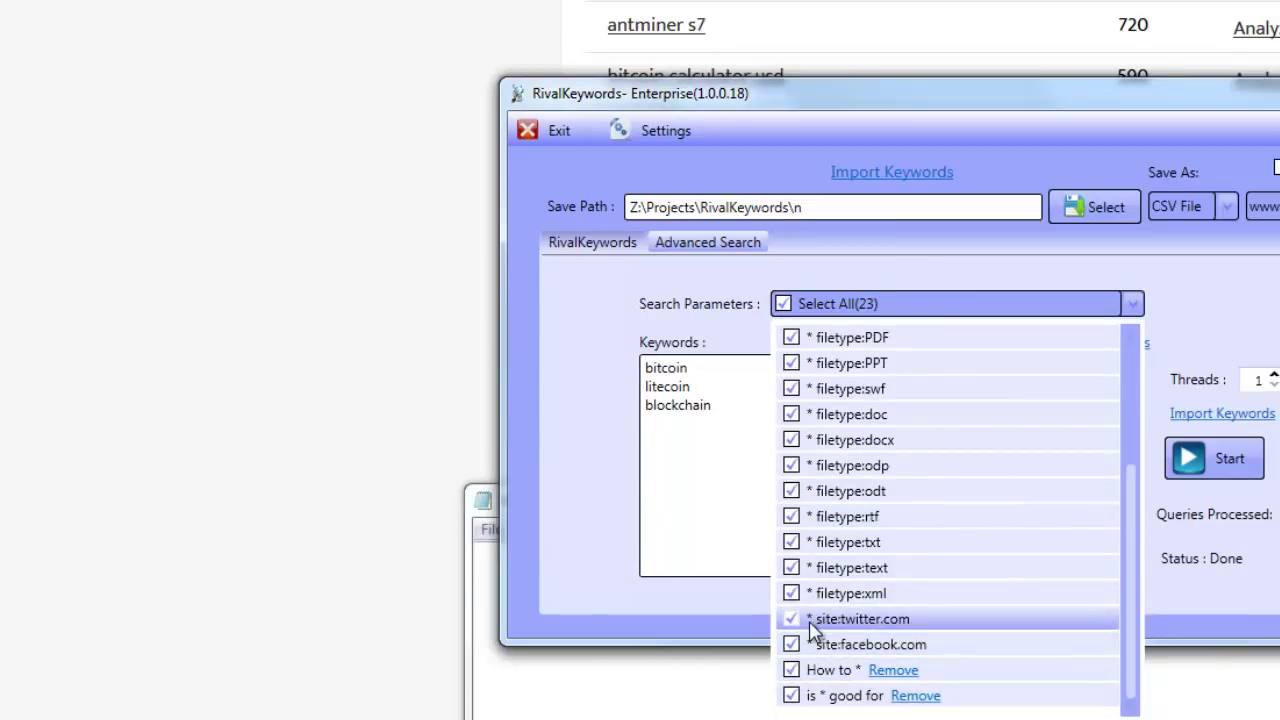
{"action": "left_click", "coordinate": [738, 711]}
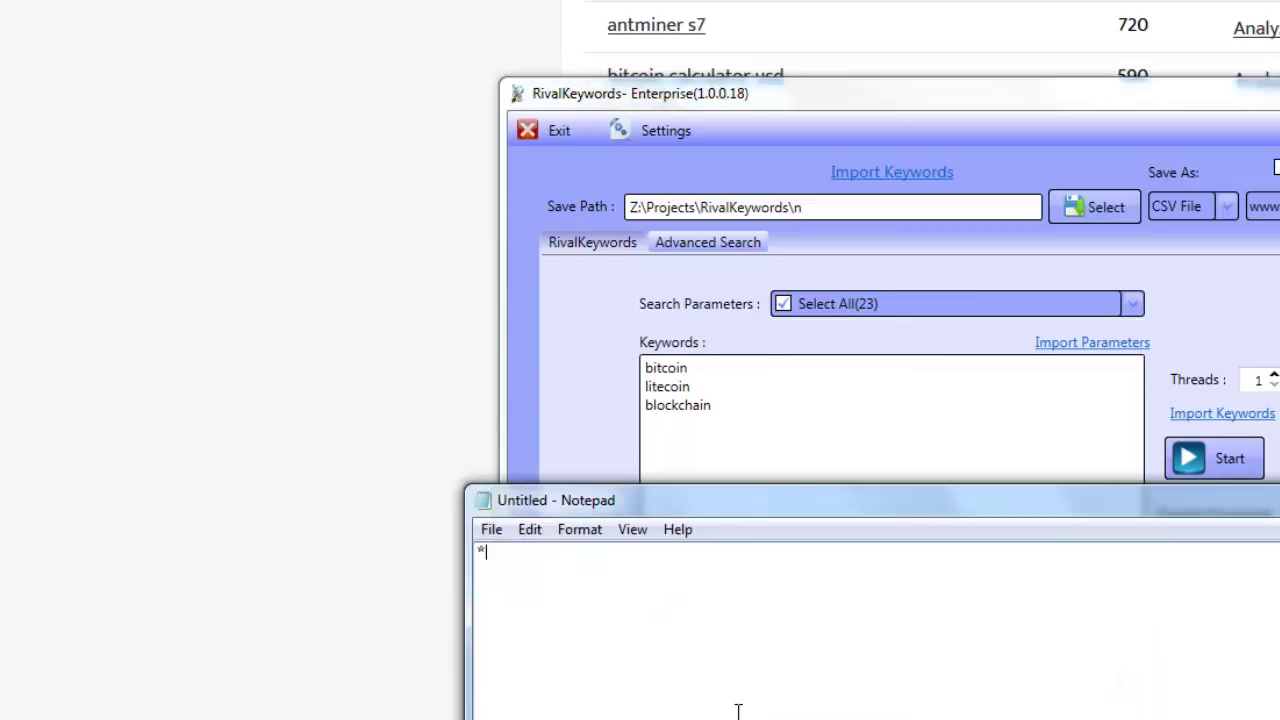
{"action": "left_click_drag", "start_coordinate": [730, 410], "coordinate": [700, 406]}
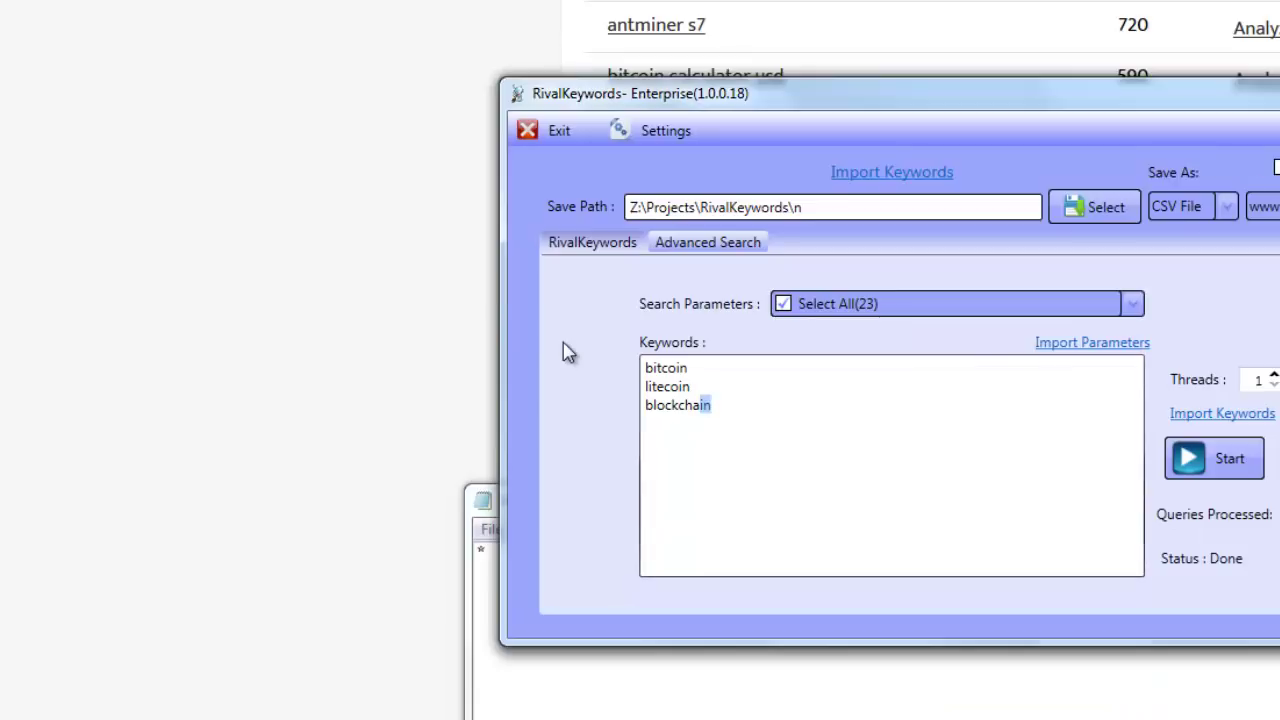
{"action": "left_click", "coordinate": [930, 320]}
{"action": "scroll", "coordinate": [878, 500], "scroll_direction": "down", "scroll_amount": 2}
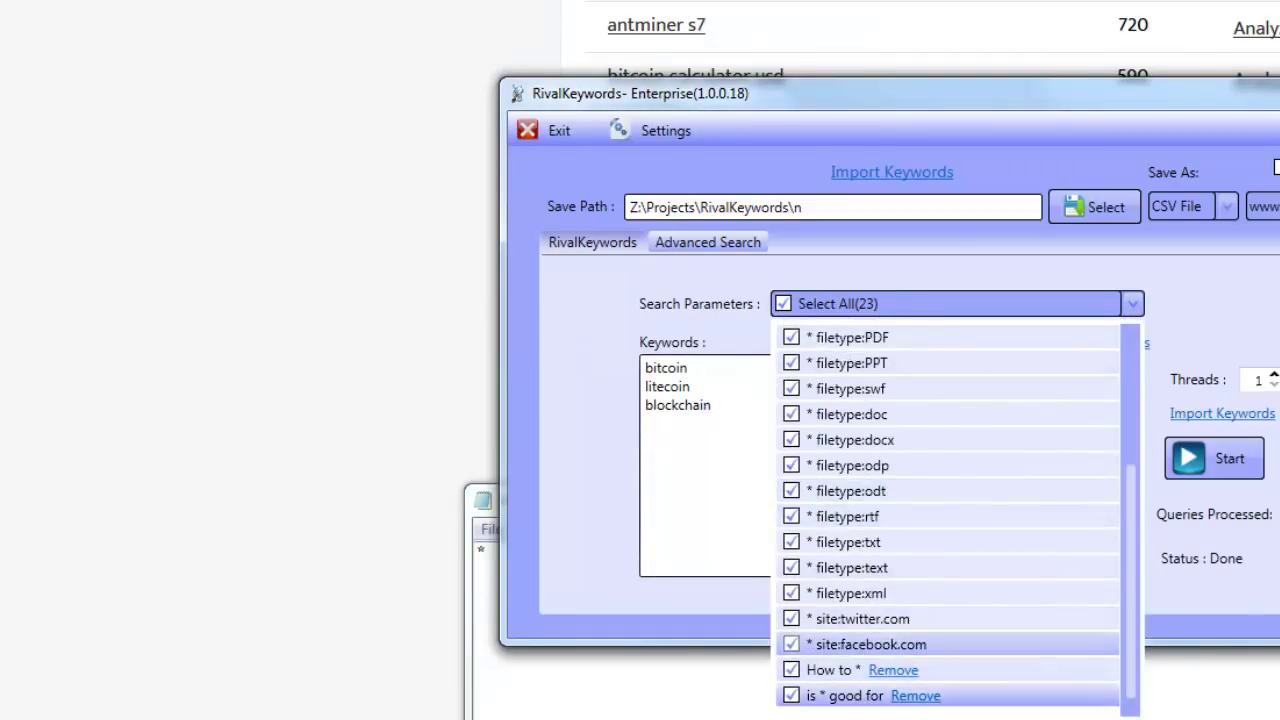
{"action": "left_click", "coordinate": [755, 665]}
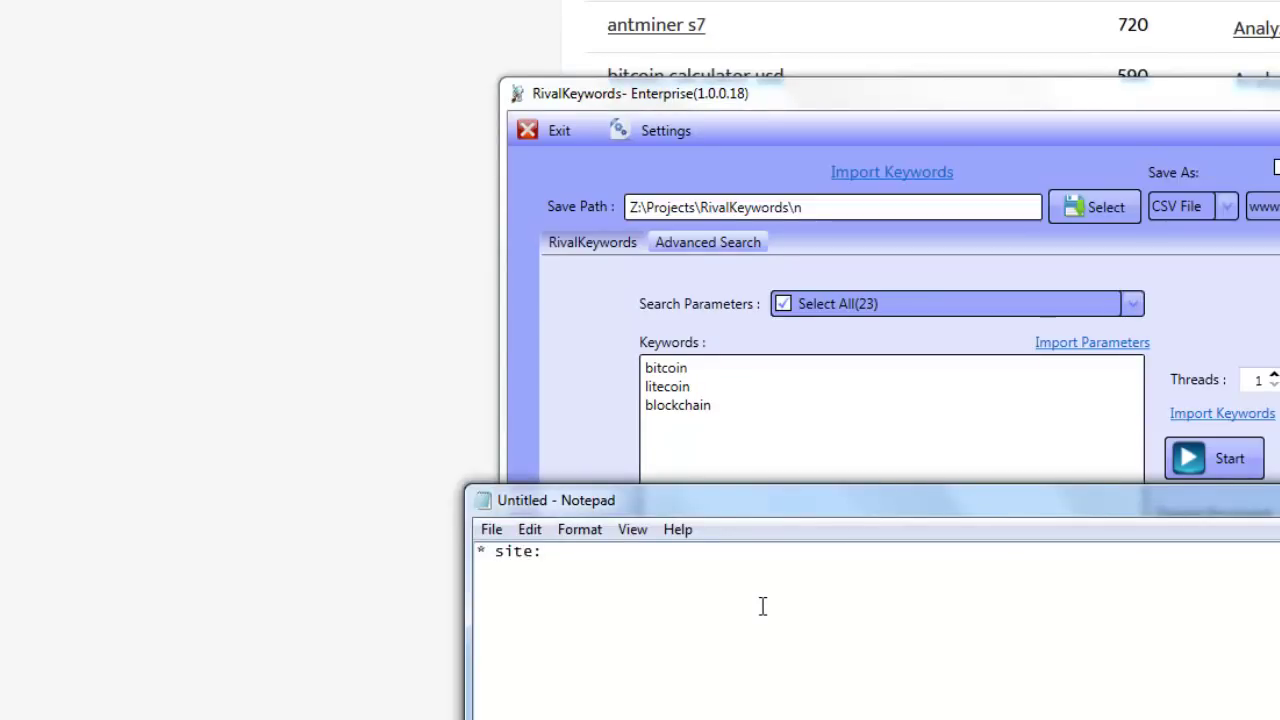
{"action": "type", "text": "* site:competitorurl.com"}
Save the Notepad document on the Desktop as comp.
{"action": "left_click", "coordinate": [491, 529]}
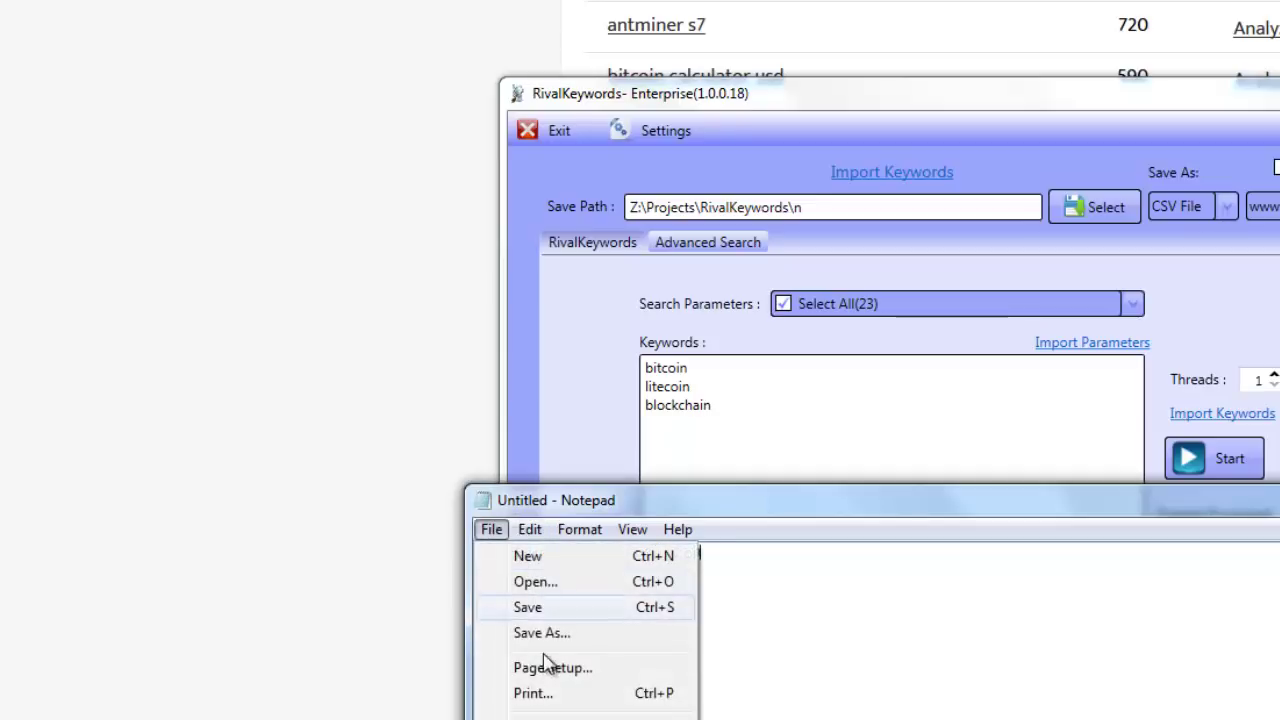
{"action": "left_click", "coordinate": [543, 636]}
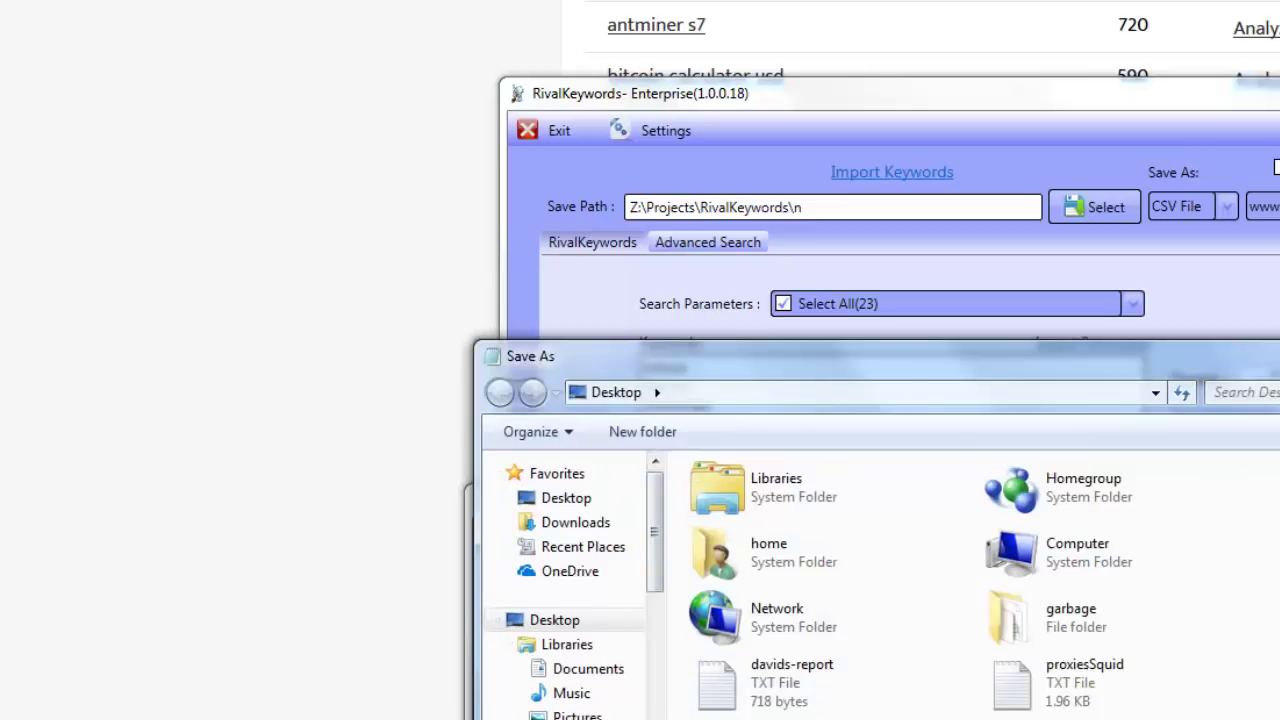
{"action": "key", "text": "Return"}
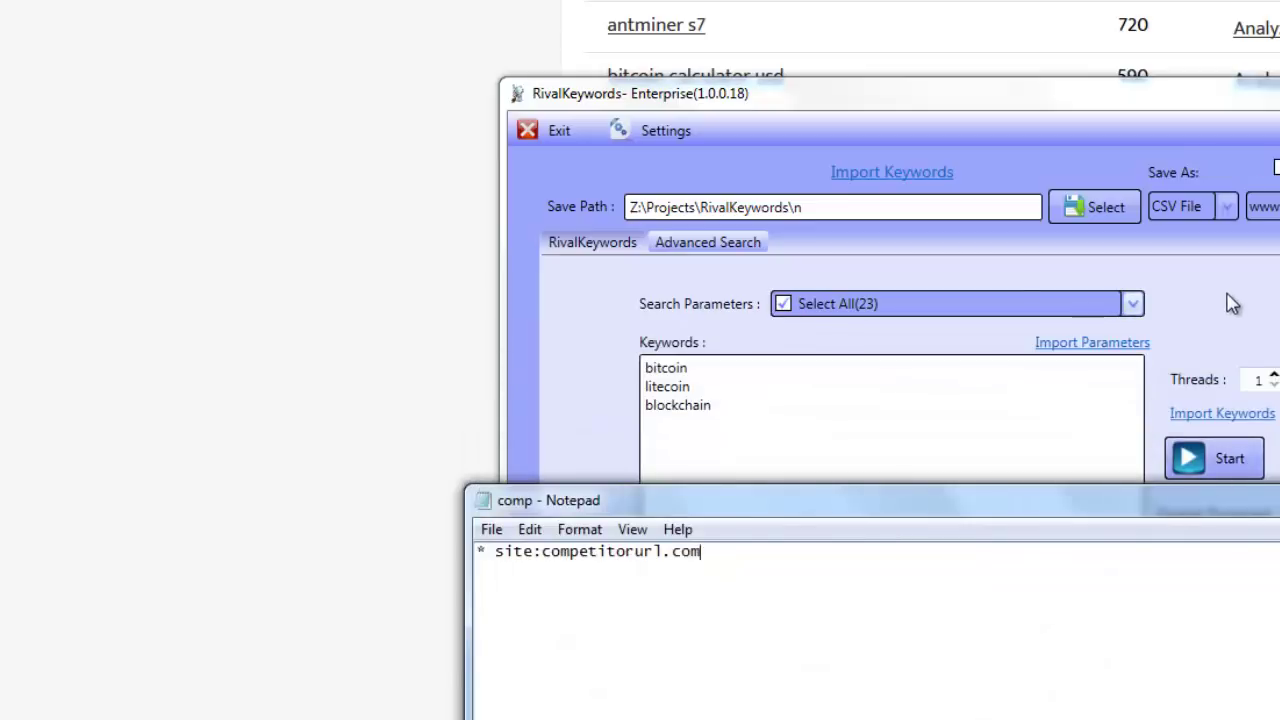
Return to RivalKeywords, import the comp text file from the Desktop as search parameters, and check the parameter list.
{"action": "left_click", "coordinate": [1229, 293]}
{"action": "left_click", "coordinate": [1100, 346]}
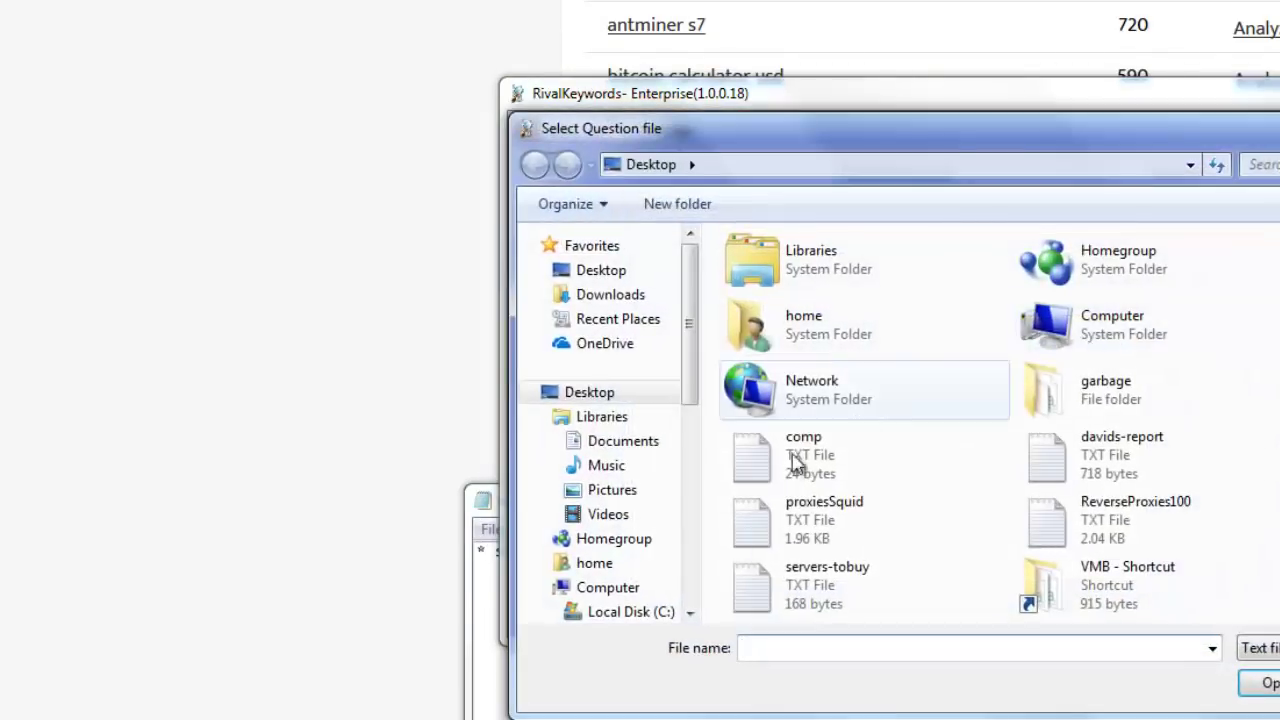
{"action": "double_click", "coordinate": [811, 476]}
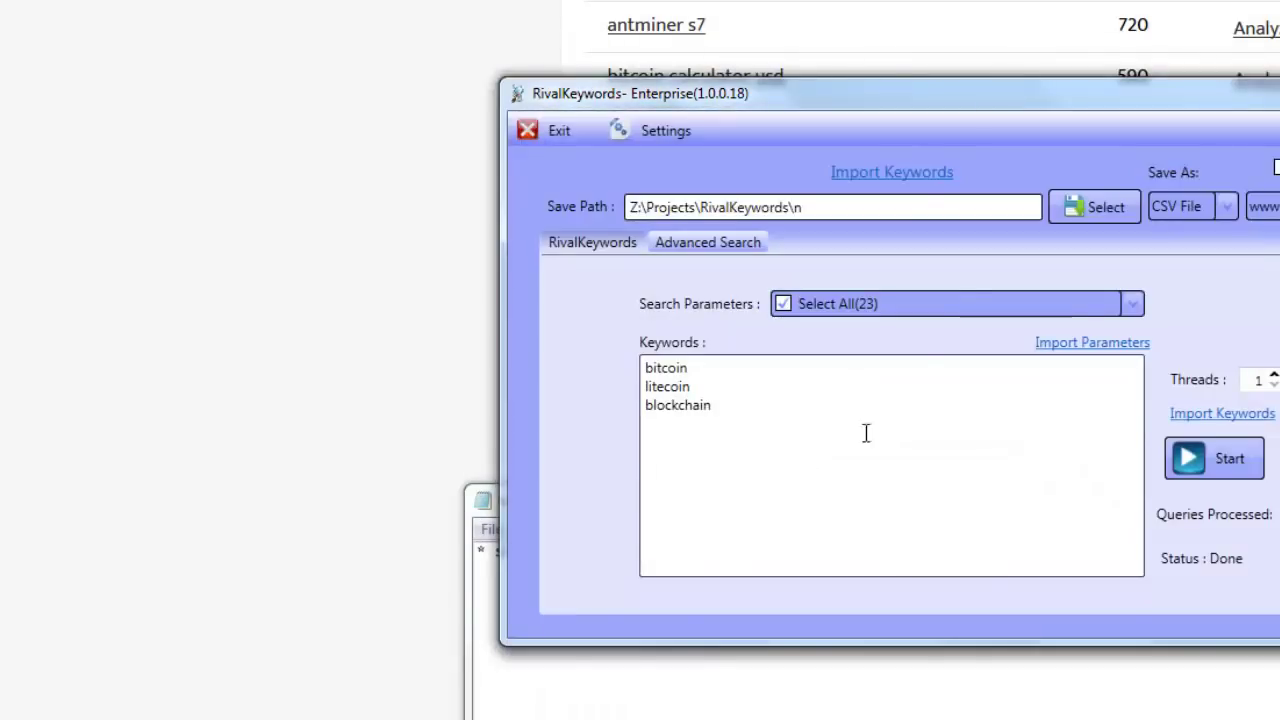
{"action": "left_click", "coordinate": [955, 313]}
{"action": "scroll", "coordinate": [1063, 629], "scroll_direction": "down", "scroll_amount": 3}
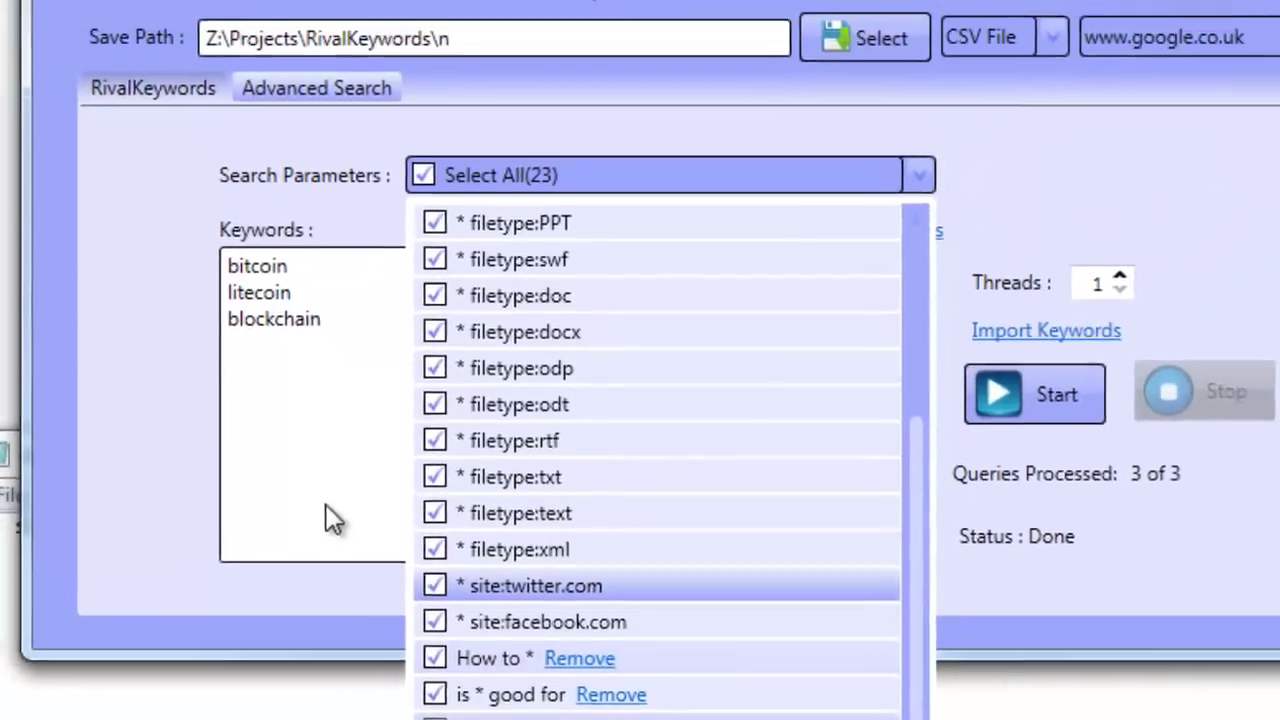
{"action": "left_click", "coordinate": [295, 401]}
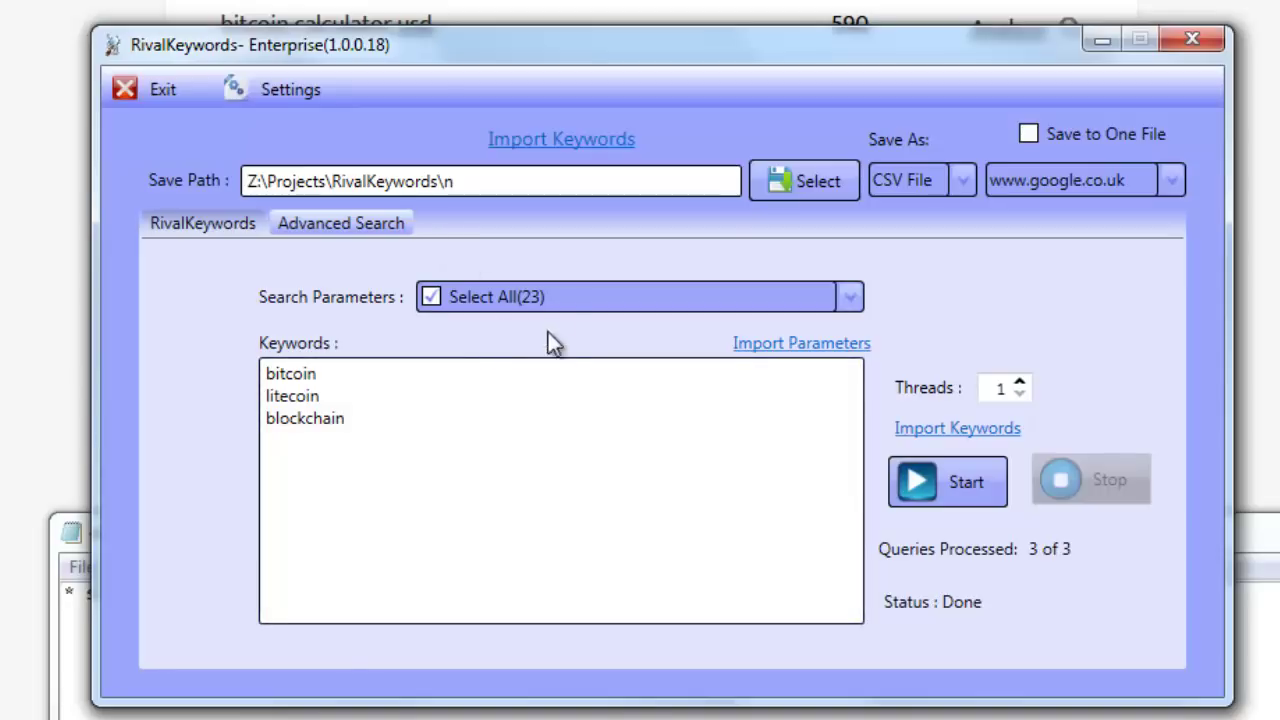
{"action": "left_click", "coordinate": [550, 296]}
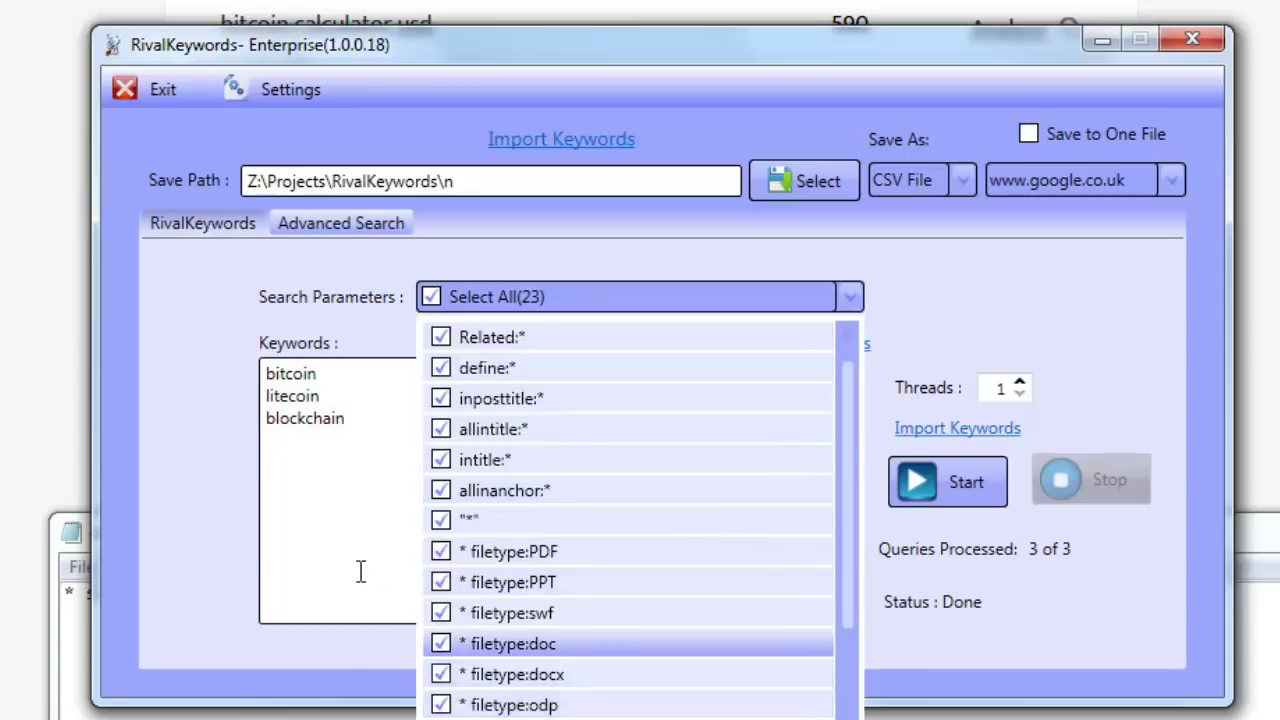
{"action": "left_click", "coordinate": [360, 571]}
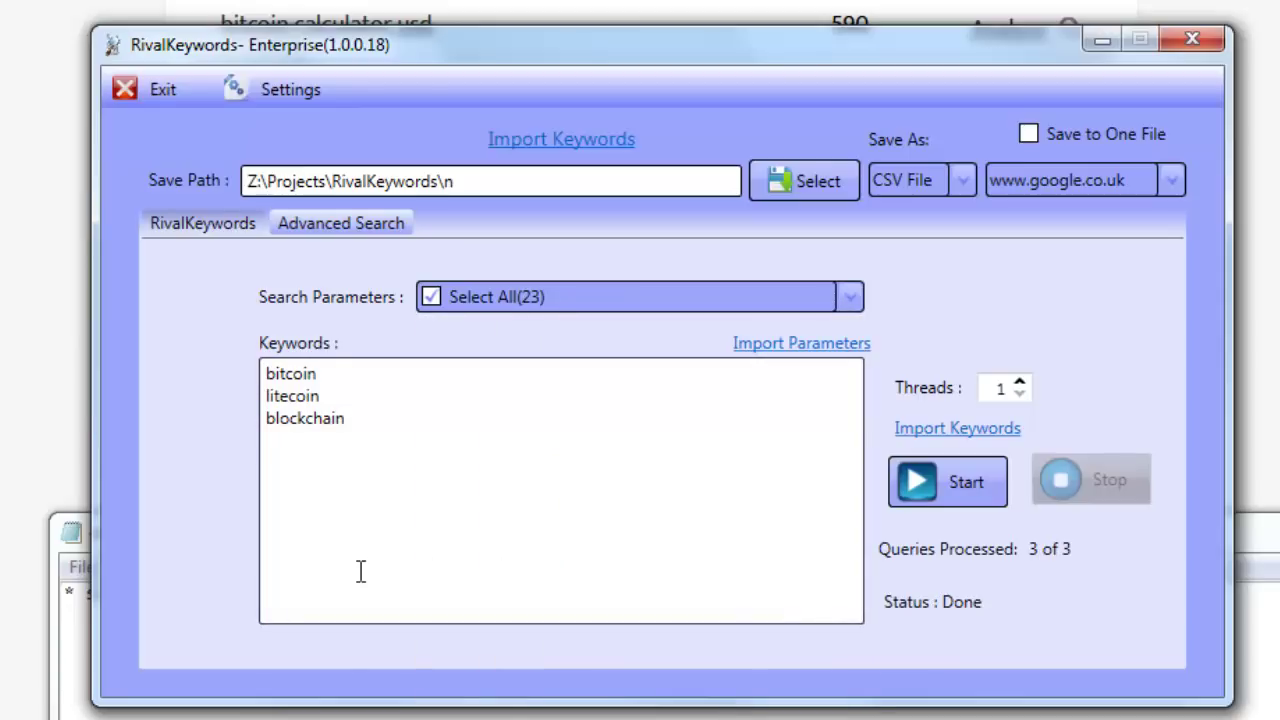